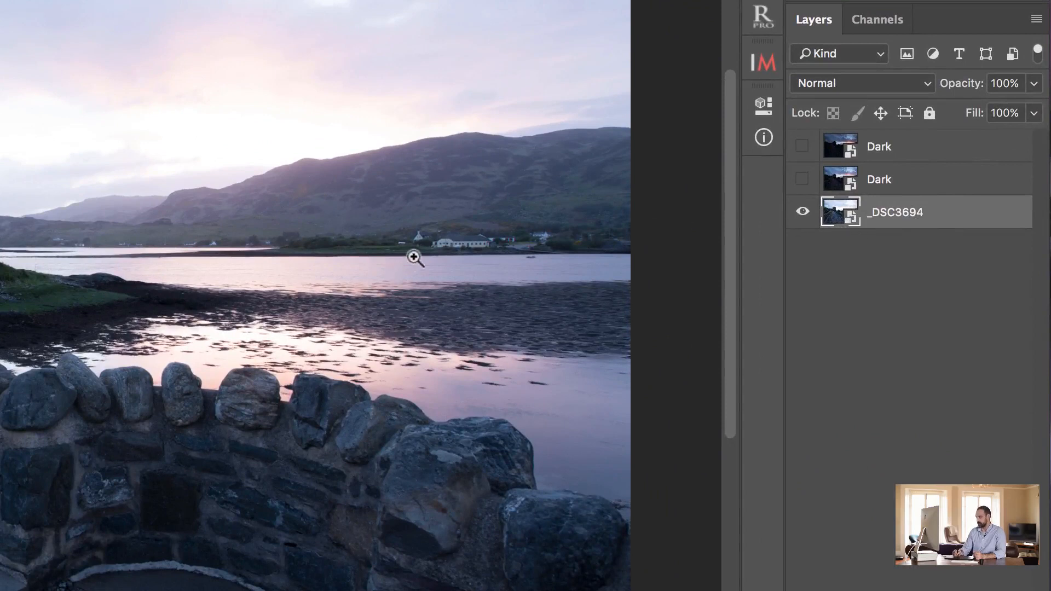
# Show the lower Dark layer and toggle its visibility to compare the dark exposure with the _DSC3694 base layer
pyautogui.click(900, 180)
pyautogui.click(802, 179)
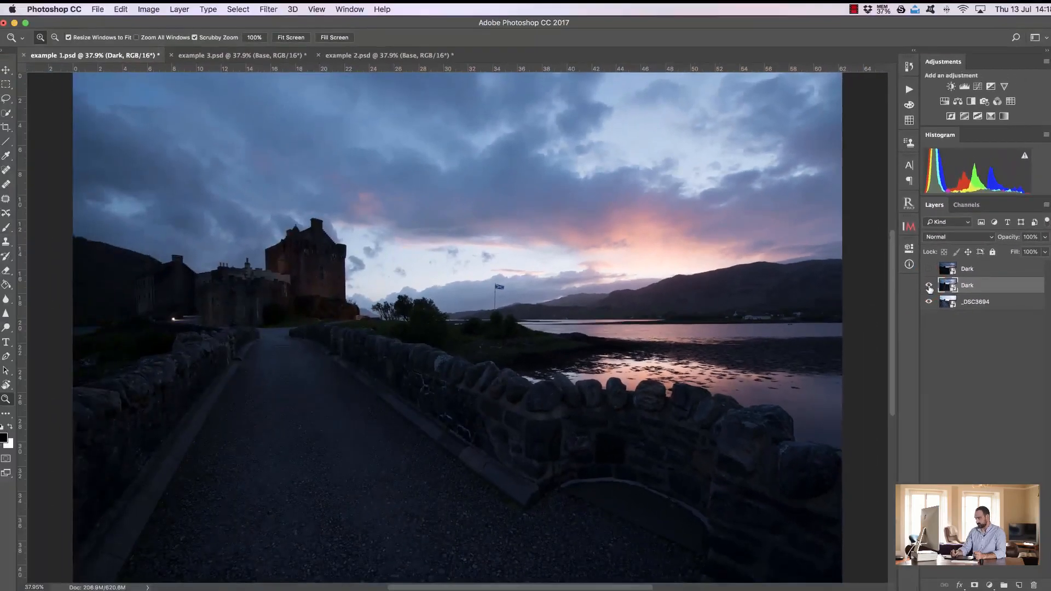
pyautogui.click(895, 259)
pyautogui.click(929, 284)
pyautogui.click(930, 284)
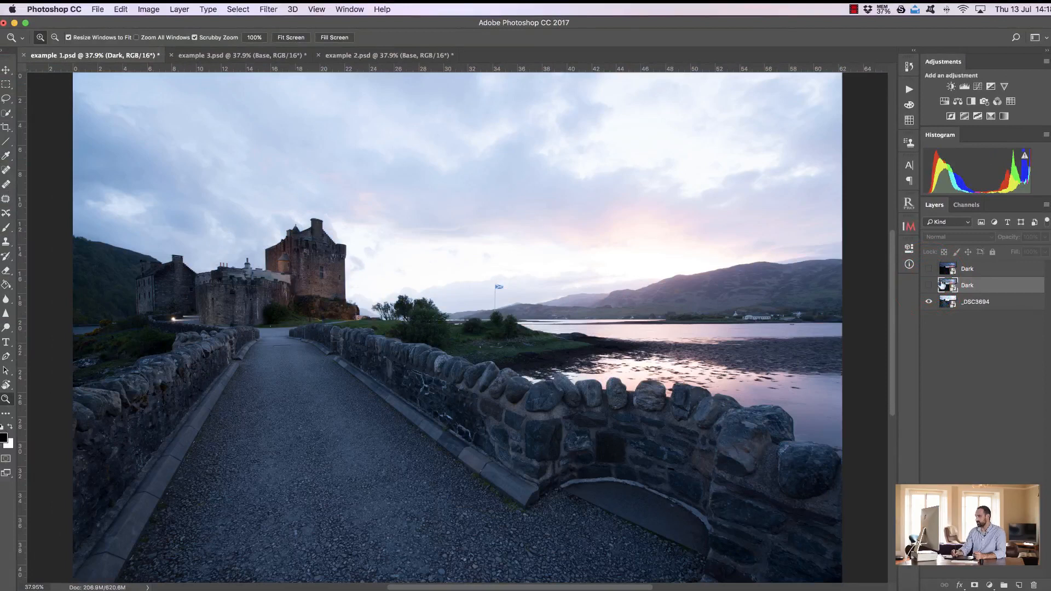
pyautogui.click(930, 285)
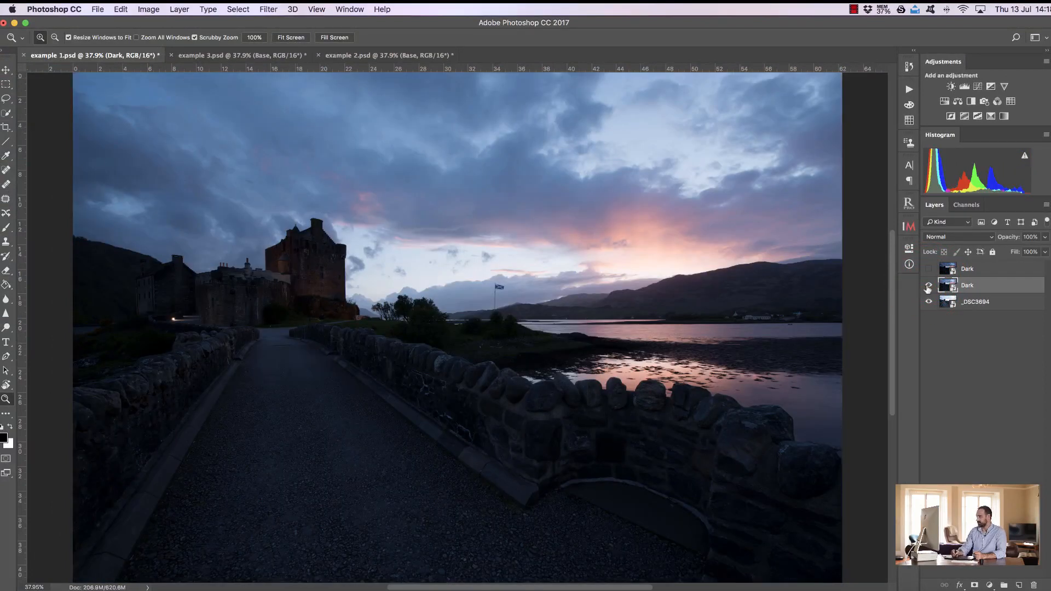
pyautogui.click(929, 285)
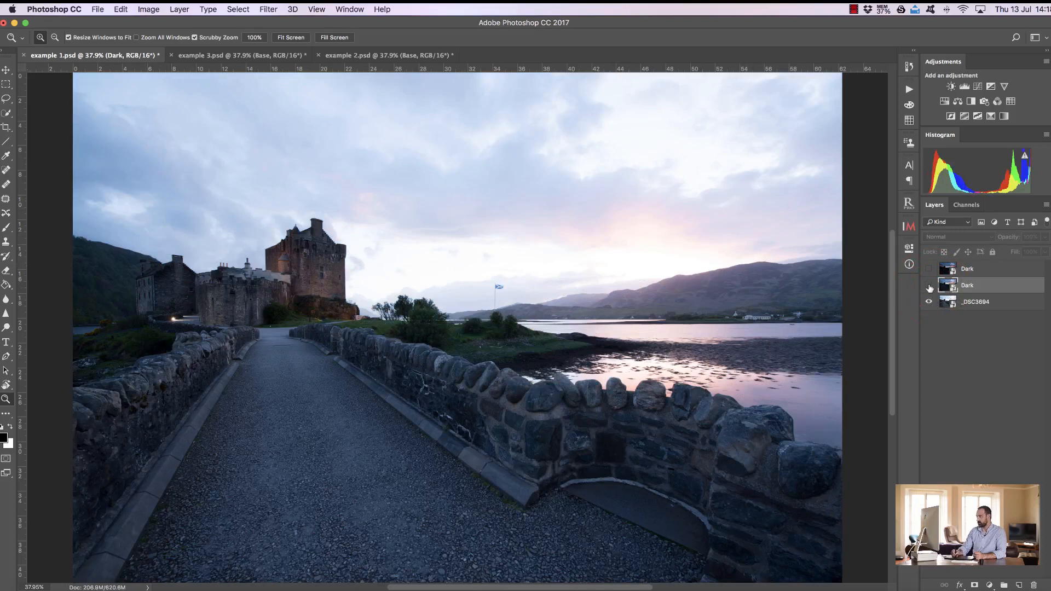
pyautogui.click(928, 285)
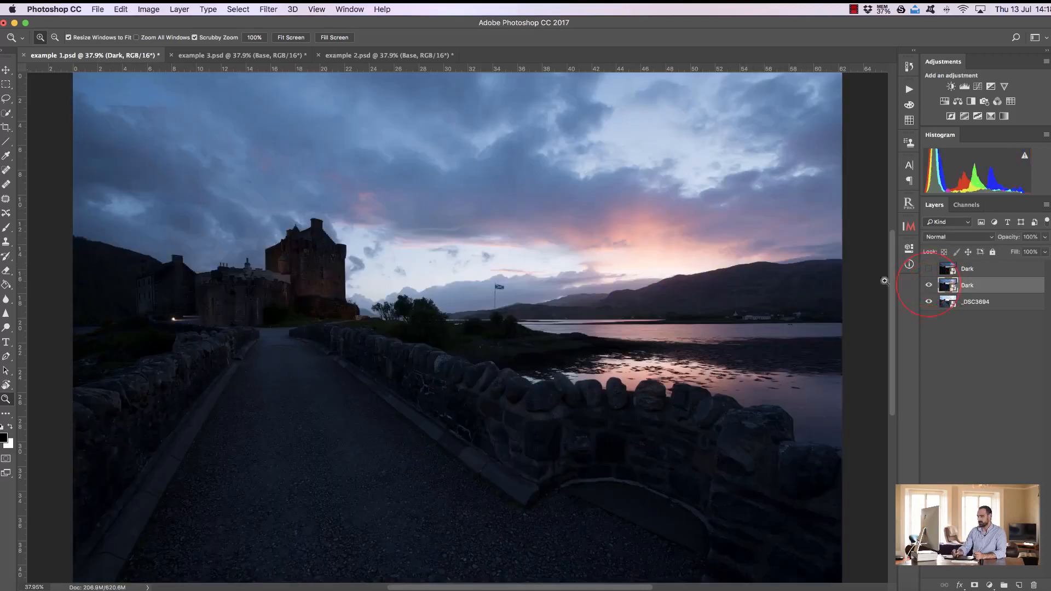
# Select the sky with the Quick Selection tool and add it as a layer mask on the lower Dark layer
pyautogui.click(8, 113)
pyautogui.moveTo(78, 75)
pyautogui.mouseDown()
pyautogui.moveTo(84, 118)
pyautogui.moveTo(117, 154)
pyautogui.moveTo(189, 194)
pyautogui.moveTo(260, 190)
pyautogui.mouseUp()
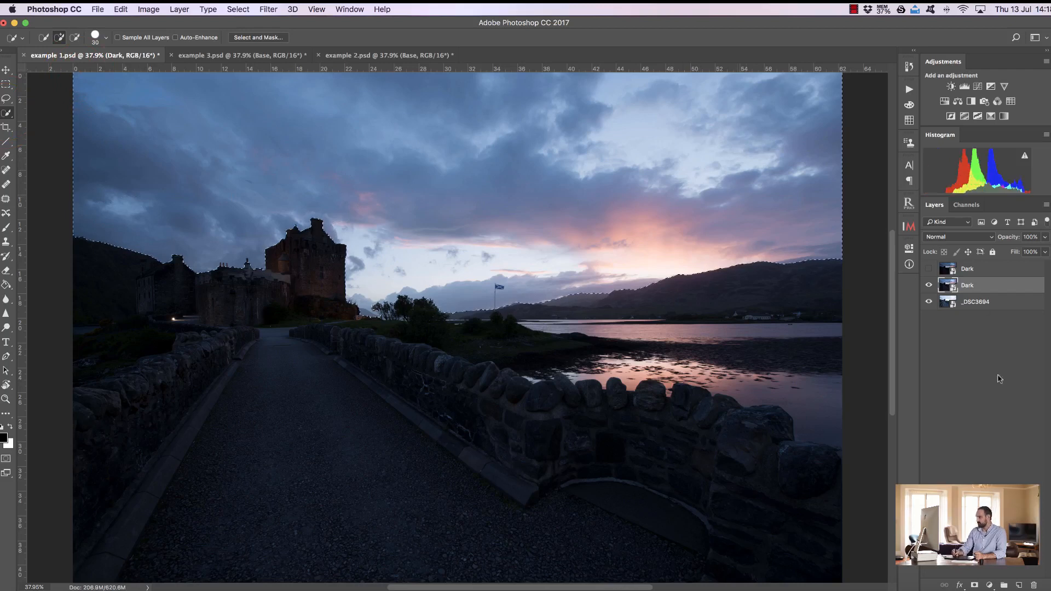
pyautogui.click(973, 586)
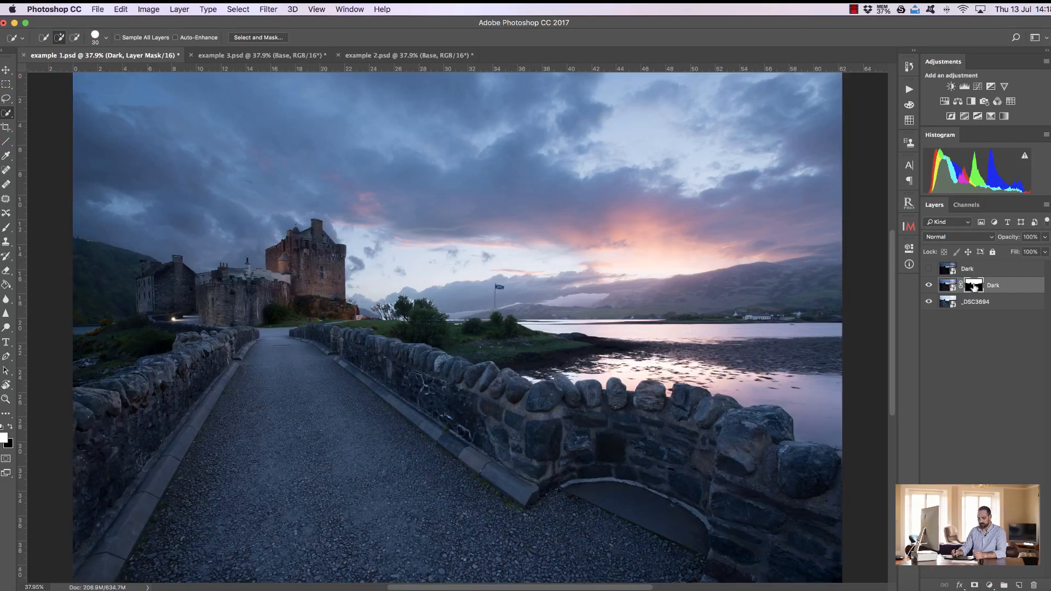
# View the hard-edged sky mask on its own and toggle the masked Dark layer to compare it with the base exposure
pyautogui.keyDown('alt'); pyautogui.click(974, 285); pyautogui.keyUp('alt')
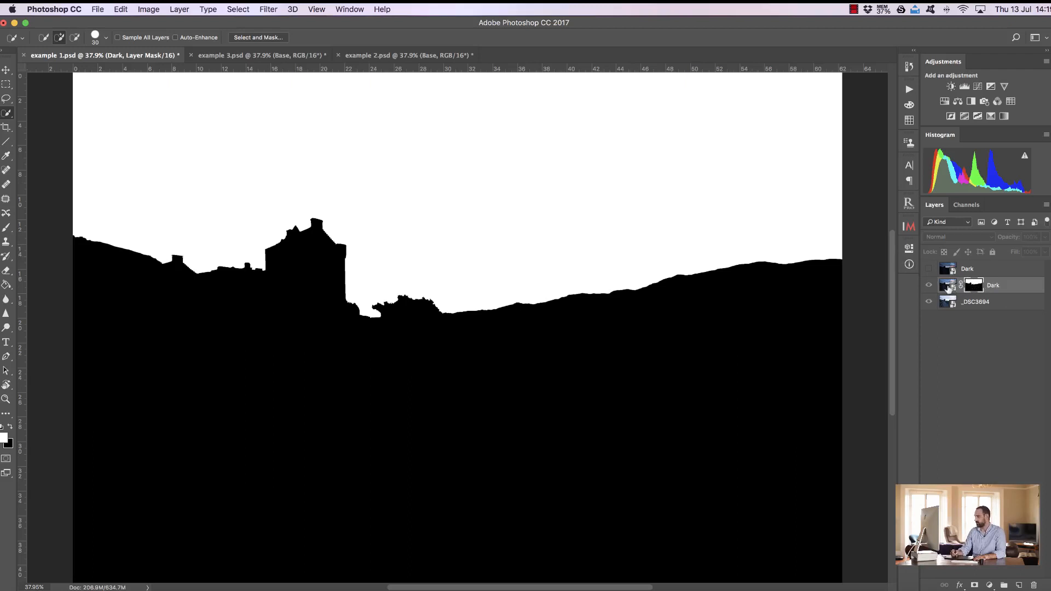
pyautogui.click(947, 286)
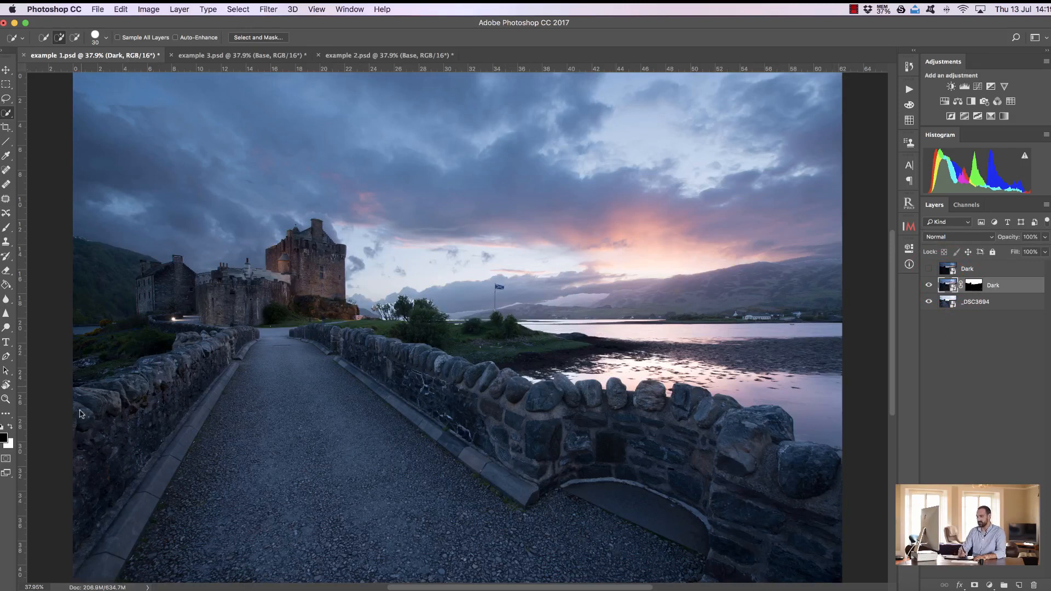
pyautogui.click(929, 286)
pyautogui.click(929, 285)
pyautogui.click(929, 285)
pyautogui.click(929, 285)
pyautogui.click(929, 285)
pyautogui.click(929, 286)
pyautogui.click(929, 286)
pyautogui.click(929, 285)
# Examine the sky mask's edges up close along the castle roofs and the mountain ridge, returning to the full image
pyautogui.click(6, 399)
pyautogui.moveTo(131, 240); pyautogui.dragTo(223, 253)
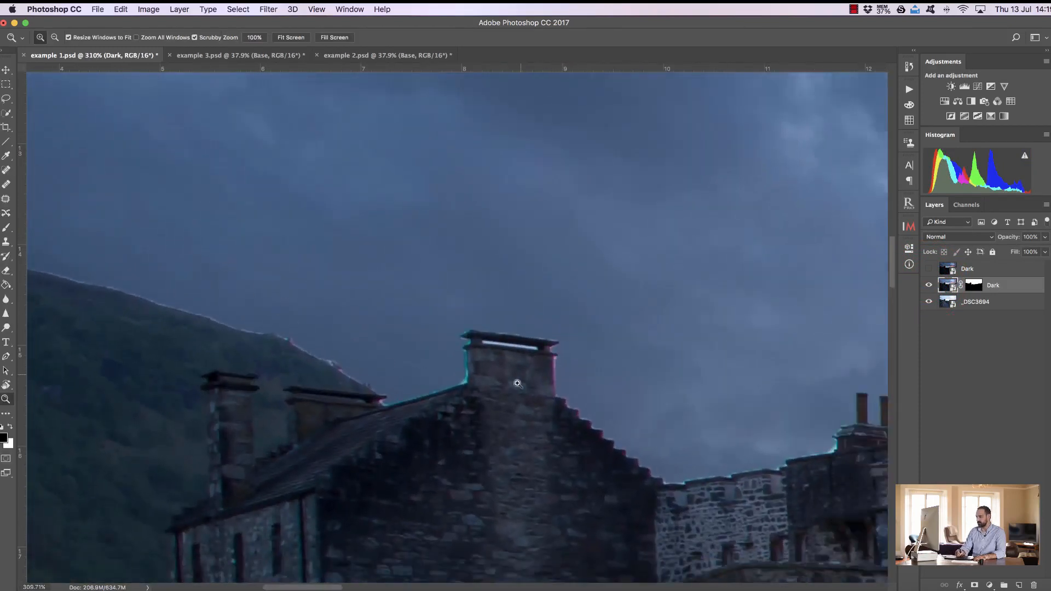
pyautogui.moveTo(225, 325); pyautogui.dragTo(271, 325)
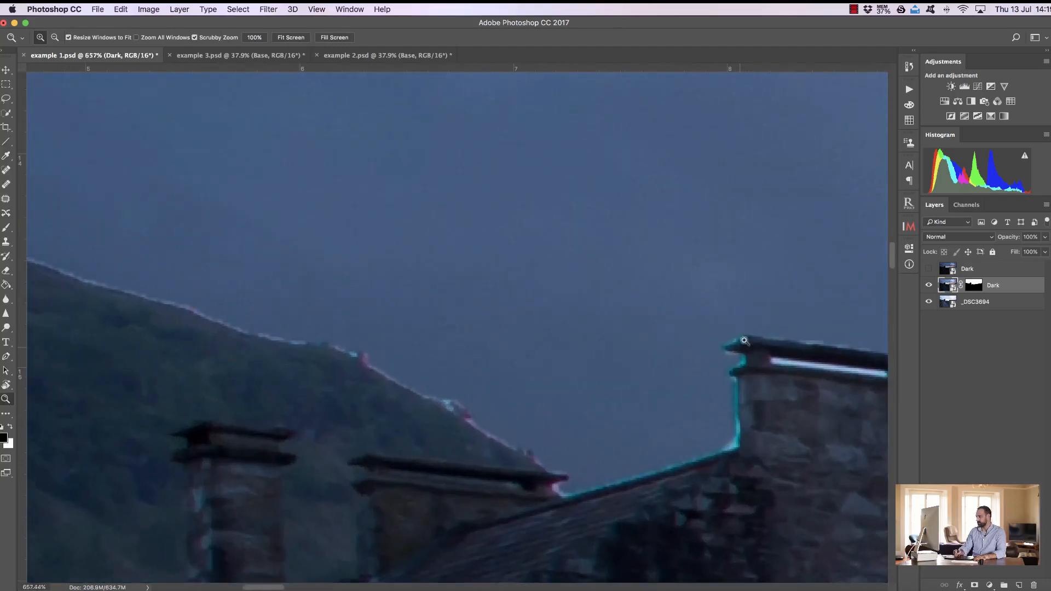
pyautogui.click(288, 38)
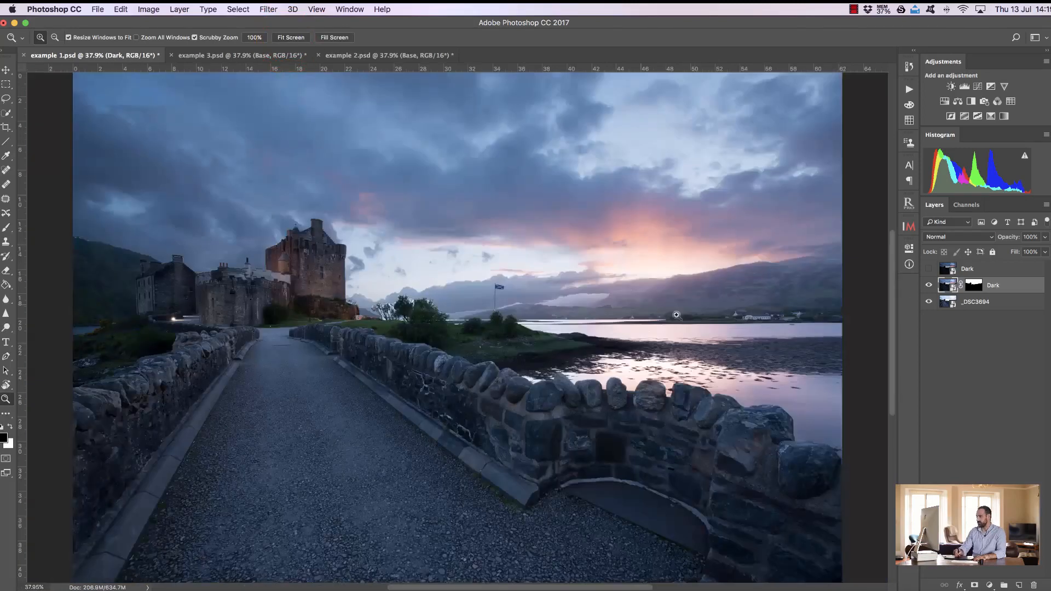
pyautogui.moveTo(720, 265); pyautogui.dragTo(805, 258)
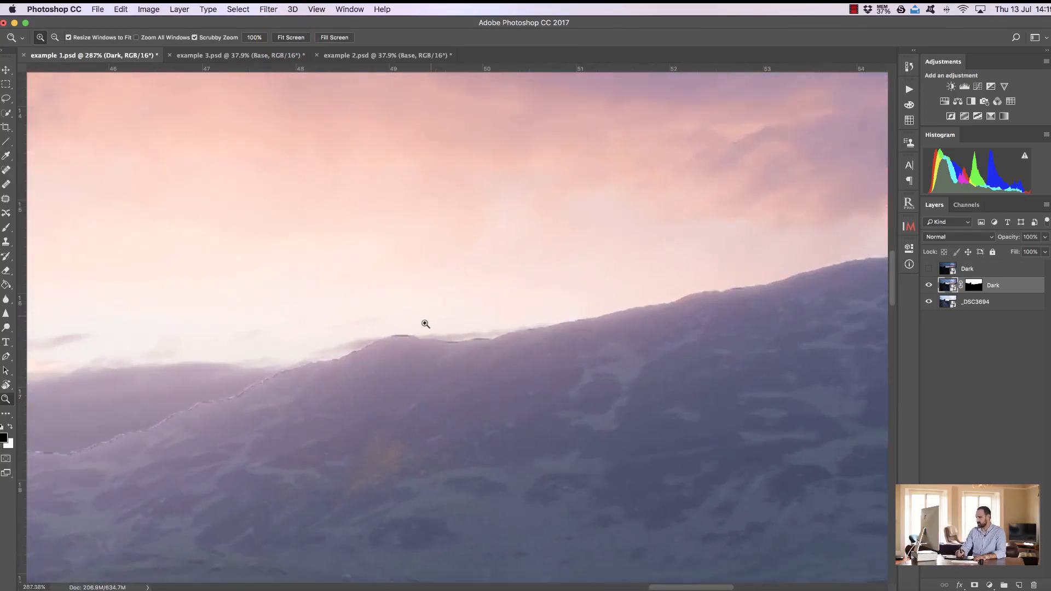
pyautogui.moveTo(425, 326); pyautogui.dragTo(467, 331)
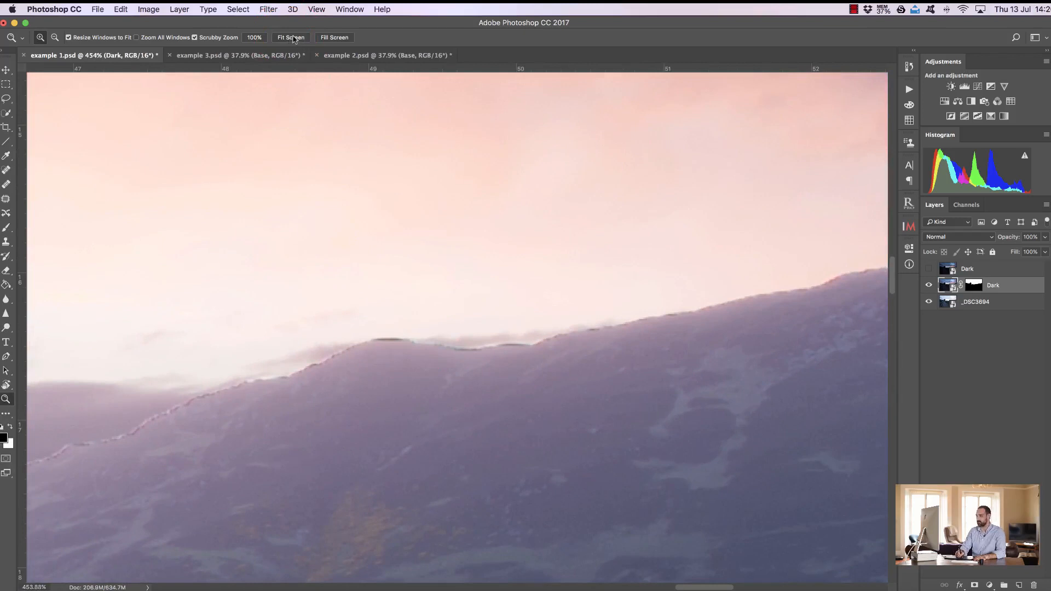
pyautogui.click(291, 38)
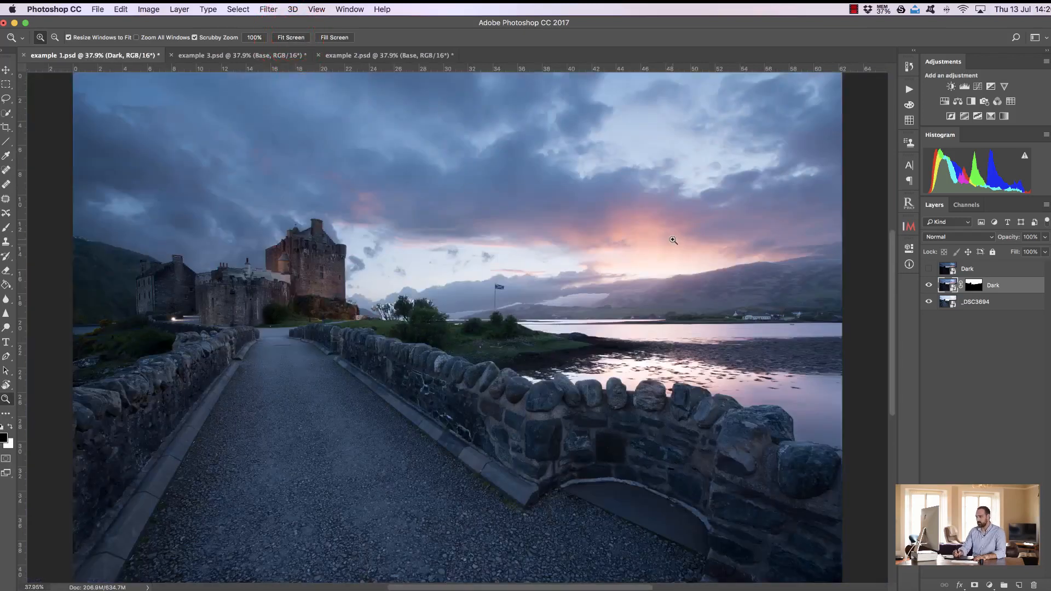
# Delete the sky mask from the lower Dark layer and hide the layer to examine the mountain ridge in the base exposure
pyautogui.moveTo(974, 284); pyautogui.dragTo(1034, 585)
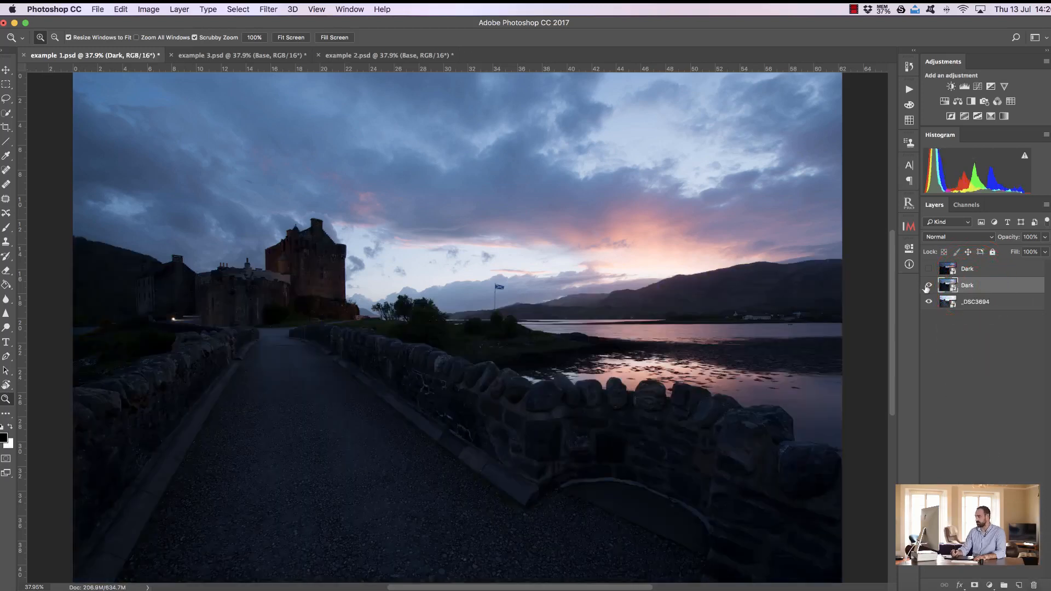
pyautogui.click(928, 286)
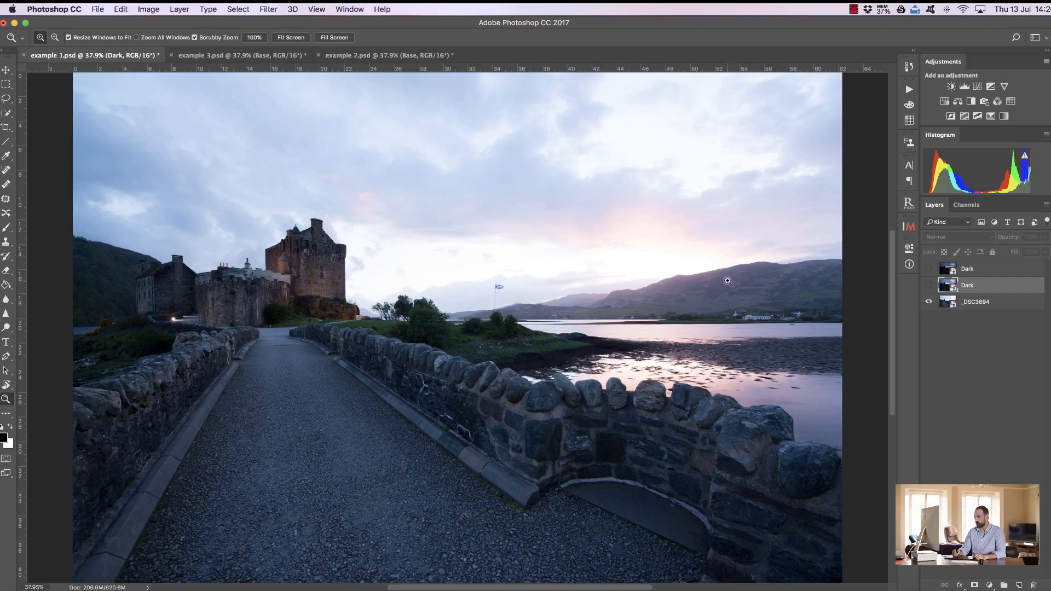
pyautogui.moveTo(705, 271); pyautogui.dragTo(777, 258)
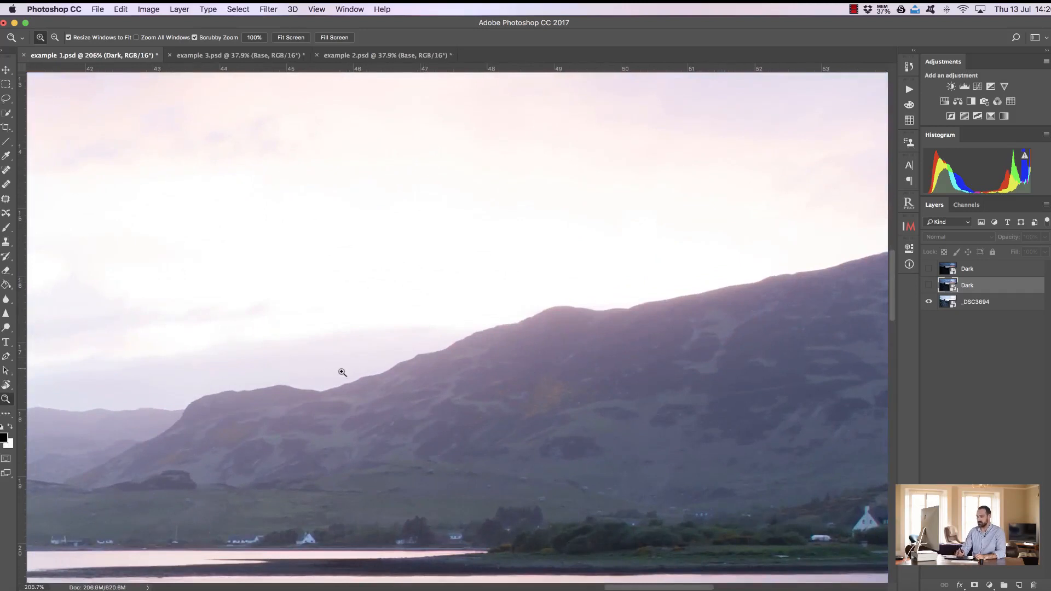
pyautogui.click(288, 40)
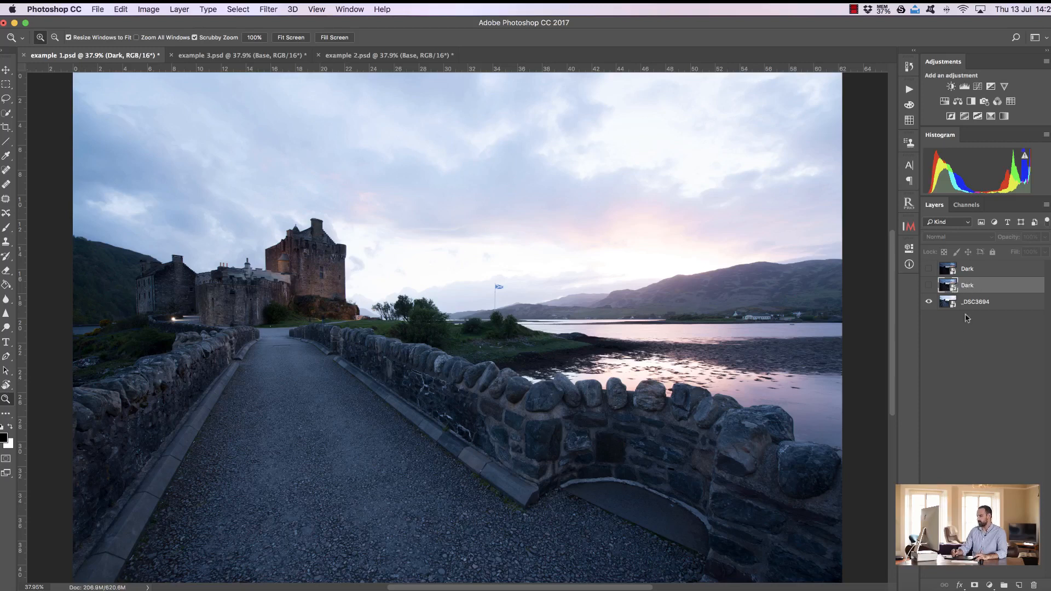
# Add a mask to the hidden lower Dark layer and fill it using Apply Image with Merged, RGB, Multiply blending and 100% opacity
pyautogui.click(974, 586)
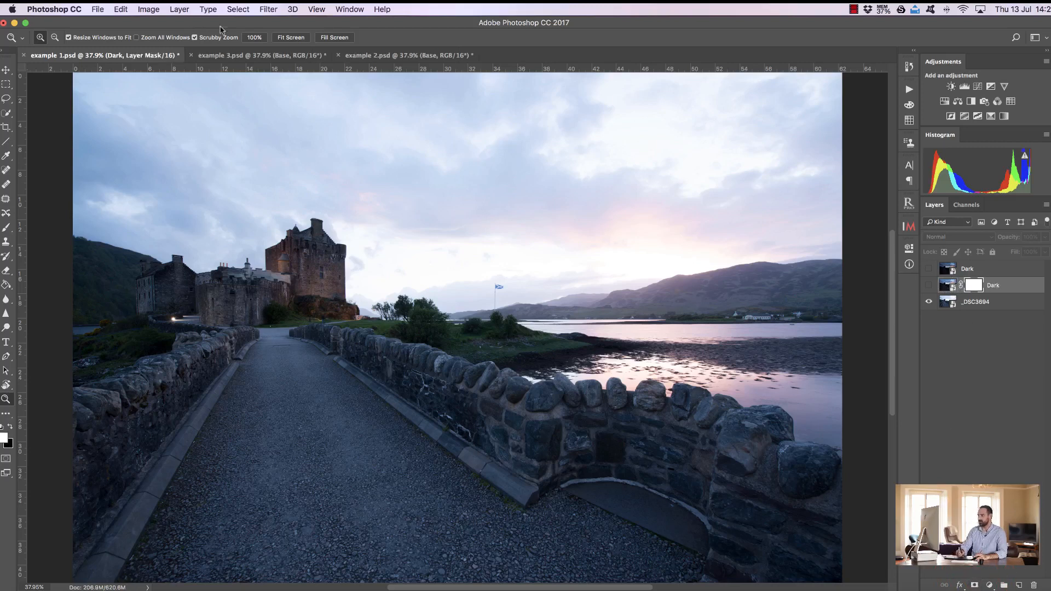
pyautogui.click(145, 7)
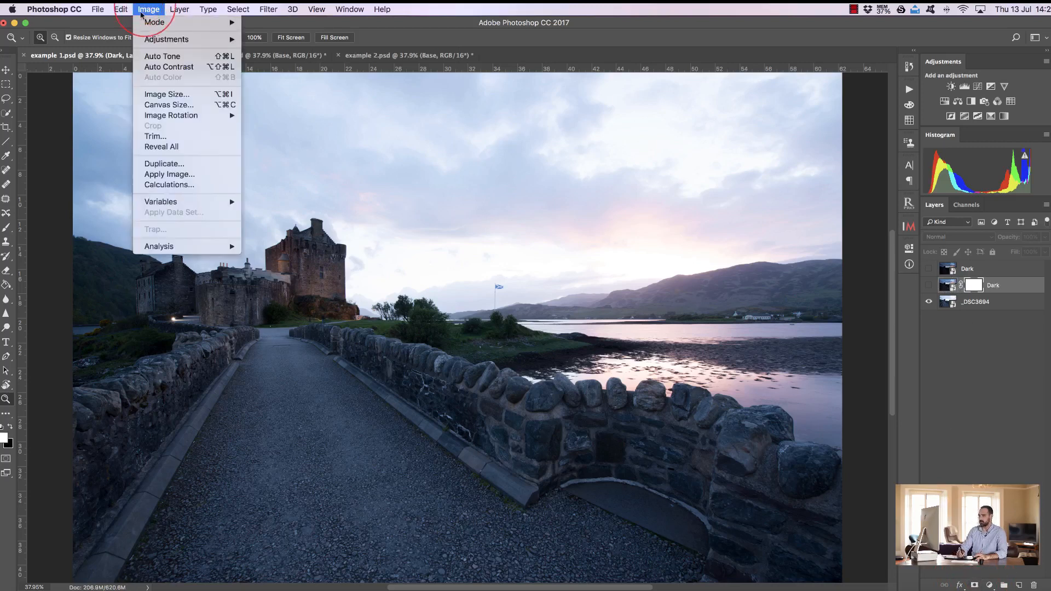
pyautogui.click(189, 177)
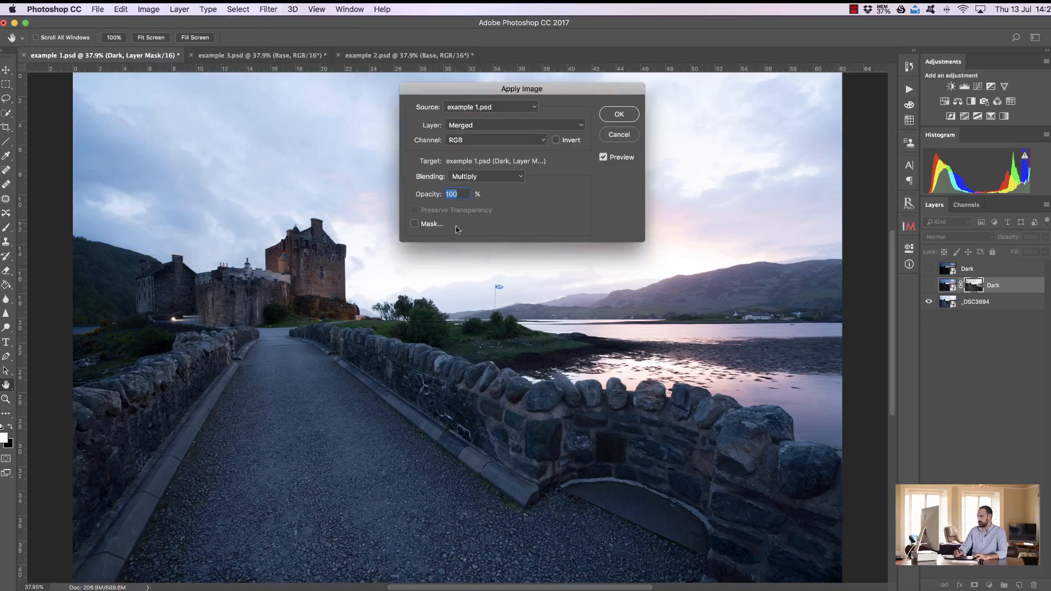
pyautogui.click(619, 115)
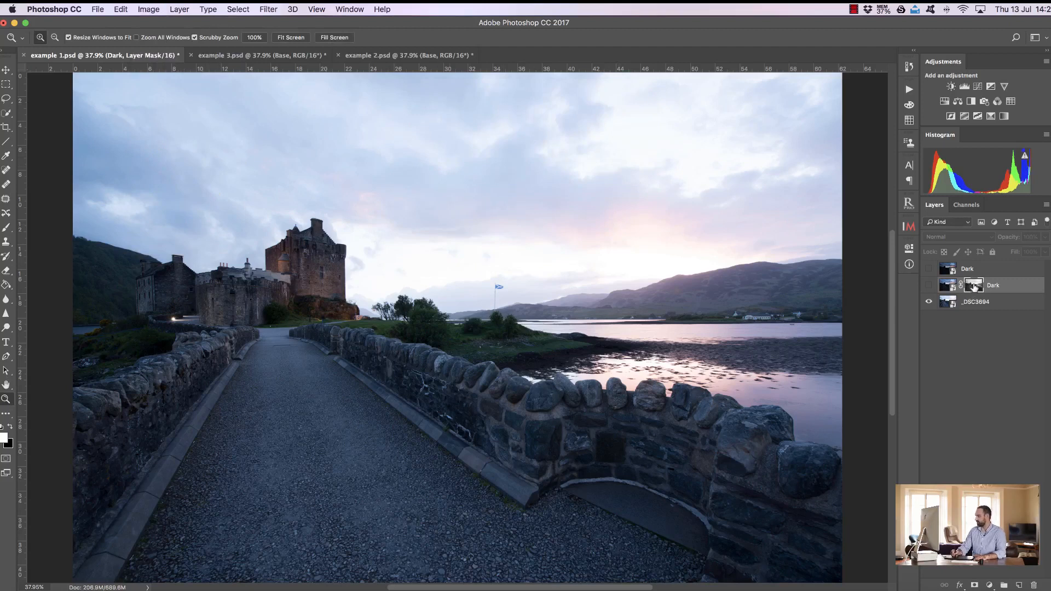
# Show the masked Dark layer and toggle its visibility to compare the blended image with the base exposure
pyautogui.click(928, 286)
pyautogui.click(928, 286)
pyautogui.click(928, 286)
pyautogui.click(928, 286)
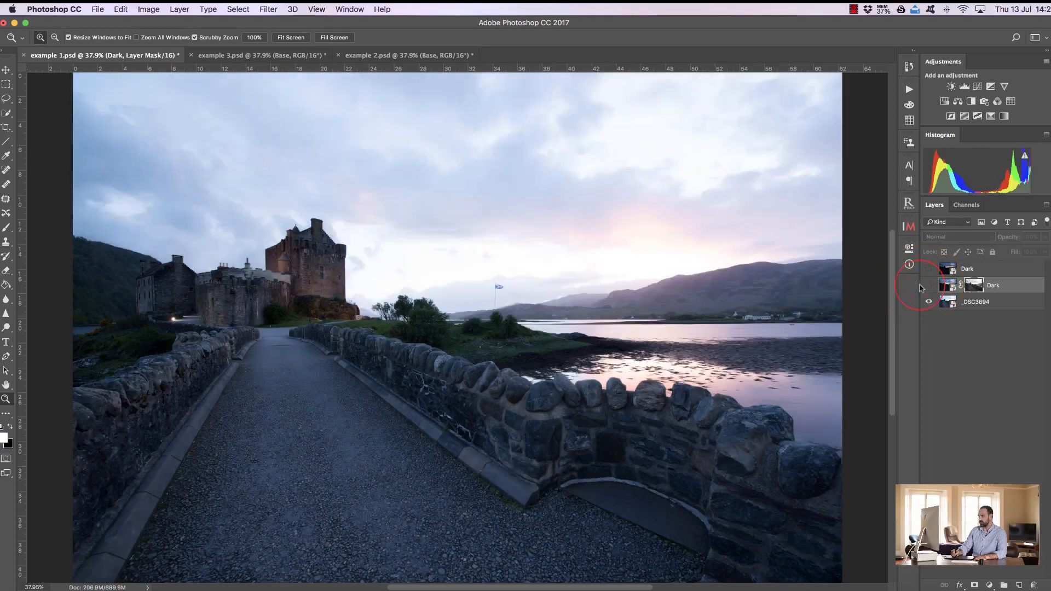
pyautogui.click(929, 286)
pyautogui.click(929, 286)
pyautogui.click(929, 285)
# Examine the blend along the mountain ridge up close with the Dark layer off and on
pyautogui.moveTo(729, 259); pyautogui.dragTo(802, 258)
pyautogui.click(929, 286)
pyautogui.click(929, 285)
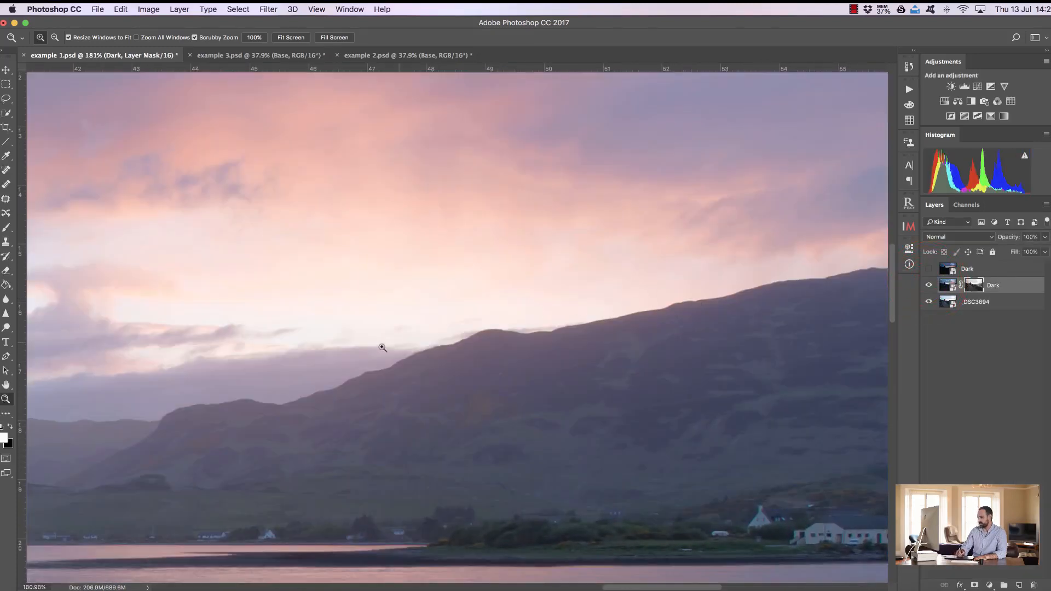
pyautogui.click(292, 38)
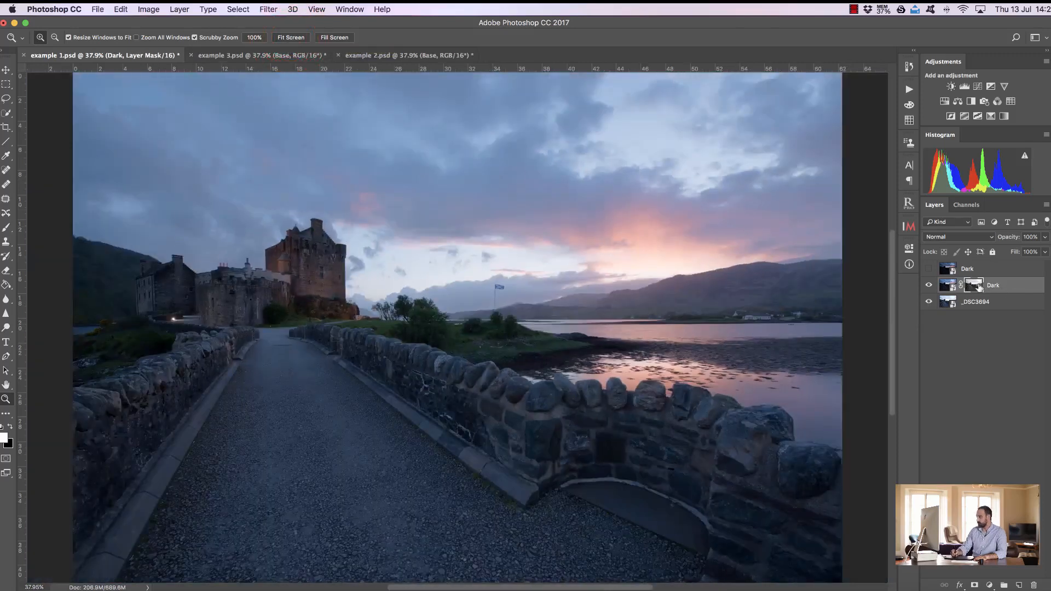
# View the Dark layer's grayscale mask on its own and compare its bright and dark areas with the blended image
pyautogui.keyDown('alt'); pyautogui.click(974, 285); pyautogui.keyUp('alt')
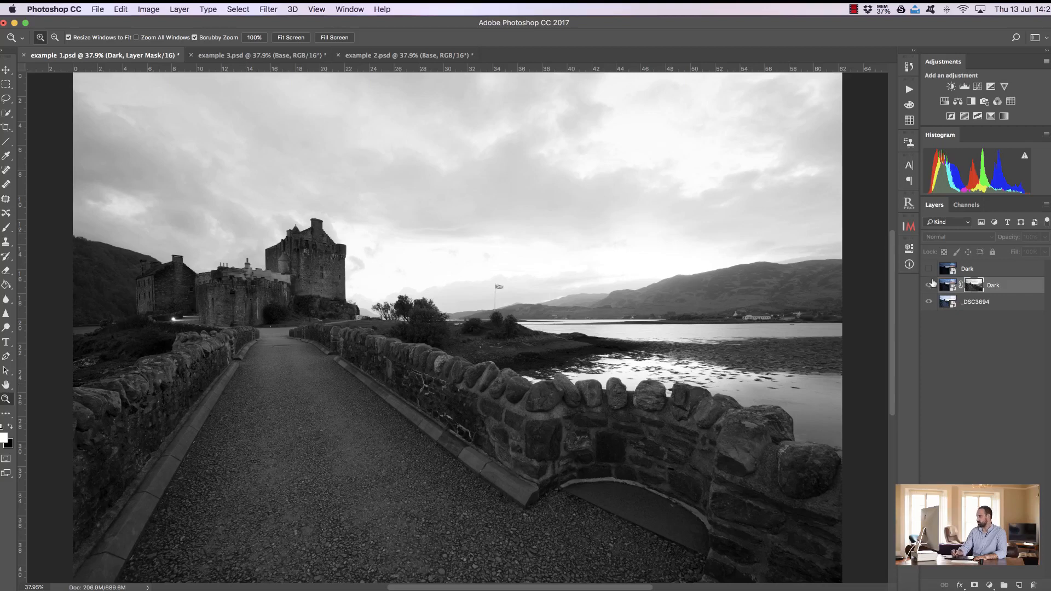
pyautogui.click(929, 285)
pyautogui.click(929, 286)
pyautogui.click(948, 286)
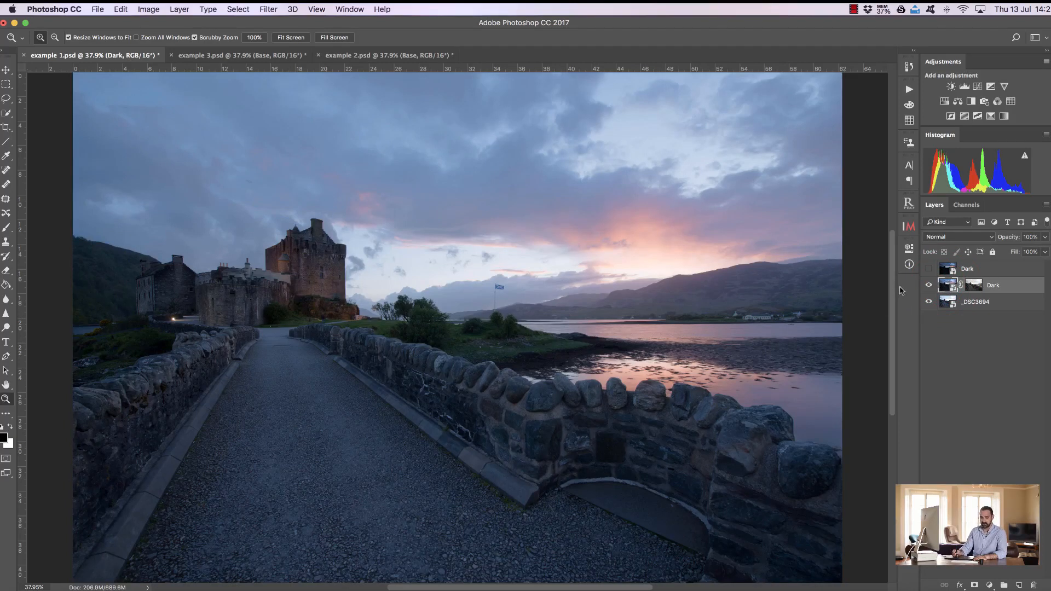
pyautogui.keyDown('alt'); pyautogui.click(974, 285); pyautogui.keyUp('alt')
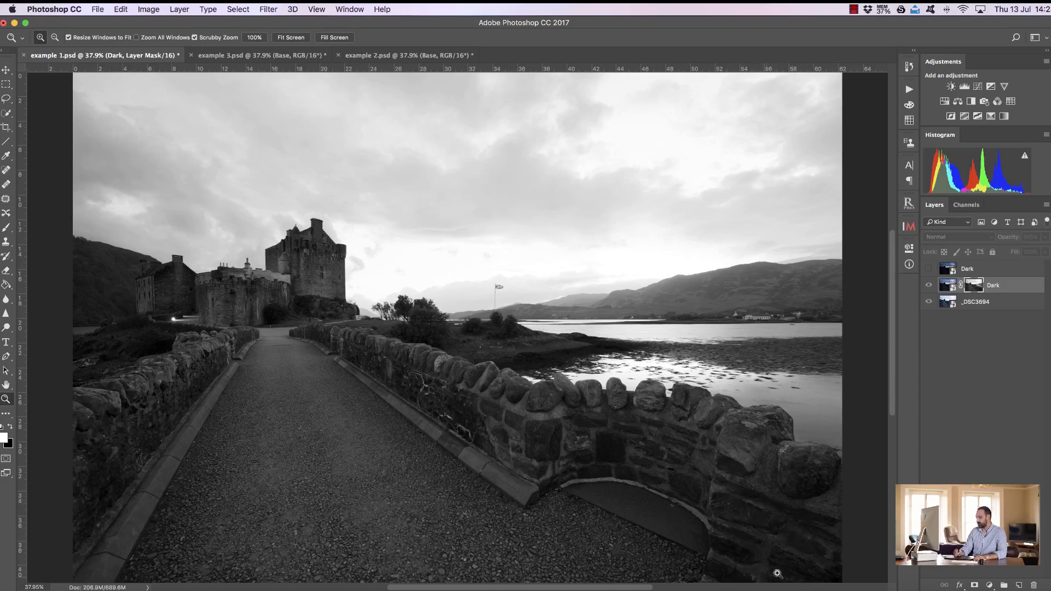
pyautogui.click(945, 286)
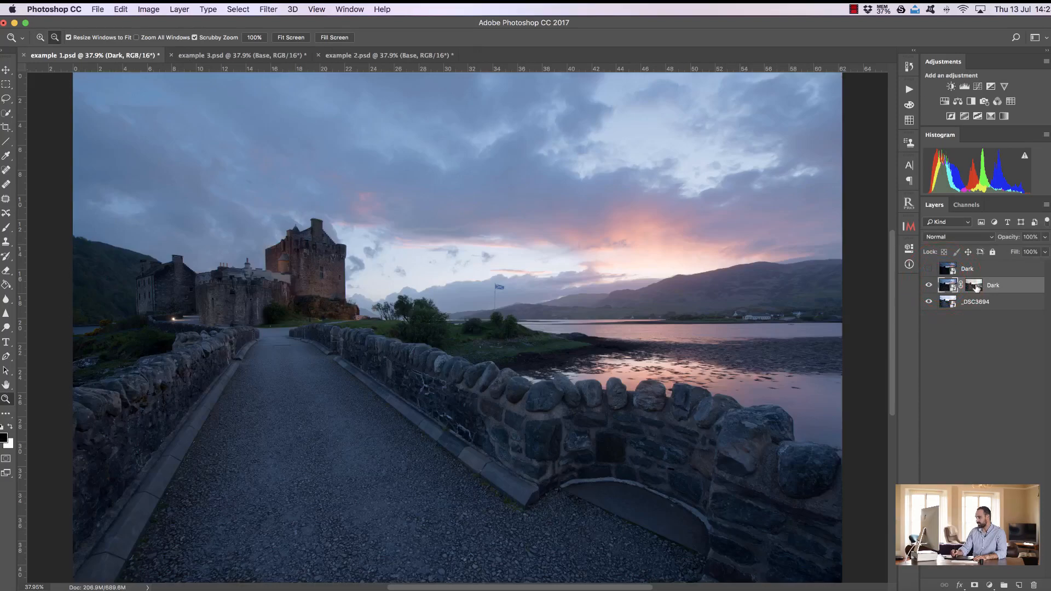
pyautogui.keyDown('alt'); pyautogui.click(974, 285); pyautogui.keyUp('alt')
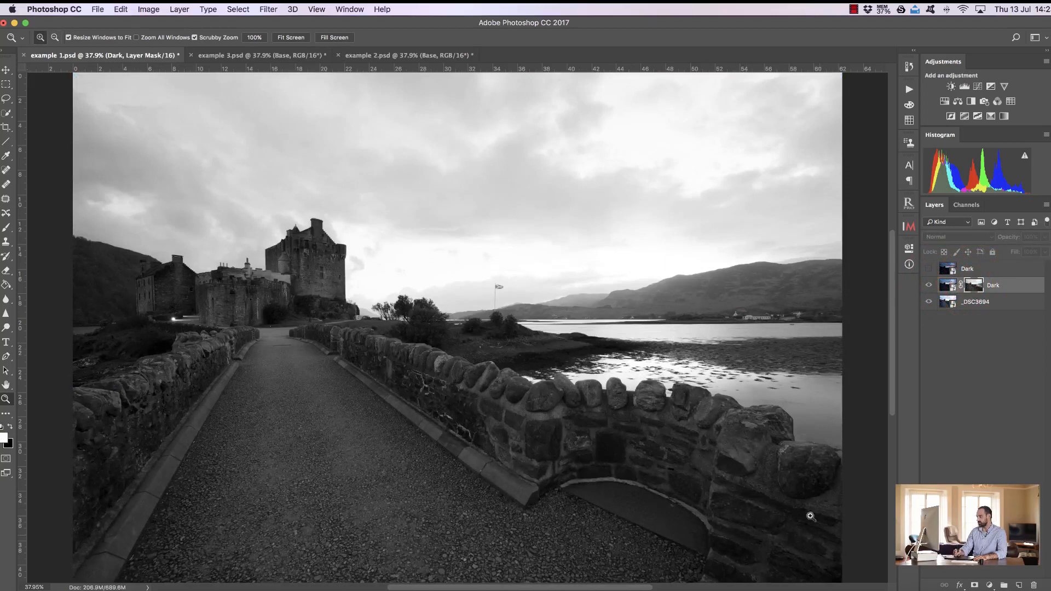
pyautogui.click(946, 283)
# Examine the foreground stone wall up close while toggling the masked Dark layer off and on
pyautogui.moveTo(756, 556); pyautogui.dragTo(832, 556)
pyautogui.click(929, 285)
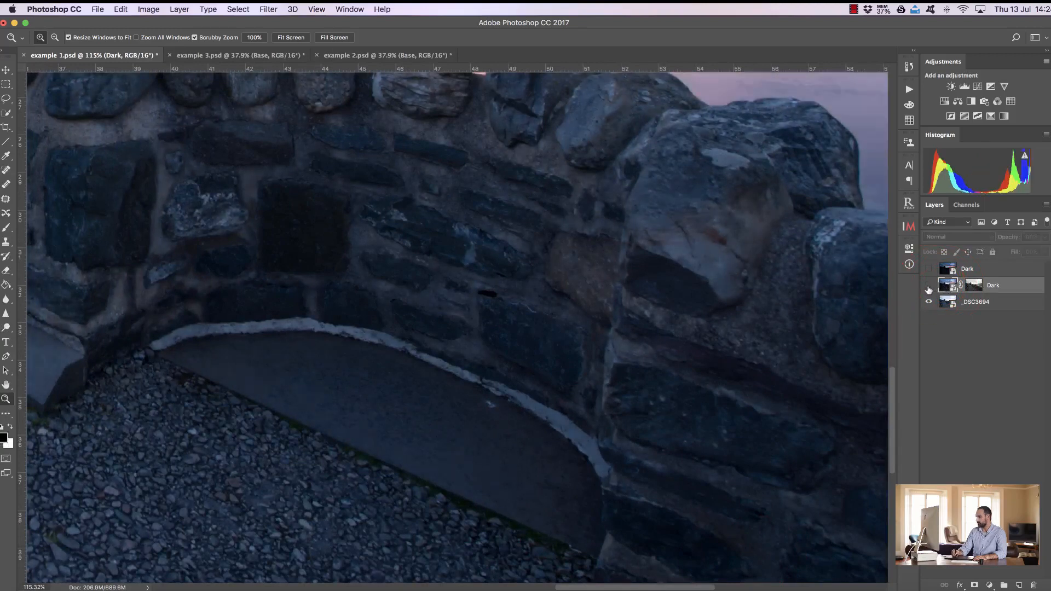
pyautogui.click(929, 286)
pyautogui.click(929, 286)
pyautogui.click(929, 286)
pyautogui.click(929, 286)
pyautogui.click(929, 286)
pyautogui.click(929, 286)
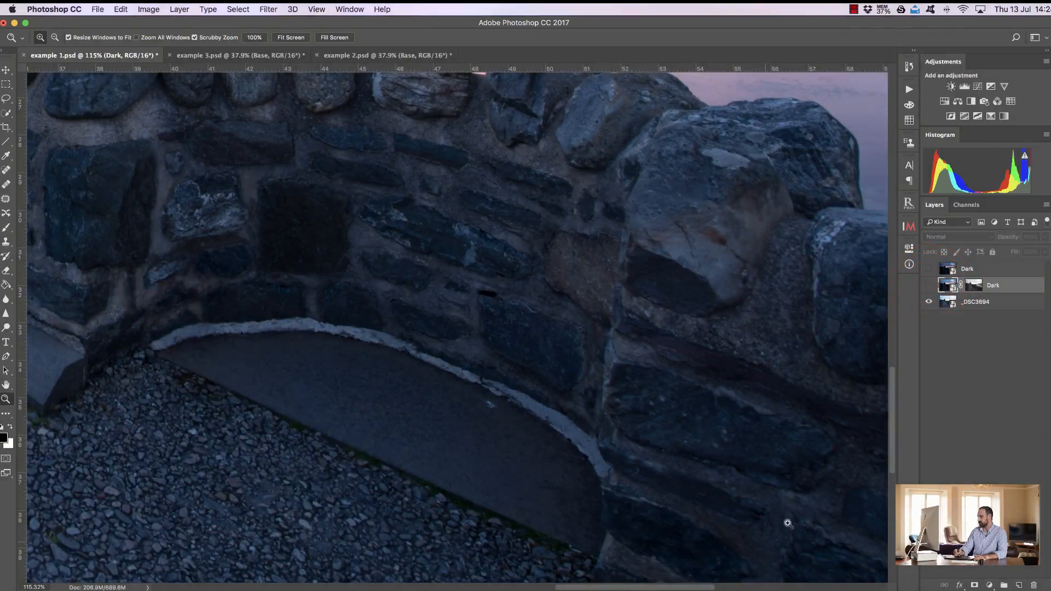
pyautogui.click(930, 285)
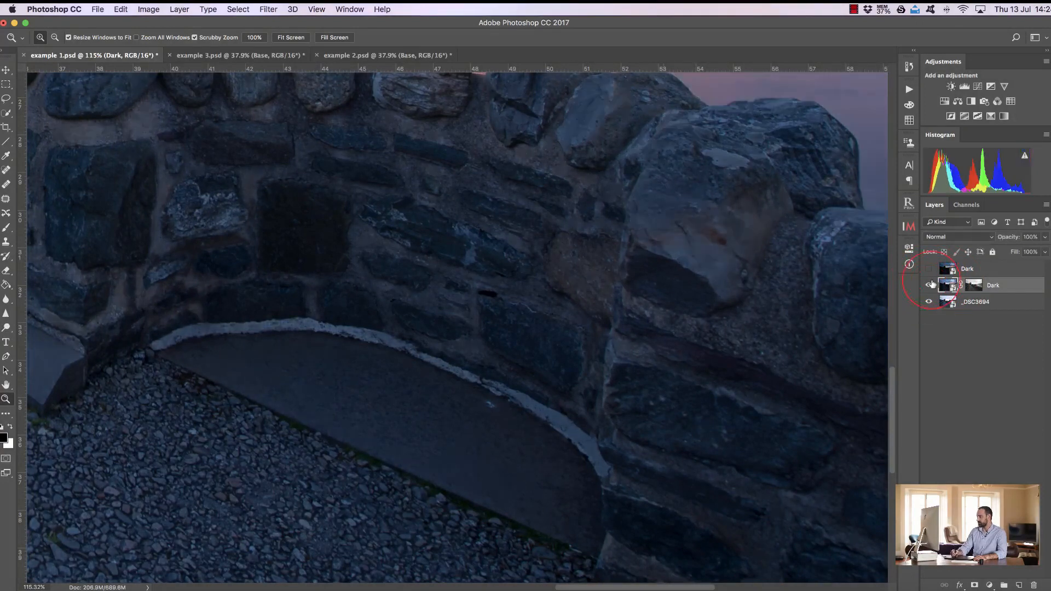
pyautogui.click(929, 286)
pyautogui.click(929, 285)
pyautogui.click(298, 39)
# View the Dark layer's grayscale mask on its own over the sunset sky, then return to the layer image
pyautogui.moveTo(608, 214); pyautogui.dragTo(847, 249)
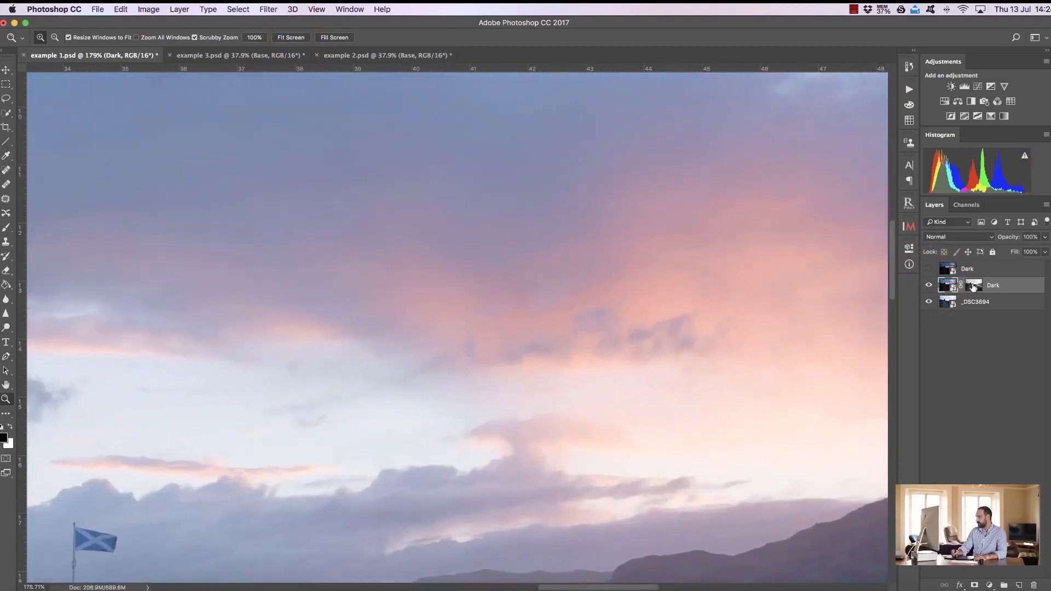
pyautogui.keyDown('alt'); pyautogui.click(974, 287); pyautogui.keyUp('alt')
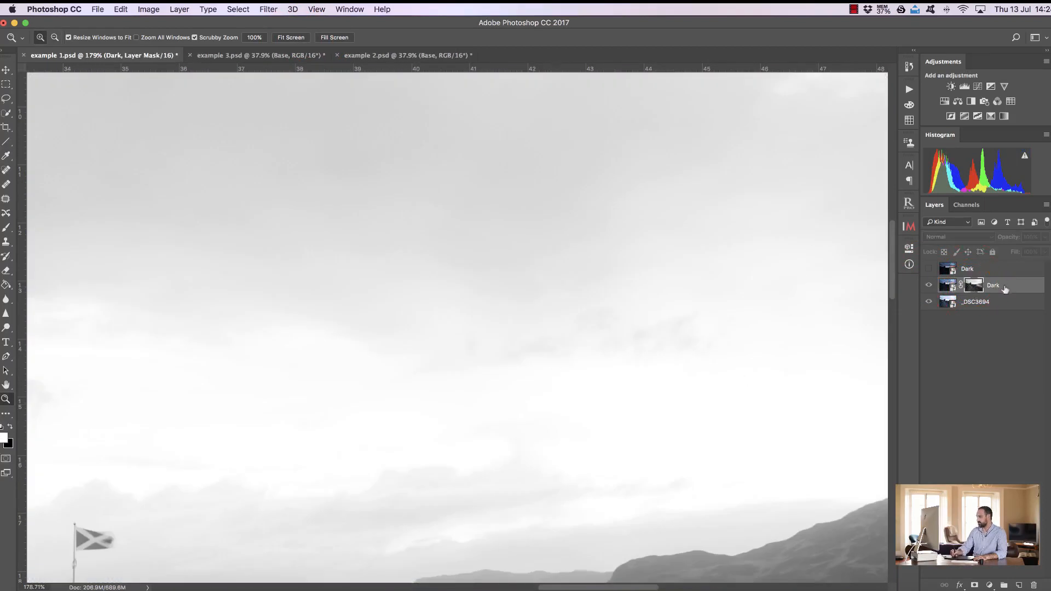
pyautogui.click(947, 285)
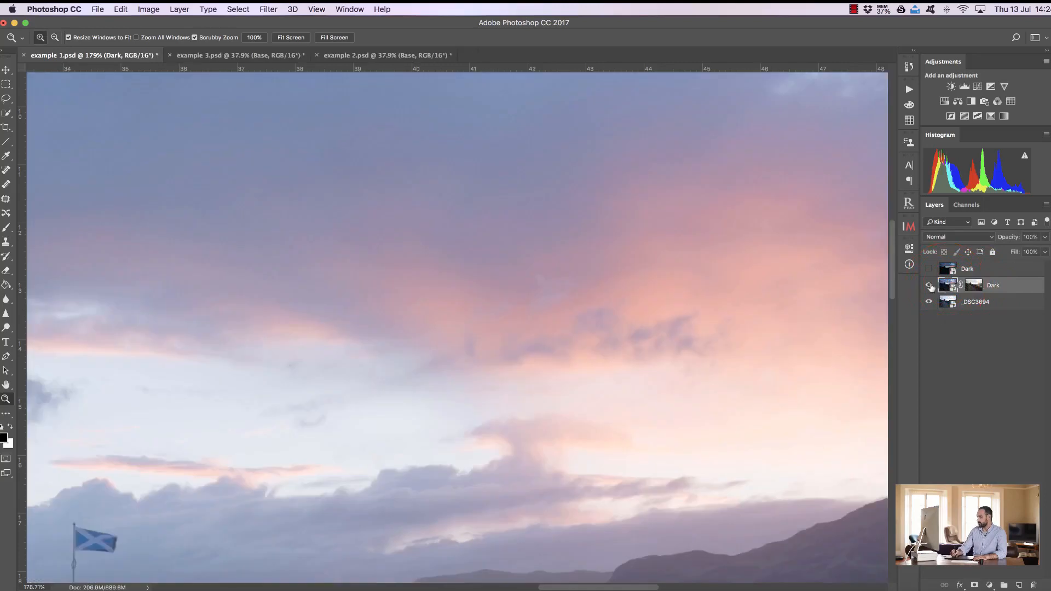
# Compare the sunset sky up close with the masked Dark layer off and on, ending with the whole image in view
pyautogui.click(929, 286)
pyautogui.click(929, 285)
pyautogui.click(929, 286)
pyautogui.click(929, 286)
pyautogui.moveTo(773, 436); pyautogui.dragTo(741, 430)
pyautogui.click(929, 286)
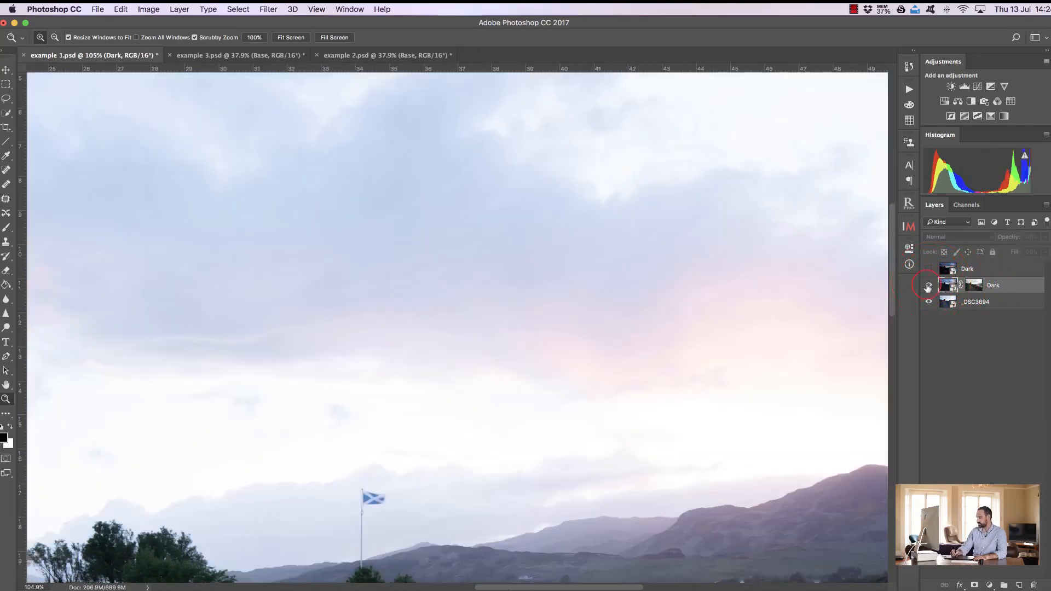
pyautogui.click(929, 286)
pyautogui.press('super+0')
# Paint black with a large soft brush on the Dark layer's mask over the foreground stone wall
pyautogui.click(975, 286)
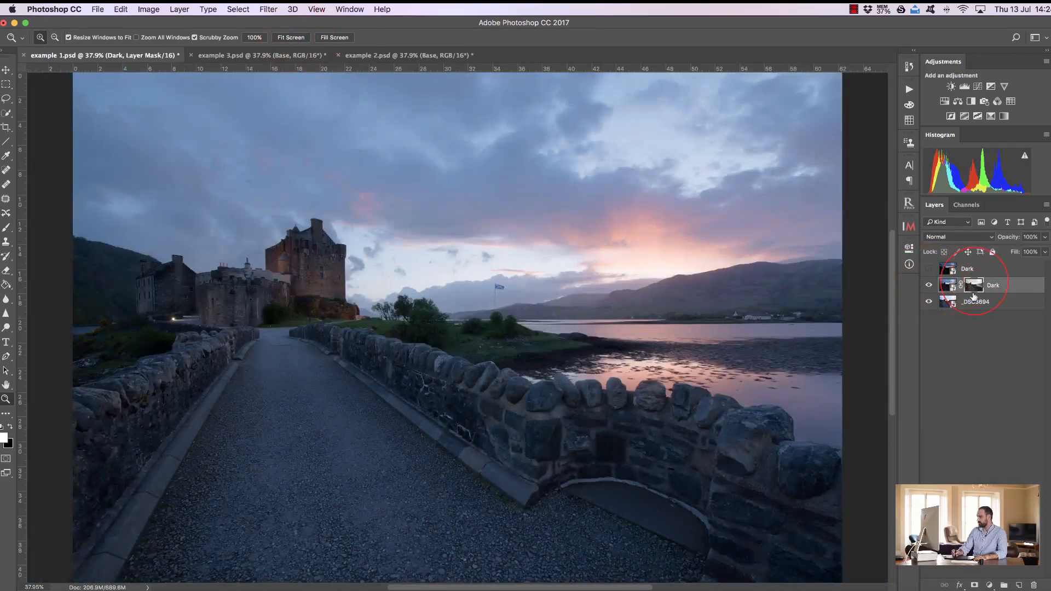
pyautogui.click(6, 230)
pyautogui.click(10, 427)
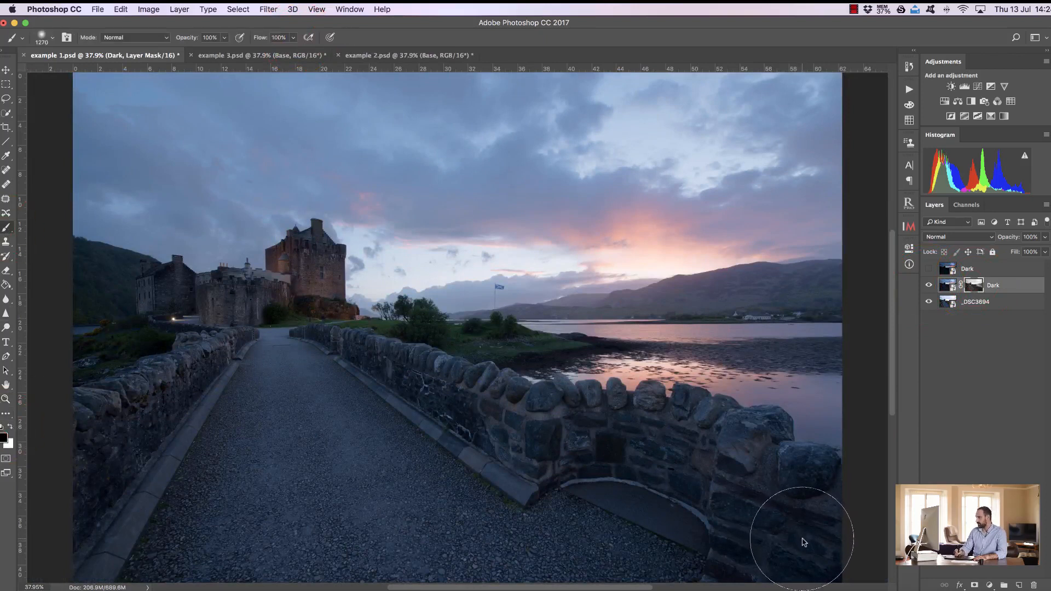
pyautogui.click(780, 517)
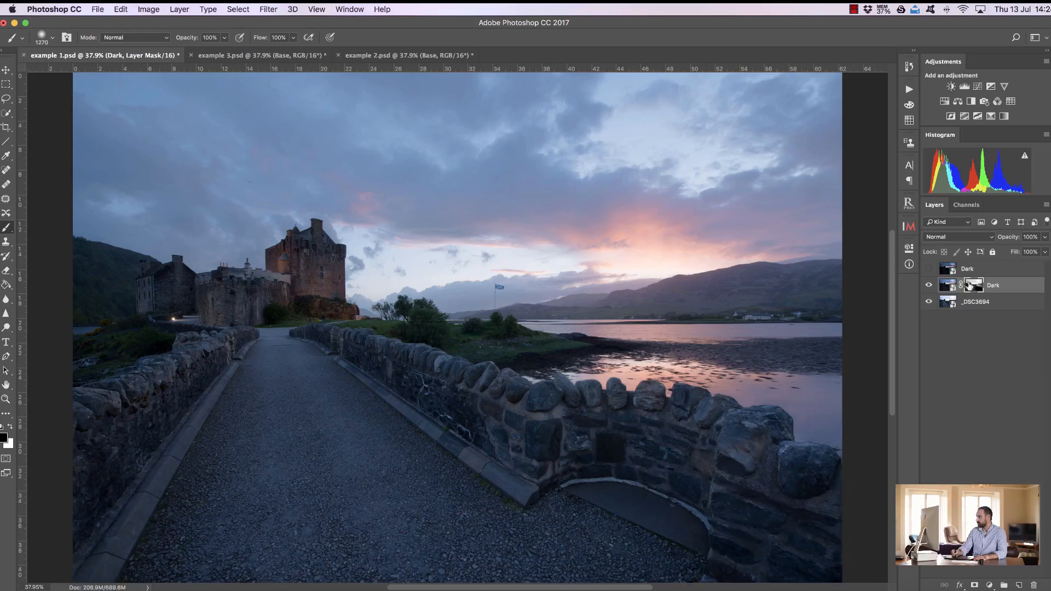
# View the painted mask on its own to check the blacked-out wall area, then return to the image
pyautogui.keyDown('alt'); pyautogui.click(974, 285); pyautogui.keyUp('alt')
pyautogui.click(629, 500)
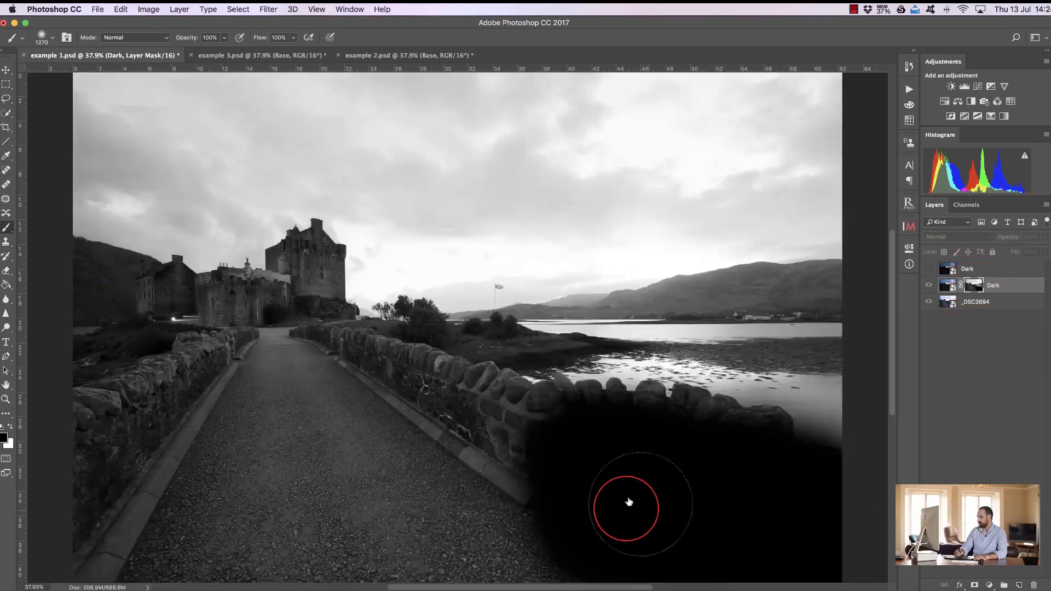
pyautogui.click(948, 285)
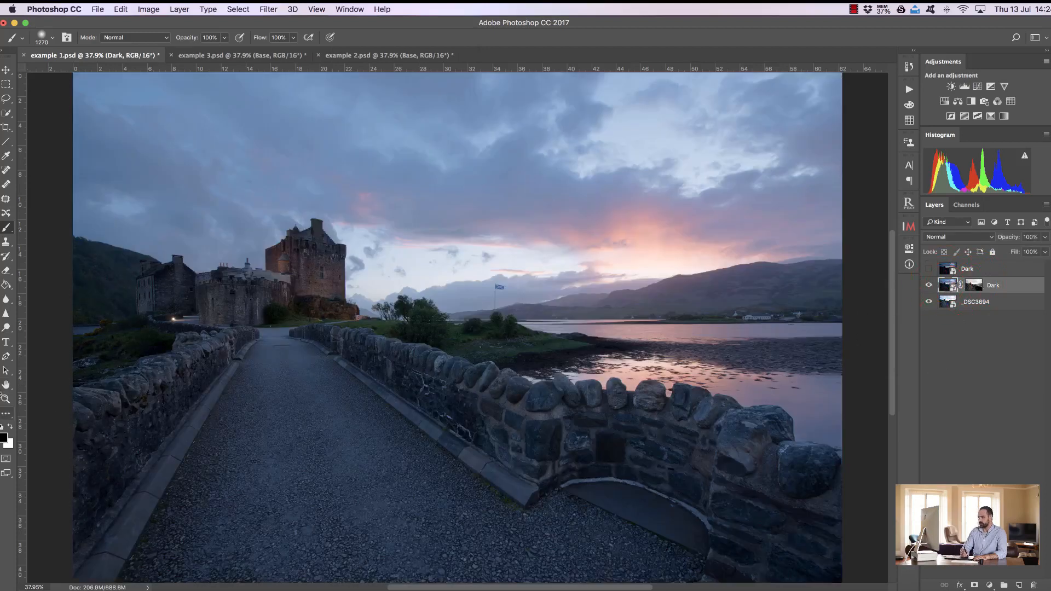
# Examine the painted-out stone wall and gravel up close while toggling the masked Dark layer off and on
pyautogui.click(5, 399)
pyautogui.click(765, 533)
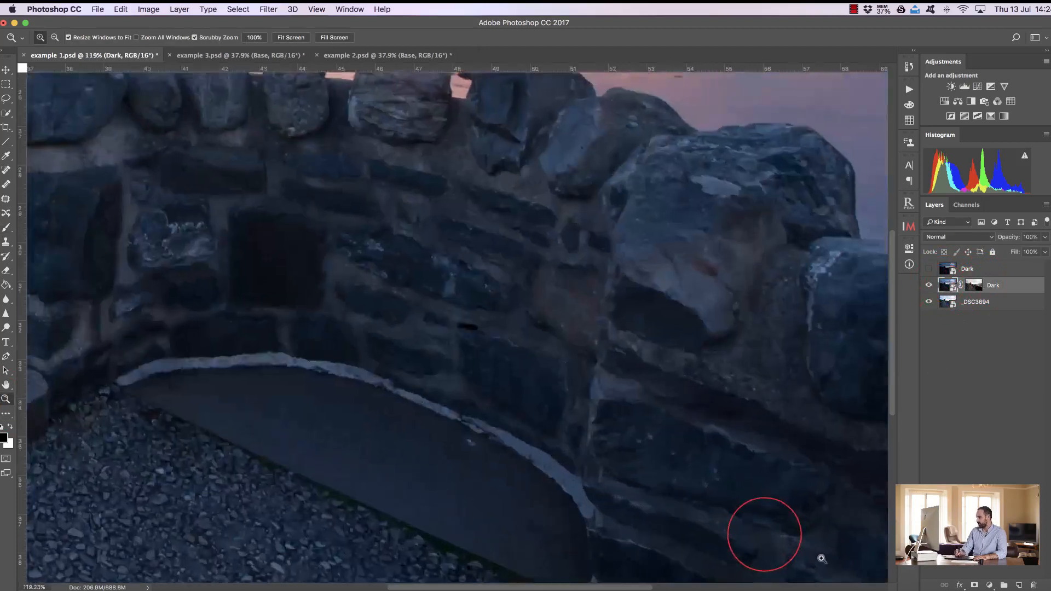
pyautogui.click(929, 286)
pyautogui.moveTo(893, 396)
pyautogui.mouseDown()
pyautogui.moveTo(896, 426)
pyautogui.moveTo(895, 406)
pyautogui.mouseUp()
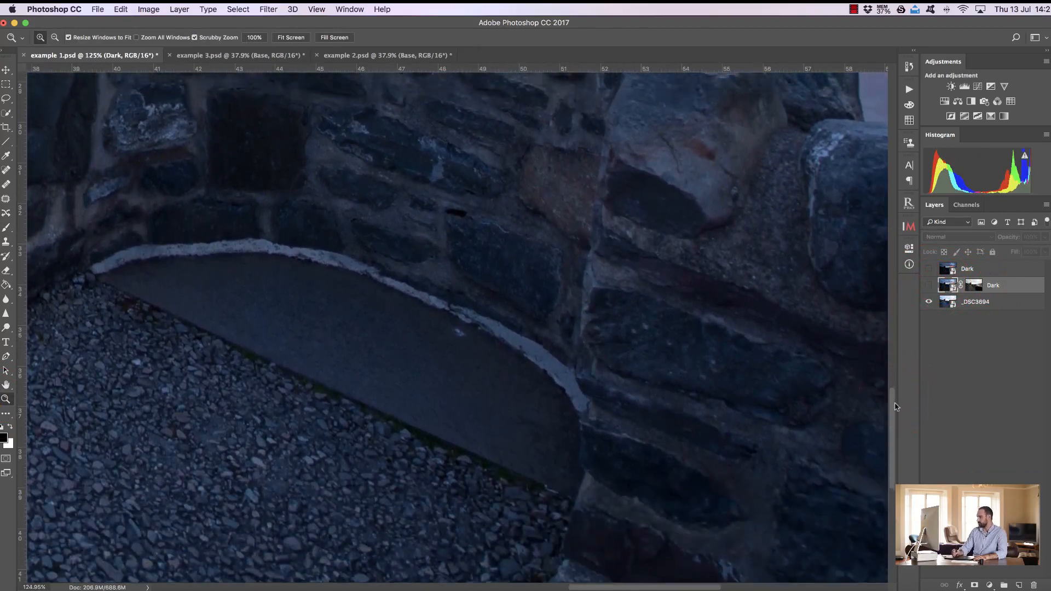
pyautogui.click(930, 286)
pyautogui.click(929, 286)
pyautogui.click(930, 286)
pyautogui.click(929, 286)
pyautogui.click(929, 287)
pyautogui.click(929, 286)
pyautogui.click(929, 286)
pyautogui.click(929, 286)
pyautogui.click(929, 286)
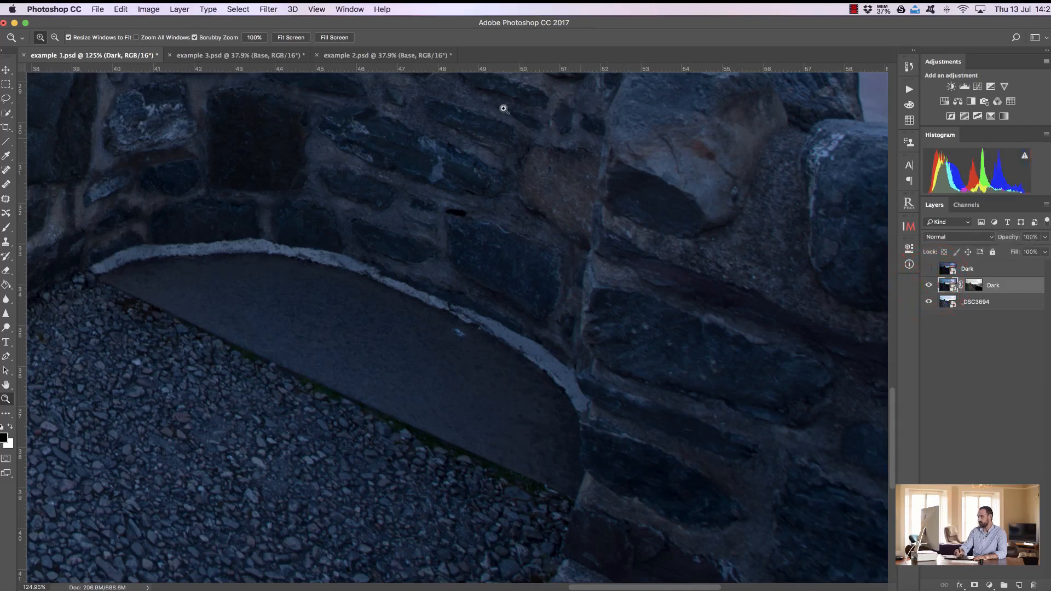
pyautogui.click(291, 37)
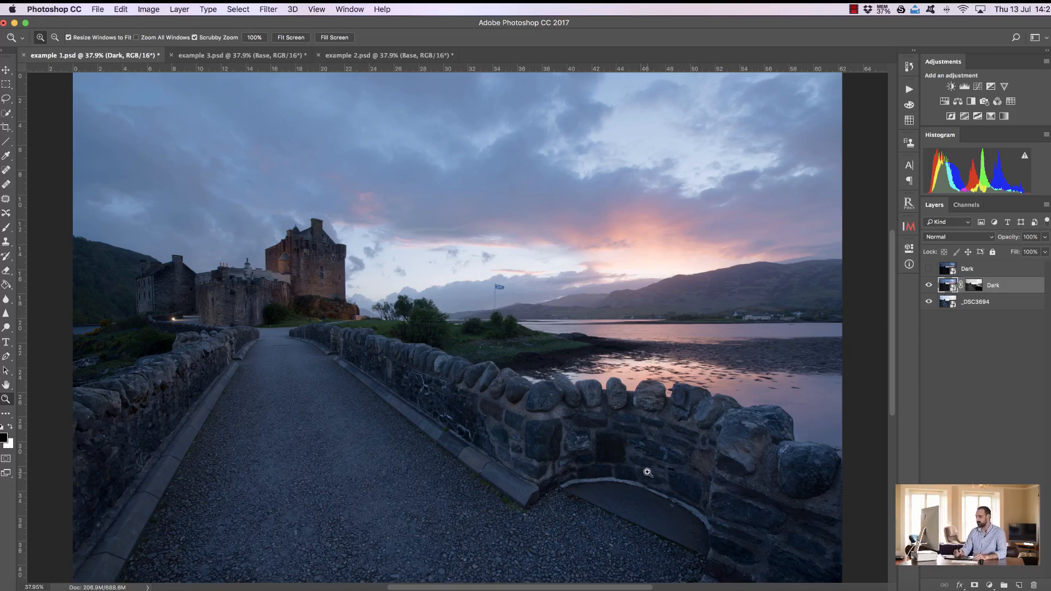
# Show the Dark layer's painted mask on its own and delete that mask from the layer
pyautogui.click(973, 285)
pyautogui.keyDown('alt'); pyautogui.click(973, 286); pyautogui.keyUp('alt')
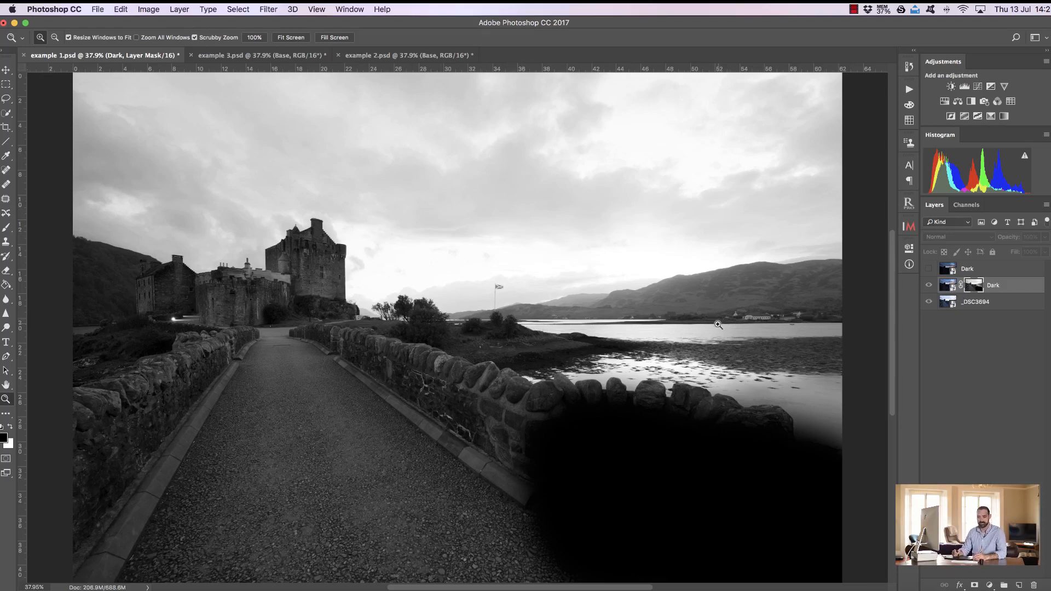
pyautogui.moveTo(974, 286); pyautogui.dragTo(1034, 586)
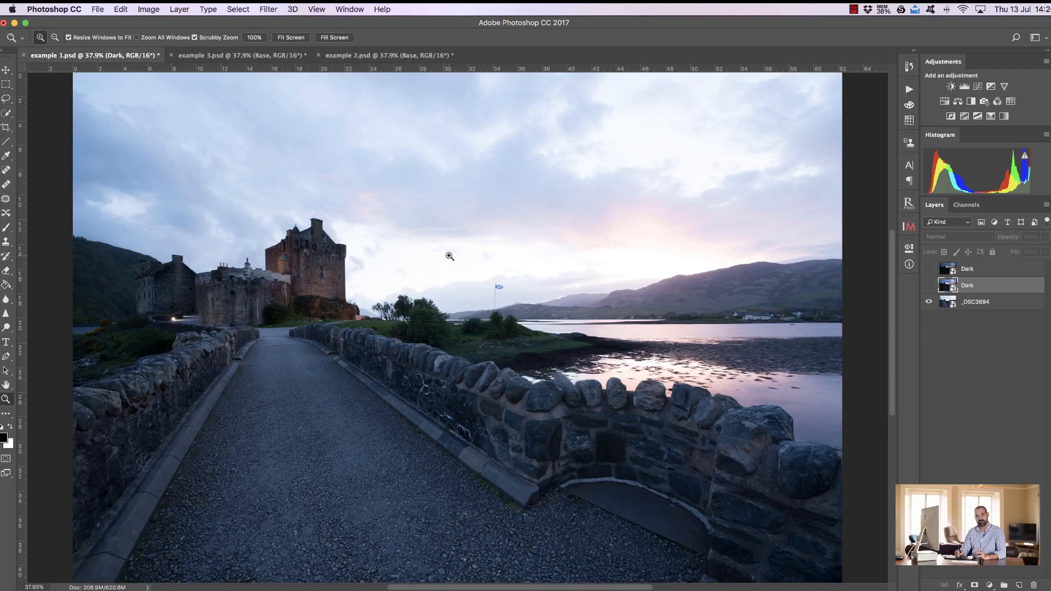
# Switch to example 2.psd and examine the bright sky gaps and the shadowed trunks of the Base exposure up close
pyautogui.click(371, 55)
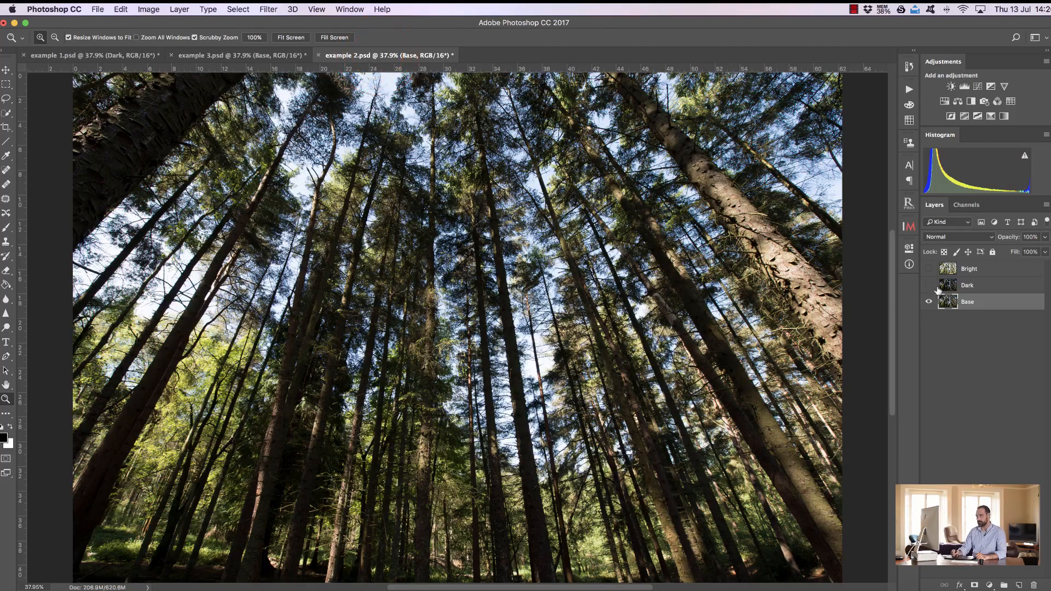
pyautogui.moveTo(148, 292); pyautogui.dragTo(173, 327)
pyautogui.click(300, 36)
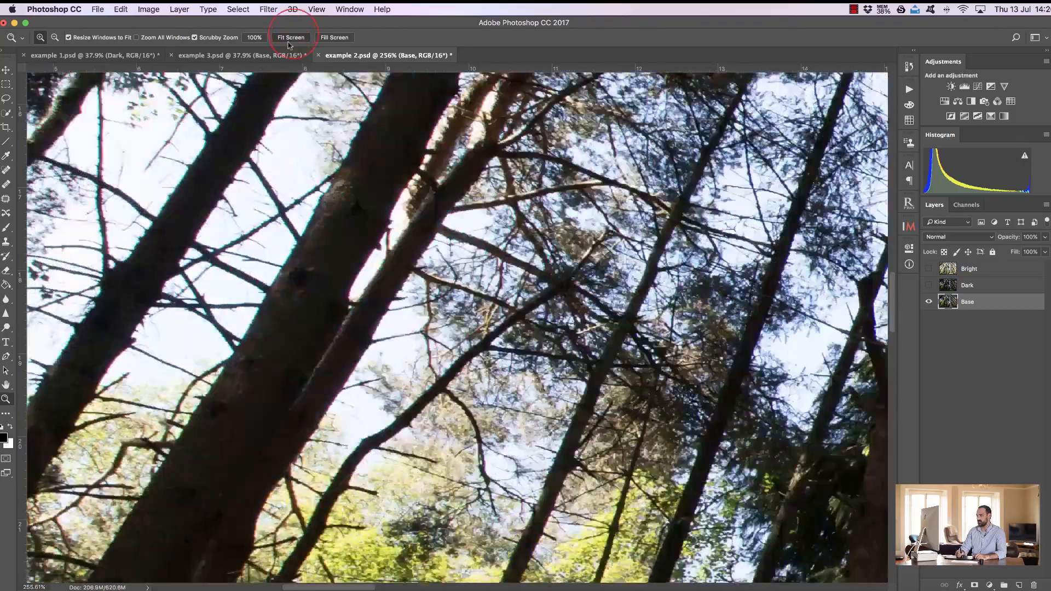
pyautogui.moveTo(267, 499); pyautogui.dragTo(383, 502)
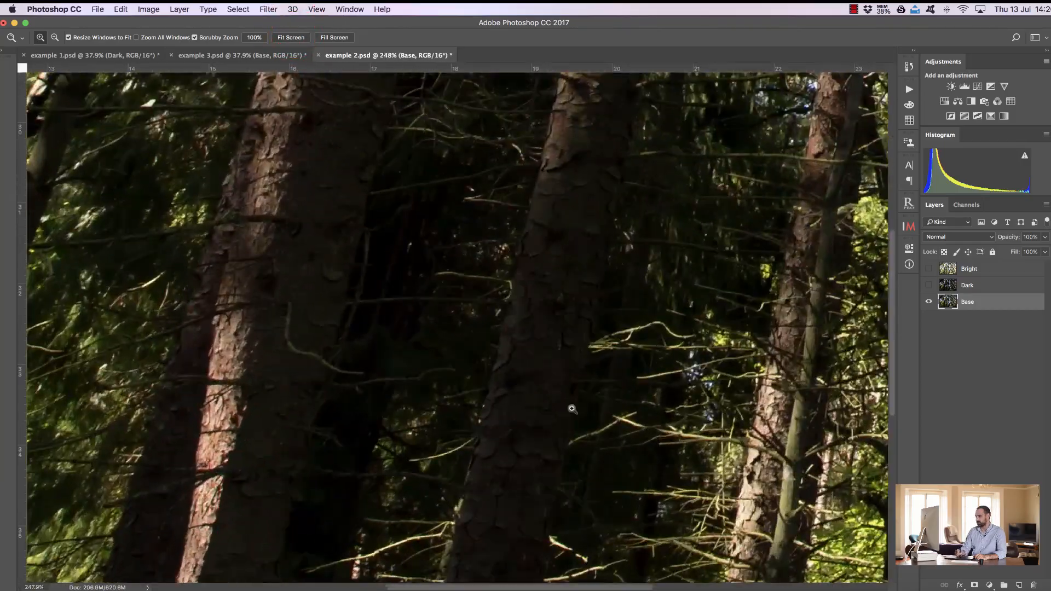
pyautogui.click(296, 37)
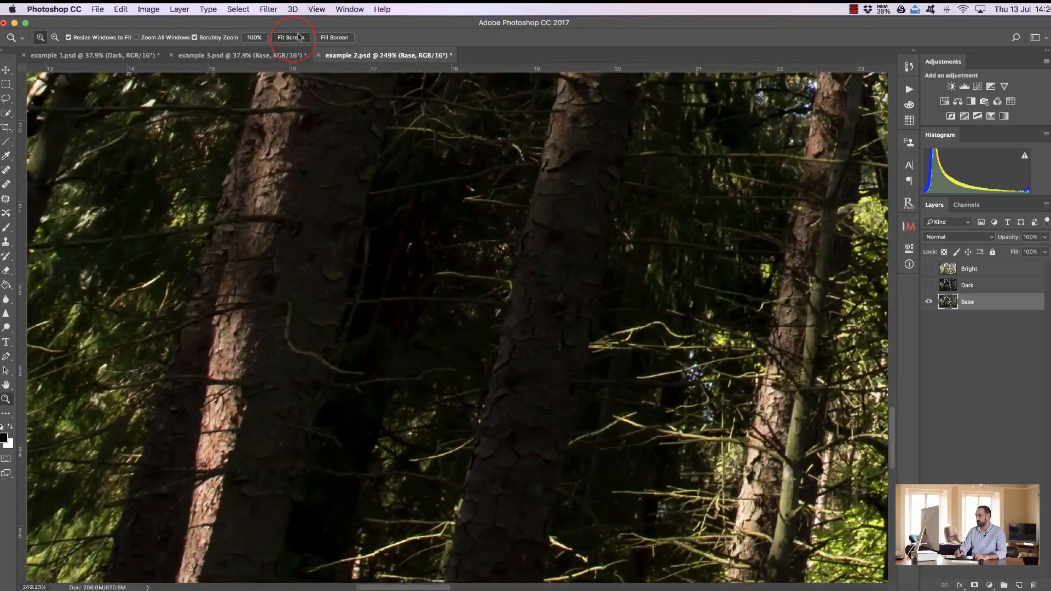
# Show the Dark layer and compare the sky between the trees up close with it off and on
pyautogui.click(929, 285)
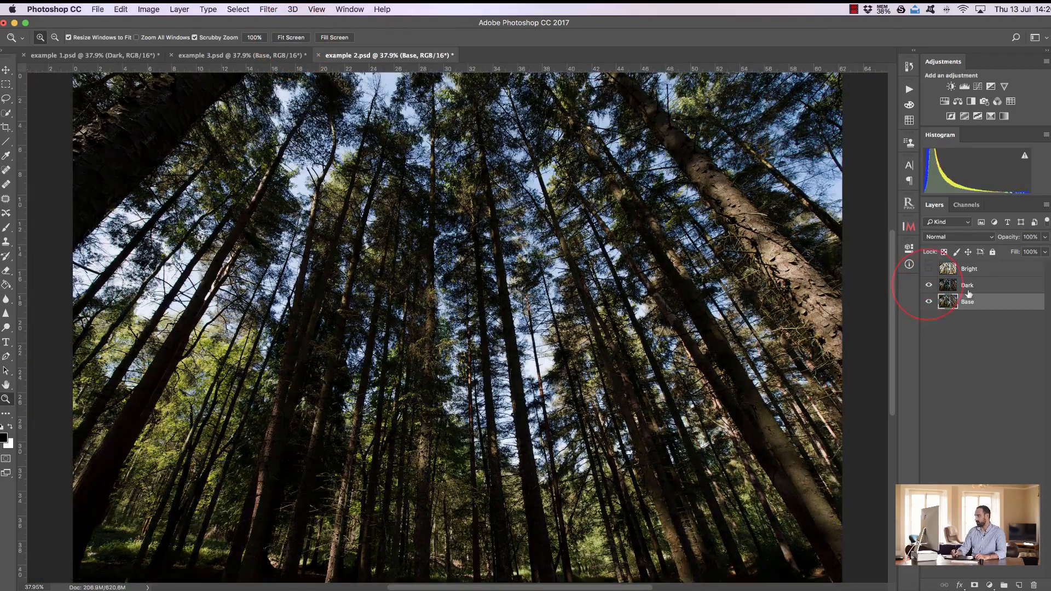
pyautogui.click(1024, 285)
pyautogui.moveTo(162, 285); pyautogui.dragTo(763, 312)
pyautogui.click(929, 285)
pyautogui.click(928, 285)
pyautogui.click(928, 285)
pyautogui.click(928, 285)
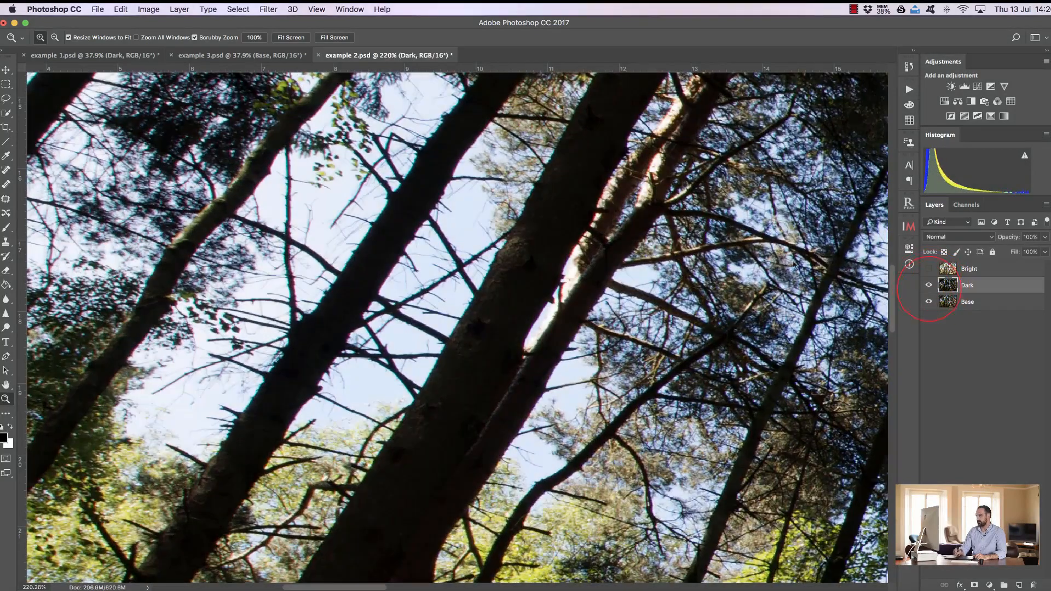
# Show the Bright layer to examine the shadowed trunks up close, then hide the Bright and Dark layers for comparison with Base
pyautogui.click(291, 37)
pyautogui.click(998, 271)
pyautogui.click(928, 269)
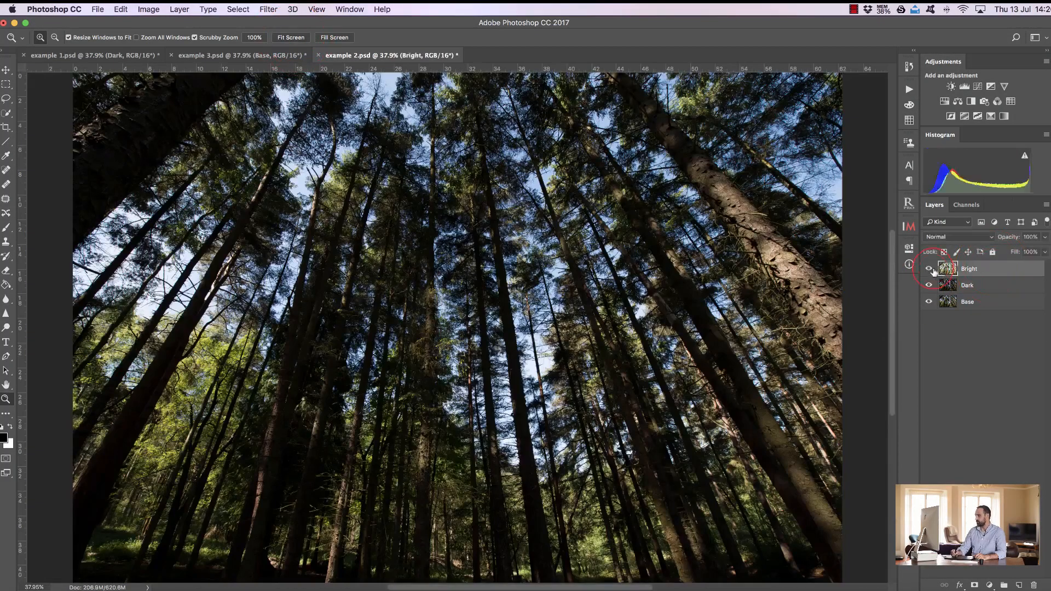
pyautogui.moveTo(289, 539); pyautogui.dragTo(323, 539)
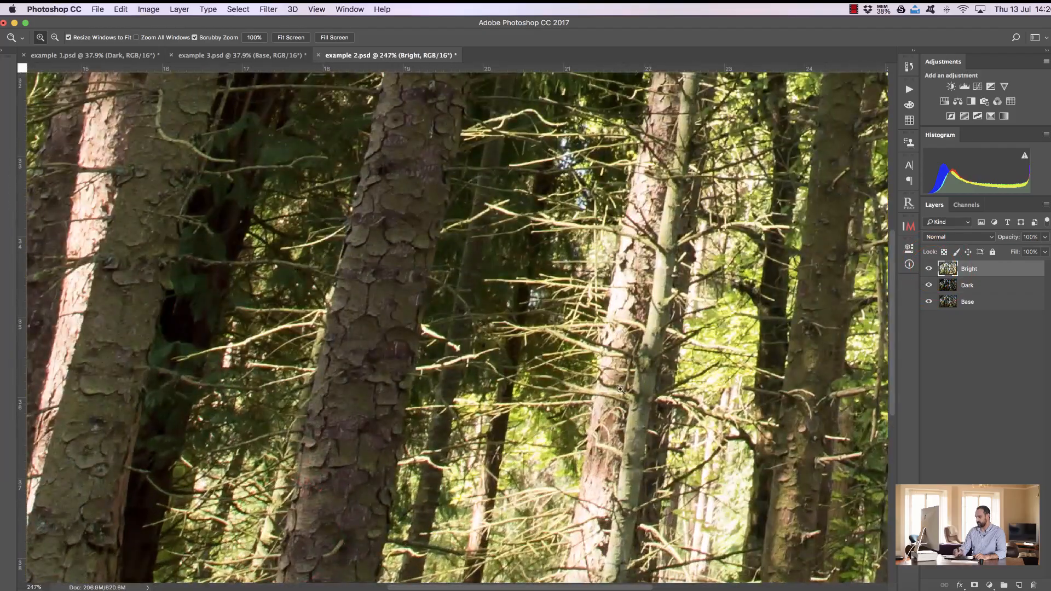
pyautogui.click(930, 268)
pyautogui.click(929, 285)
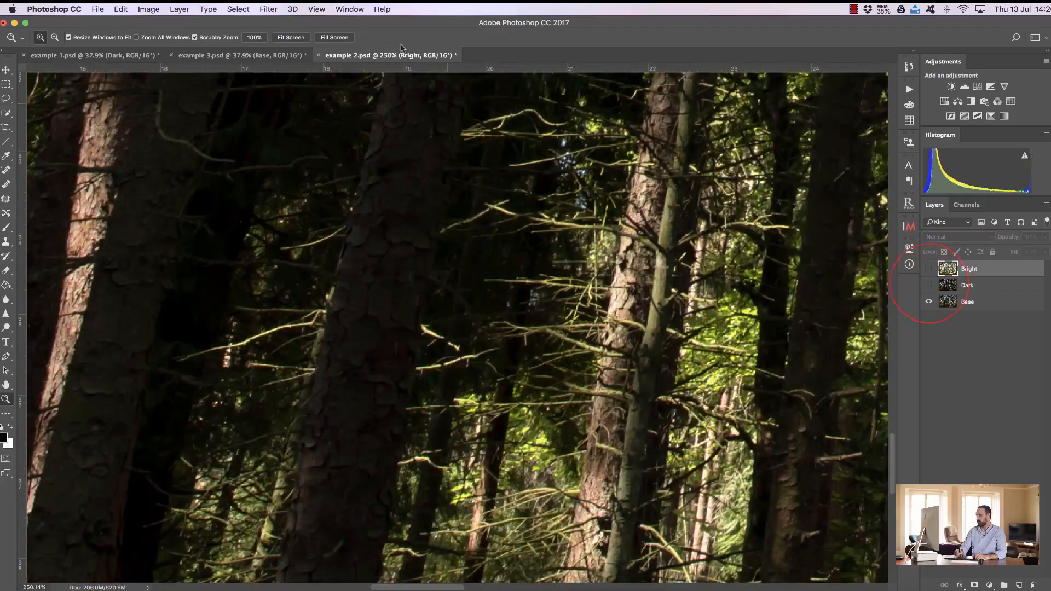
pyautogui.click(291, 38)
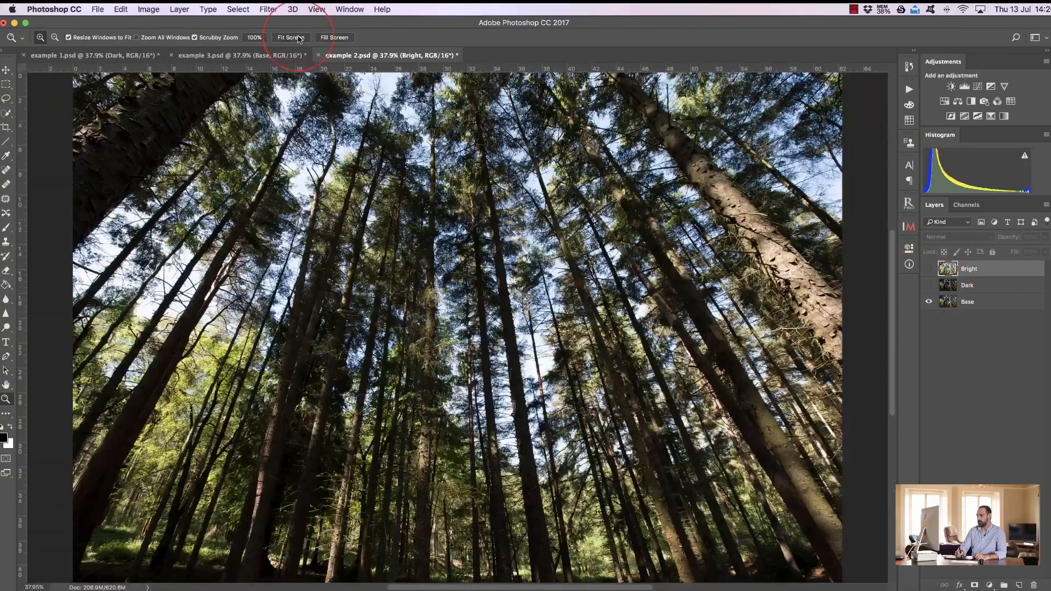
# Compare the Dark and then the Bright exposure with Base across the whole forest image by toggling their visibility
pyautogui.click(994, 303)
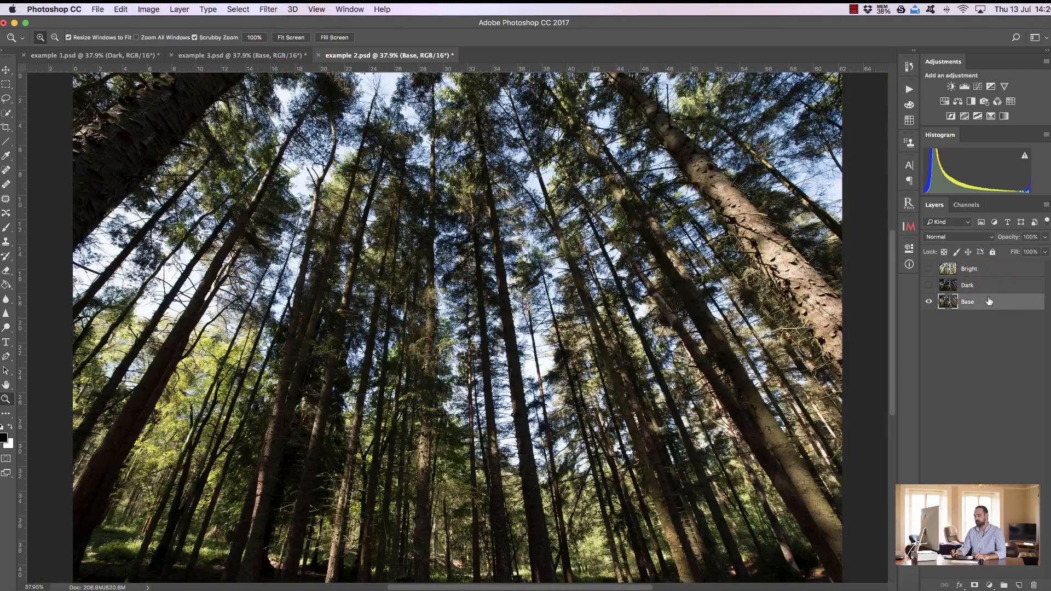
pyautogui.click(980, 292)
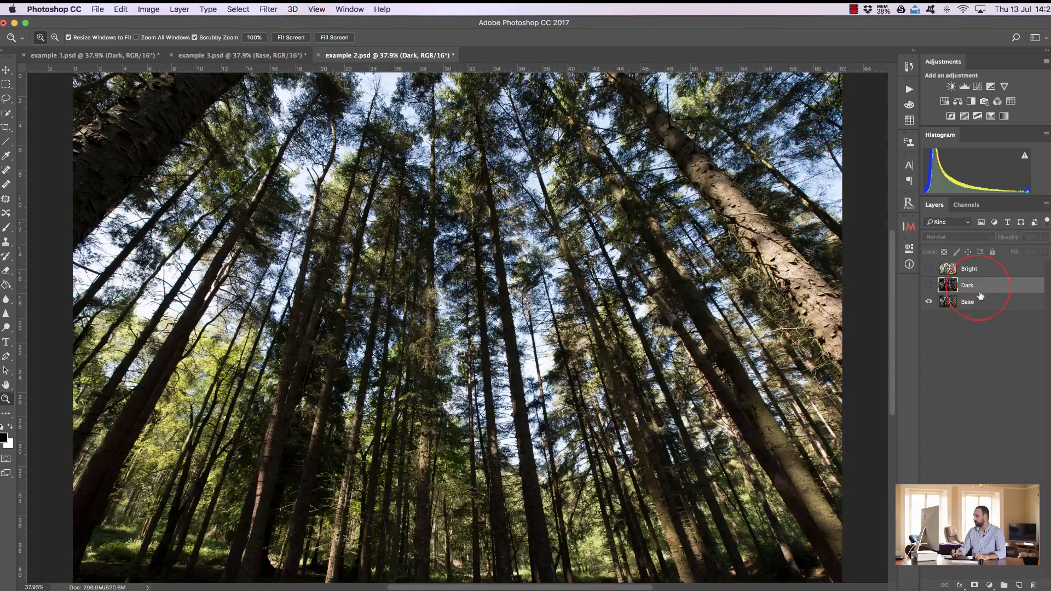
pyautogui.click(928, 285)
pyautogui.click(929, 286)
pyautogui.click(928, 286)
pyautogui.click(928, 286)
pyautogui.click(957, 273)
pyautogui.click(929, 269)
pyautogui.click(930, 271)
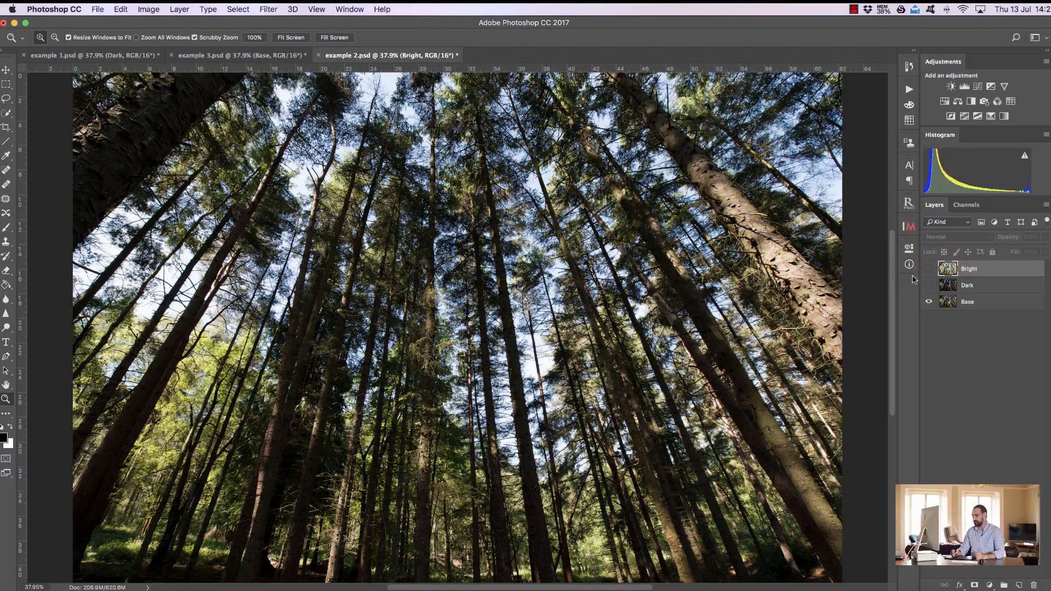
# Select the forest image's Dark layer and check it against Base once more, leaving it hidden
pyautogui.click(947, 286)
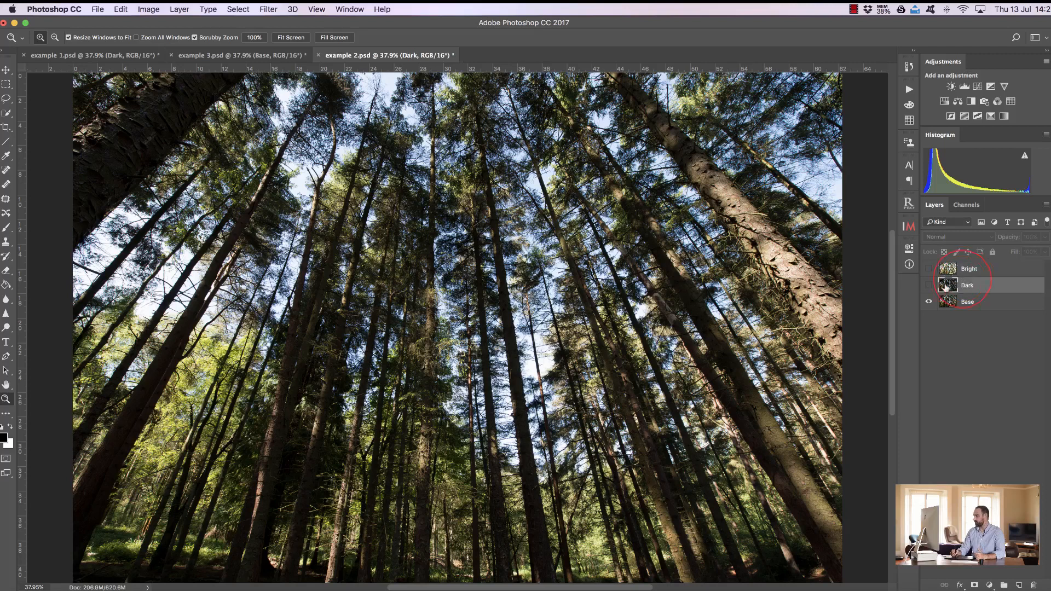
pyautogui.click(929, 285)
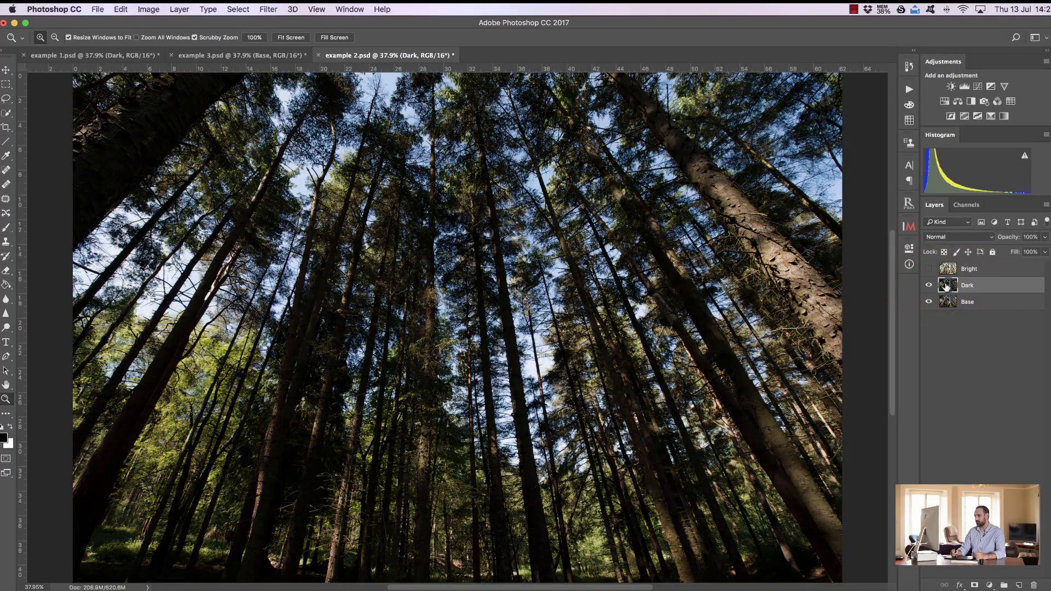
pyautogui.click(929, 285)
pyautogui.click(929, 285)
pyautogui.click(930, 287)
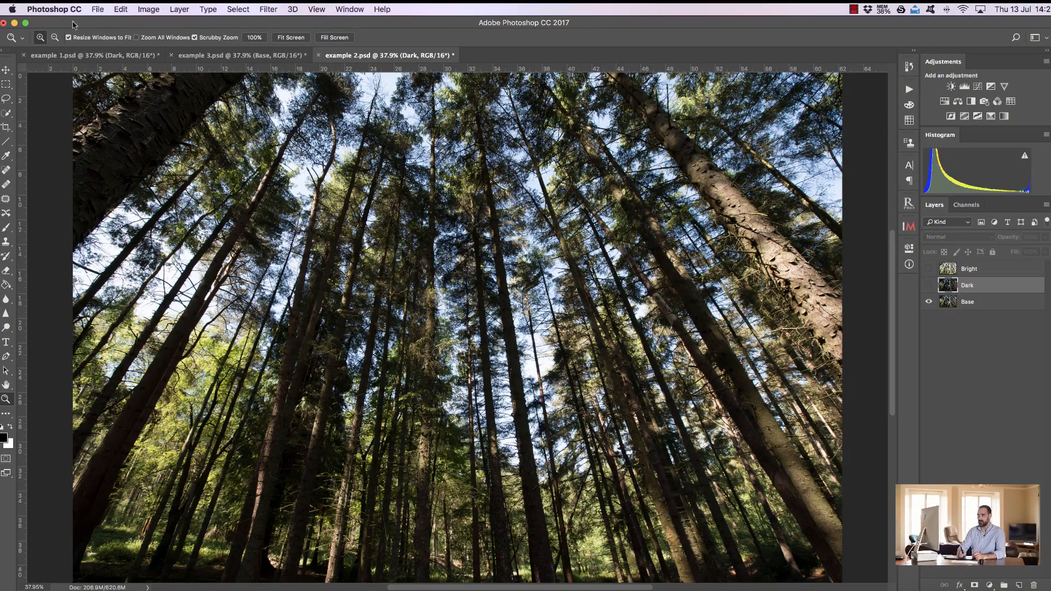
# In example 1.psd, add a mask to the hidden Dark layer and fill it using Apply Image from the Merged RGB source with Multiply blending
pyautogui.click(80, 56)
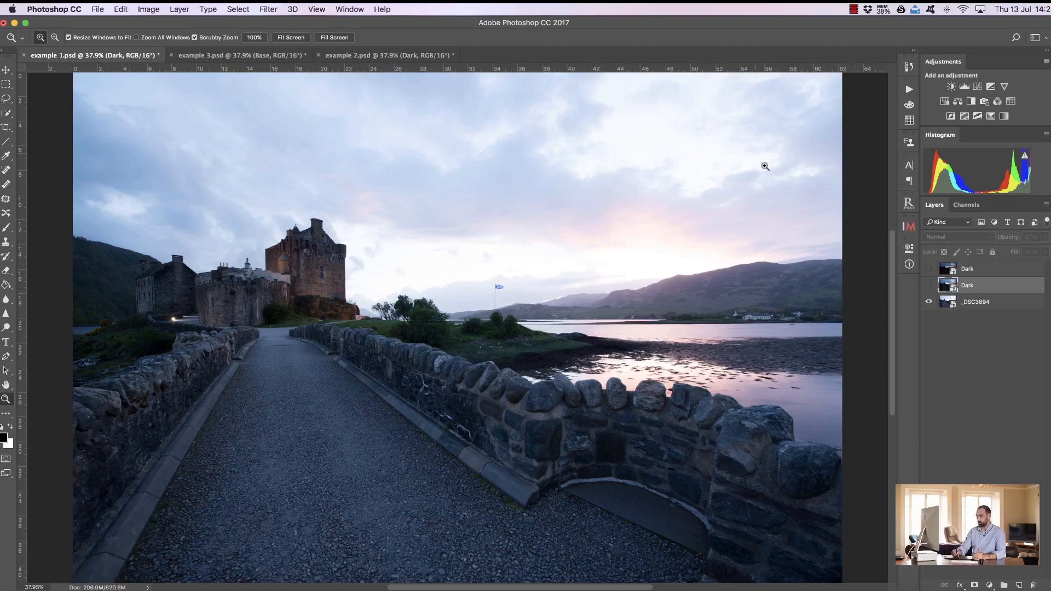
pyautogui.click(975, 585)
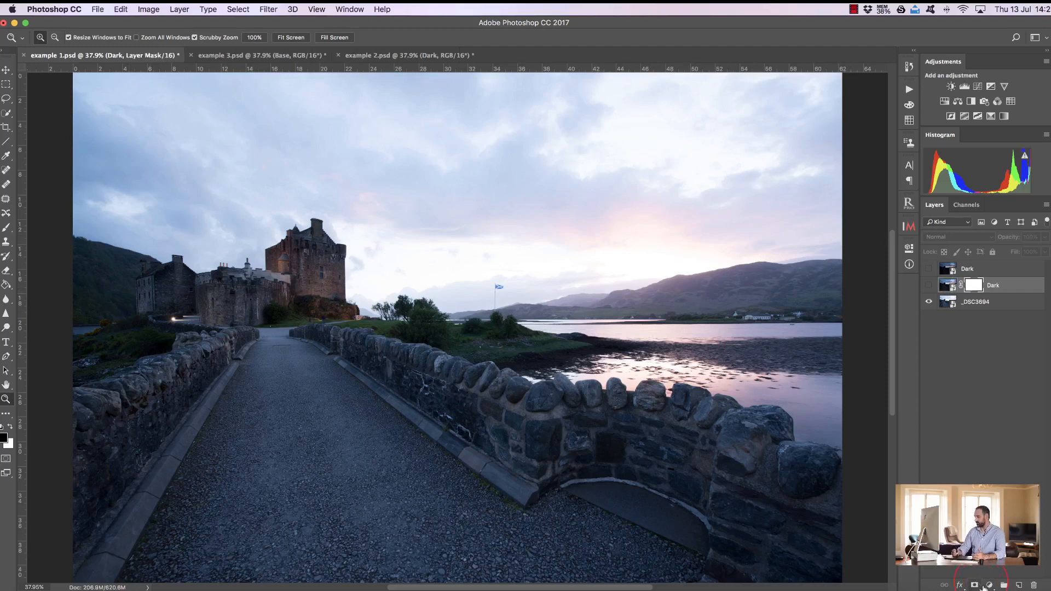
pyautogui.click(145, 8)
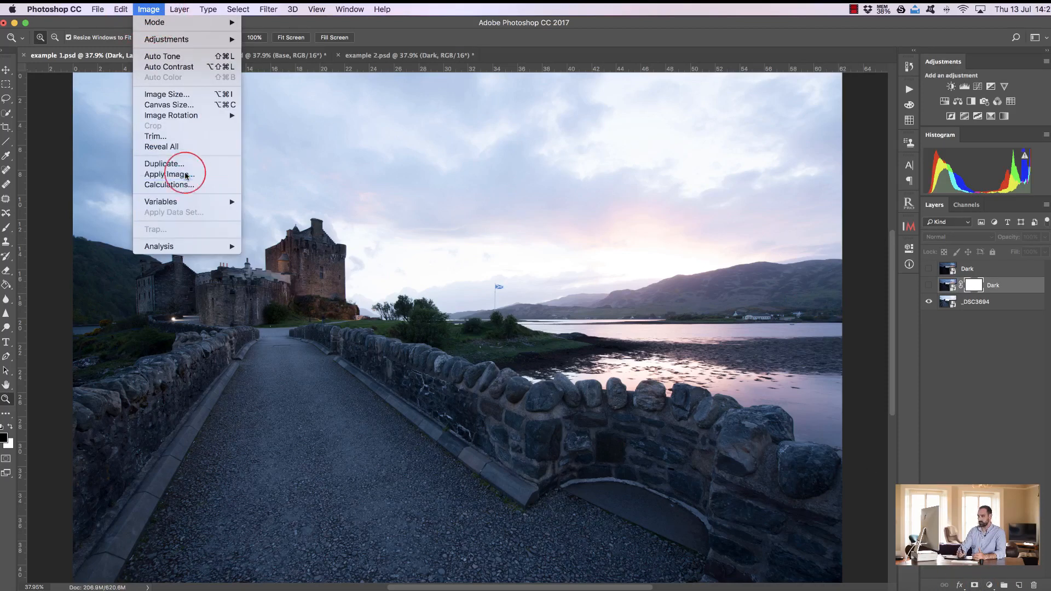
pyautogui.click(167, 171)
pyautogui.moveTo(550, 92); pyautogui.dragTo(487, 95)
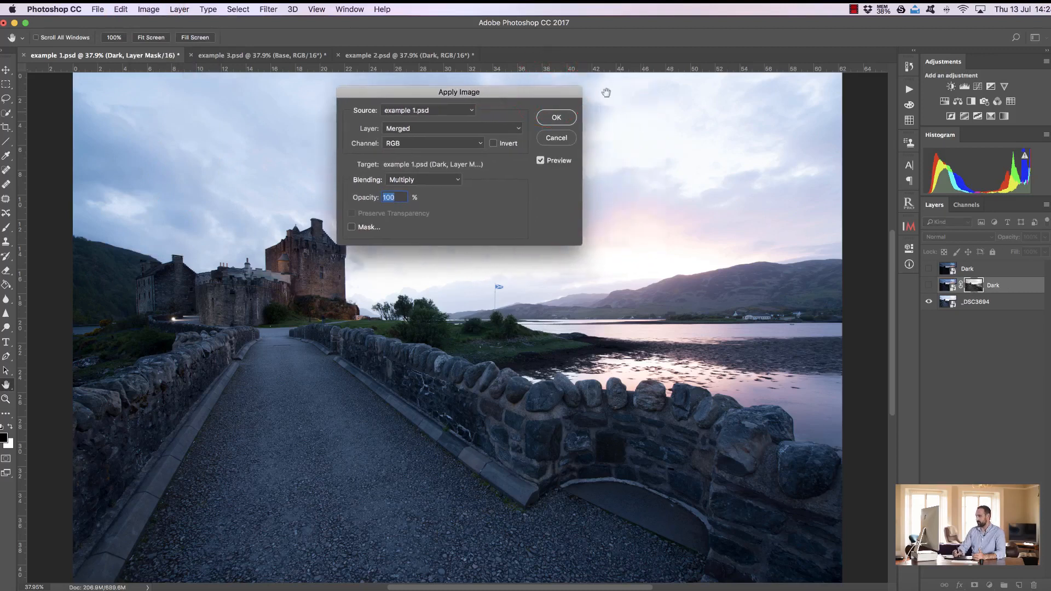
pyautogui.click(564, 118)
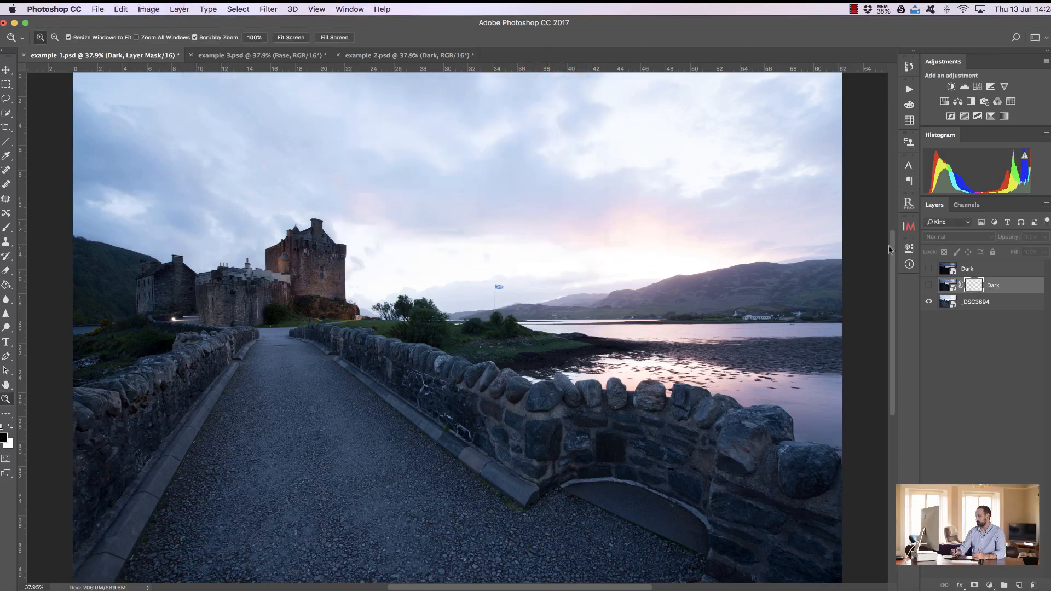
# View the castle image's Dark layer mask on its own and compare it repeatedly with the _DSC3694 base exposure
pyautogui.keyDown('alt'); pyautogui.click(970, 287); pyautogui.keyUp('alt')
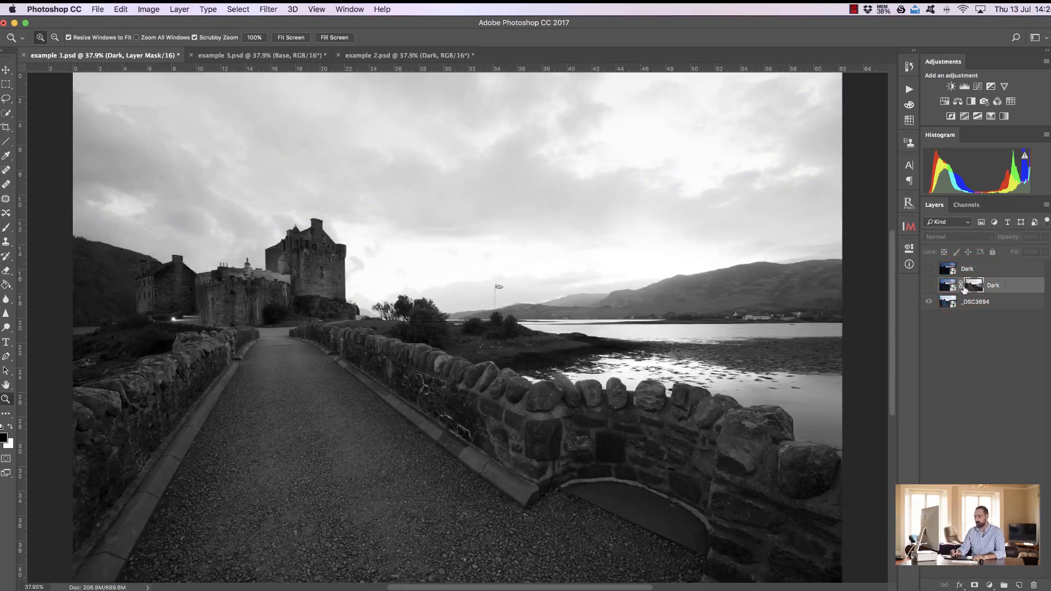
pyautogui.click(946, 302)
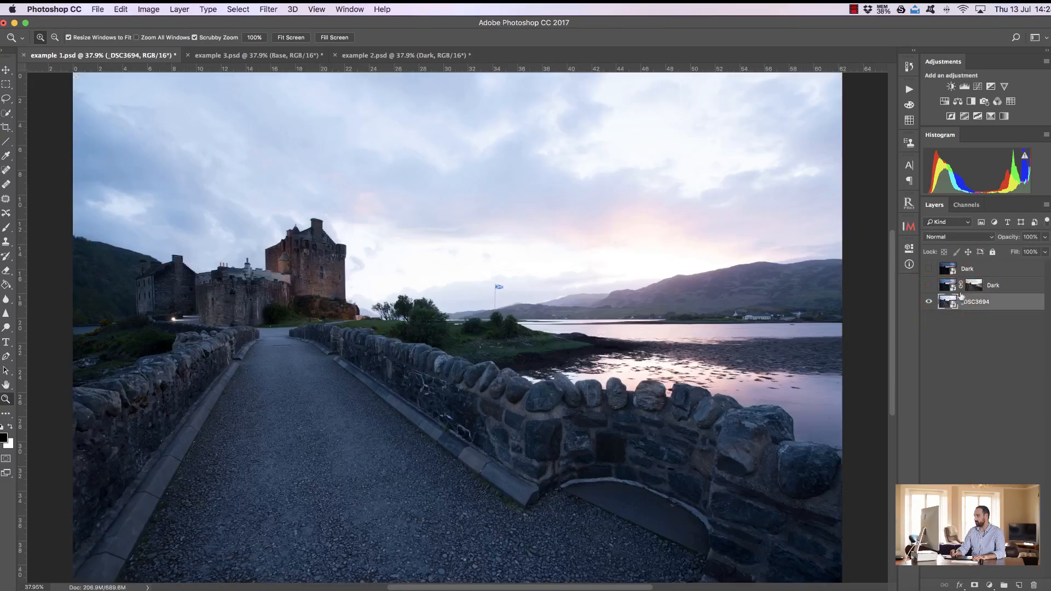
pyautogui.keyDown('alt'); pyautogui.click(974, 288); pyautogui.keyUp('alt')
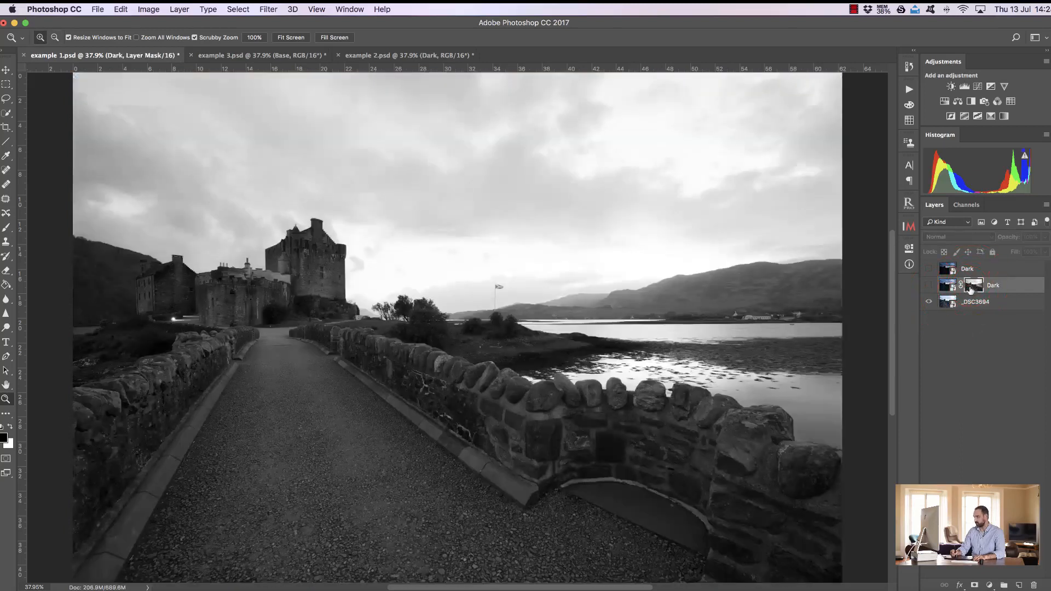
pyautogui.click(948, 303)
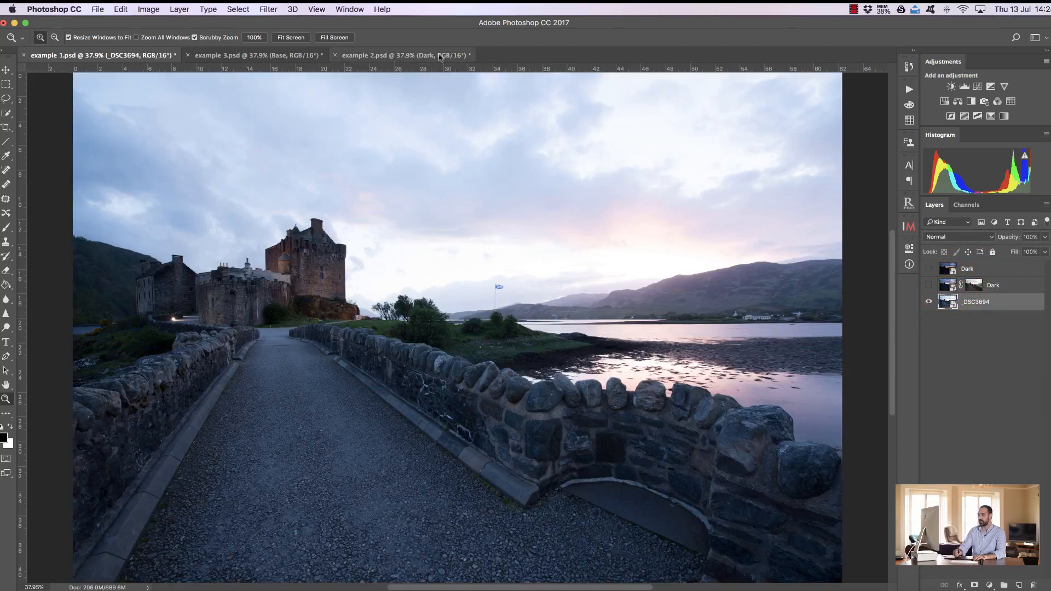
pyautogui.press('alt')
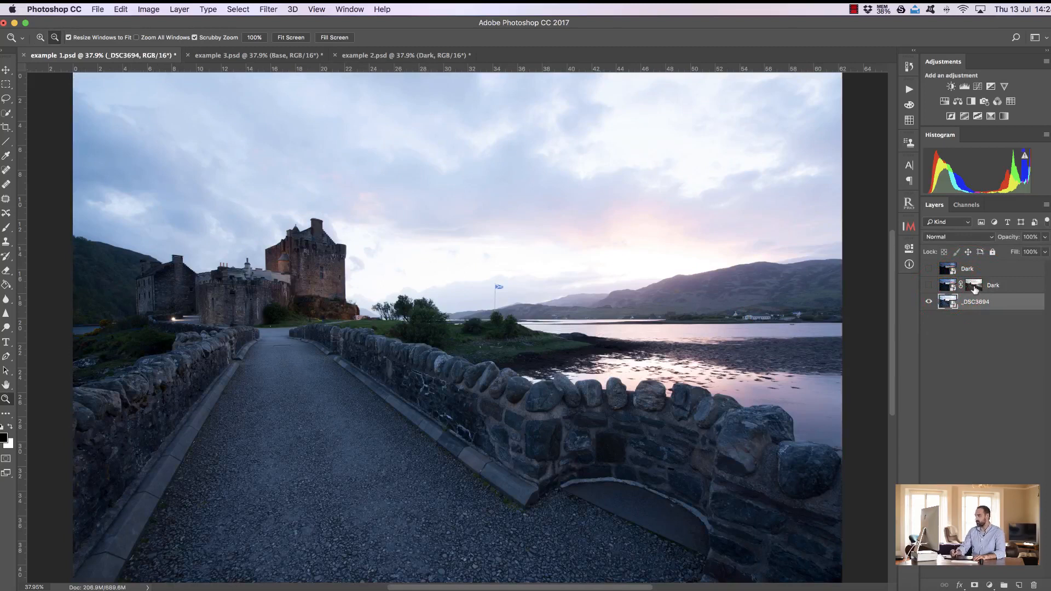
pyautogui.keyDown('alt'); pyautogui.click(974, 287); pyautogui.keyUp('alt')
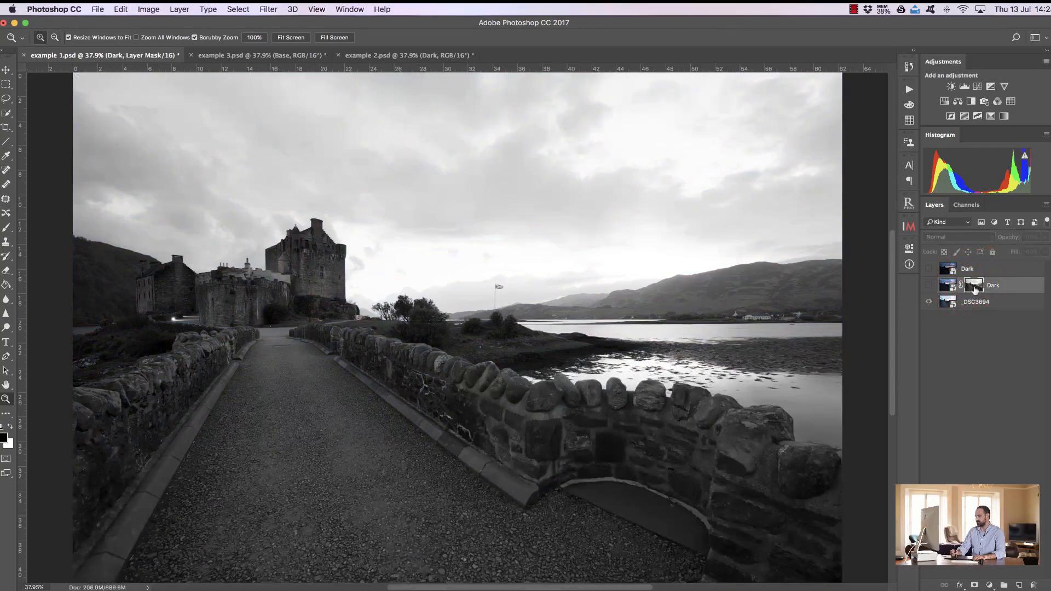
pyautogui.click(948, 302)
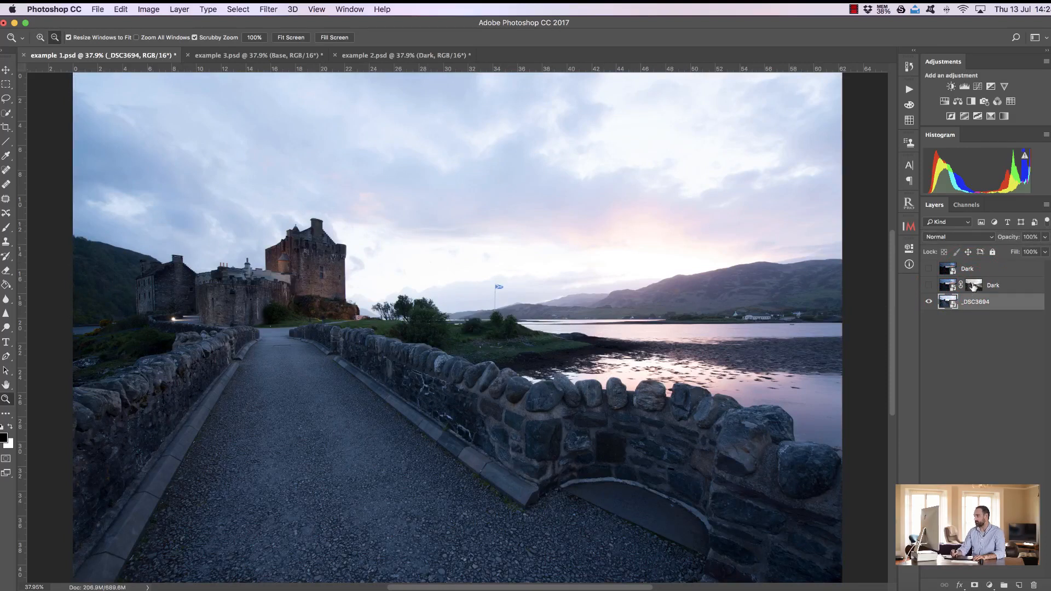
pyautogui.keyDown('alt'); pyautogui.click(976, 286); pyautogui.keyUp('alt')
# Replace the Dark layer's mask with a new one filled by Apply Image while the Dark layer is visible
pyautogui.moveTo(973, 289); pyautogui.dragTo(1034, 586)
pyautogui.click(929, 285)
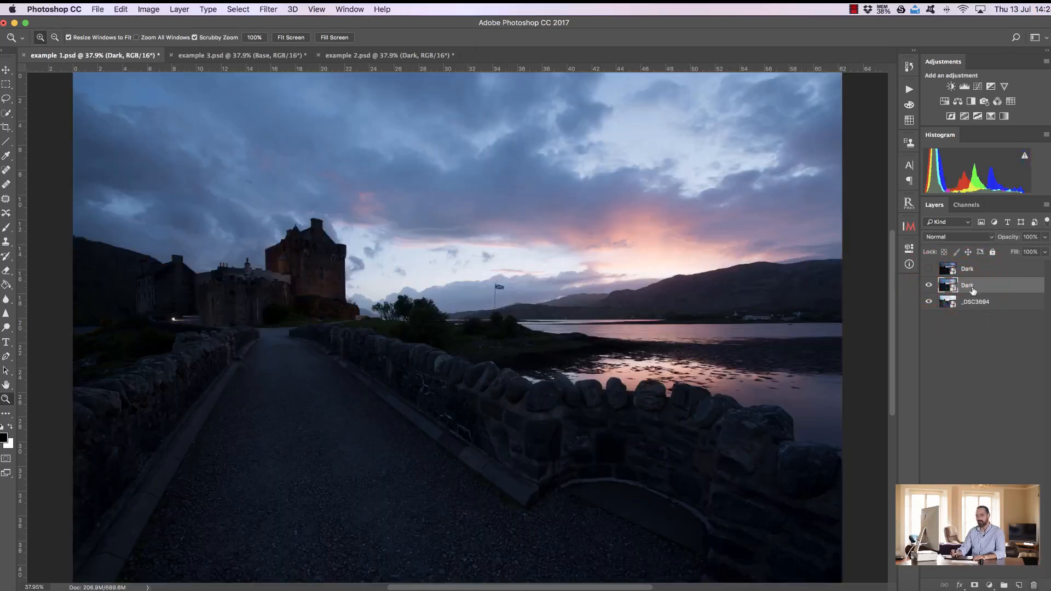
pyautogui.click(974, 585)
pyautogui.click(148, 10)
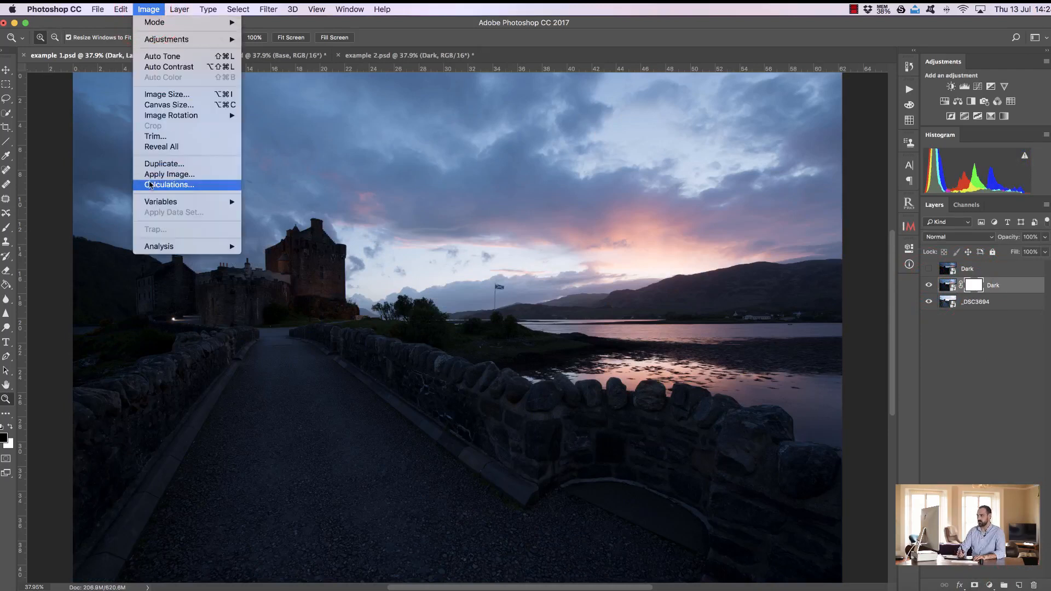
pyautogui.click(164, 174)
pyautogui.click(556, 117)
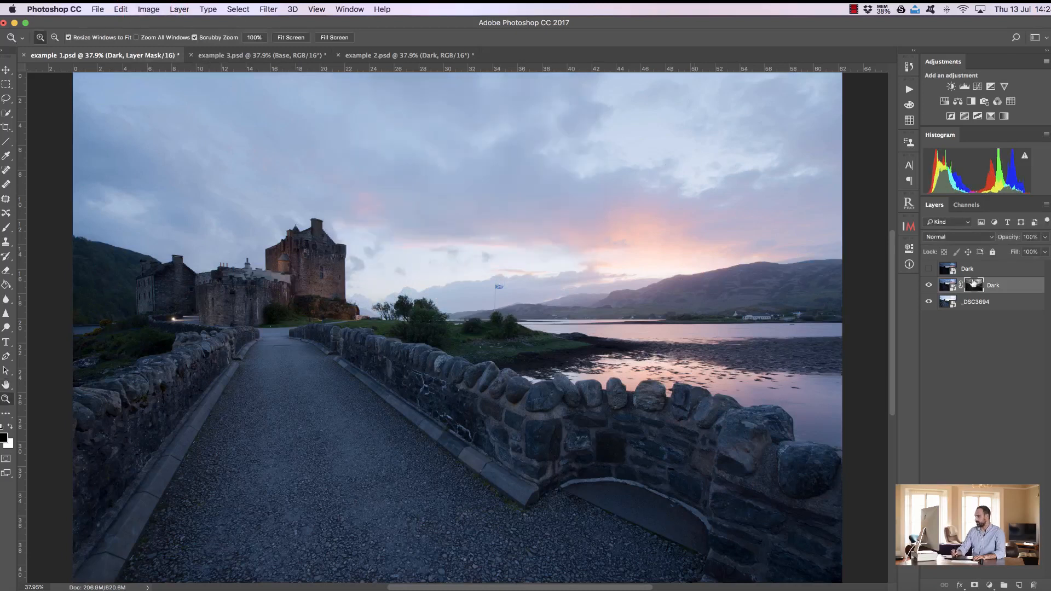
# Examine the mask made from the visible Dark layer and compare the blended castle image with that layer on and off
pyautogui.keyDown('alt'); pyautogui.click(974, 286); pyautogui.keyUp('alt')
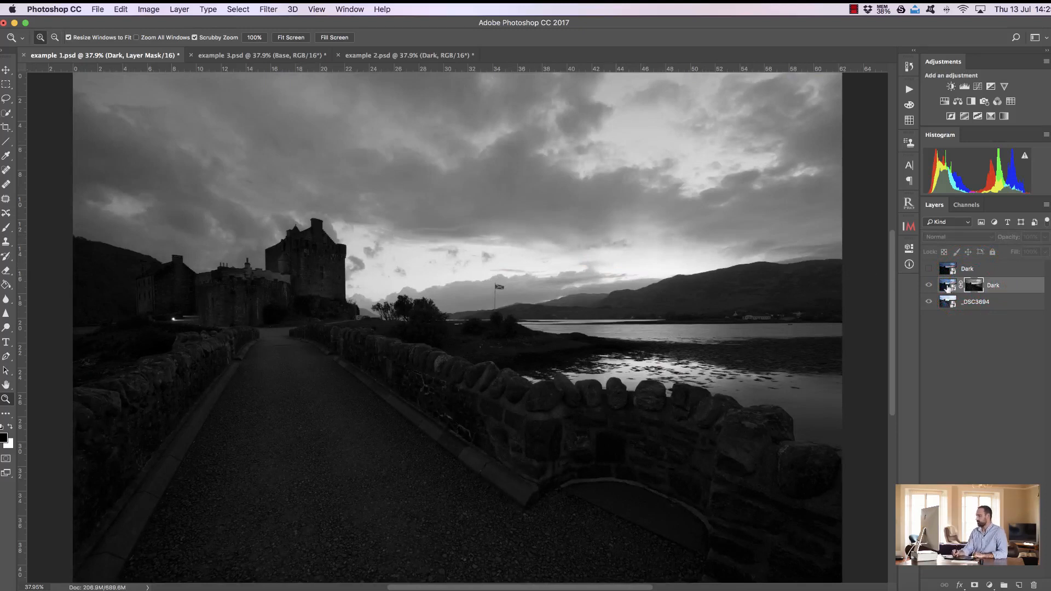
pyautogui.click(949, 286)
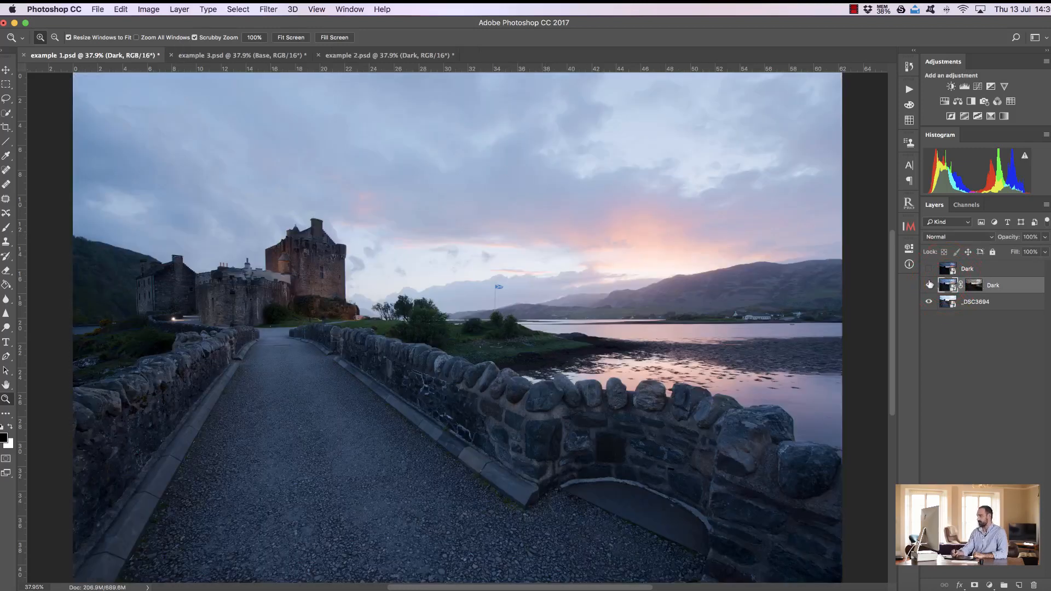
pyautogui.click(928, 285)
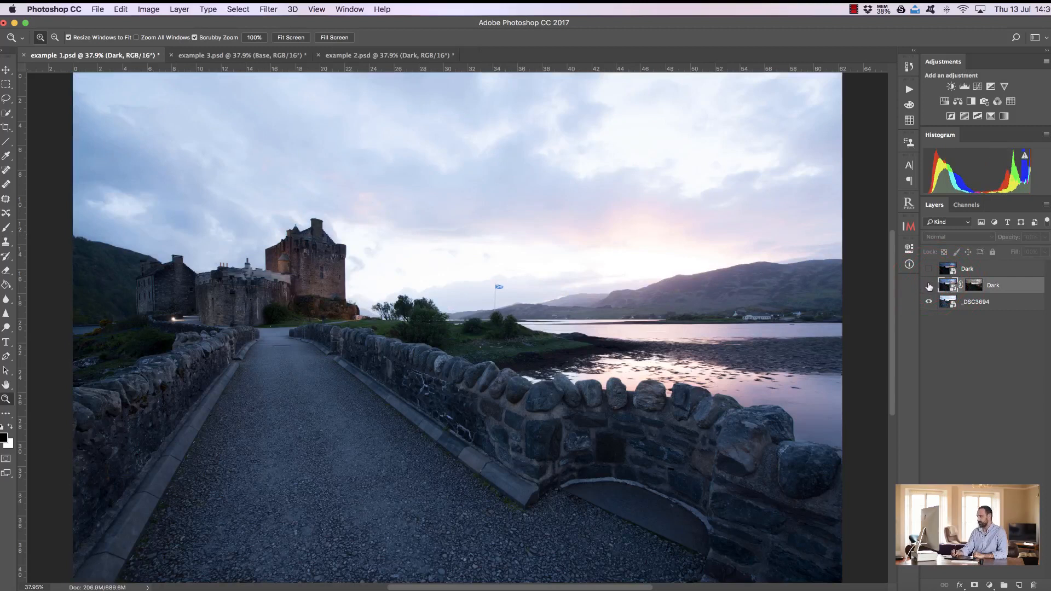
pyautogui.click(929, 286)
pyautogui.click(973, 286)
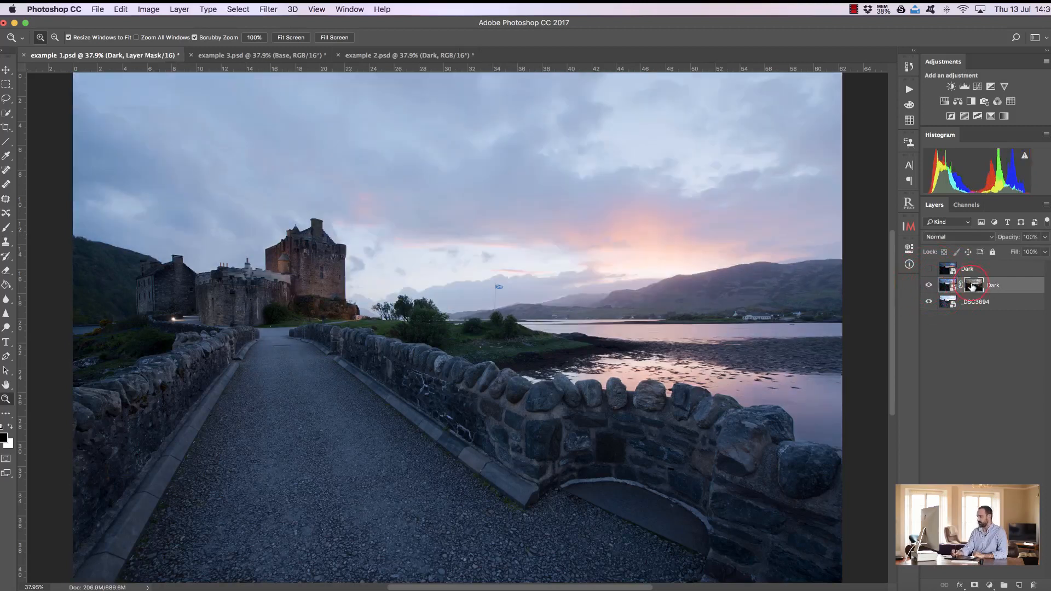
pyautogui.keyDown('alt'); pyautogui.click(973, 285); pyautogui.keyUp('alt')
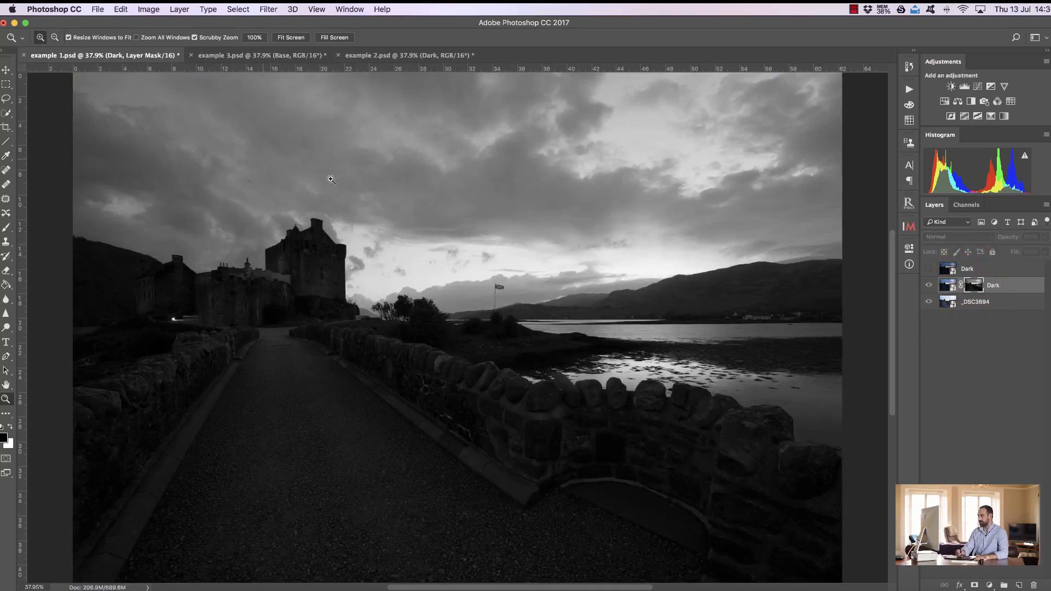
pyautogui.click(974, 288)
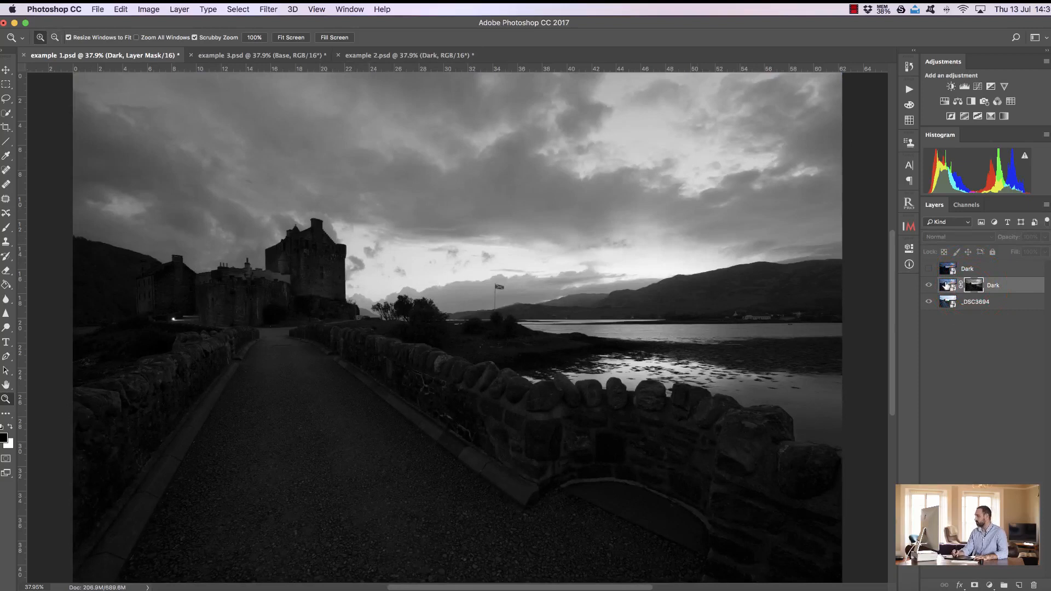
pyautogui.click(948, 287)
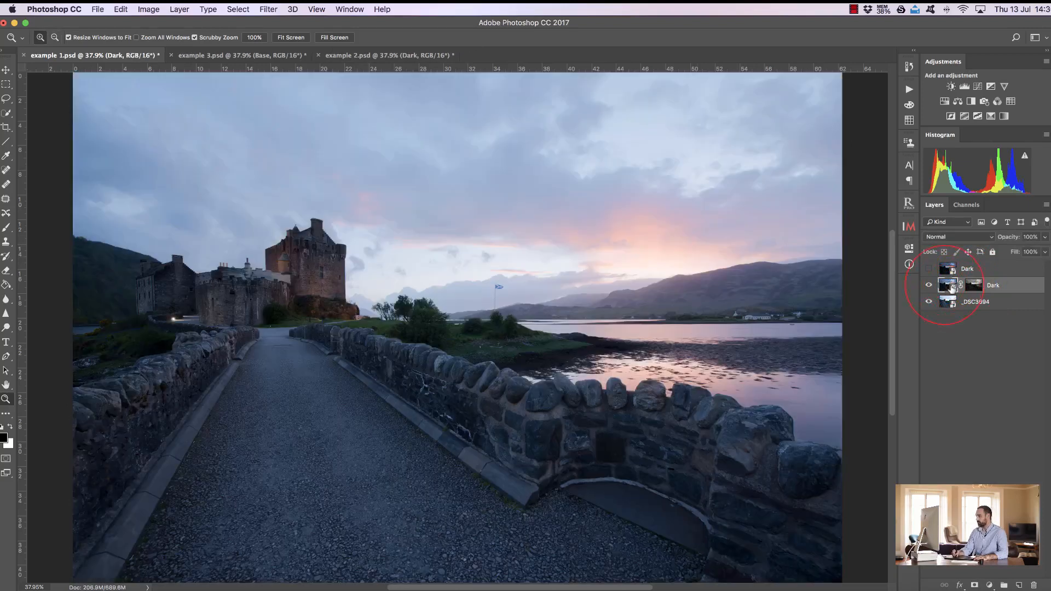
# Delete the mask from the castle image's Dark layer and hide the layer
pyautogui.click(973, 285)
pyautogui.moveTo(973, 286); pyautogui.dragTo(1033, 585)
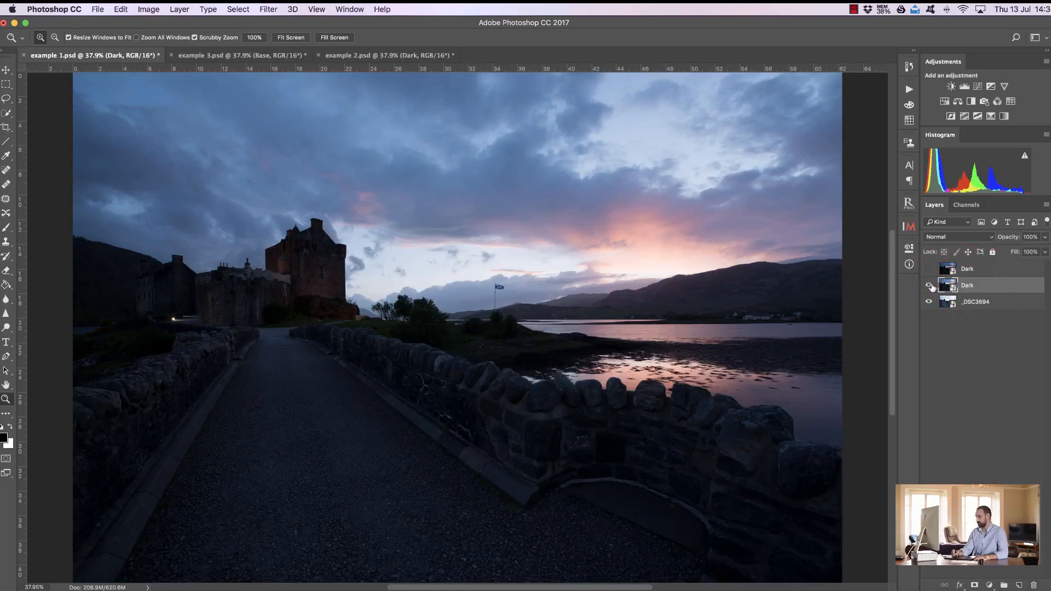
pyautogui.click(929, 285)
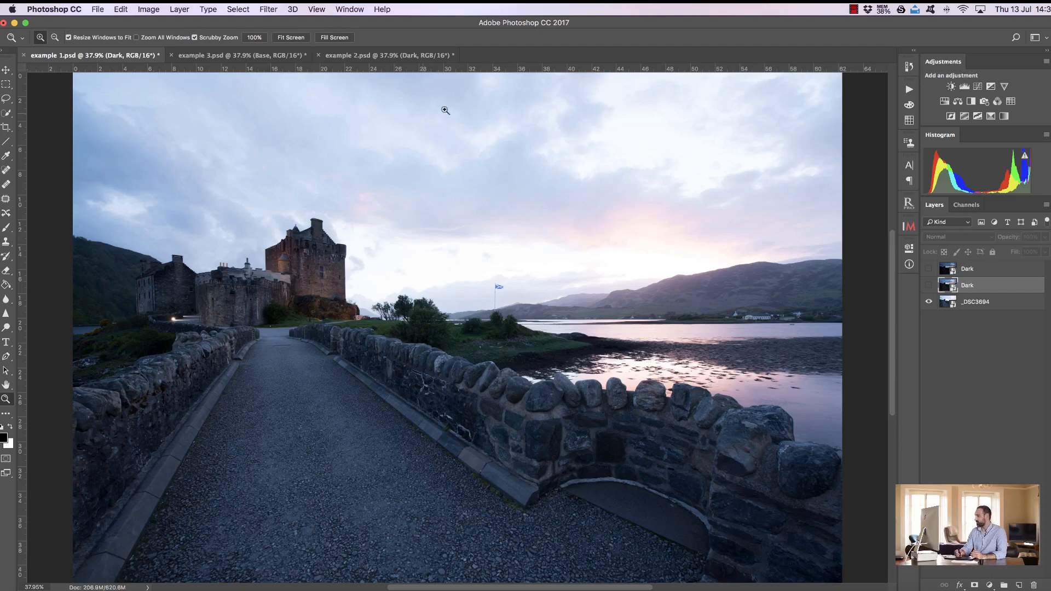
# Mask the hidden Dark layer using Apply Image with Merged, RGB and Multiply at 100% opacity, and show the layer
pyautogui.click(975, 585)
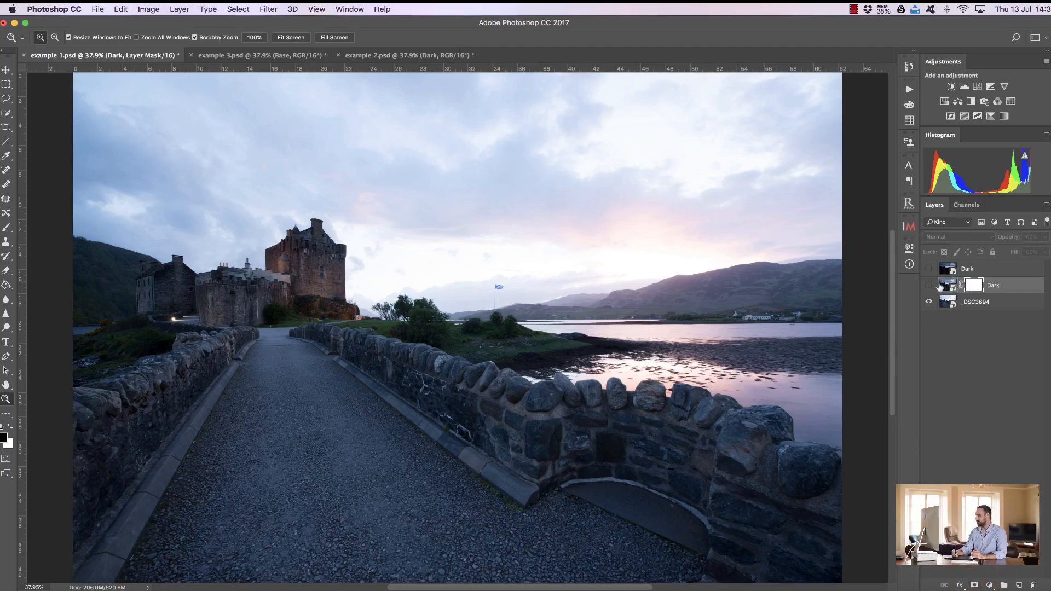
pyautogui.click(149, 9)
pyautogui.click(168, 175)
pyautogui.click(563, 117)
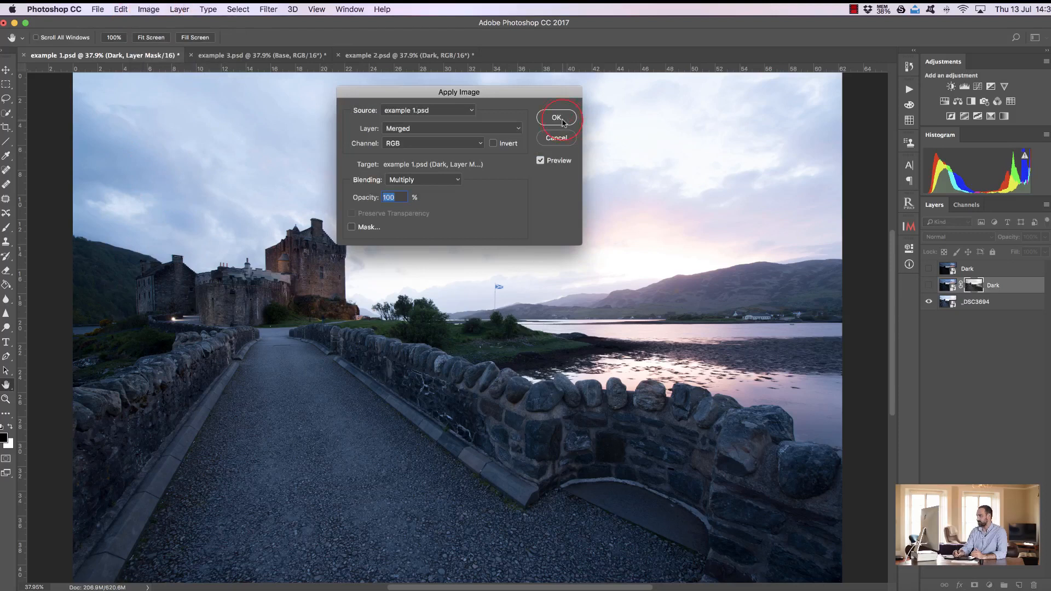
pyautogui.click(929, 286)
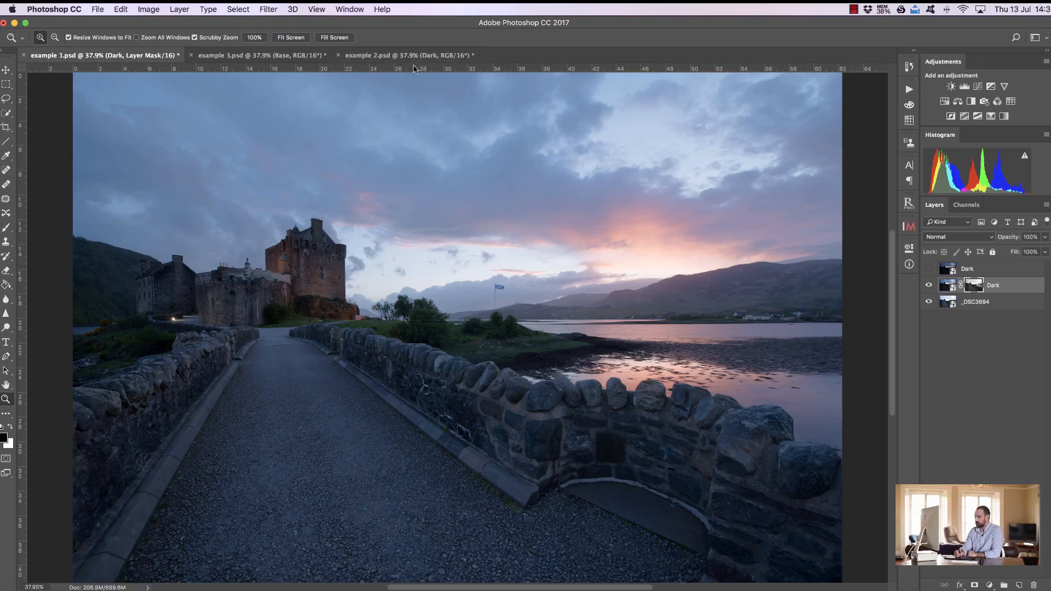
# Switch to example 2.psd and compare the Dark and Bright exposures with Base, leaving both hidden
pyautogui.click(429, 53)
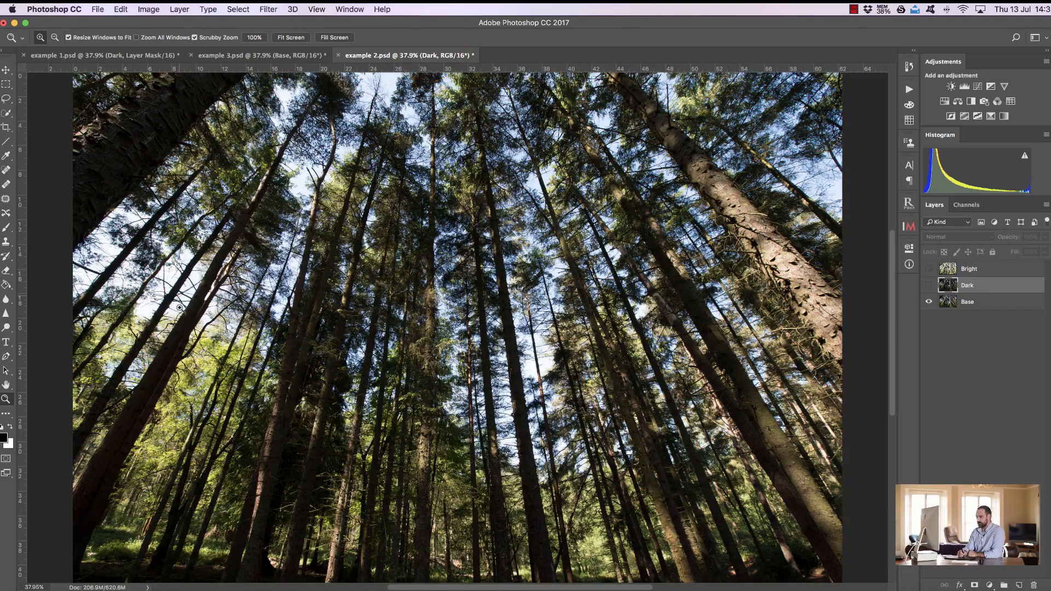
pyautogui.click(929, 285)
pyautogui.click(927, 287)
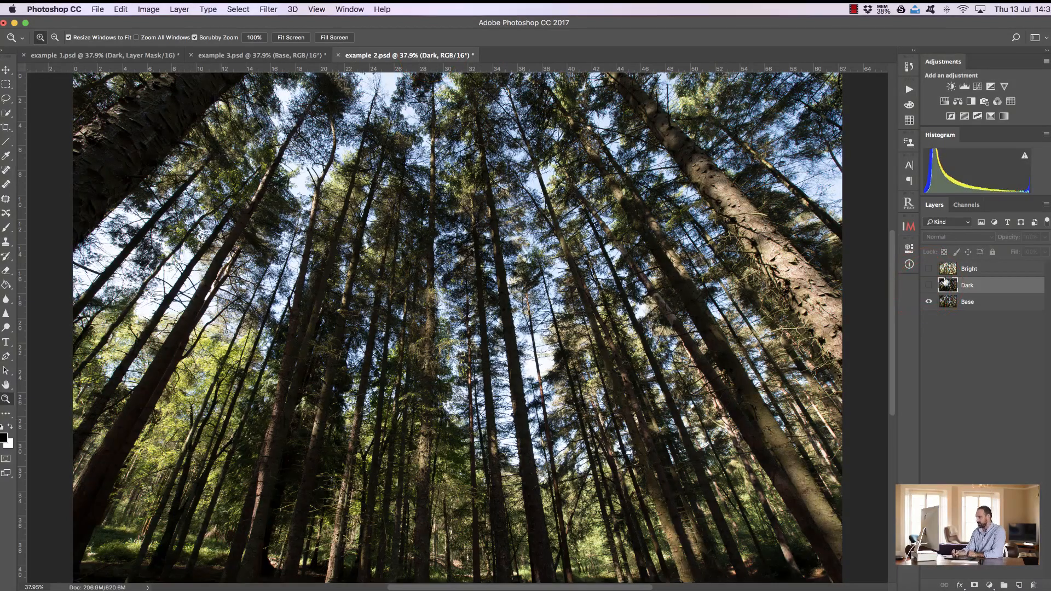
pyautogui.click(969, 272)
pyautogui.click(930, 269)
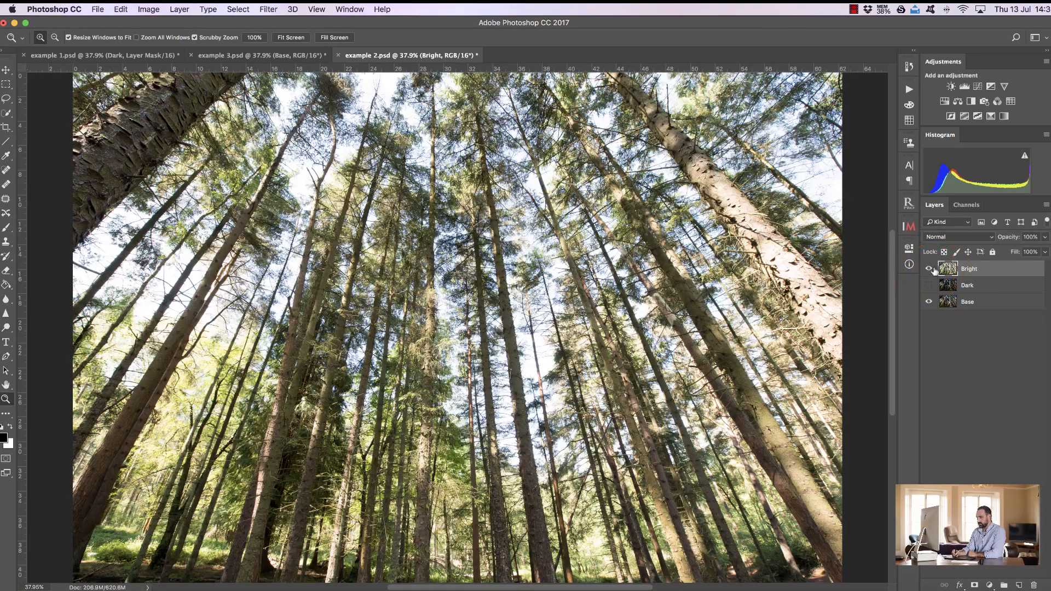
pyautogui.click(929, 269)
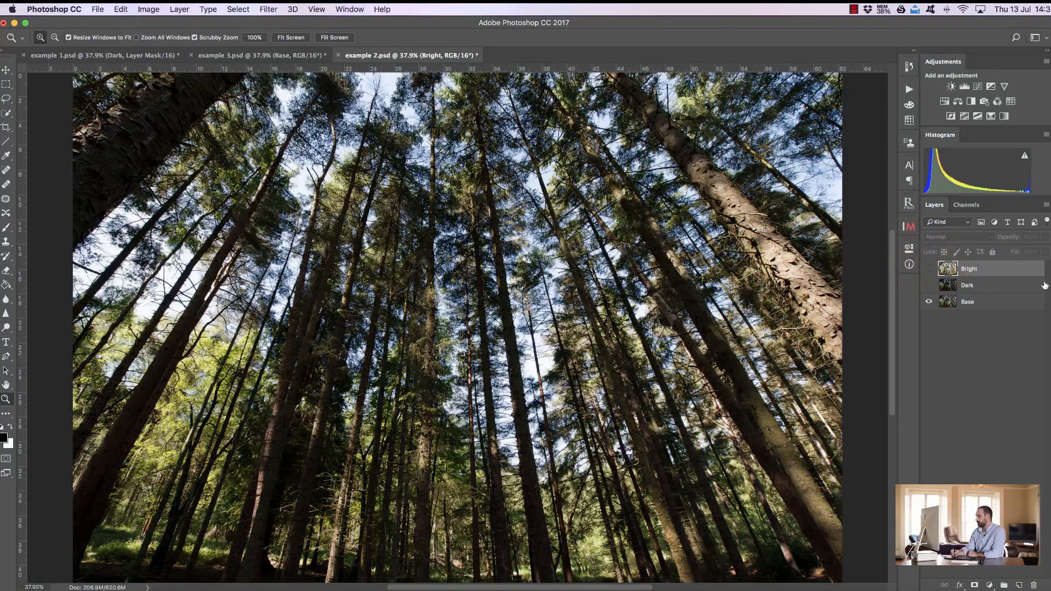
# Mask the hidden Dark layer using Apply Image with Merged, RGB and Multiply at 100% opacity, and show the layer
pyautogui.click(998, 289)
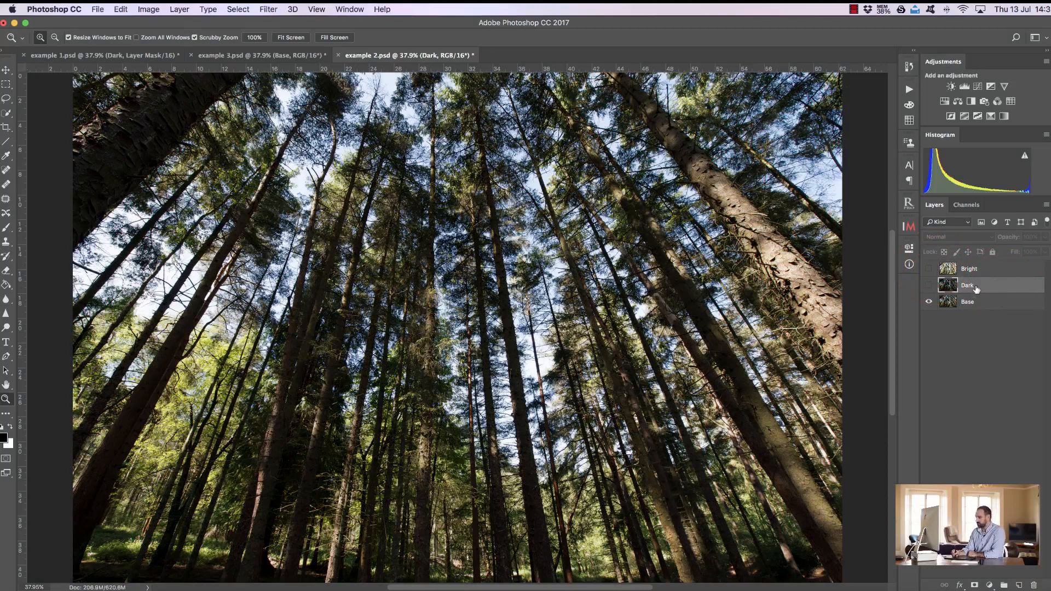
pyautogui.click(974, 585)
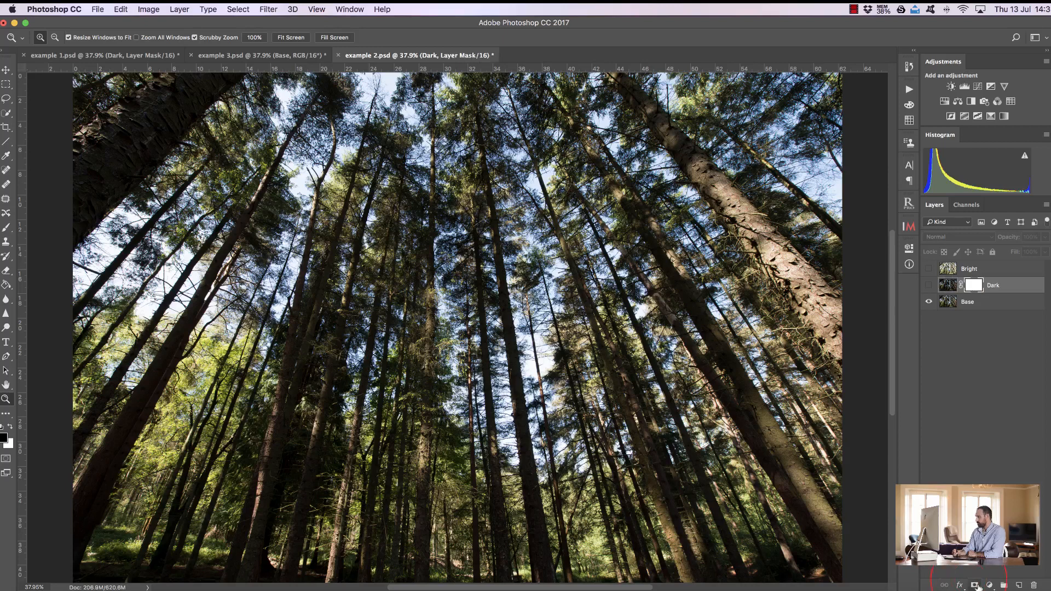
pyautogui.click(143, 11)
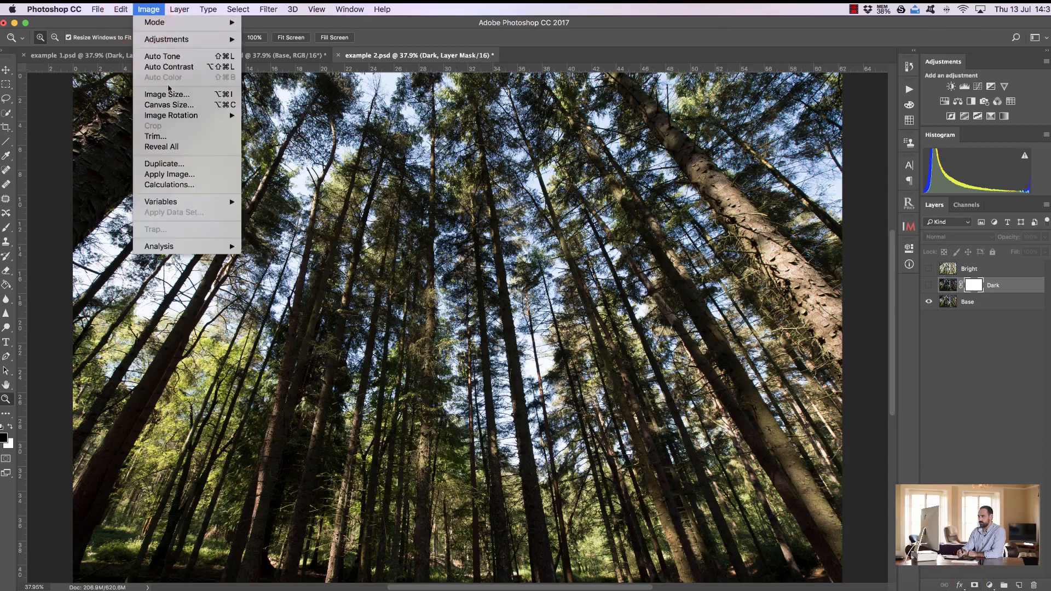
pyautogui.click(195, 175)
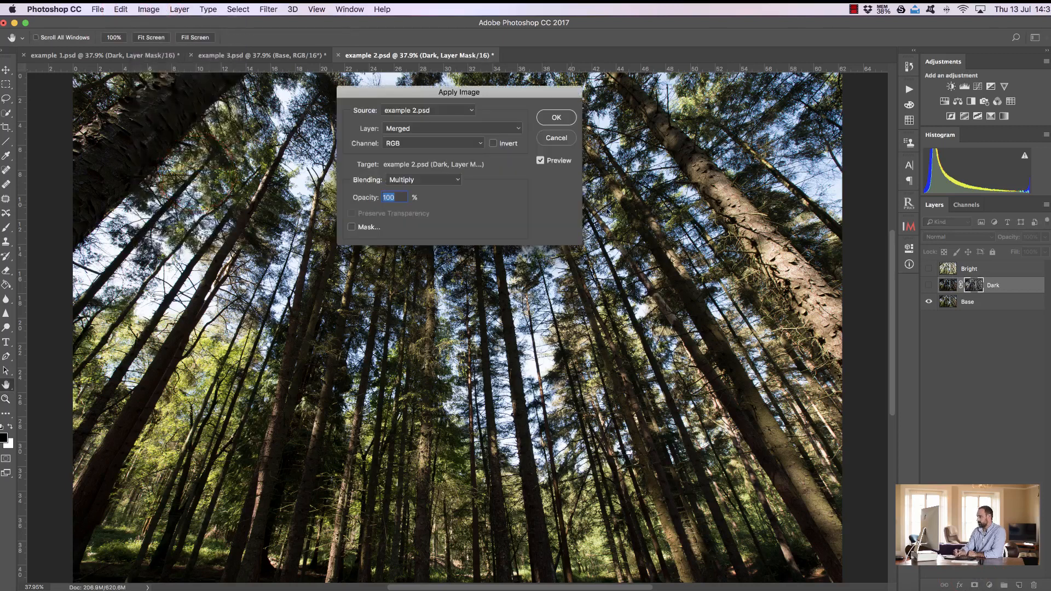
pyautogui.click(556, 119)
pyautogui.click(929, 286)
# Compare the forest image with the masked Dark layer on and off, both in full and close up on the sky between the trunks
pyautogui.click(929, 288)
pyautogui.click(927, 289)
pyautogui.click(925, 291)
pyautogui.click(926, 291)
pyautogui.moveTo(157, 279); pyautogui.dragTo(244, 272)
pyautogui.click(929, 285)
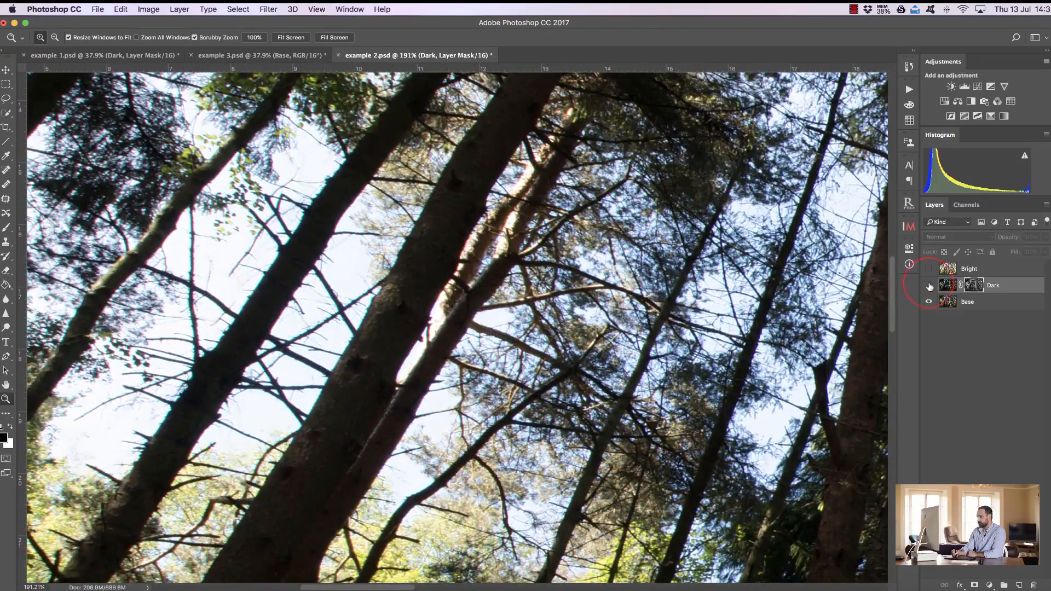
pyautogui.click(929, 286)
pyautogui.moveTo(128, 277); pyautogui.dragTo(142, 277)
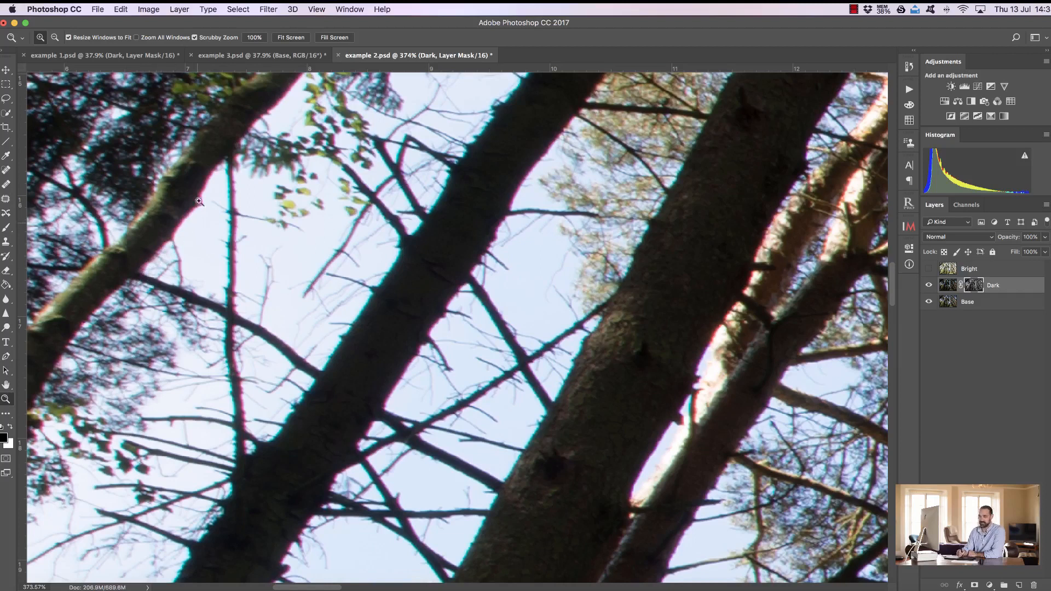
pyautogui.click(294, 38)
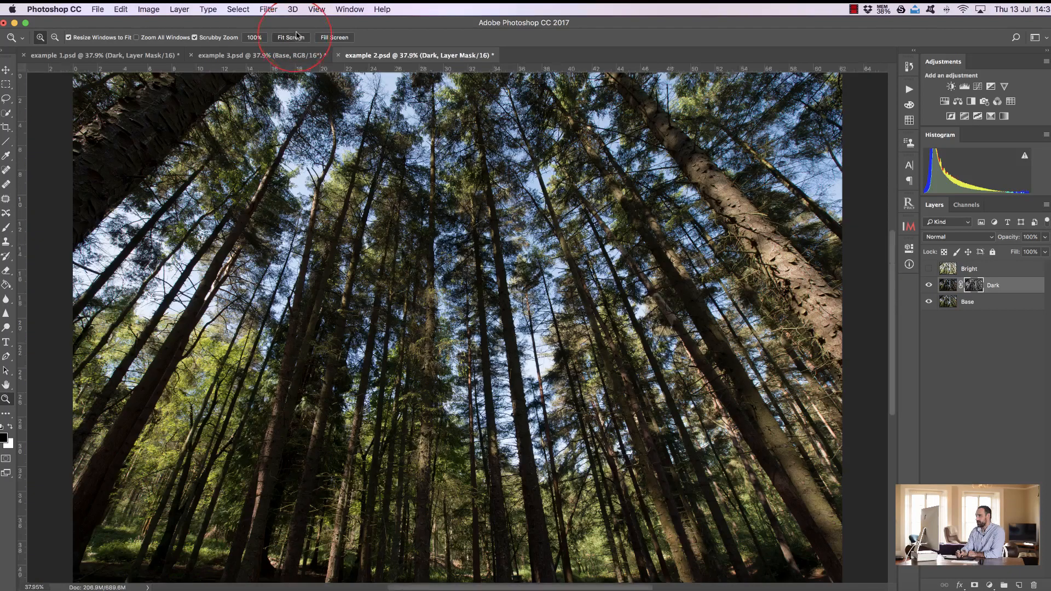
pyautogui.click(930, 285)
pyautogui.click(930, 286)
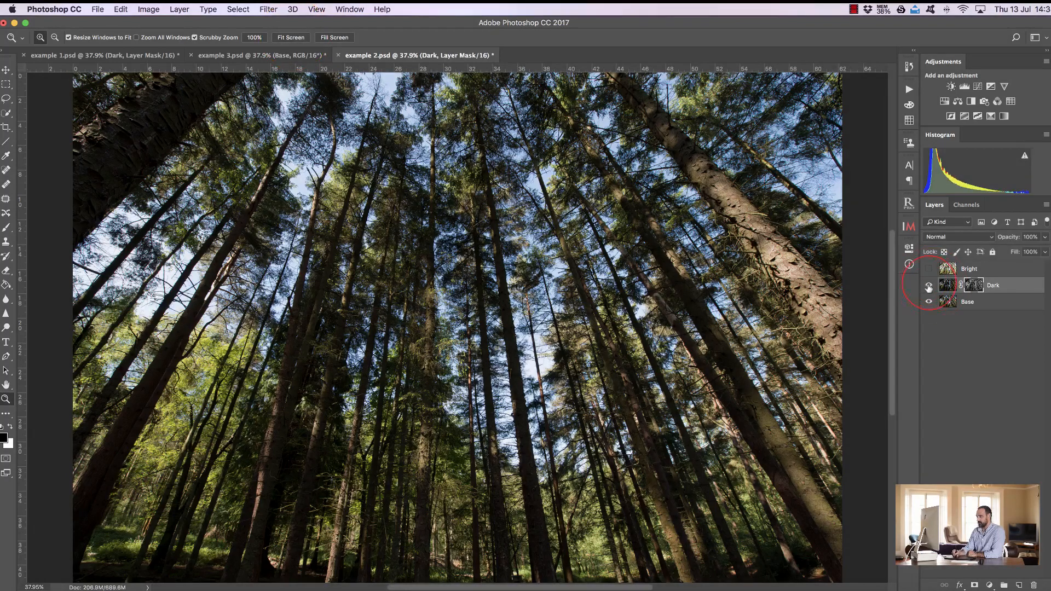
# Select the Bright layer and compare the forest image with the Bright and Dark layers switched on and off
pyautogui.click(980, 270)
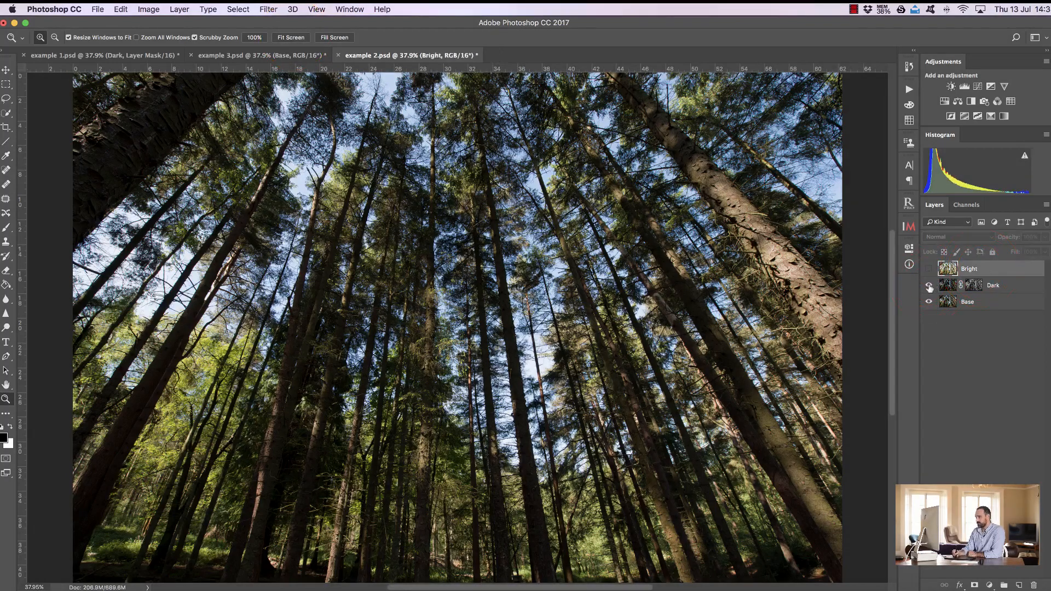
pyautogui.click(929, 269)
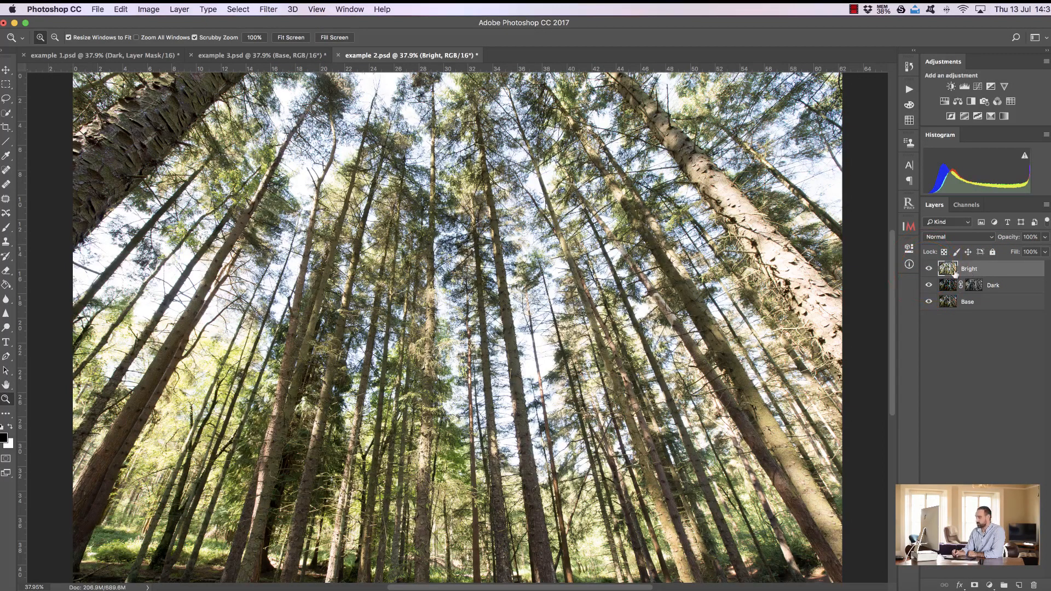
pyautogui.click(929, 269)
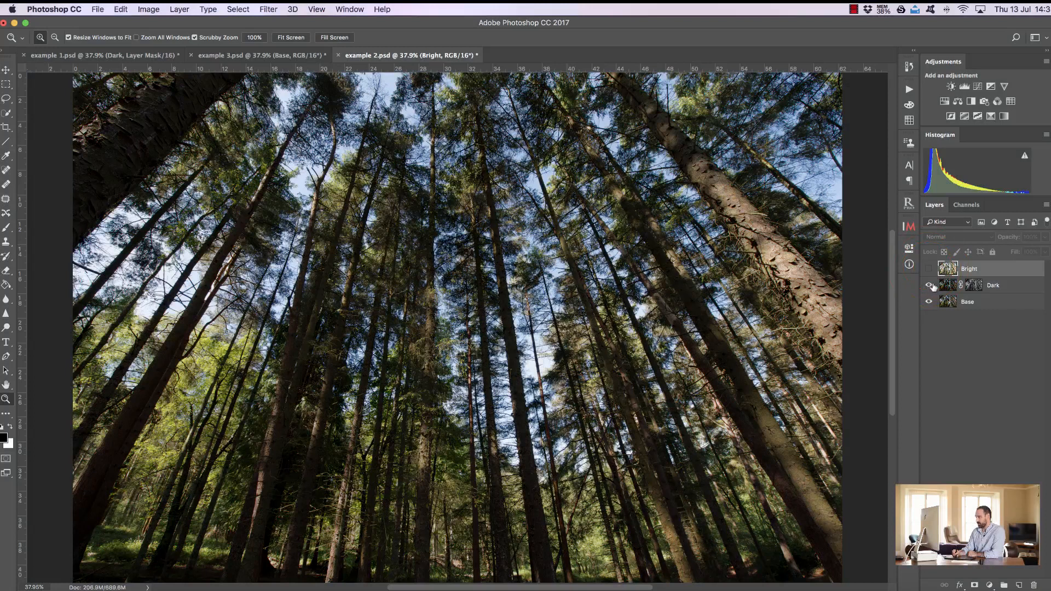
pyautogui.click(930, 286)
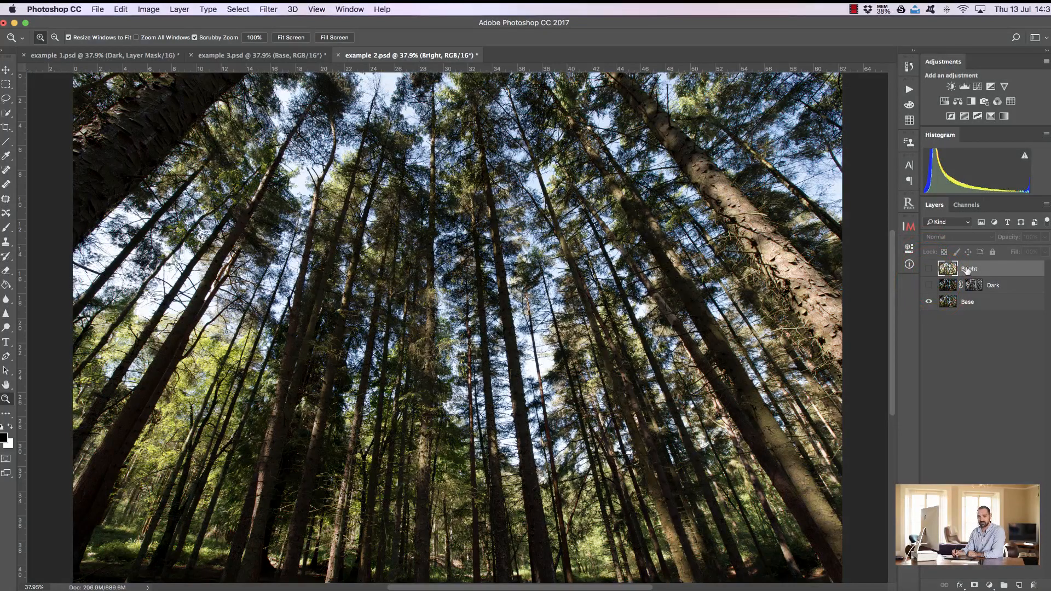
# Show the Bright layer above the visible Dark layer and mask it using Apply Image with Merged, inverted RGB and Multiply at 100% opacity
pyautogui.click(929, 269)
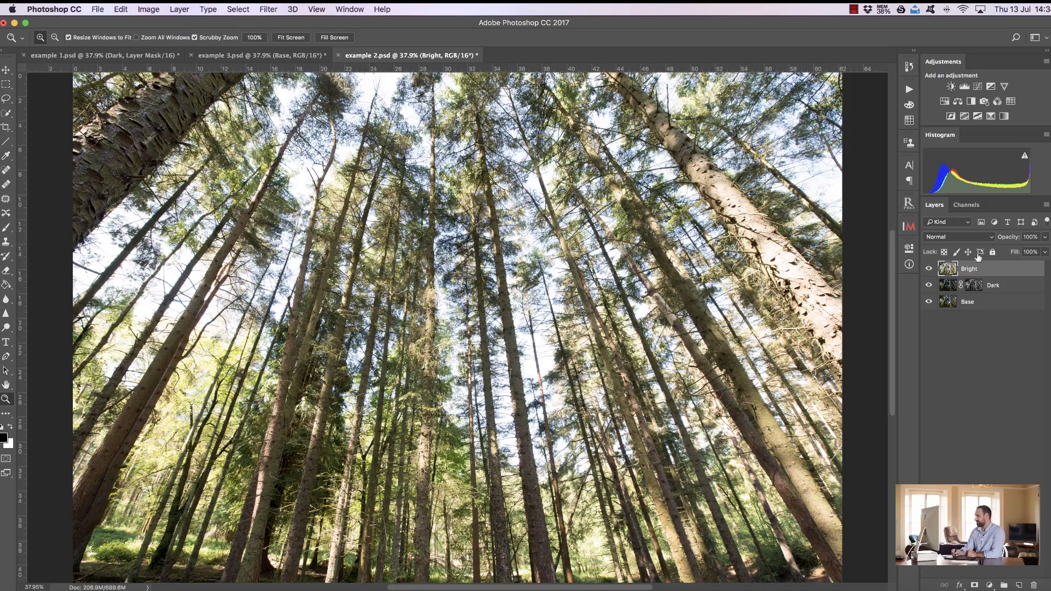
pyautogui.click(976, 585)
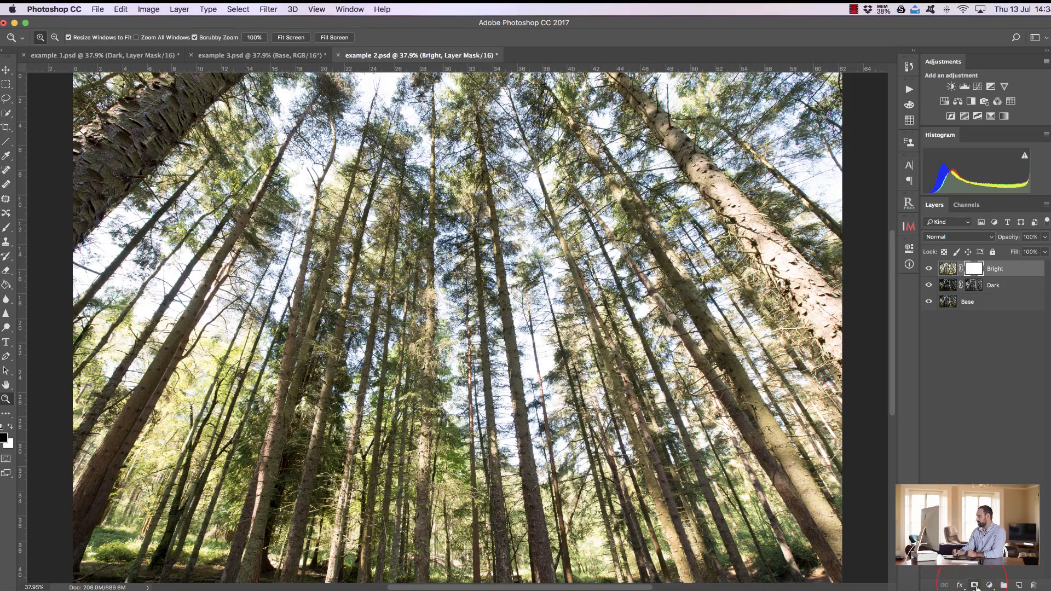
pyautogui.click(150, 10)
pyautogui.click(183, 175)
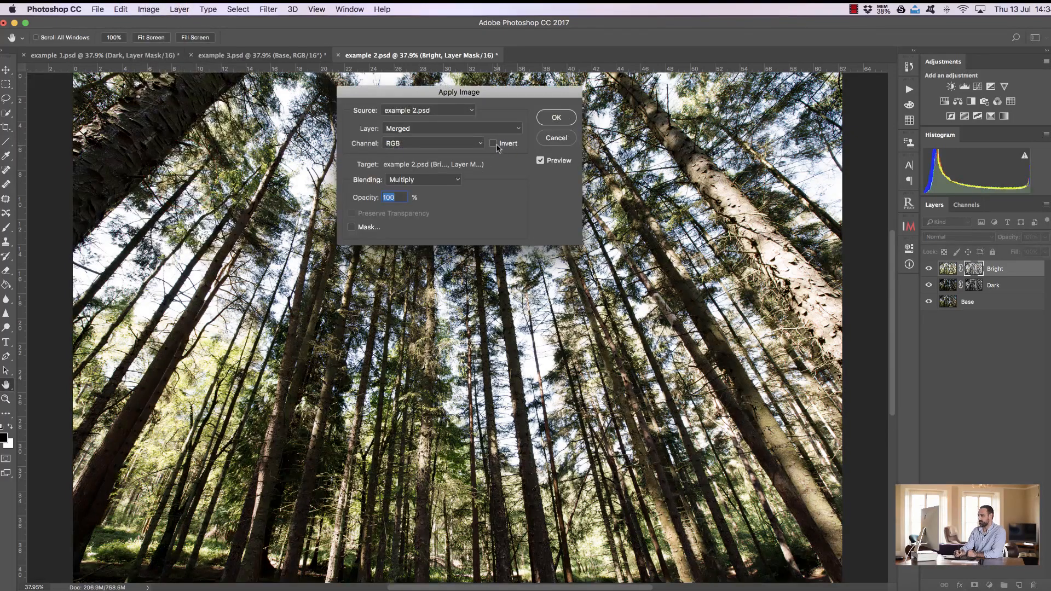
pyautogui.moveTo(494, 95); pyautogui.dragTo(483, 93)
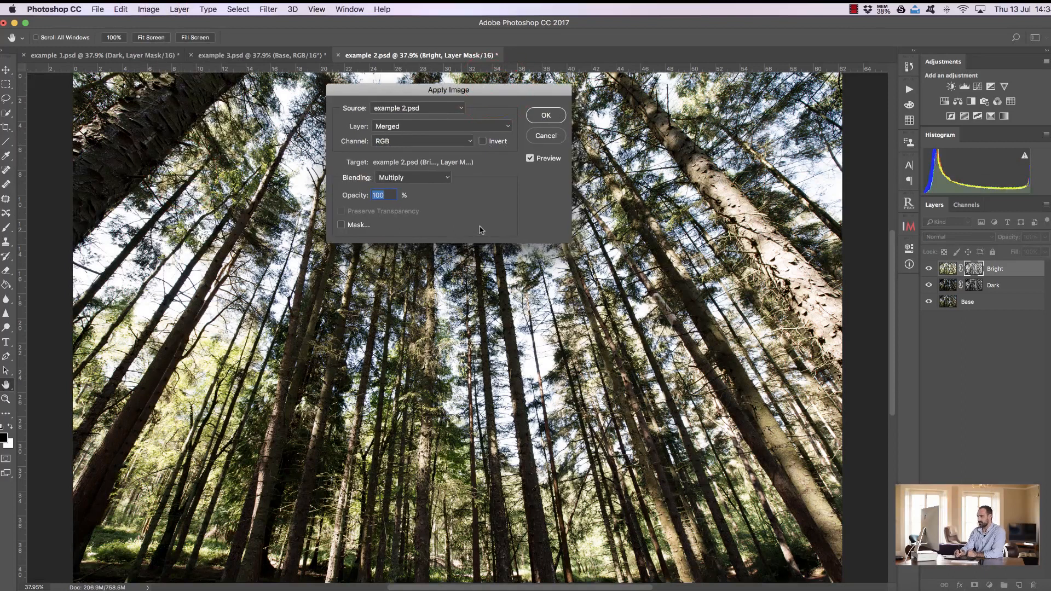
pyautogui.click(483, 142)
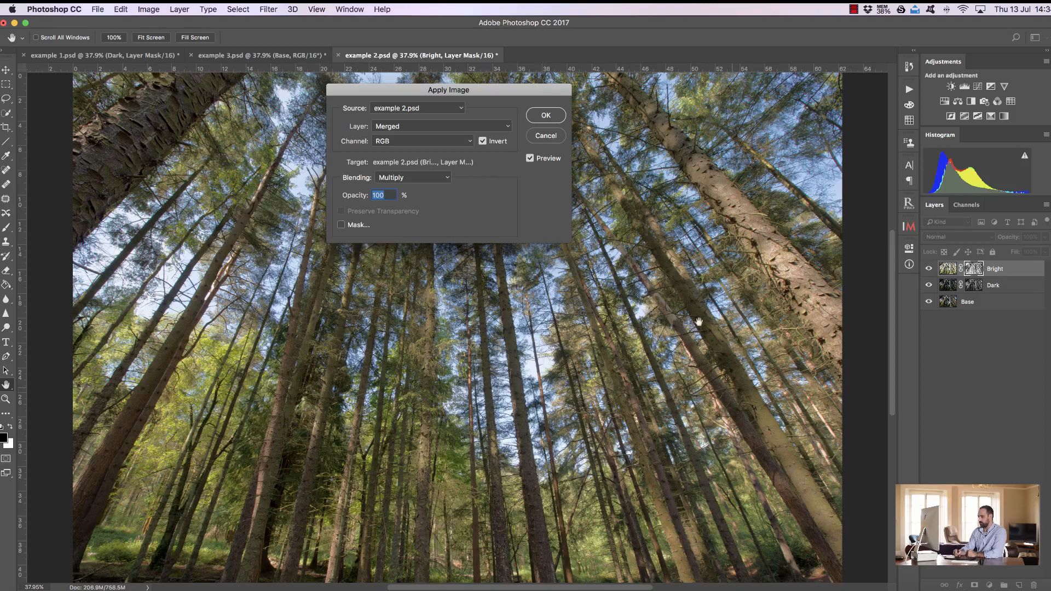
pyautogui.click(545, 116)
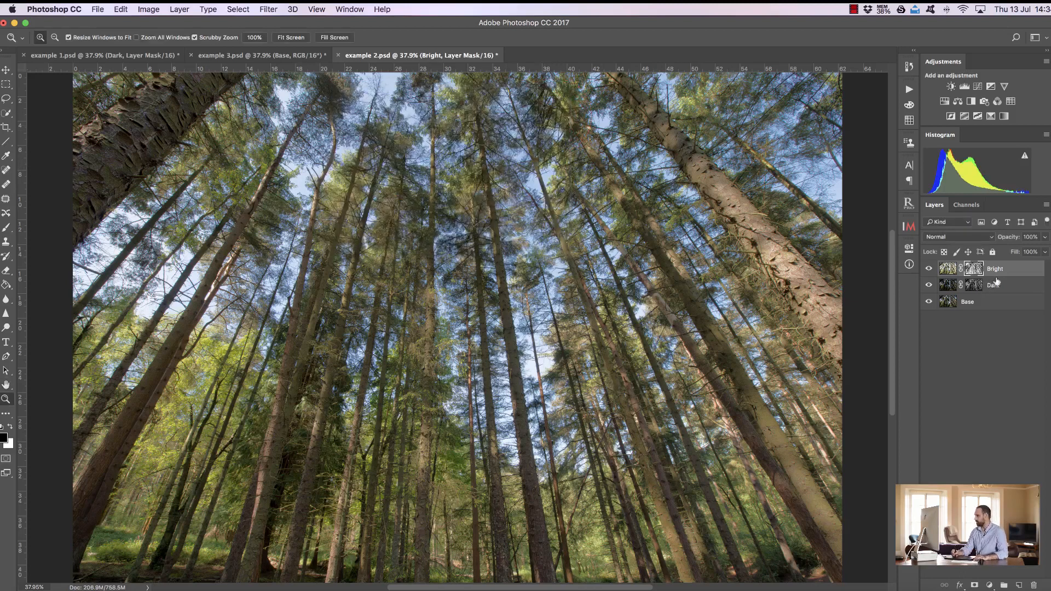
# Examine the Bright layer's inverted mask against the blended image, and view the Dark layer's mask for comparison
pyautogui.keyDown('alt'); pyautogui.click(974, 268); pyautogui.keyUp('alt')
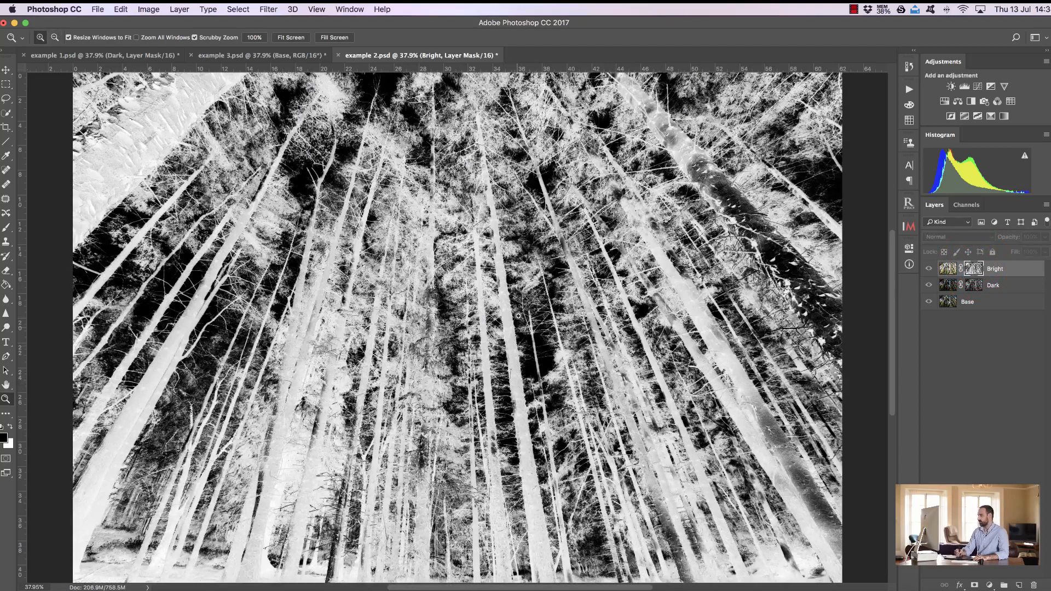
pyautogui.keyDown('alt'); pyautogui.click(973, 270); pyautogui.keyUp('alt')
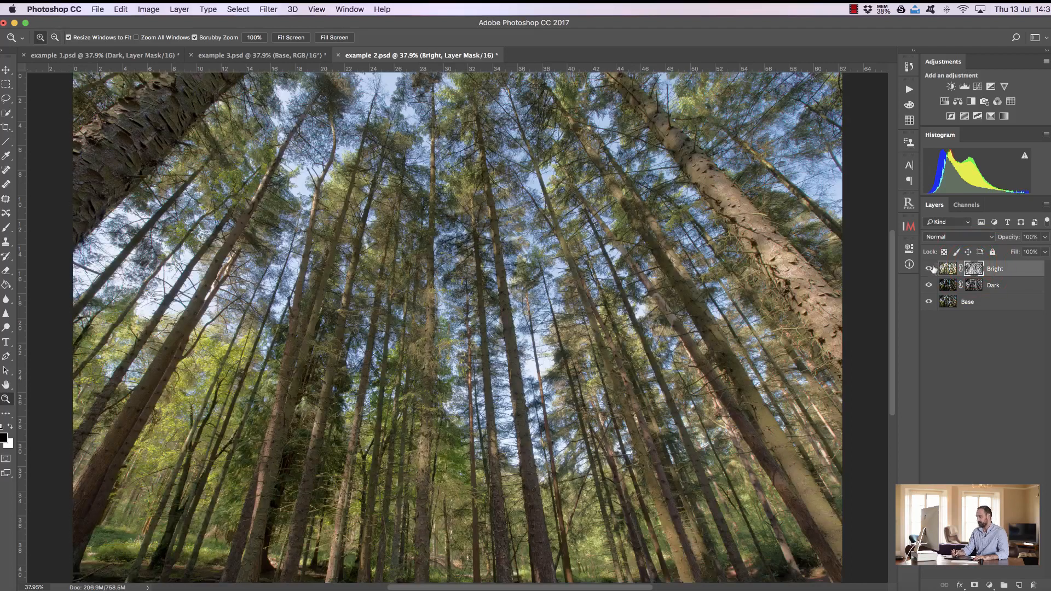
pyautogui.keyDown('alt'); pyautogui.click(979, 270); pyautogui.keyUp('alt')
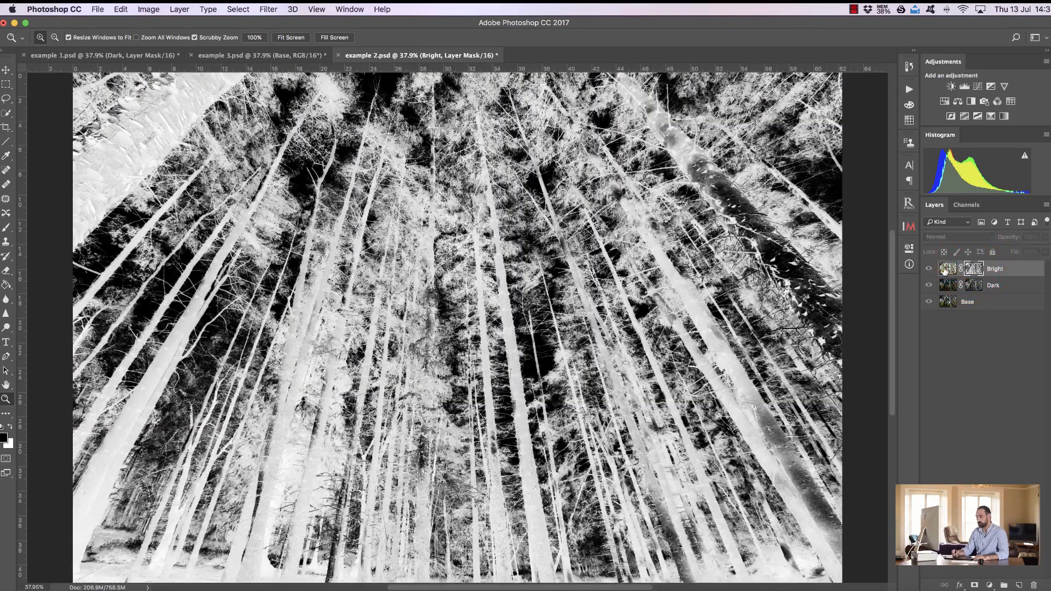
pyautogui.click(946, 270)
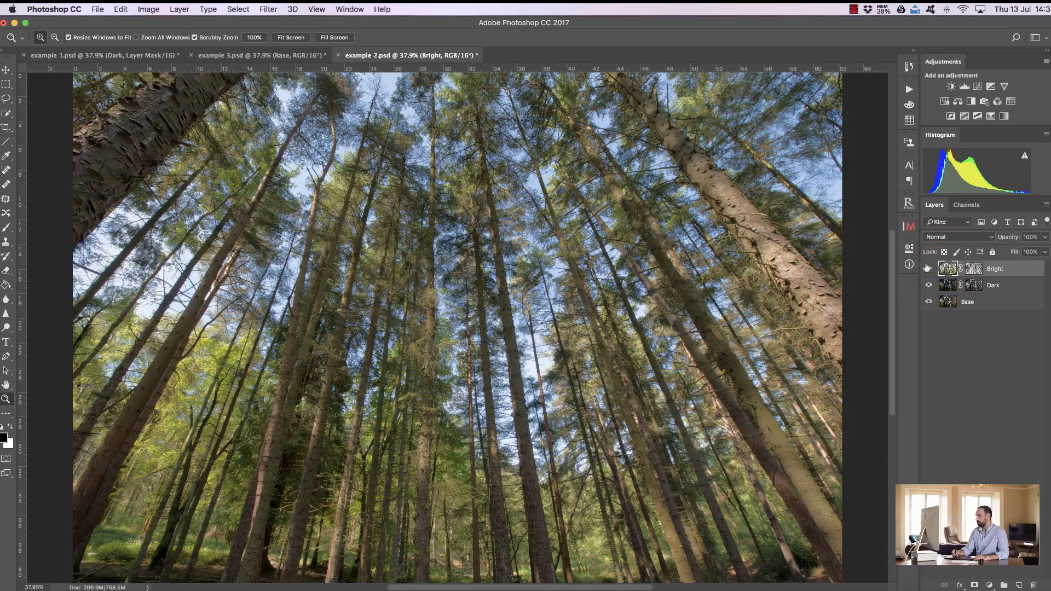
pyautogui.keyDown('alt'); pyautogui.click(973, 269); pyautogui.keyUp('alt')
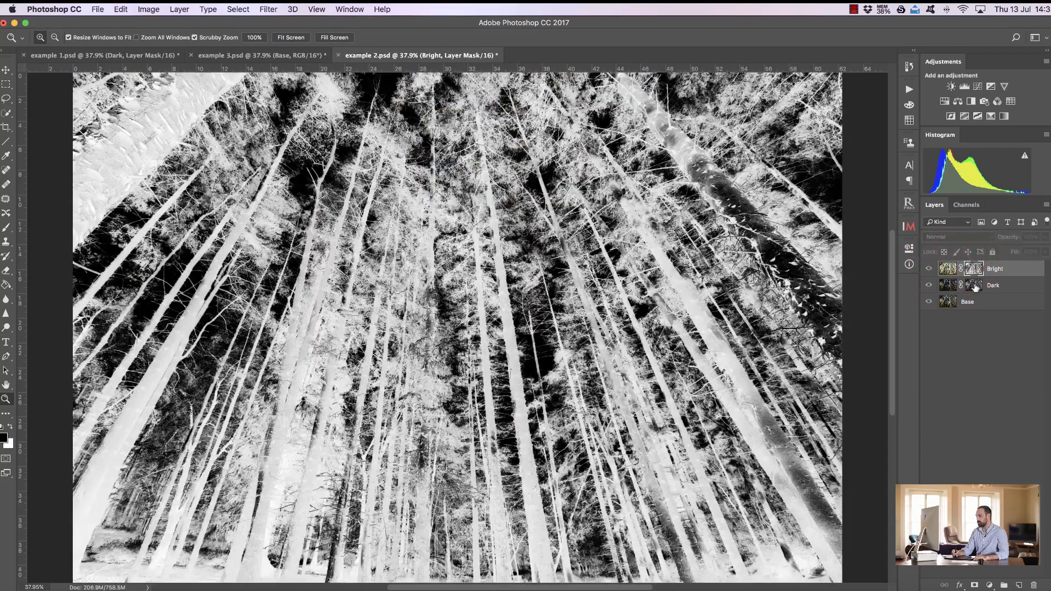
pyautogui.keyDown('alt'); pyautogui.click(975, 285); pyautogui.keyUp('alt')
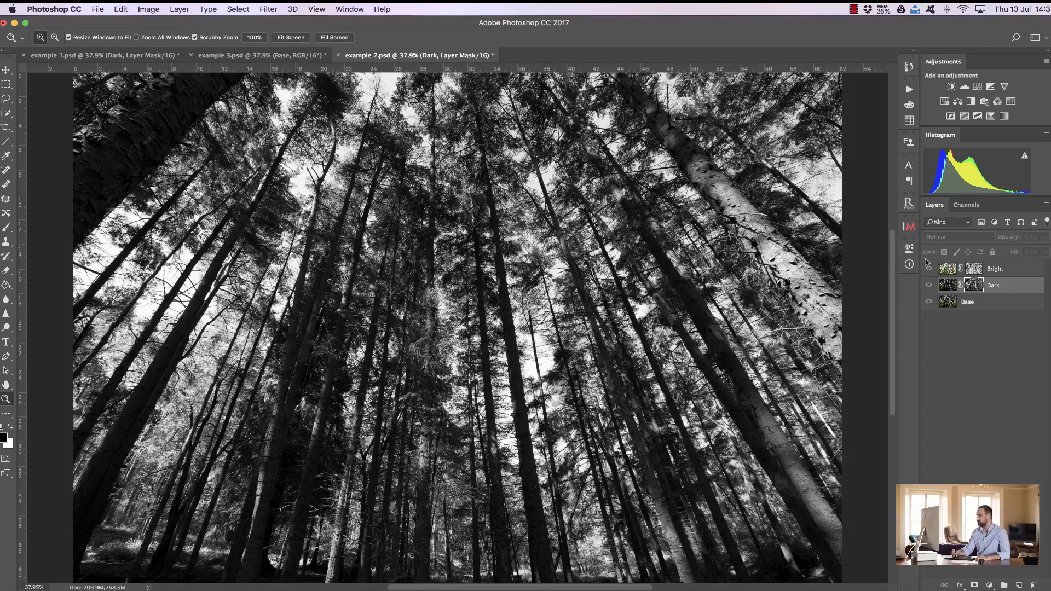
pyautogui.click(989, 285)
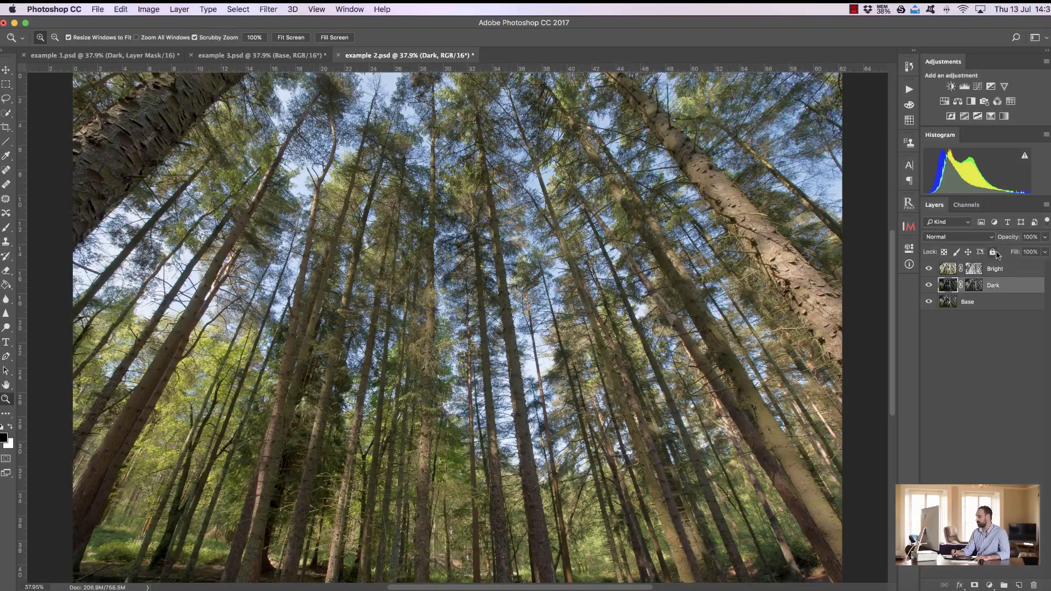
# Set the Bright layer's opacity to 47% and compare the image with the layer on and off
pyautogui.click(1001, 269)
pyautogui.moveTo(1016, 237); pyautogui.dragTo(983, 236)
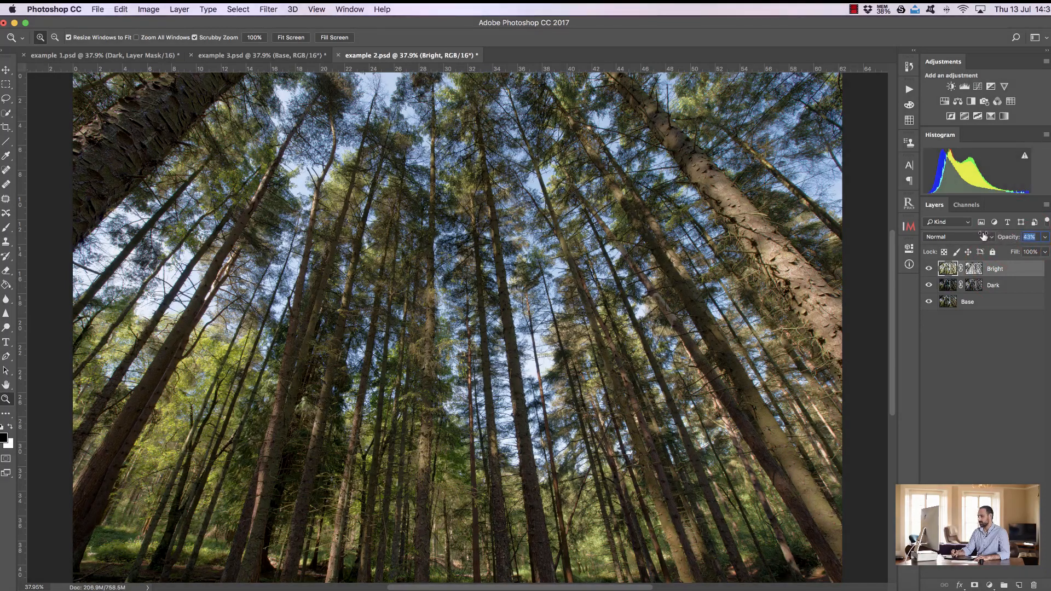
pyautogui.click(930, 268)
pyautogui.click(929, 268)
pyautogui.click(930, 268)
pyautogui.click(929, 268)
pyautogui.click(930, 268)
pyautogui.click(930, 269)
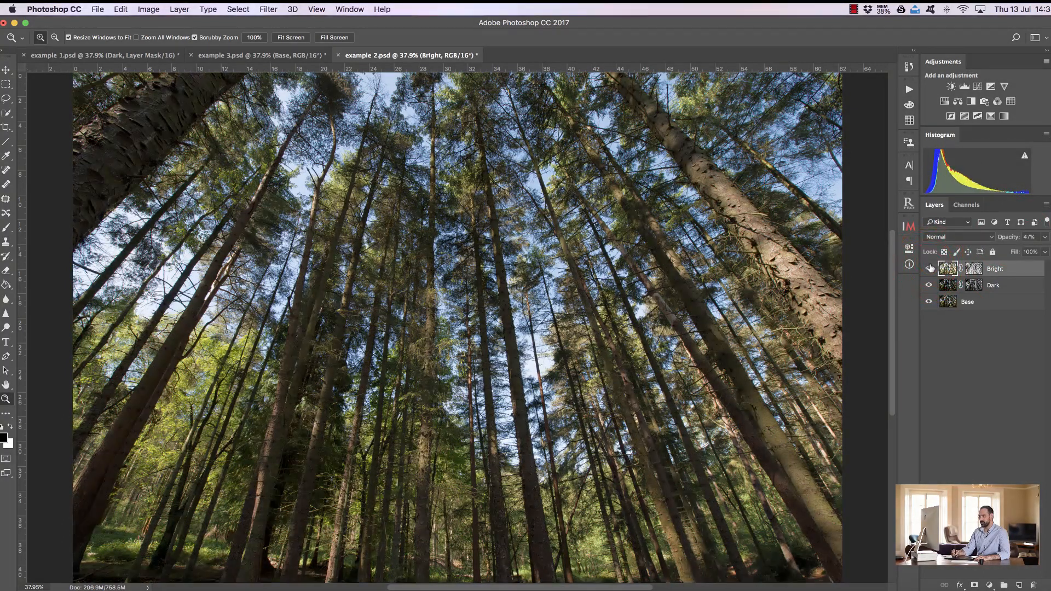
# Inspect the bark and branches close up near the large upper-left trunk with the Bright layer on and off
pyautogui.moveTo(149, 128); pyautogui.dragTo(236, 131)
pyautogui.click(929, 269)
pyautogui.click(930, 268)
pyautogui.click(930, 269)
pyautogui.click(929, 268)
pyautogui.click(291, 37)
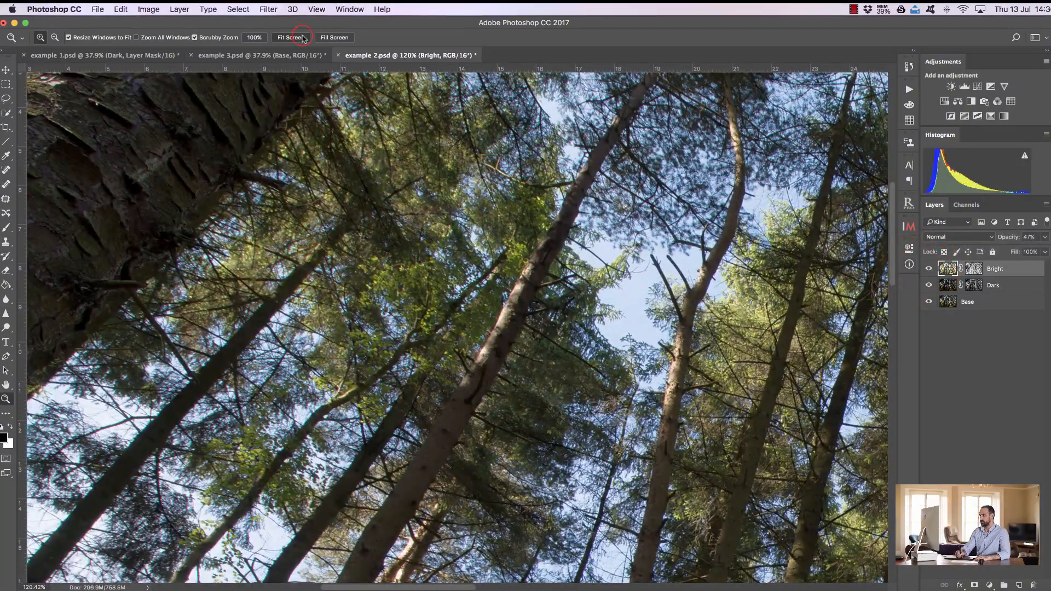
# Set the Dark layer's opacity to 60% and check the blend with that layer on and off
pyautogui.click(993, 289)
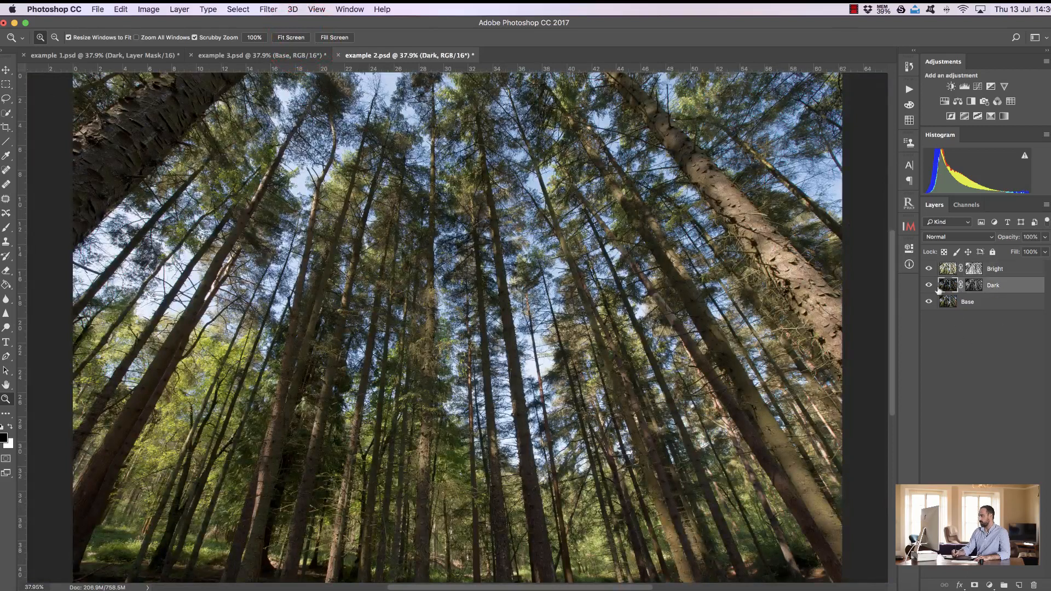
pyautogui.moveTo(1017, 241); pyautogui.dragTo(994, 242)
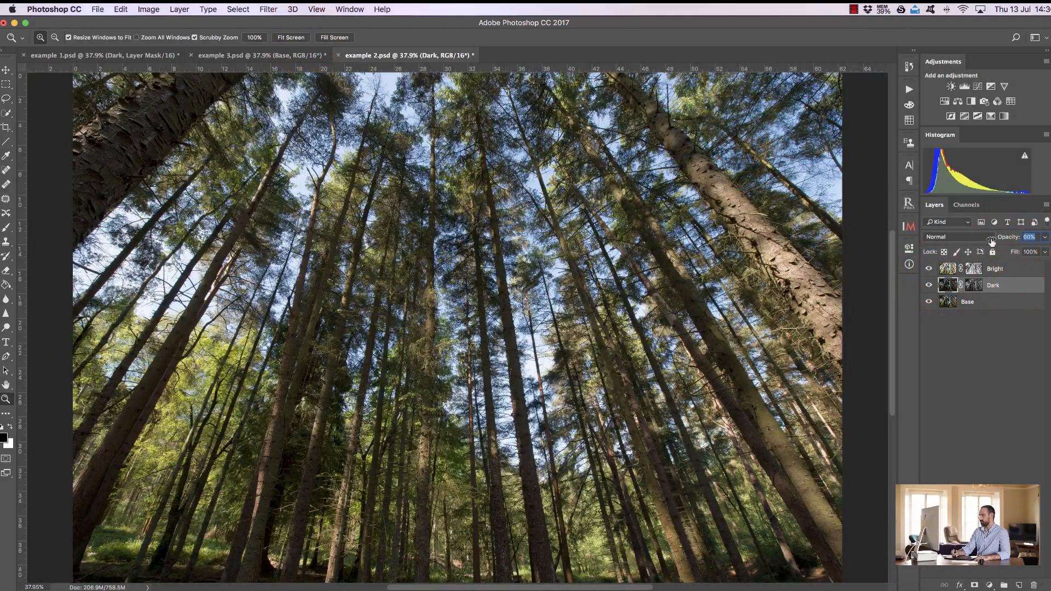
pyautogui.click(929, 285)
pyautogui.click(929, 285)
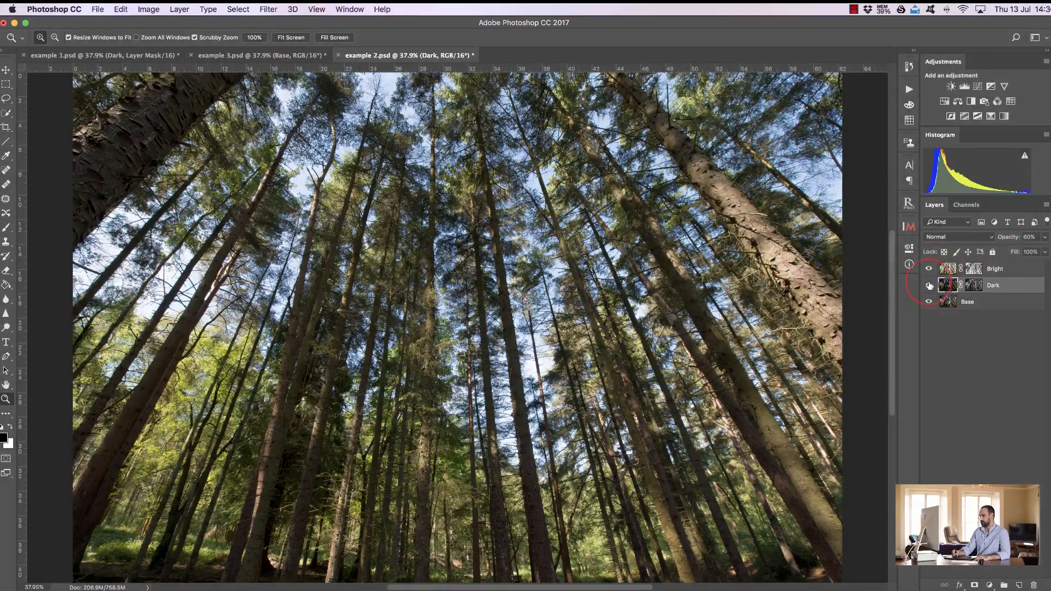
# Hide the Bright and Dark layers and inspect the Base exposure's sky highlights and shadowed trunks close up
pyautogui.moveTo(929, 285); pyautogui.dragTo(927, 270)
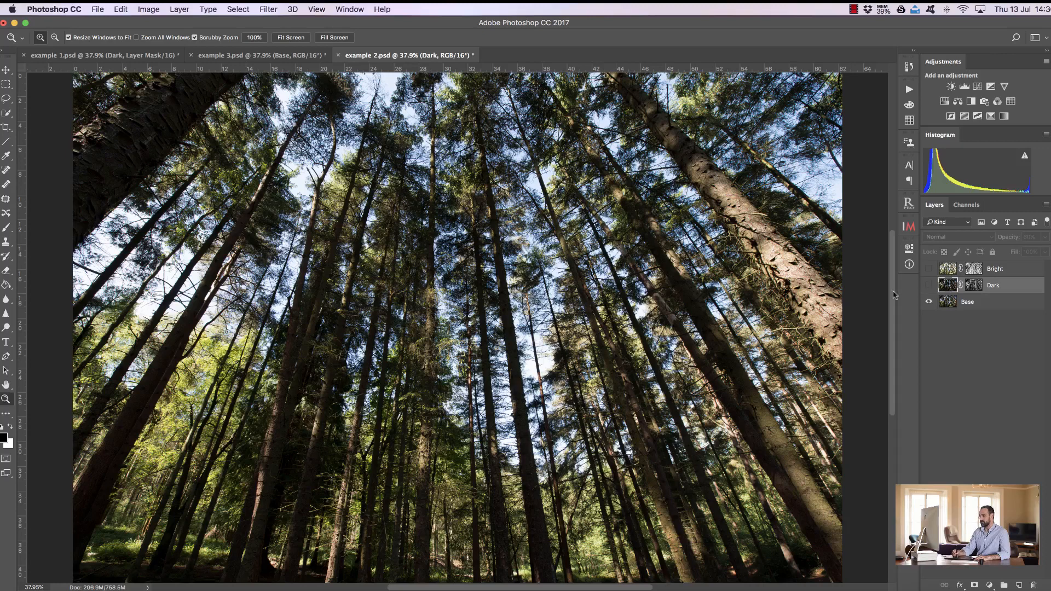
pyautogui.click(160, 282)
pyautogui.click(294, 38)
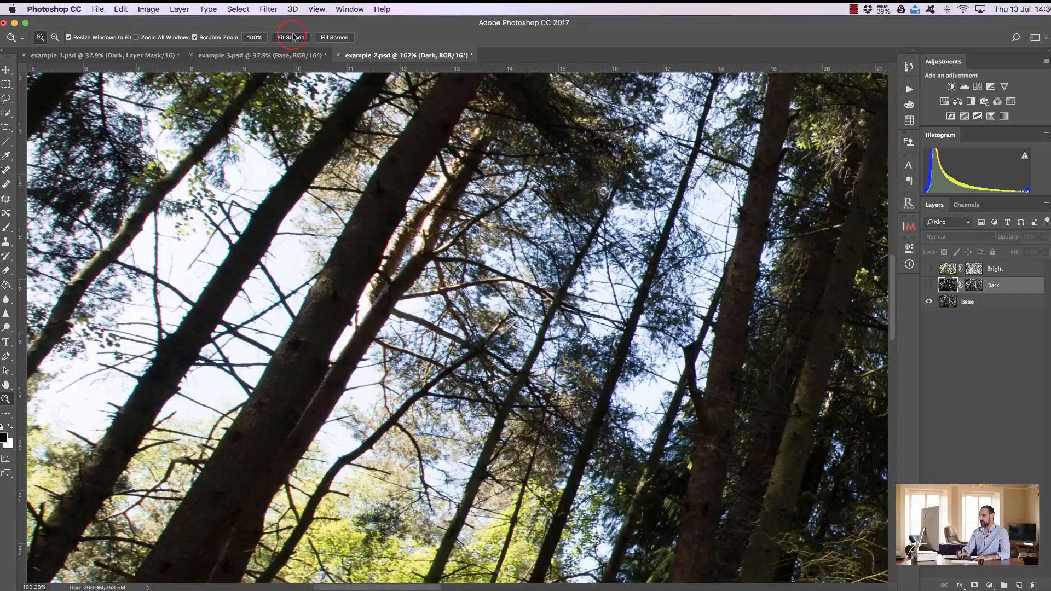
pyautogui.moveTo(285, 528); pyautogui.dragTo(363, 533)
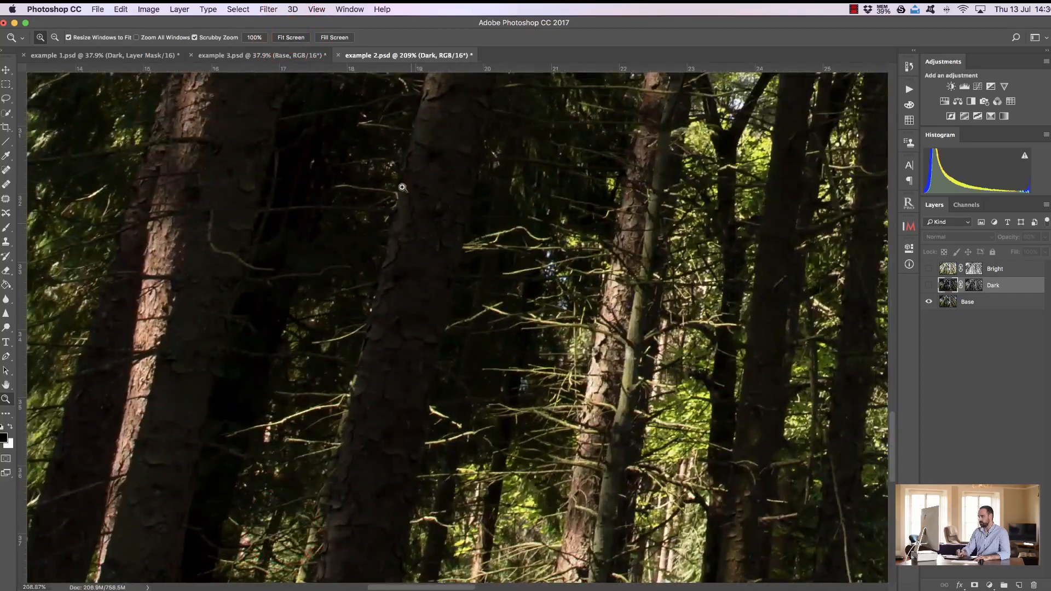
pyautogui.click(290, 38)
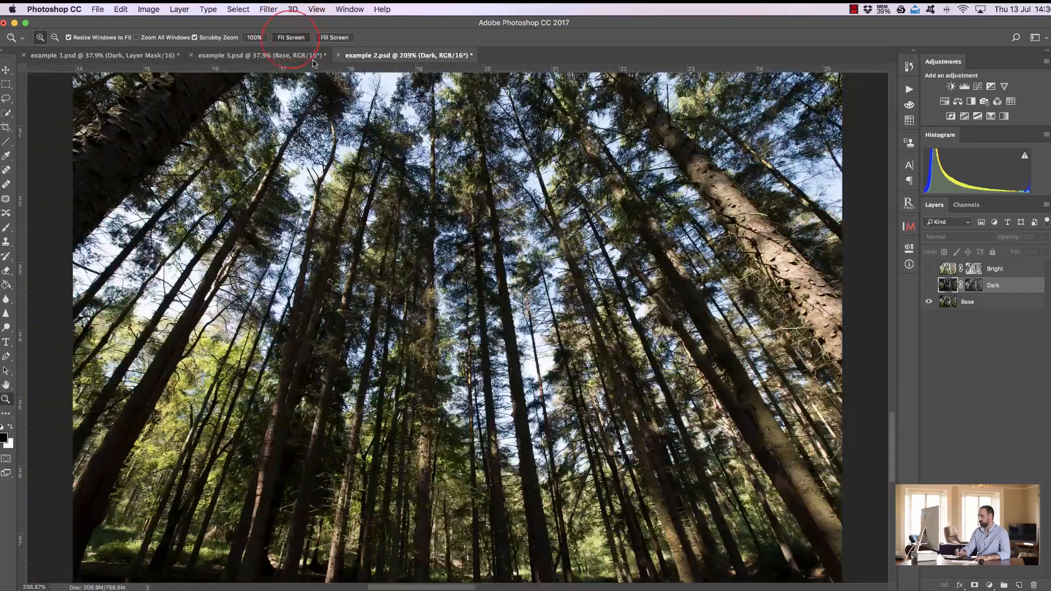
# Show the Bright and Dark layers again and compare the blend with the Base exposure close up around the central trunks
pyautogui.click(929, 268)
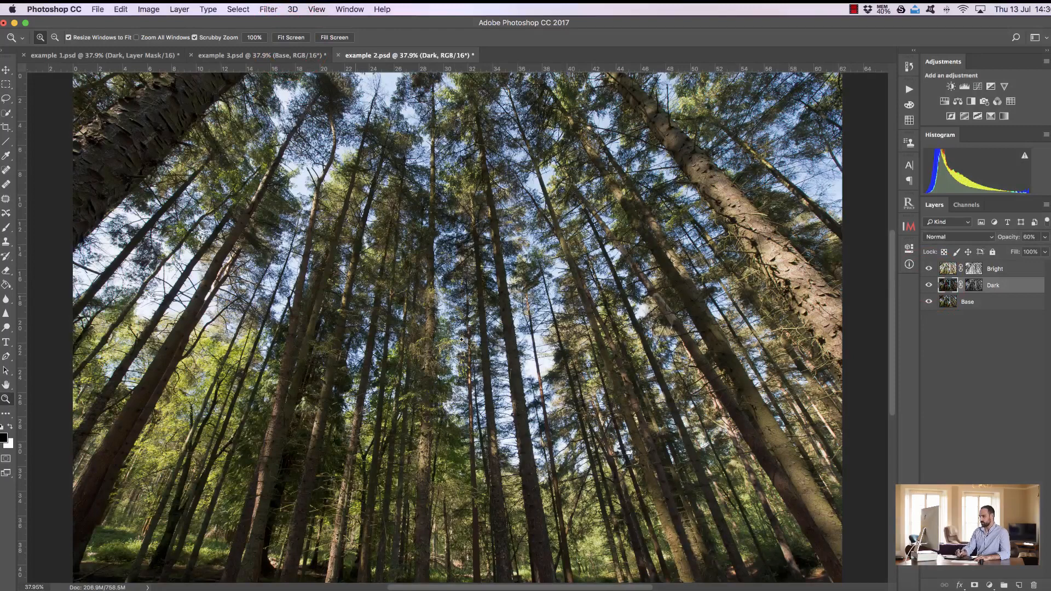
pyautogui.moveTo(501, 401); pyautogui.dragTo(567, 405)
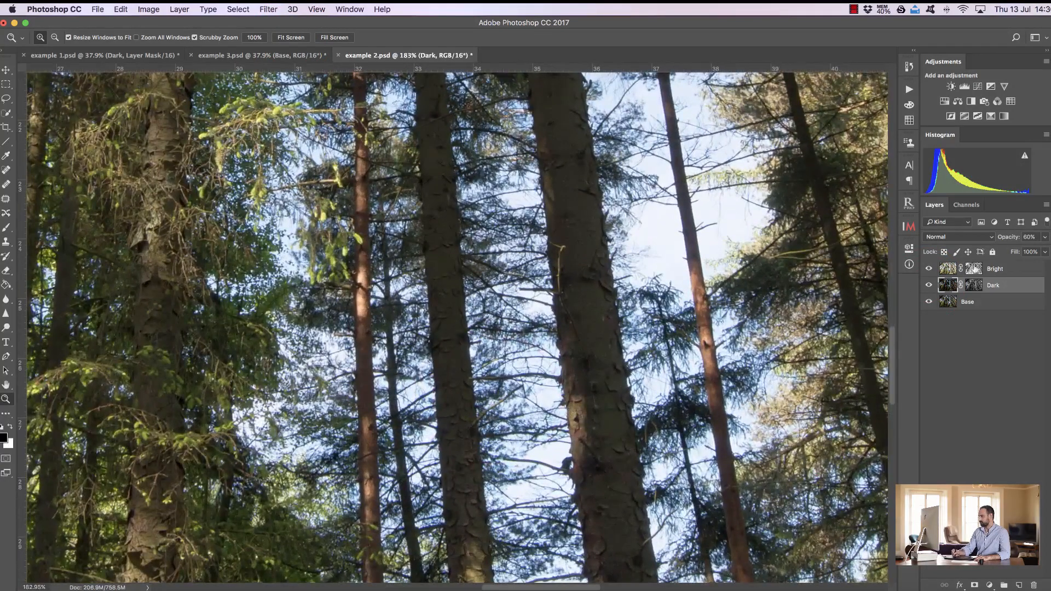
pyautogui.click(928, 284)
pyautogui.click(929, 268)
pyautogui.moveTo(929, 286); pyautogui.dragTo(929, 267)
pyautogui.click(291, 37)
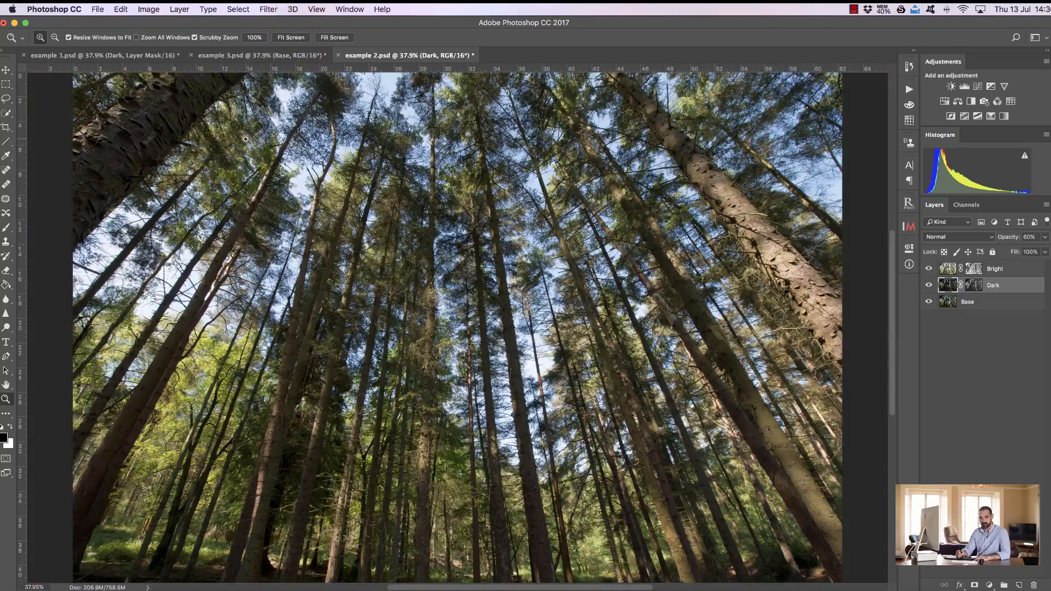
# Hide the Bright layer and examine the Dark layer's mask close up around the central trunk and branches
pyautogui.click(975, 285)
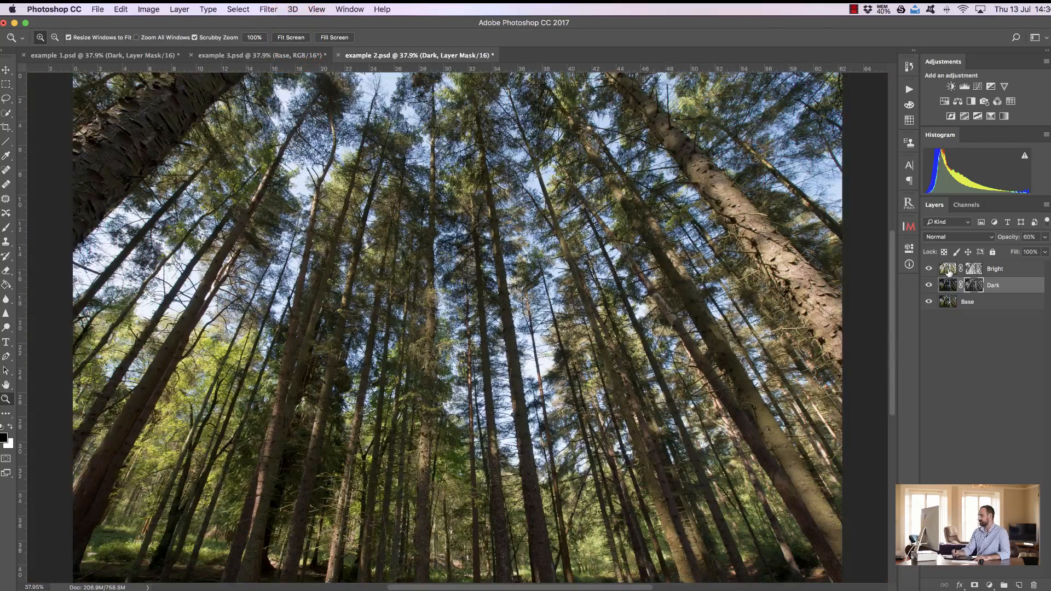
pyautogui.click(929, 269)
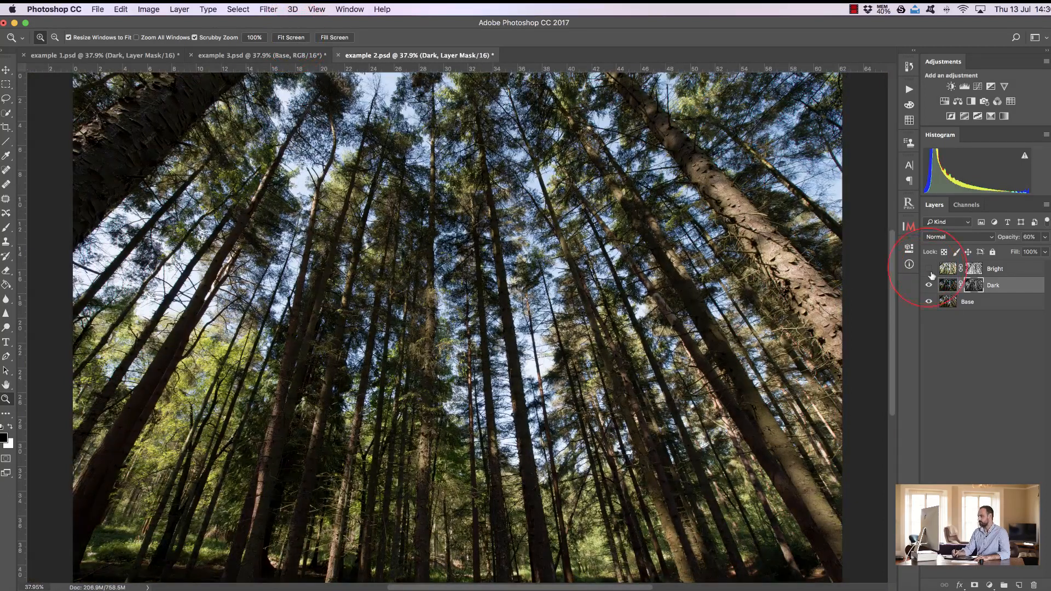
pyautogui.keyDown('alt'); pyautogui.click(974, 284); pyautogui.keyUp('alt')
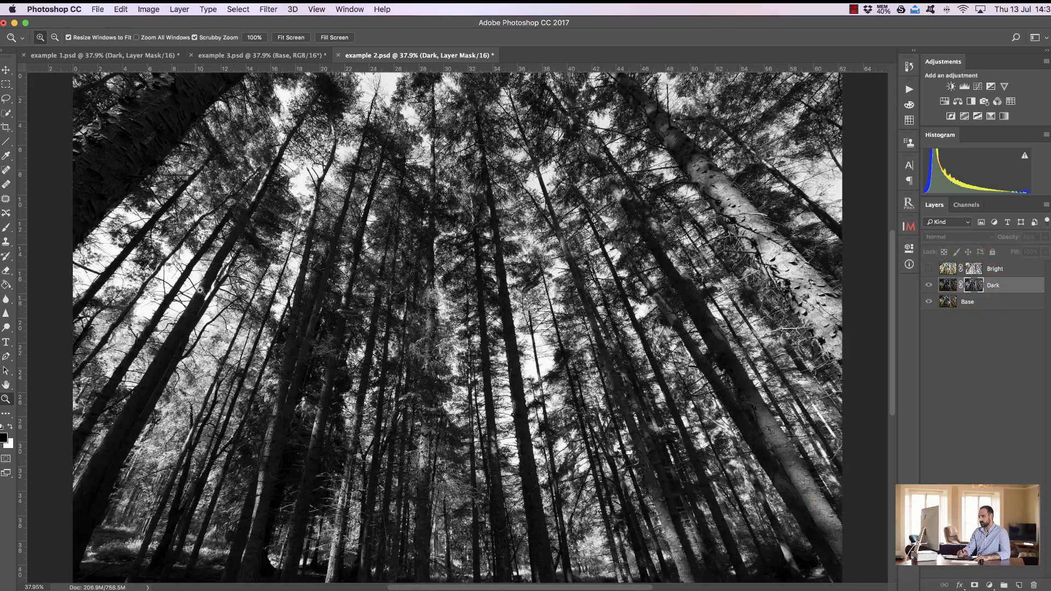
pyautogui.moveTo(426, 369); pyautogui.dragTo(427, 364)
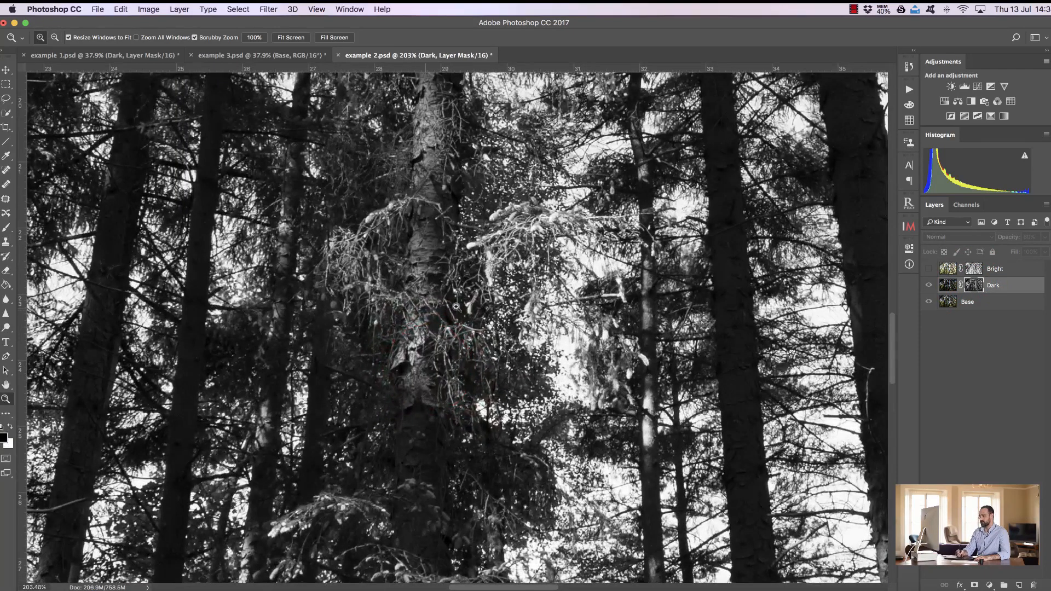
# Set the Dark layer's opacity to 100% and compare the full image with that layer on and off
pyautogui.click(947, 287)
pyautogui.moveTo(1004, 241); pyautogui.dragTo(1029, 241)
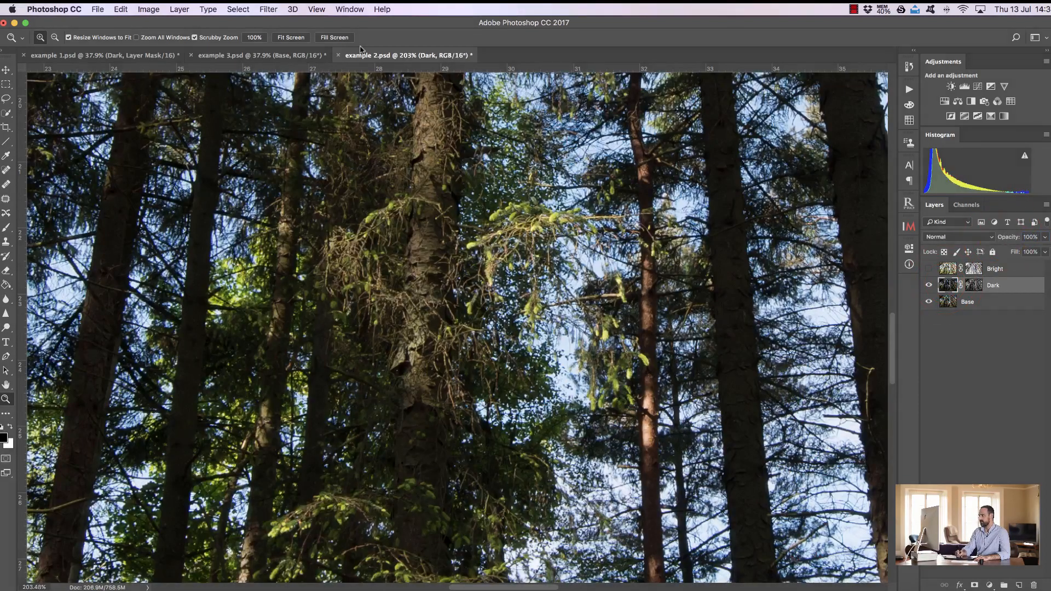
pyautogui.click(294, 39)
pyautogui.click(929, 285)
pyautogui.click(929, 286)
pyautogui.click(928, 288)
pyautogui.click(927, 290)
pyautogui.click(926, 291)
pyautogui.click(926, 292)
pyautogui.click(925, 292)
pyautogui.click(923, 292)
# Inspect the sunlit trunks in the image's lower-right area close up with the Dark layer on and off
pyautogui.moveTo(820, 499); pyautogui.dragTo(897, 485)
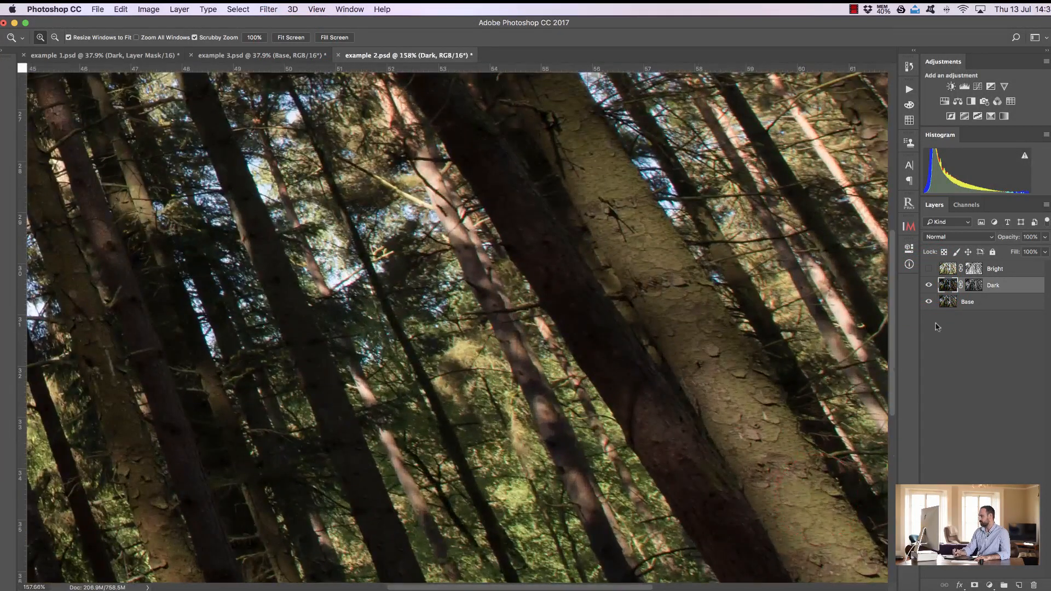
pyautogui.click(929, 286)
pyautogui.click(928, 287)
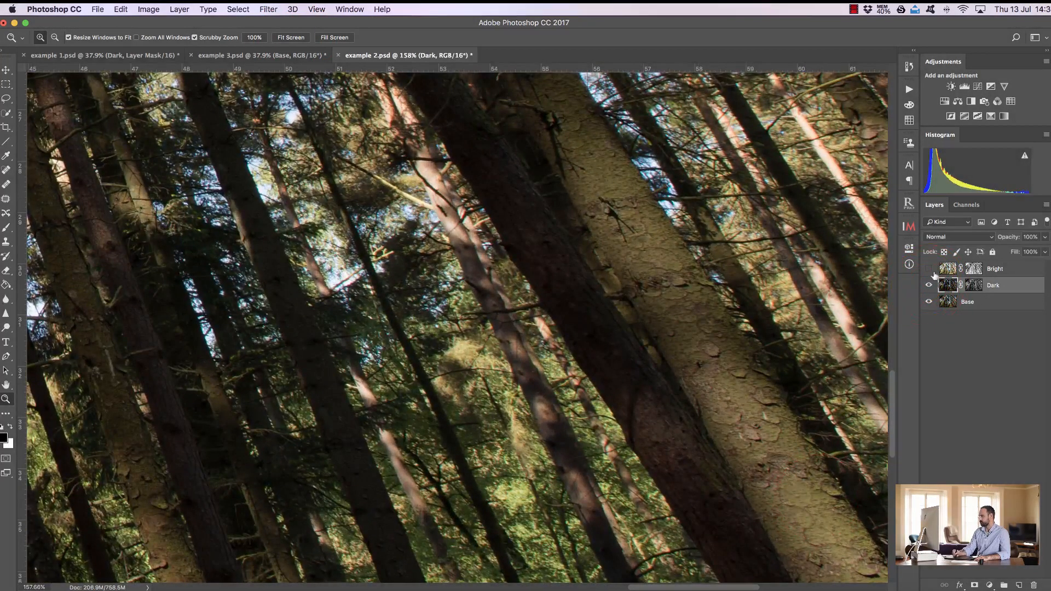
pyautogui.click(294, 37)
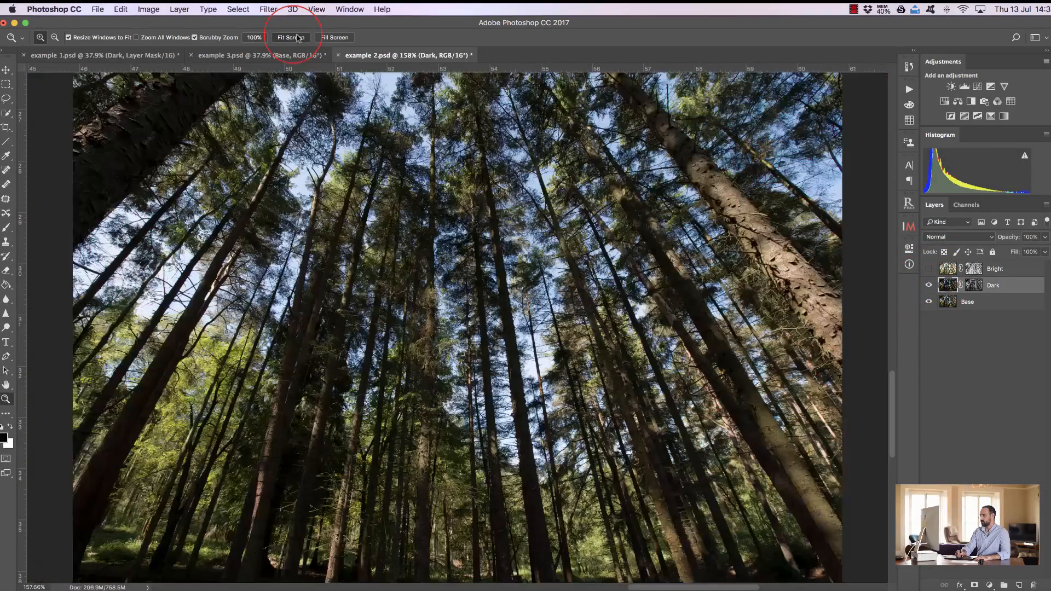
# Darken the Dark layer's mask with Levels, using a midtone of 0.55 and a white input of 233
pyautogui.click(974, 285)
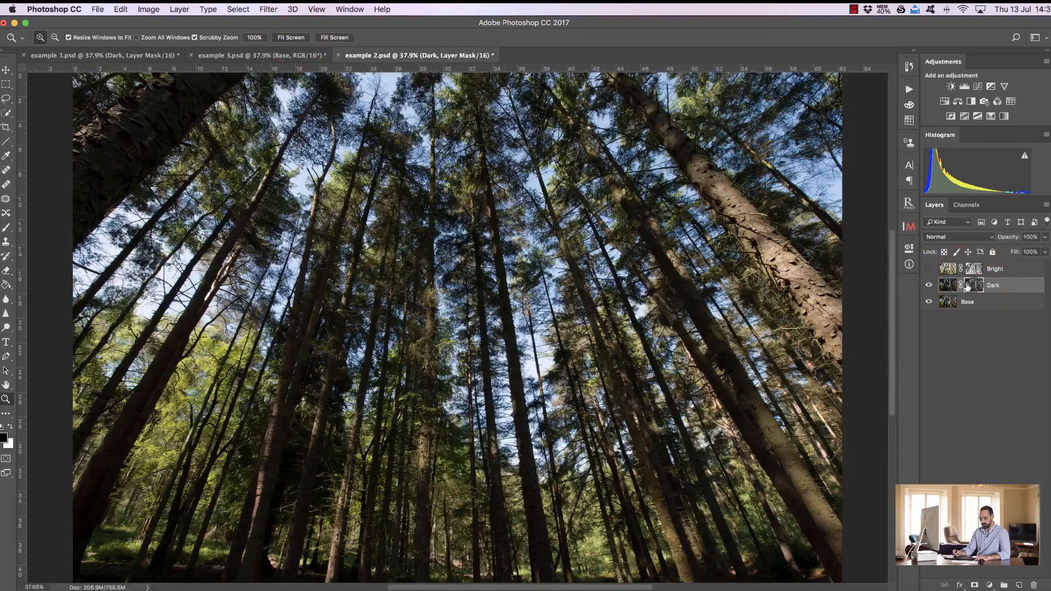
pyautogui.keyDown('alt'); pyautogui.click(968, 287); pyautogui.keyUp('alt')
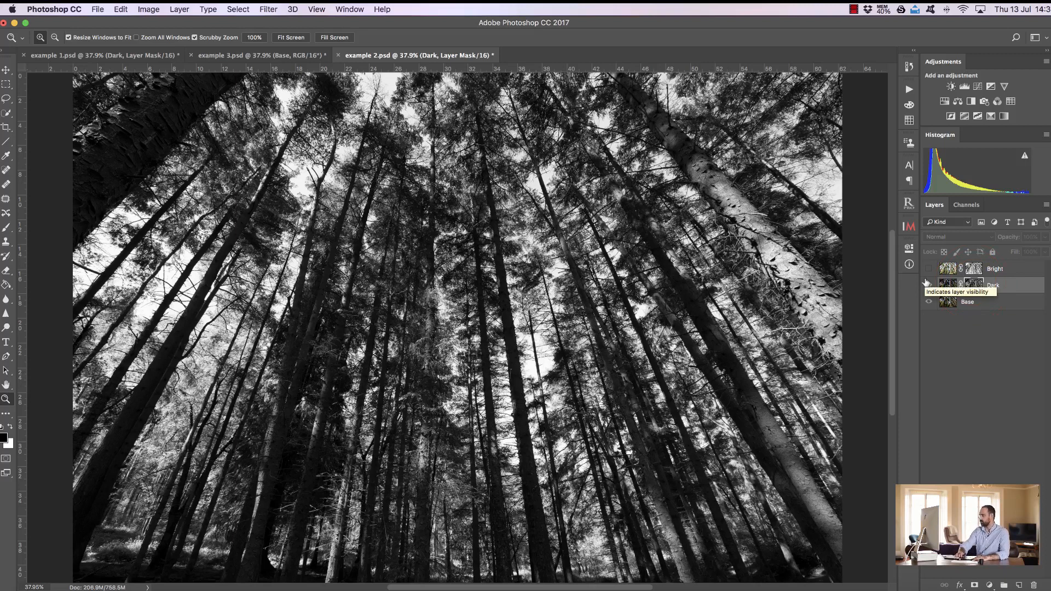
pyautogui.press('super+l')
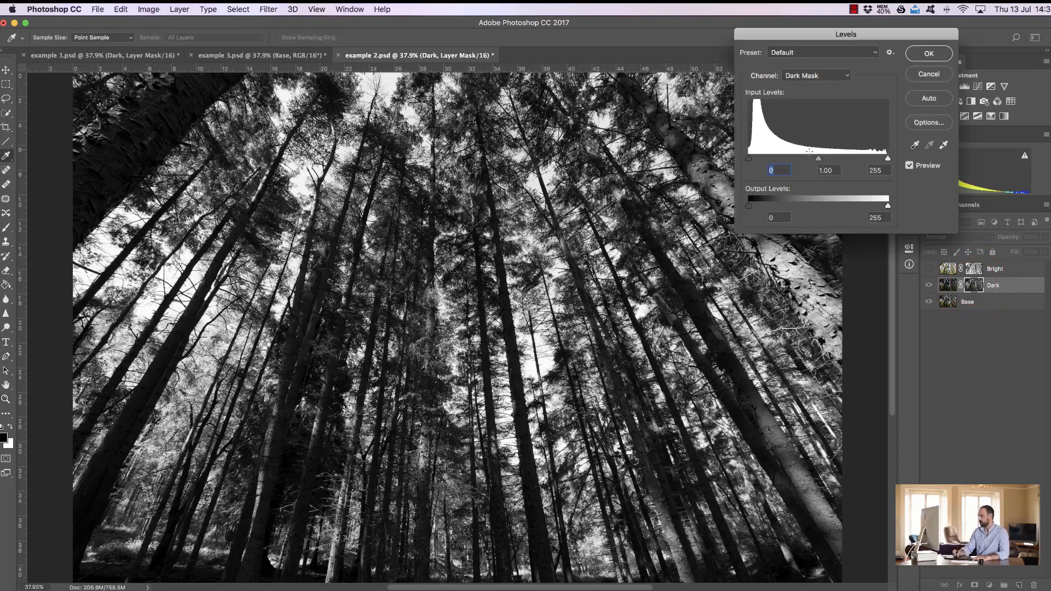
pyautogui.moveTo(818, 160)
pyautogui.mouseDown()
pyautogui.moveTo(880, 160)
pyautogui.moveTo(835, 160)
pyautogui.mouseUp()
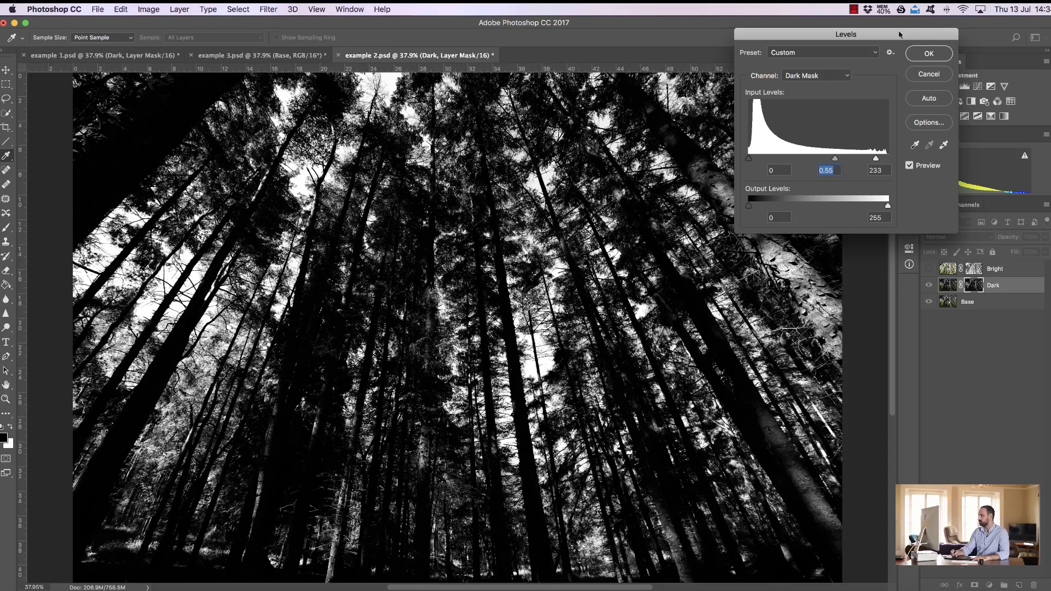
pyautogui.click(928, 54)
pyautogui.click(949, 285)
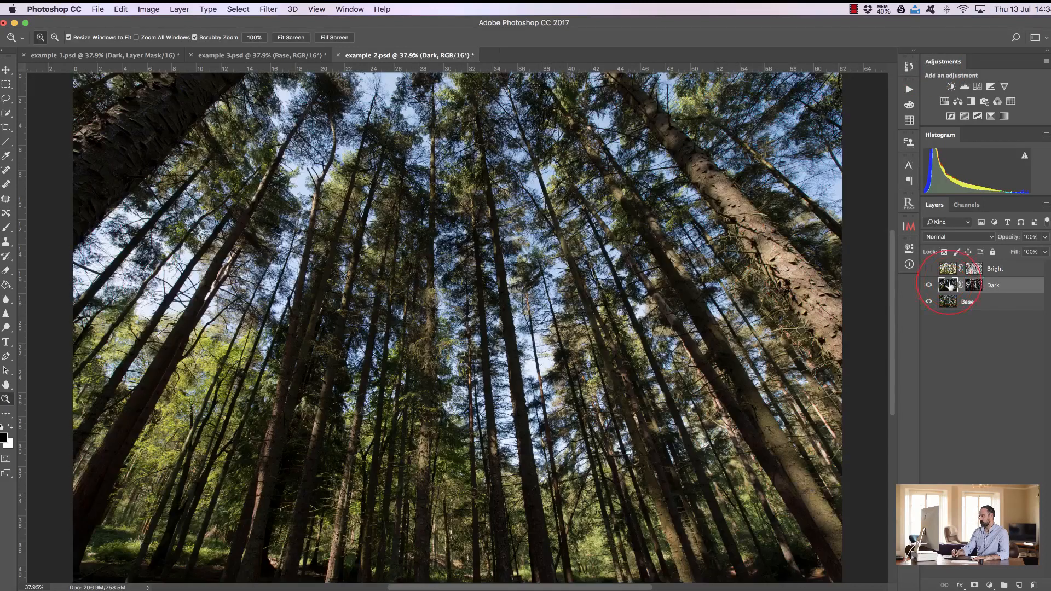
# Compare the forest image with the Dark layer on and off using the darkened mask
pyautogui.click(930, 287)
pyautogui.click(929, 287)
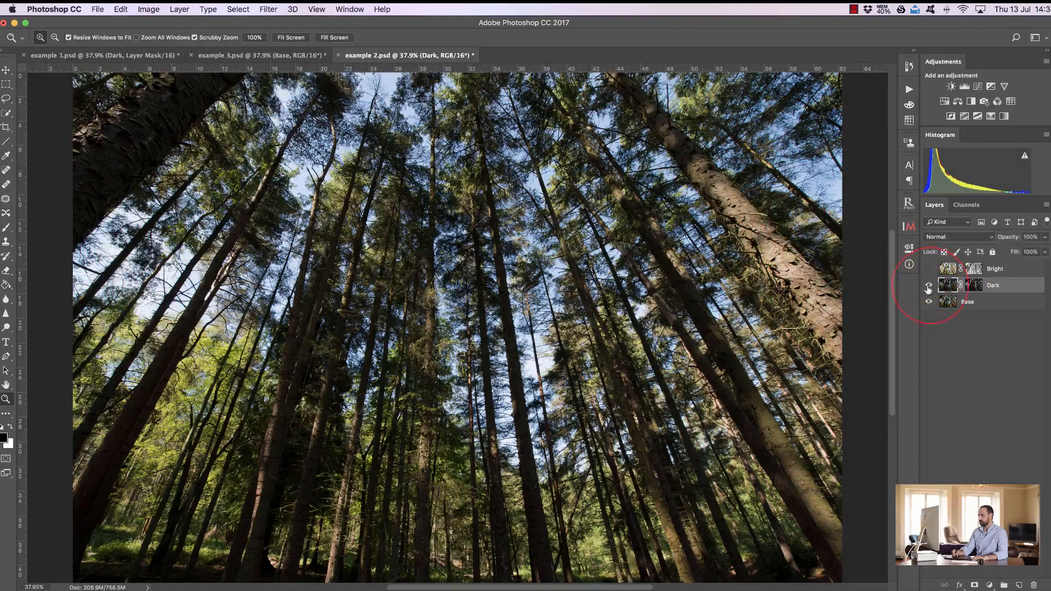
pyautogui.click(929, 286)
pyautogui.click(930, 286)
pyautogui.click(930, 286)
pyautogui.click(929, 286)
# Restrict the Dark layer's mask further with a second Levels adjustment, setting the midtone to 0.36
pyautogui.click(973, 286)
pyautogui.press('alt')
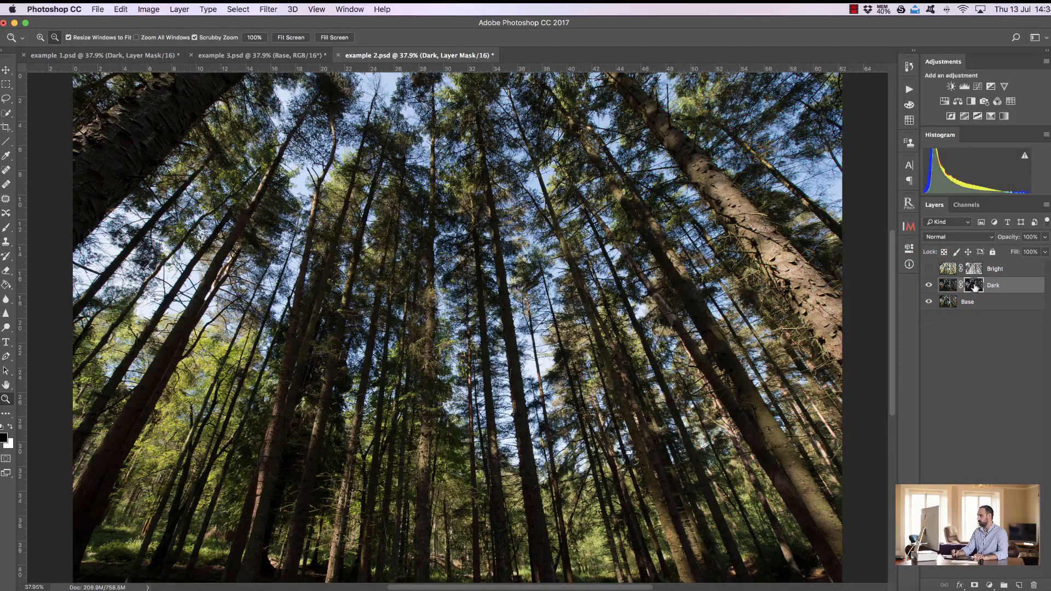
pyautogui.keyDown('alt'); pyautogui.click(973, 286); pyautogui.keyUp('alt')
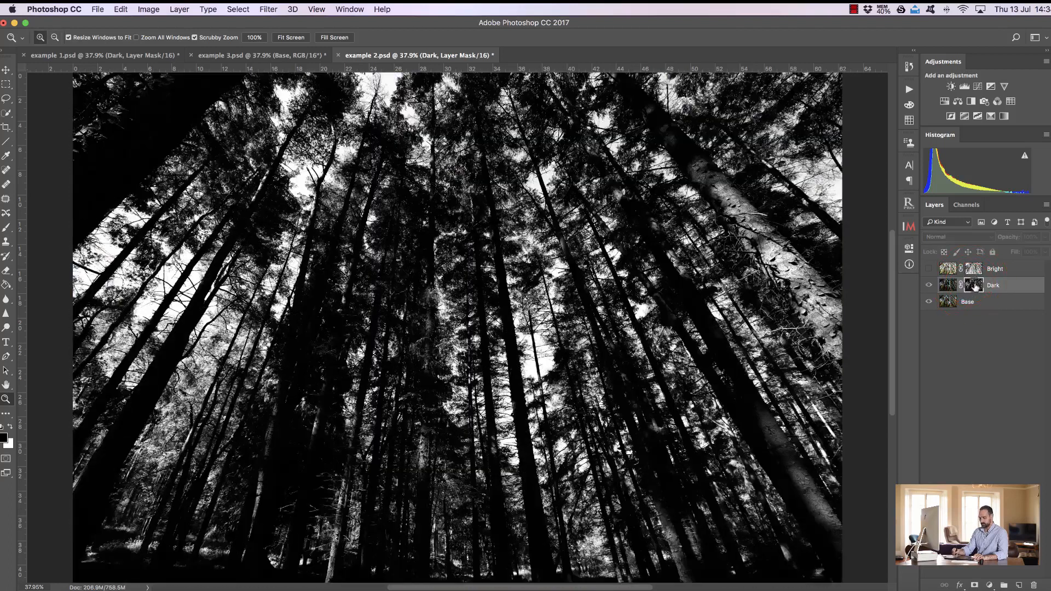
pyautogui.press('super+l')
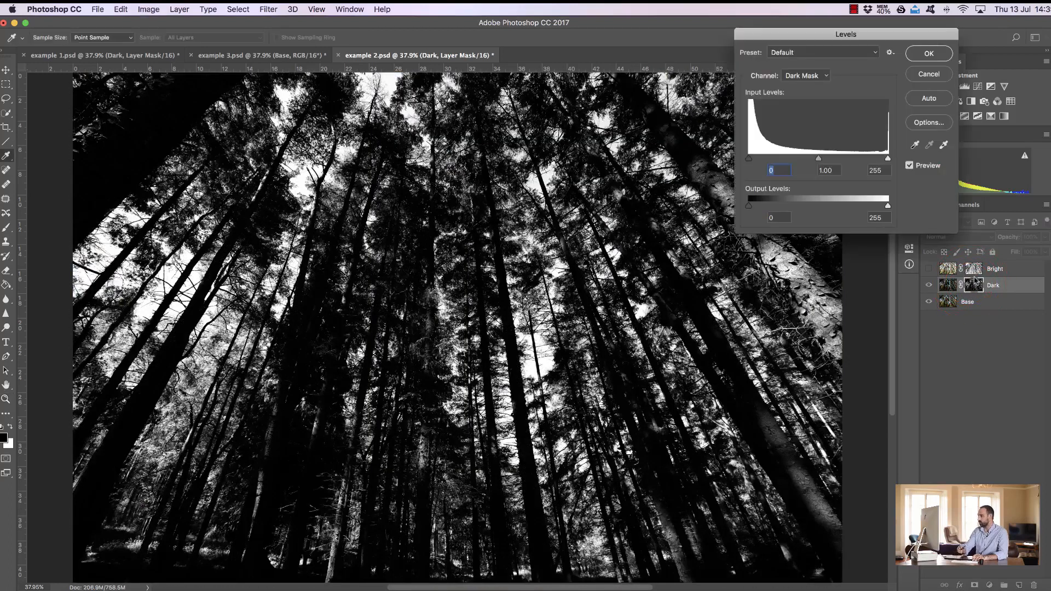
pyautogui.moveTo(819, 161); pyautogui.dragTo(859, 164)
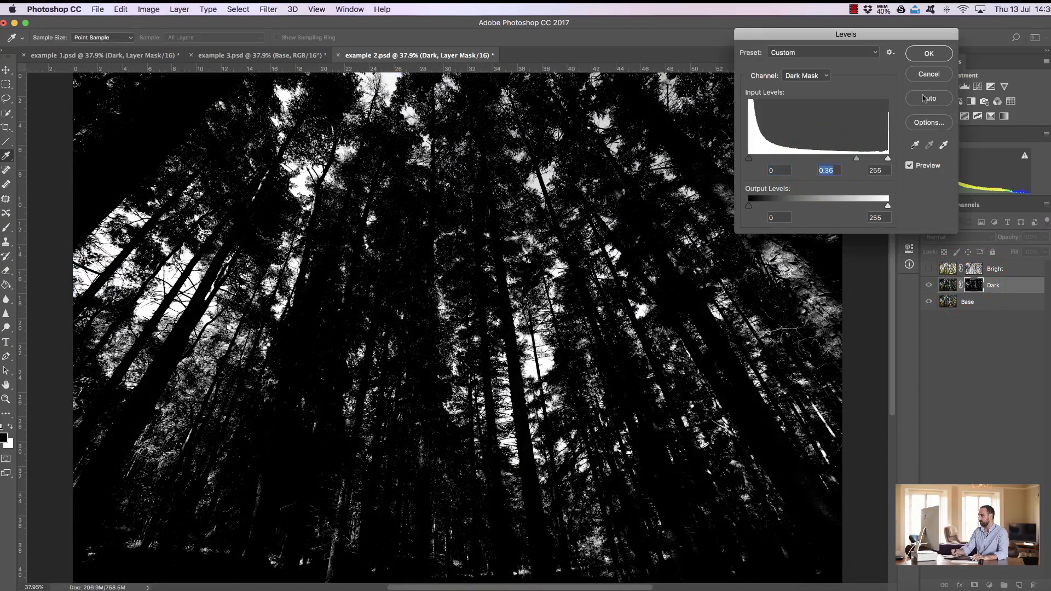
pyautogui.click(929, 53)
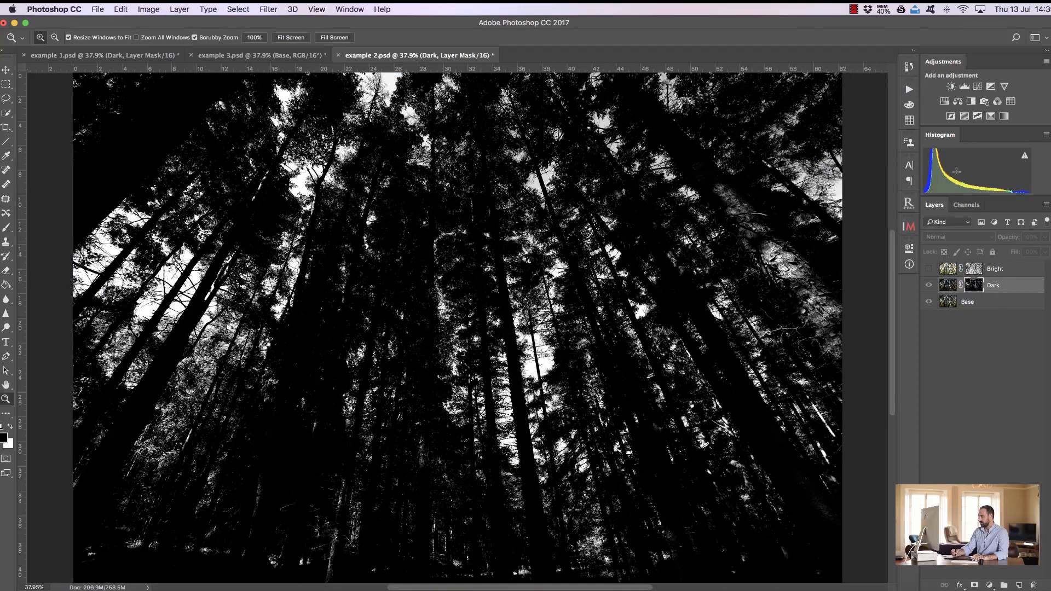
pyautogui.click(950, 286)
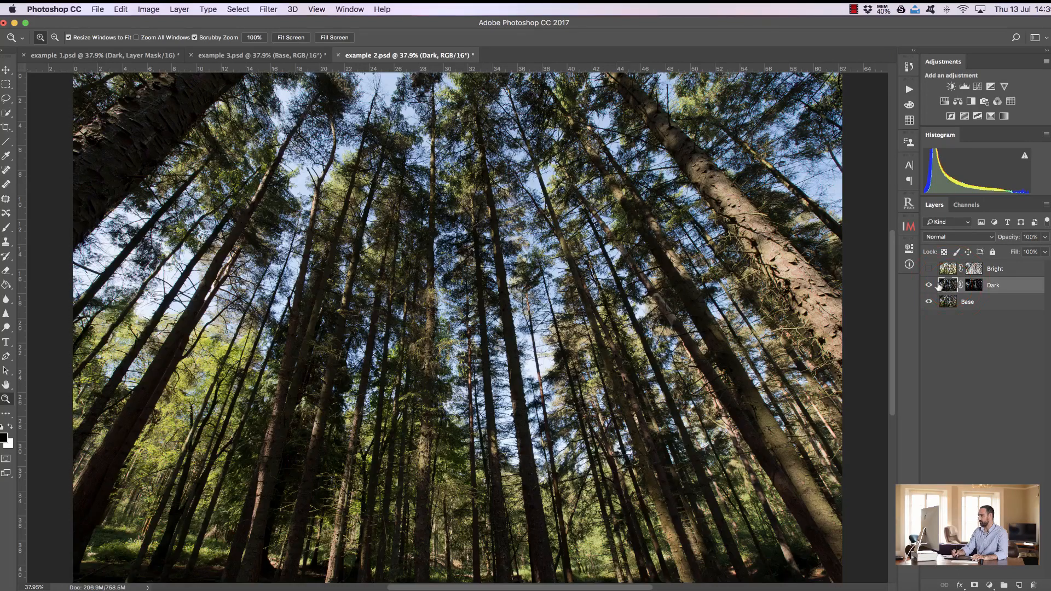
# Check how the sky highlights change with the Dark layer on and off under the more restricted mask
pyautogui.click(927, 286)
pyautogui.click(927, 286)
pyautogui.click(926, 286)
pyautogui.click(927, 286)
pyautogui.click(927, 287)
pyautogui.click(928, 287)
pyautogui.click(927, 287)
pyautogui.click(928, 287)
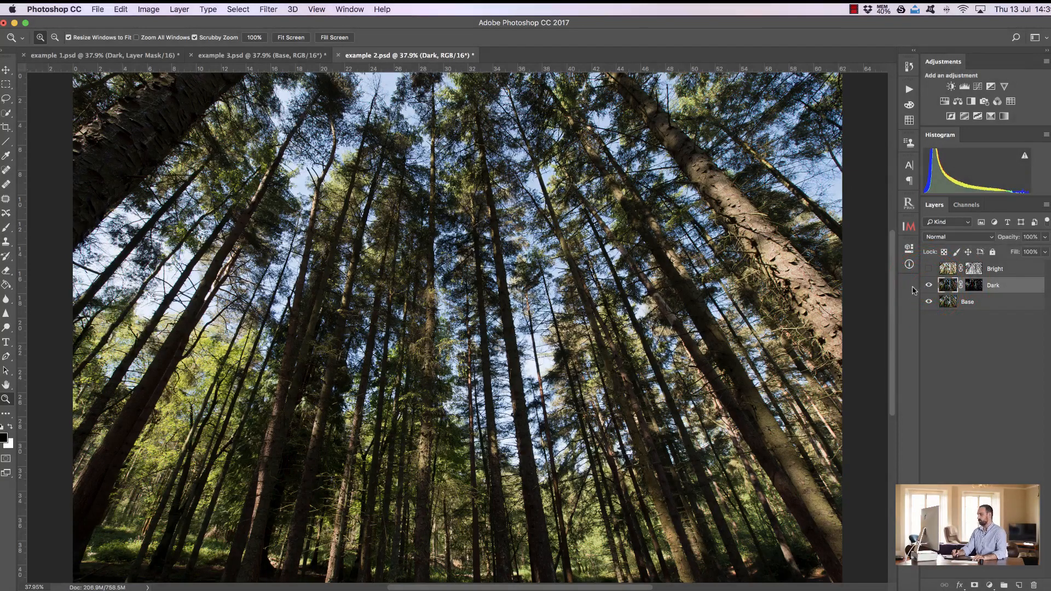
pyautogui.click(927, 285)
pyautogui.click(927, 285)
pyautogui.click(927, 286)
pyautogui.click(927, 286)
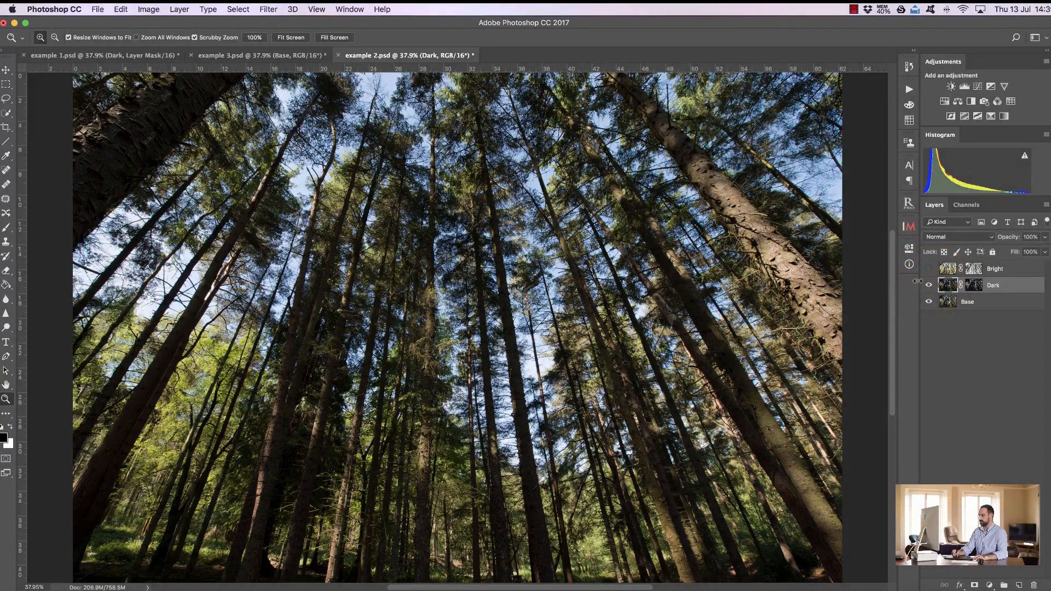
pyautogui.click(929, 288)
pyautogui.click(929, 289)
pyautogui.click(930, 288)
pyautogui.click(929, 289)
pyautogui.click(931, 289)
pyautogui.click(933, 289)
pyautogui.click(934, 289)
pyautogui.click(929, 286)
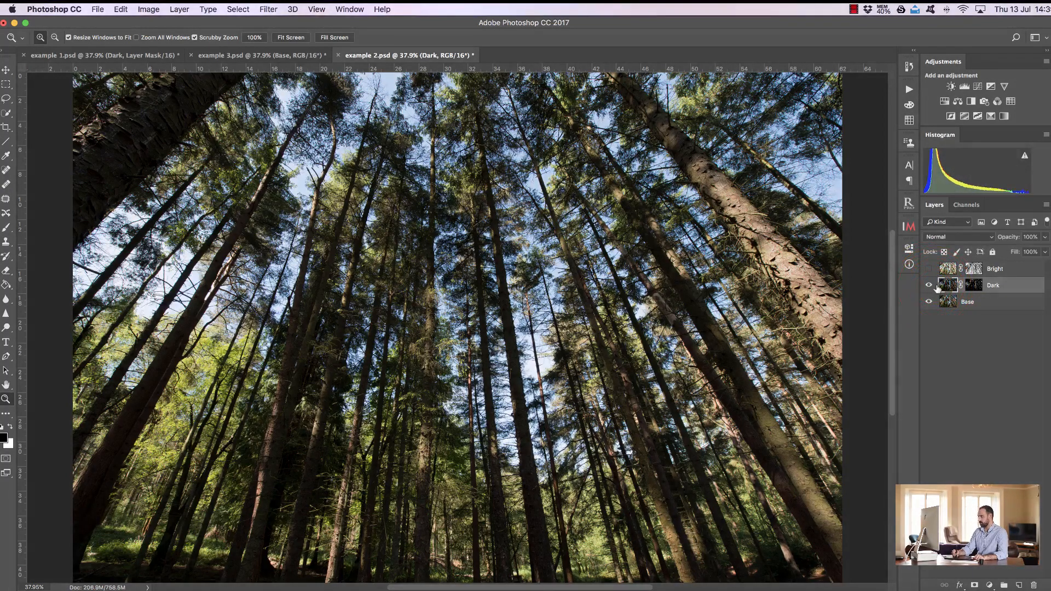
# Show the Bright layer and examine its inverted layer mask on its own
pyautogui.click(929, 271)
pyautogui.click(974, 271)
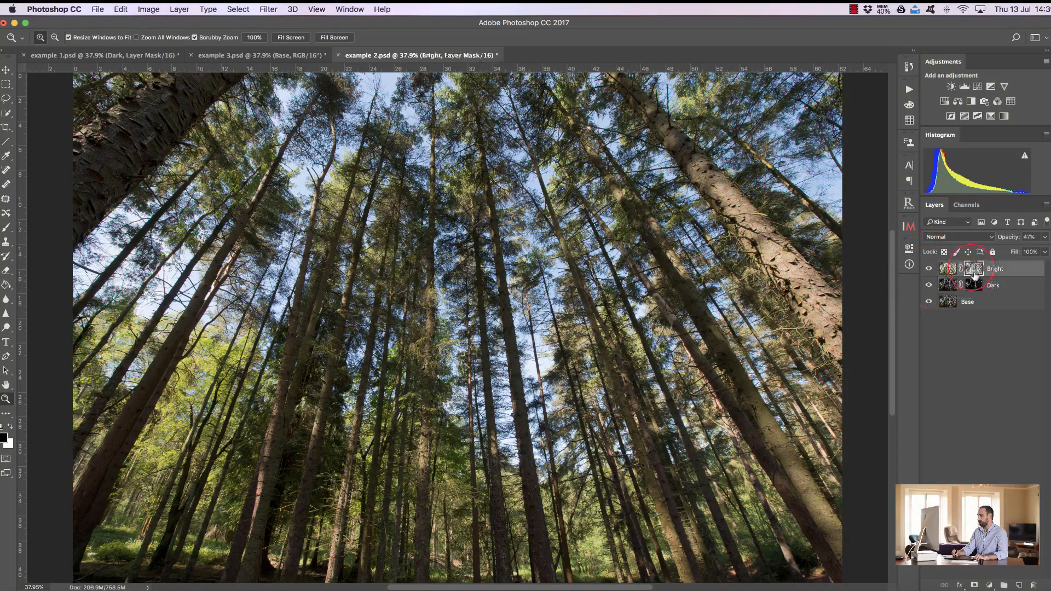
pyautogui.keyDown('alt'); pyautogui.click(973, 272); pyautogui.keyUp('alt')
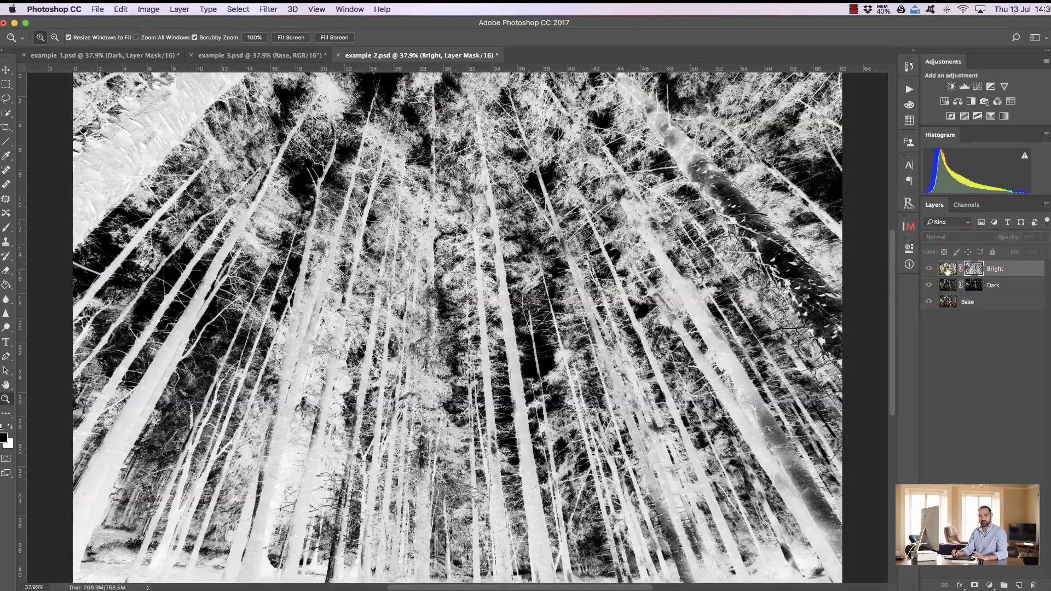
pyautogui.click(947, 271)
# Delete the layer masks from the Bright and Dark layers and set the Bright layer's opacity to 100%
pyautogui.click(974, 271)
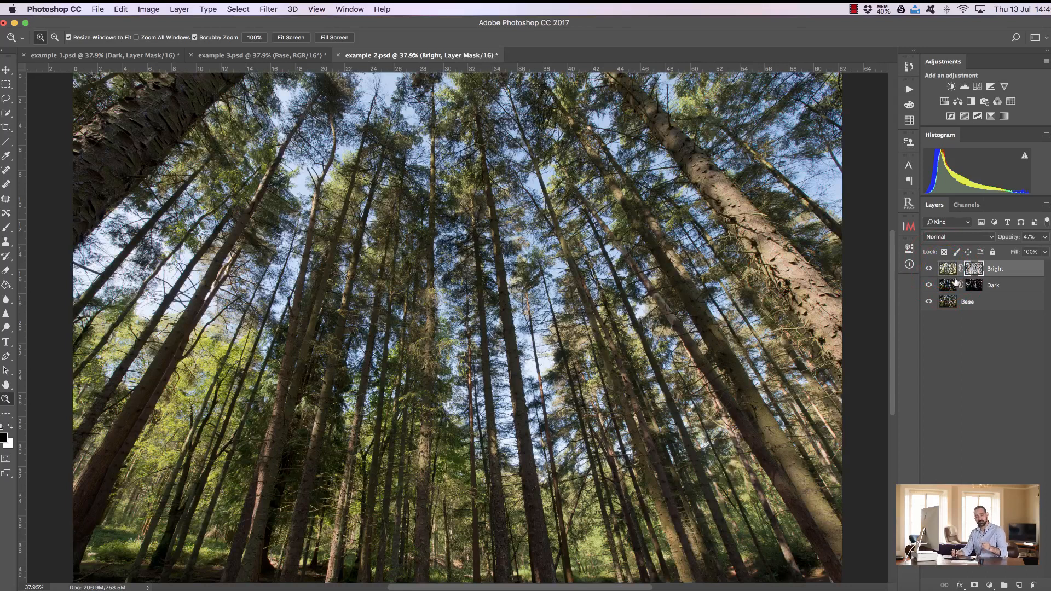
pyautogui.moveTo(973, 278); pyautogui.dragTo(1035, 586)
pyautogui.click(975, 286)
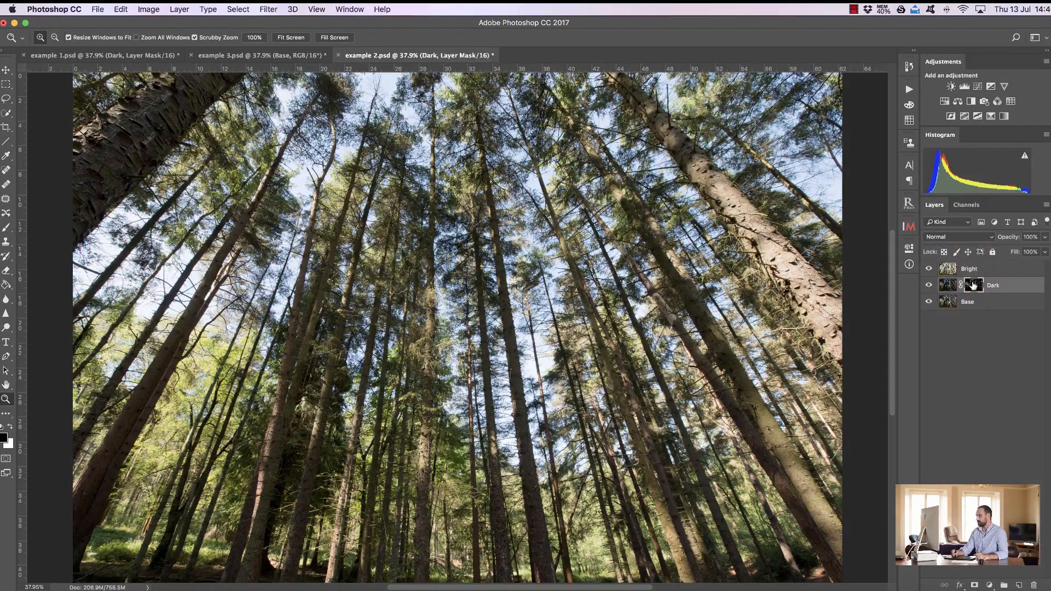
pyautogui.moveTo(985, 291); pyautogui.dragTo(1034, 585)
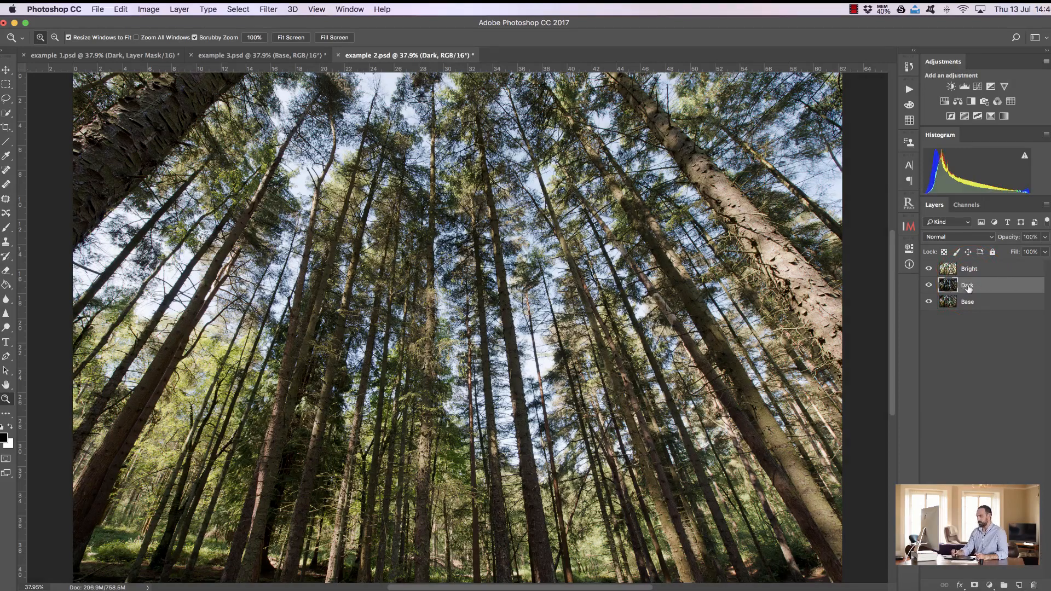
pyautogui.click(984, 271)
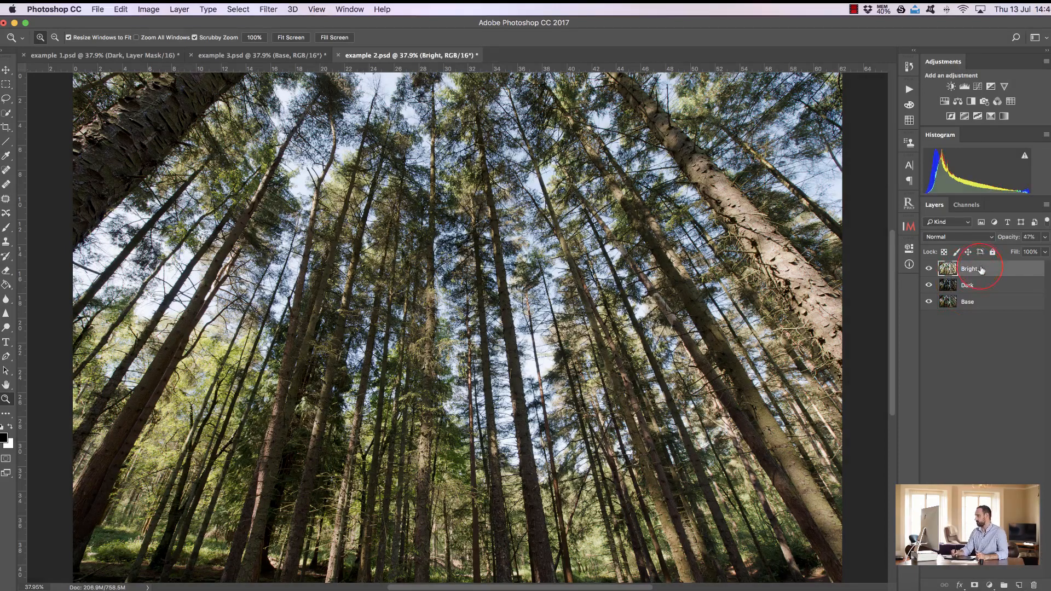
pyautogui.moveTo(1003, 238); pyautogui.dragTo(1050, 238)
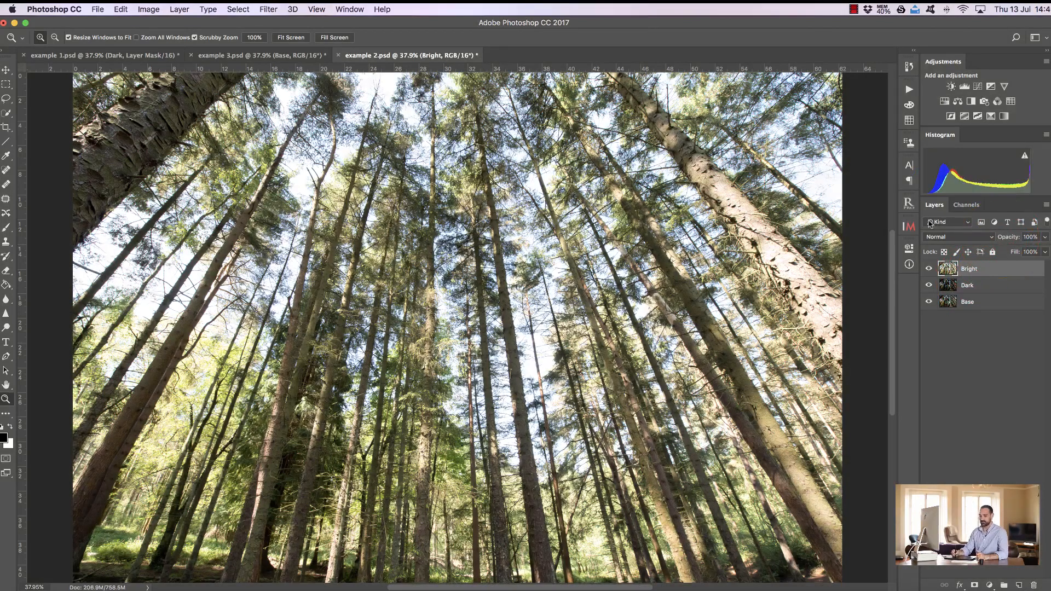
# Generate a Darks 1 luminosity mask with InstaMask
pyautogui.click(910, 227)
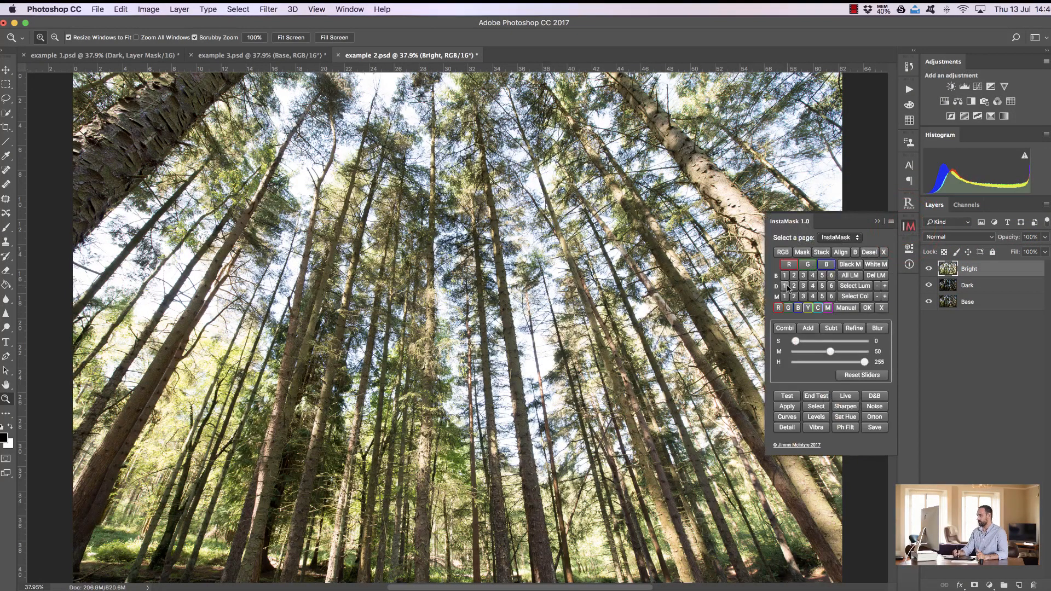
pyautogui.click(784, 287)
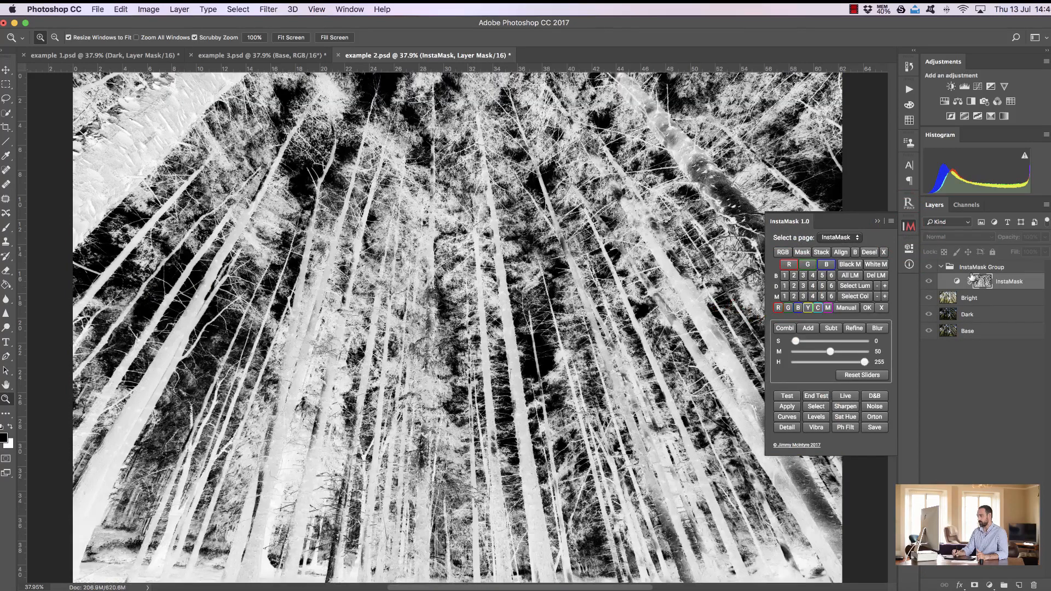
# Apply the Darks 1 luminosity mask to the Bright layer and reduce that layer's opacity to 57%
pyautogui.click(984, 301)
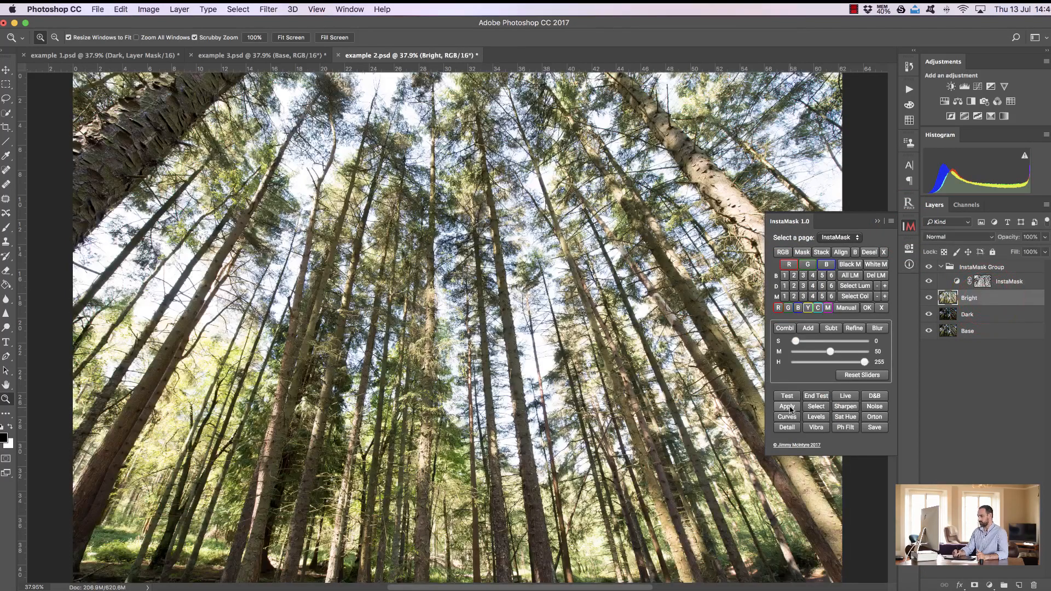
pyautogui.click(788, 407)
pyautogui.click(877, 221)
pyautogui.moveTo(1014, 235); pyautogui.dragTo(992, 237)
# Compare the forest image with the masked Blended layer and the Dark layer each switched off and on
pyautogui.click(928, 269)
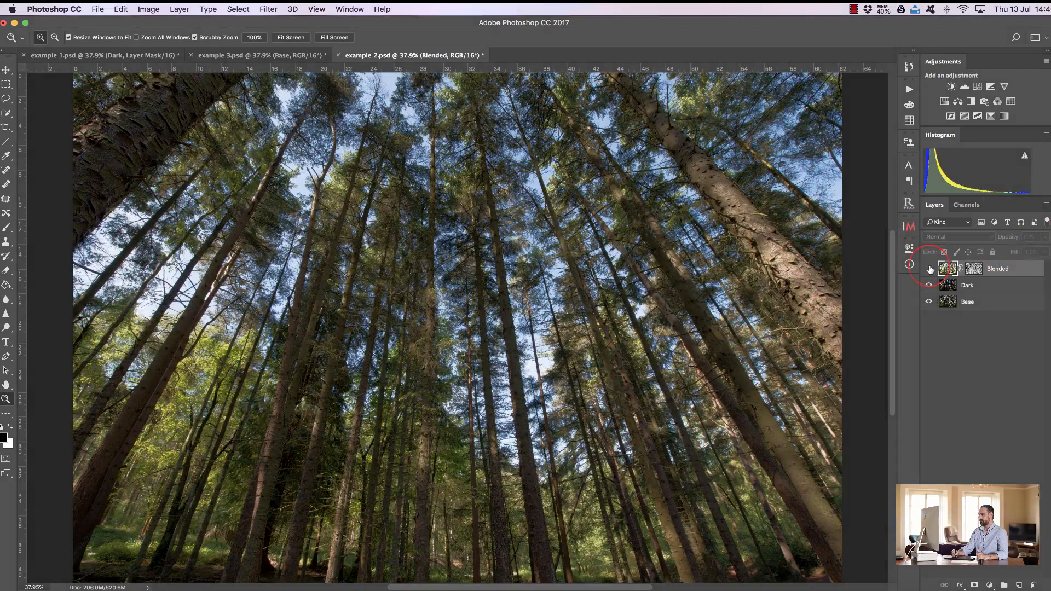
pyautogui.click(928, 269)
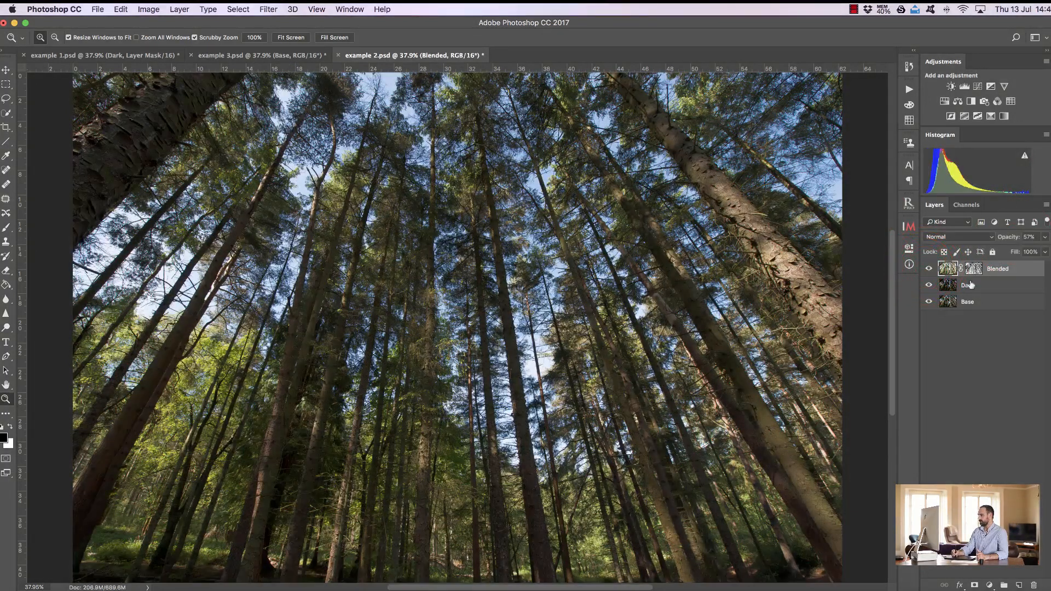
pyautogui.click(930, 285)
pyautogui.click(929, 285)
# Hide the Blended and Dark layers and generate a Brights 1 luminosity mask with InstaMask above the Dark layer
pyautogui.click(928, 268)
pyautogui.click(987, 286)
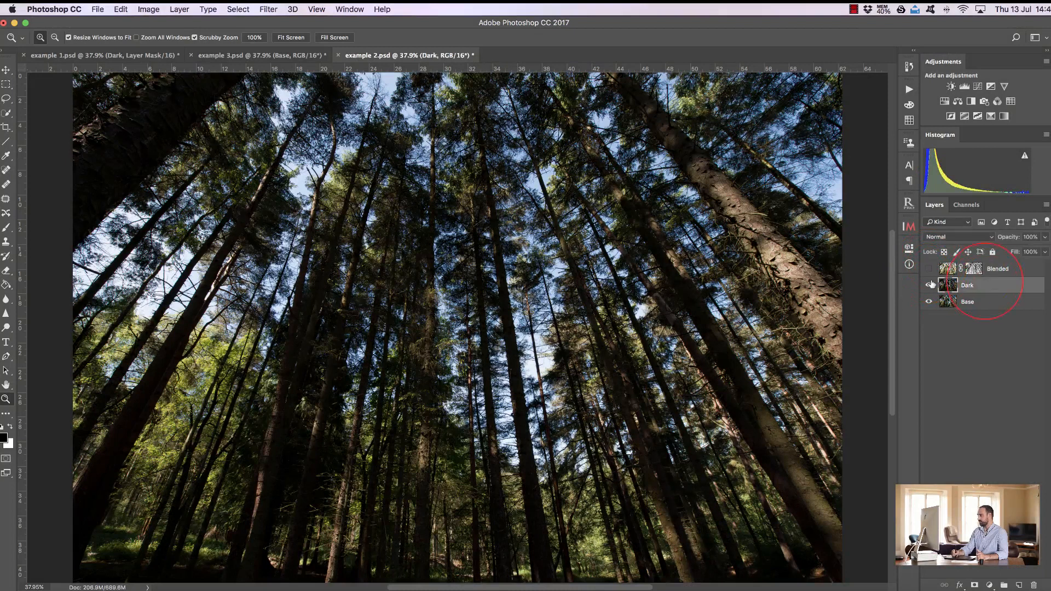
pyautogui.click(929, 285)
pyautogui.click(909, 226)
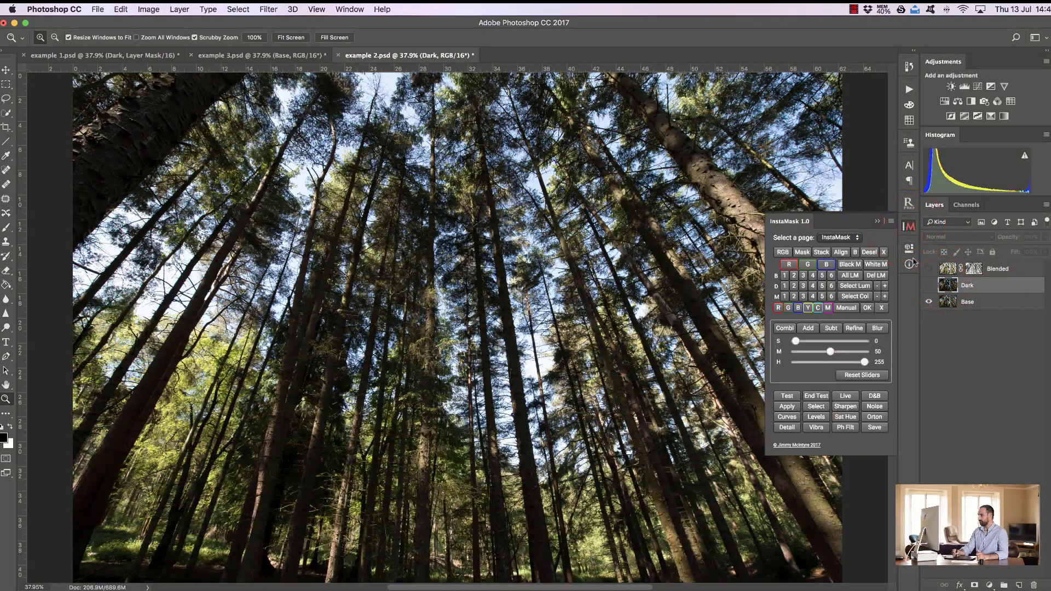
pyautogui.click(785, 276)
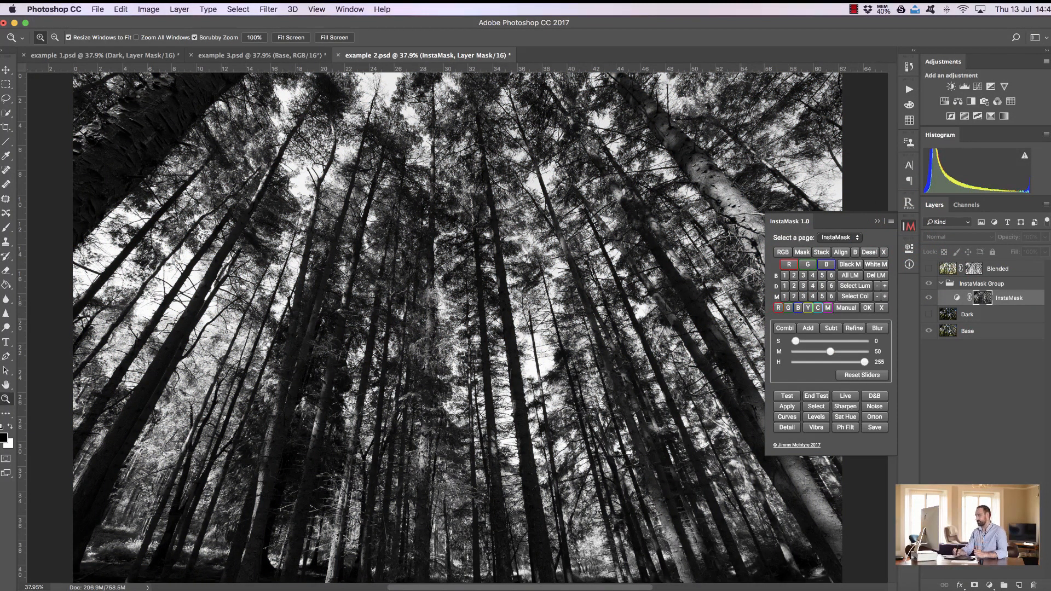
# Restrict the luminosity mask to midtones 69 and highlights 203, and apply it to the Dark layer
pyautogui.moveTo(830, 351); pyautogui.dragTo(849, 362)
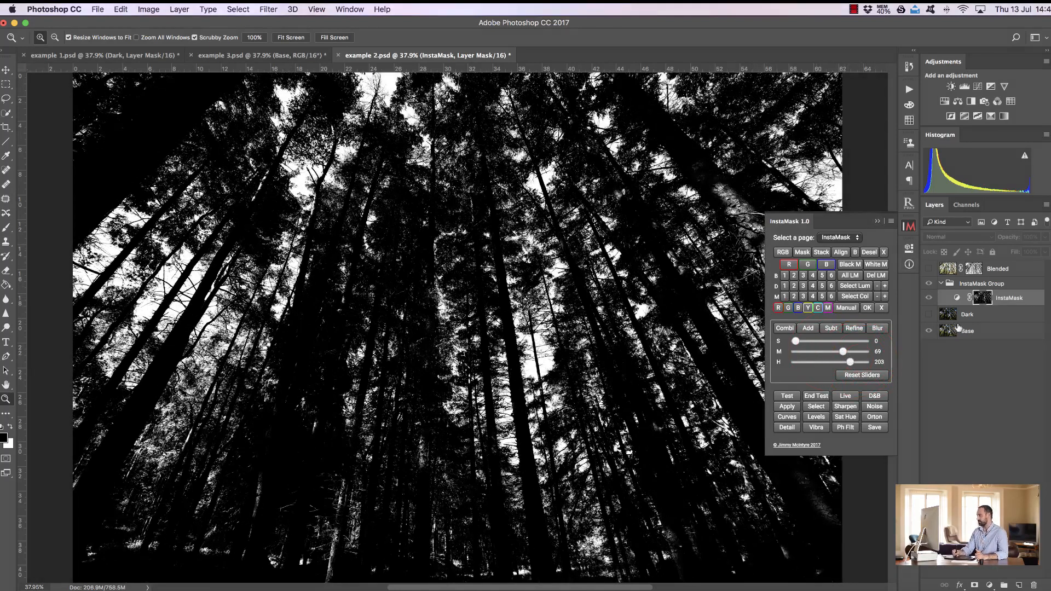
pyautogui.click(980, 316)
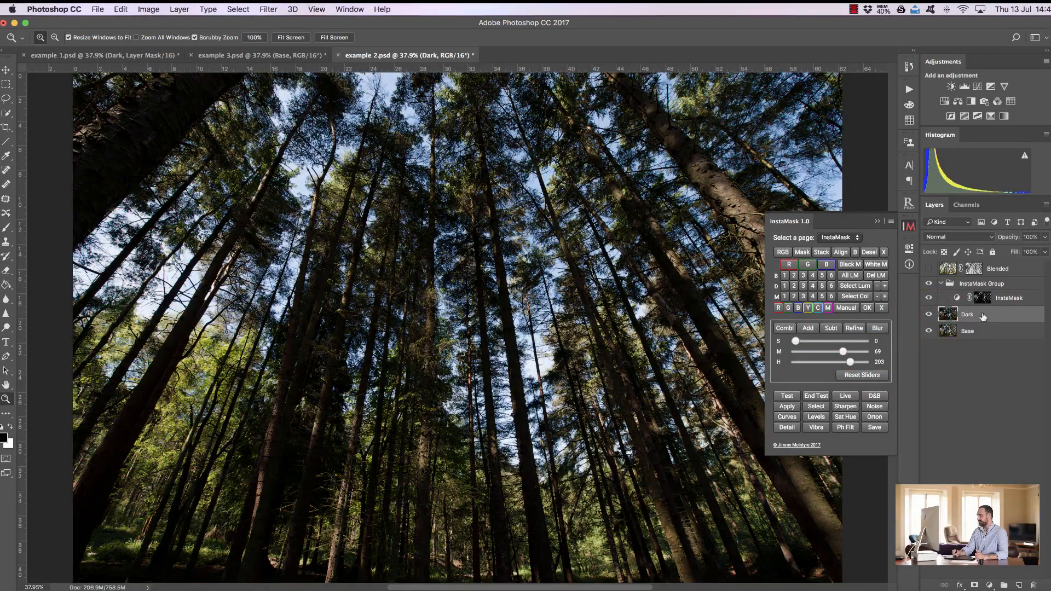
pyautogui.click(786, 406)
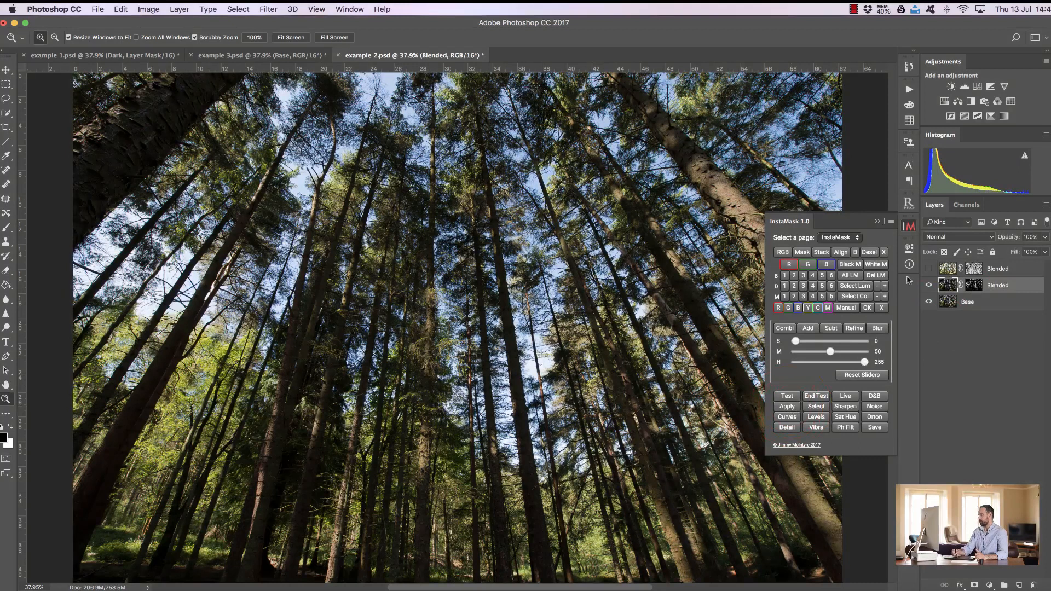
pyautogui.click(879, 221)
# Compare the forest image with both Blended layers switched off and on, leaving both visible
pyautogui.click(1004, 269)
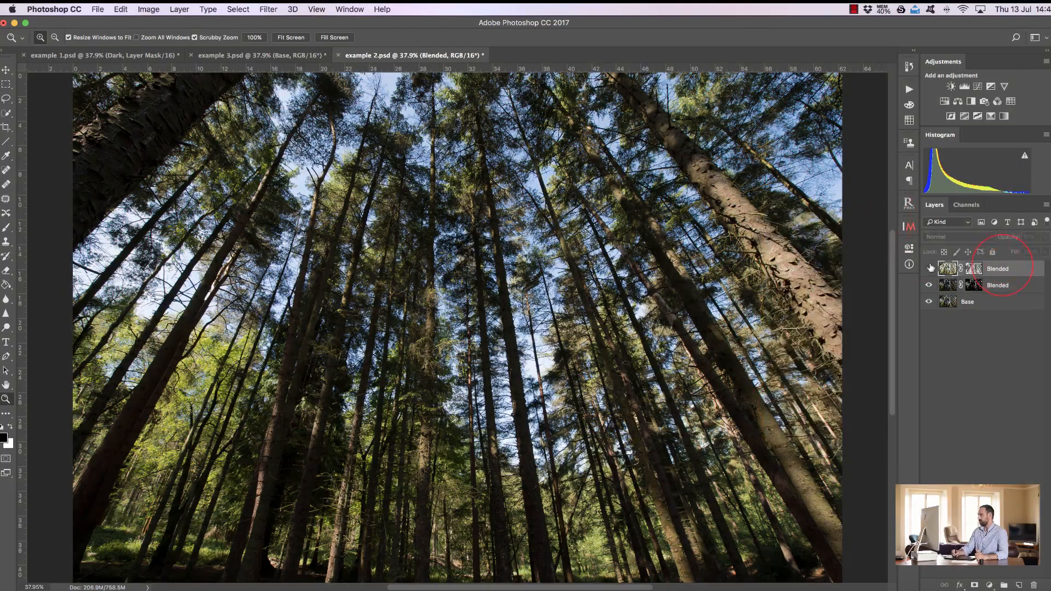
pyautogui.click(929, 269)
pyautogui.click(929, 269)
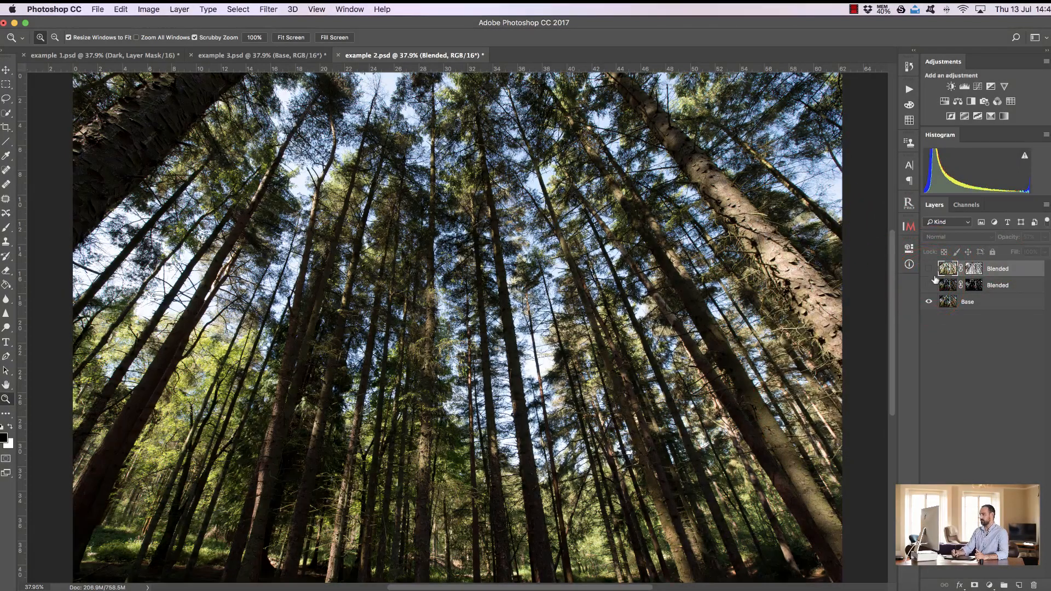
pyautogui.click(929, 268)
pyautogui.click(929, 286)
pyautogui.click(929, 285)
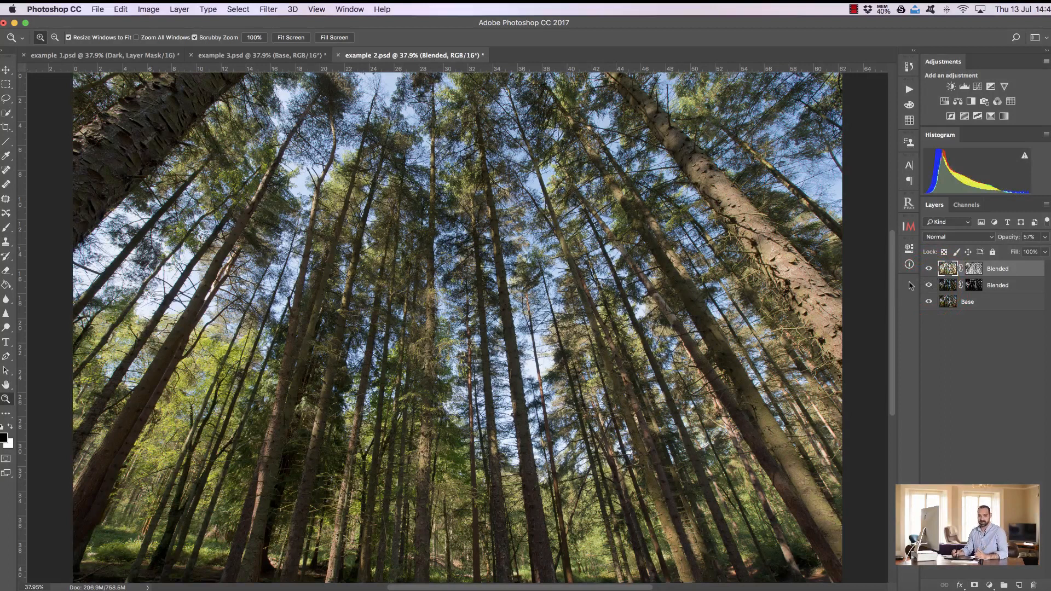
# Delete the layer masks from both Blended layers
pyautogui.moveTo(973, 268); pyautogui.dragTo(1034, 585)
pyautogui.click(974, 284)
pyautogui.moveTo(974, 285); pyautogui.dragTo(1035, 584)
# Review the dark and bright exposure actions available in the Easy Actions set
pyautogui.click(909, 89)
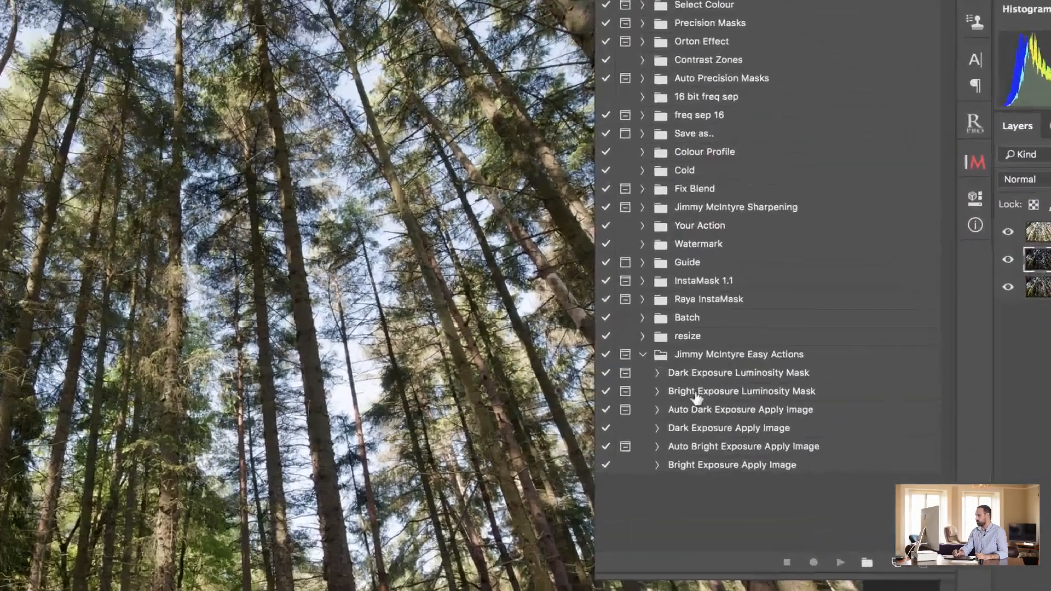
pyautogui.click(695, 392)
pyautogui.click(693, 410)
pyautogui.click(692, 428)
pyautogui.click(692, 447)
pyautogui.click(692, 464)
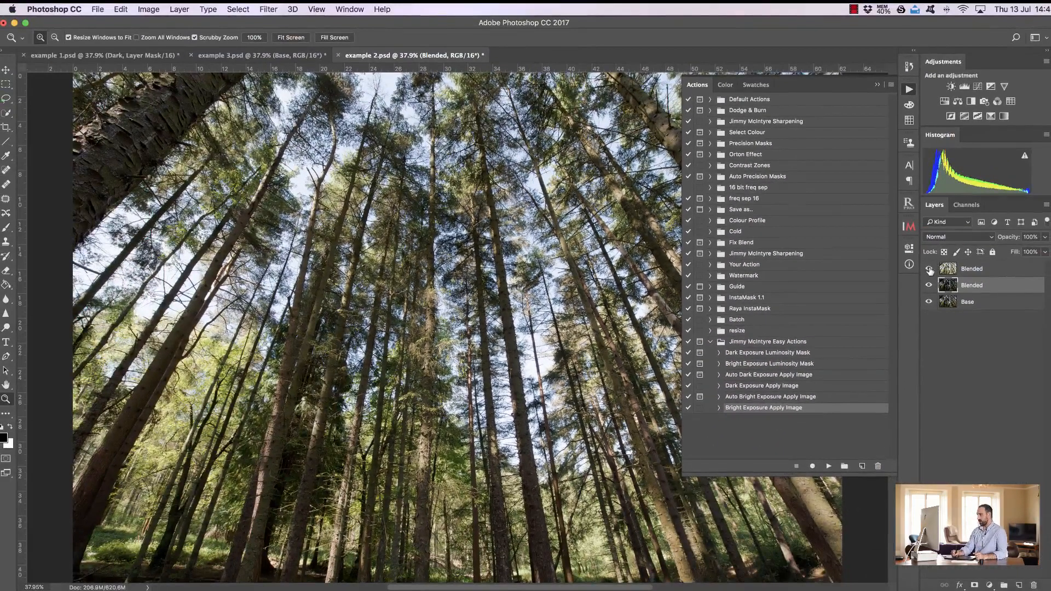
# Hide the top Blended layer and run the Dark Exposure Apply Image action on the lower Blended layer
pyautogui.click(929, 268)
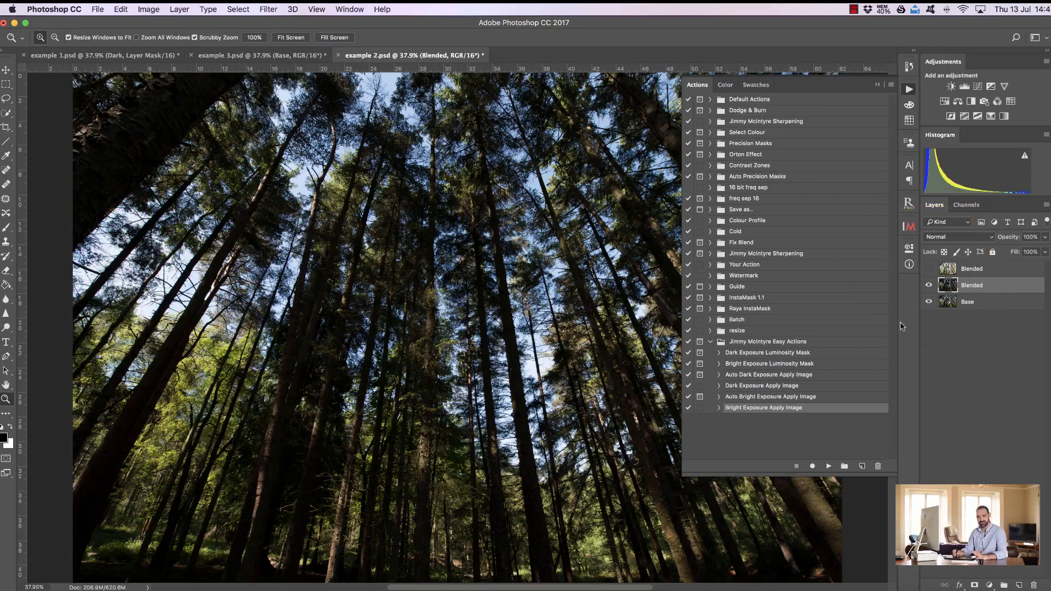
pyautogui.click(719, 387)
pyautogui.click(744, 387)
pyautogui.click(720, 386)
pyautogui.click(929, 287)
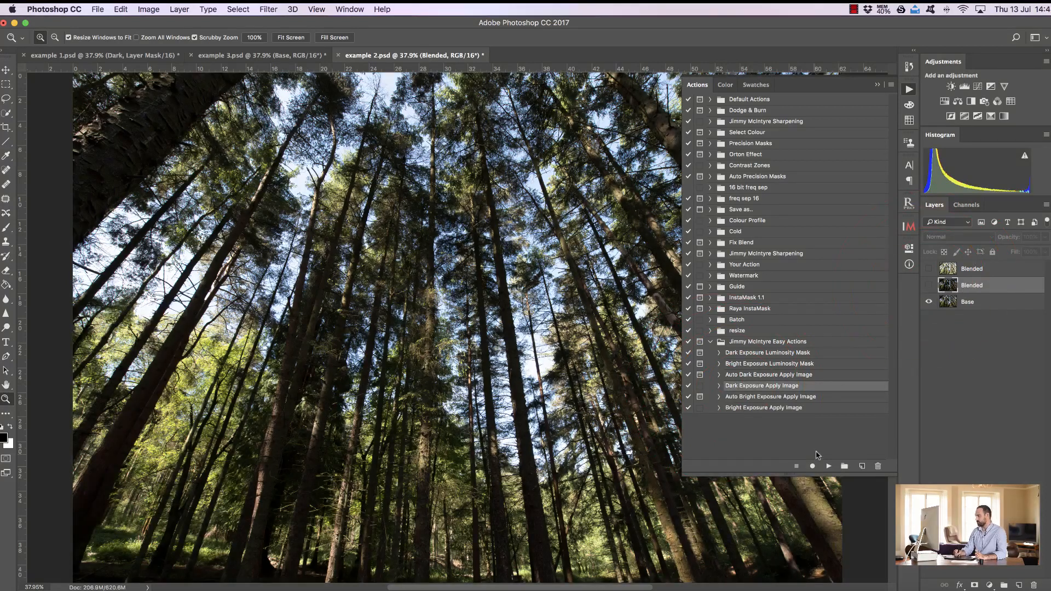
pyautogui.click(829, 466)
# Compare the image with the lower Blended layer off and on, and delete that layer's mask
pyautogui.click(929, 285)
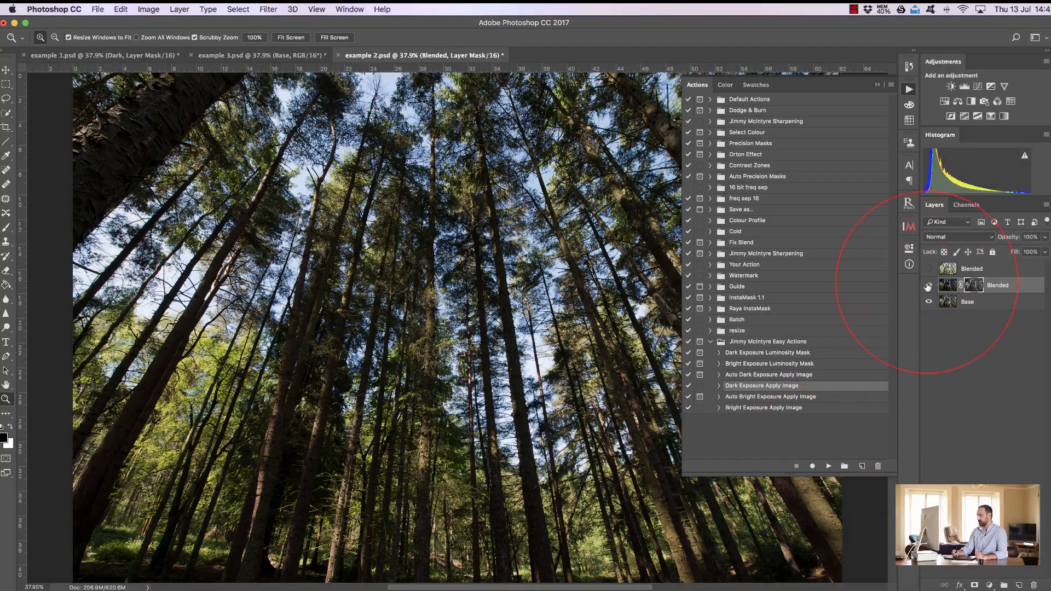
pyautogui.click(929, 286)
pyautogui.click(928, 286)
pyautogui.click(927, 286)
pyautogui.click(927, 287)
pyautogui.click(976, 292)
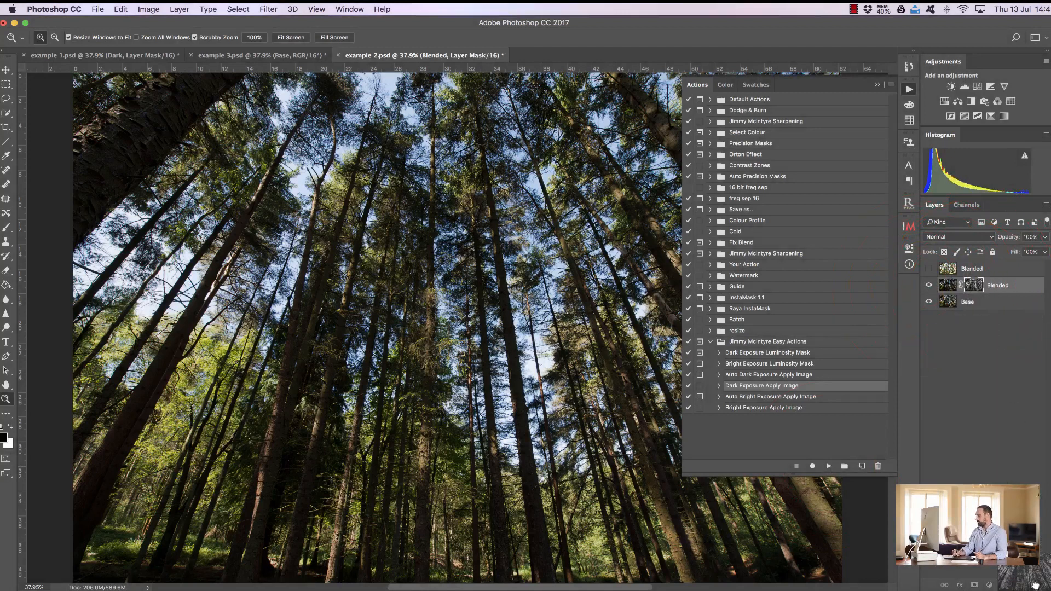
pyautogui.moveTo(1035, 585); pyautogui.dragTo(1035, 585)
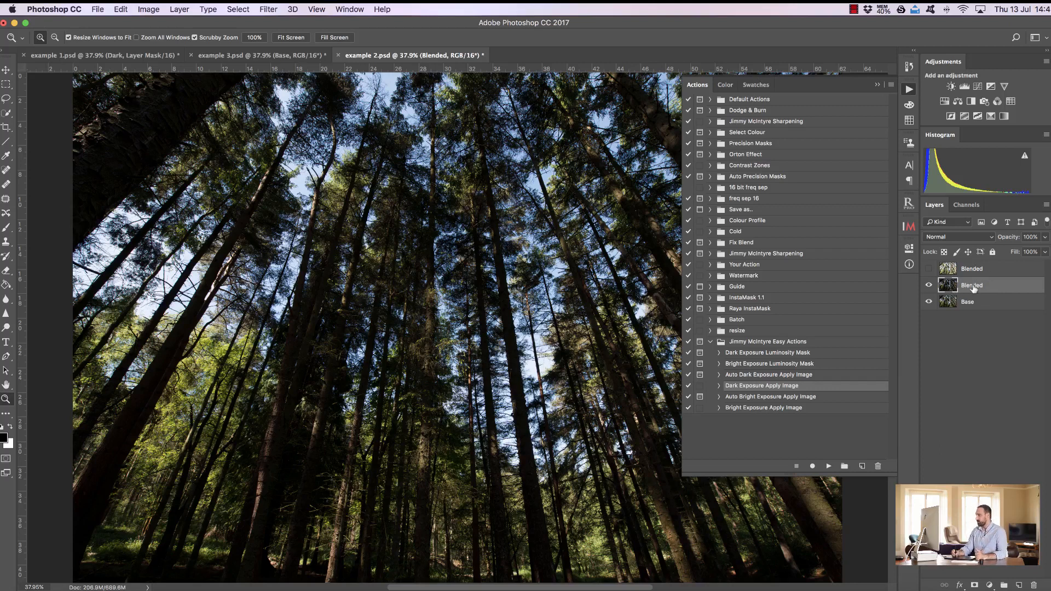
# Run the Auto Dark Exposure Apply Image action on the lower Blended layer, darkening its mask's midtones in Levels
pyautogui.click(746, 377)
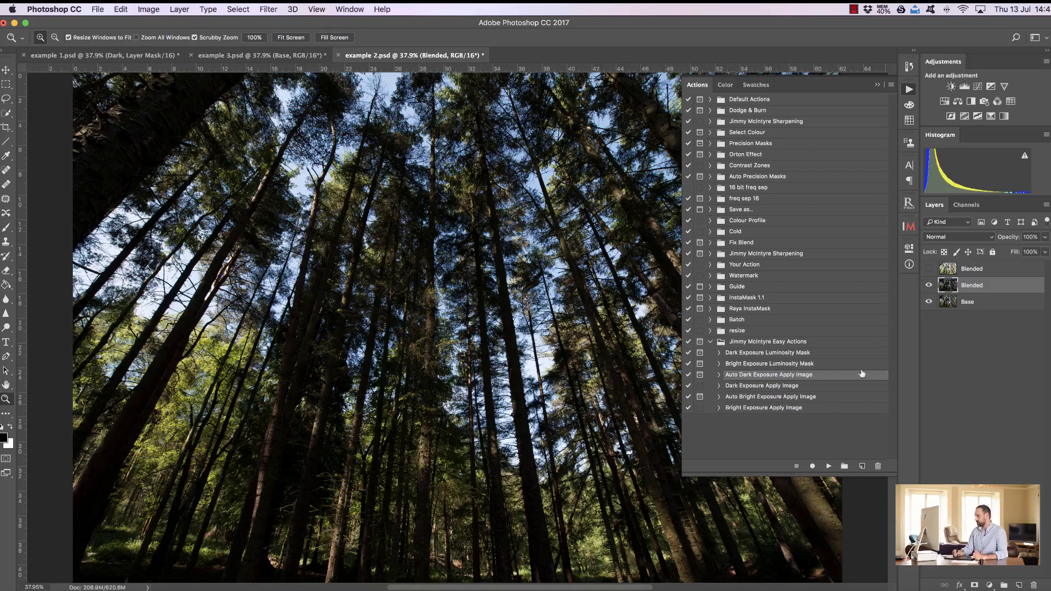
pyautogui.click(829, 466)
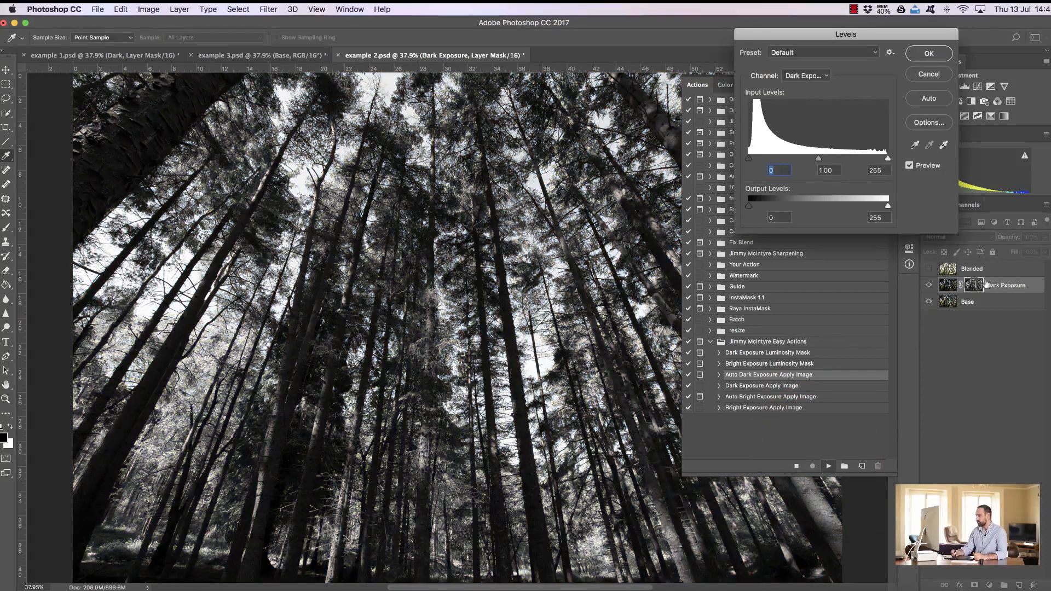
pyautogui.moveTo(820, 158); pyautogui.dragTo(875, 159)
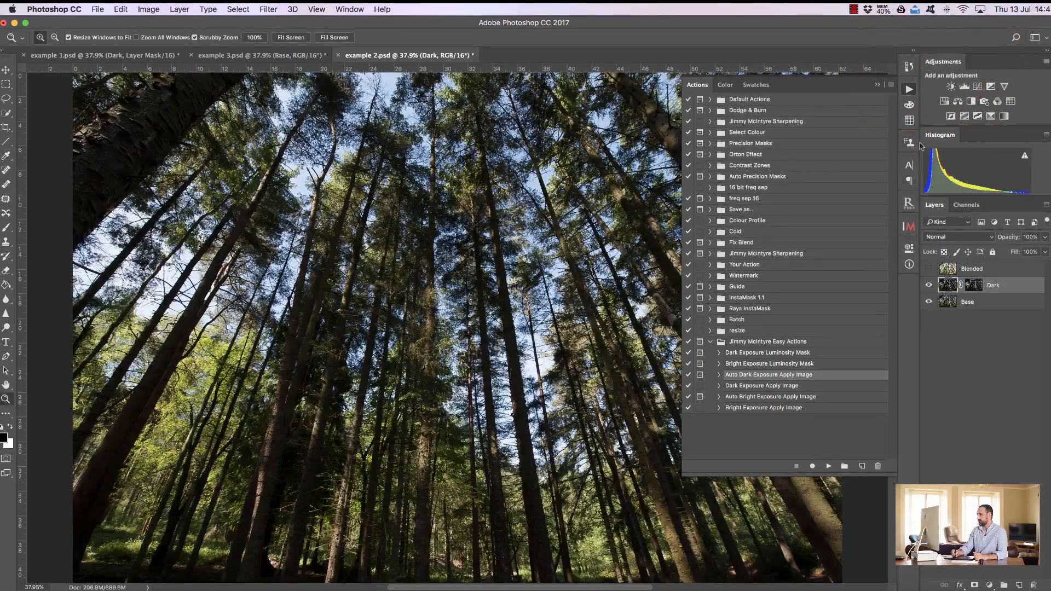
pyautogui.click(876, 86)
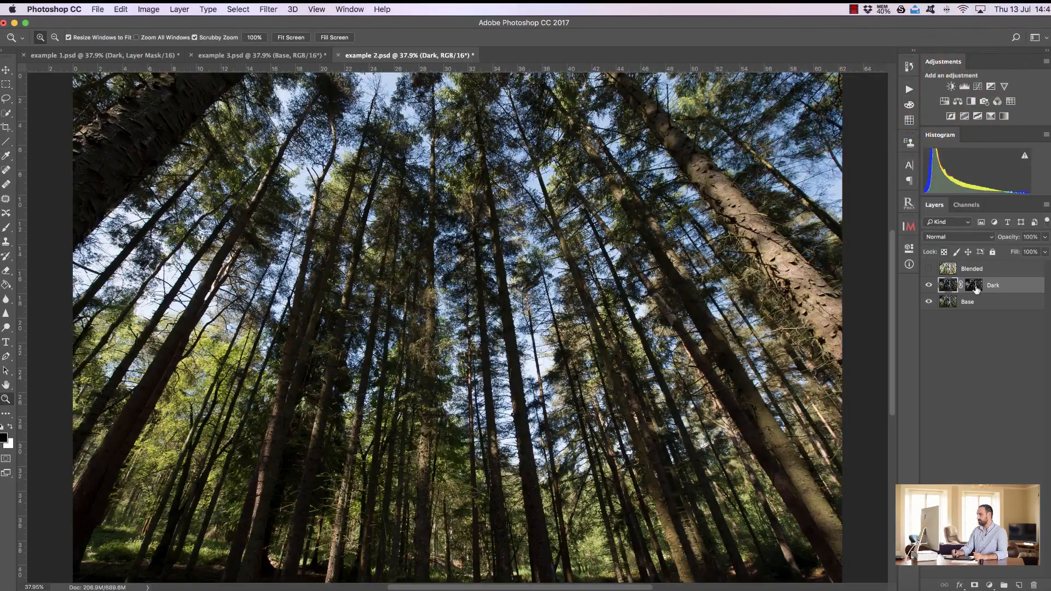
# Check how the sky highlights change with the masked Dark layer switched off and on
pyautogui.click(929, 286)
pyautogui.click(928, 285)
pyautogui.click(928, 285)
pyautogui.click(929, 286)
pyautogui.click(930, 287)
pyautogui.click(929, 287)
# Show the top Blended layer and mask it with the Bright Exposure Apply Image action
pyautogui.click(979, 269)
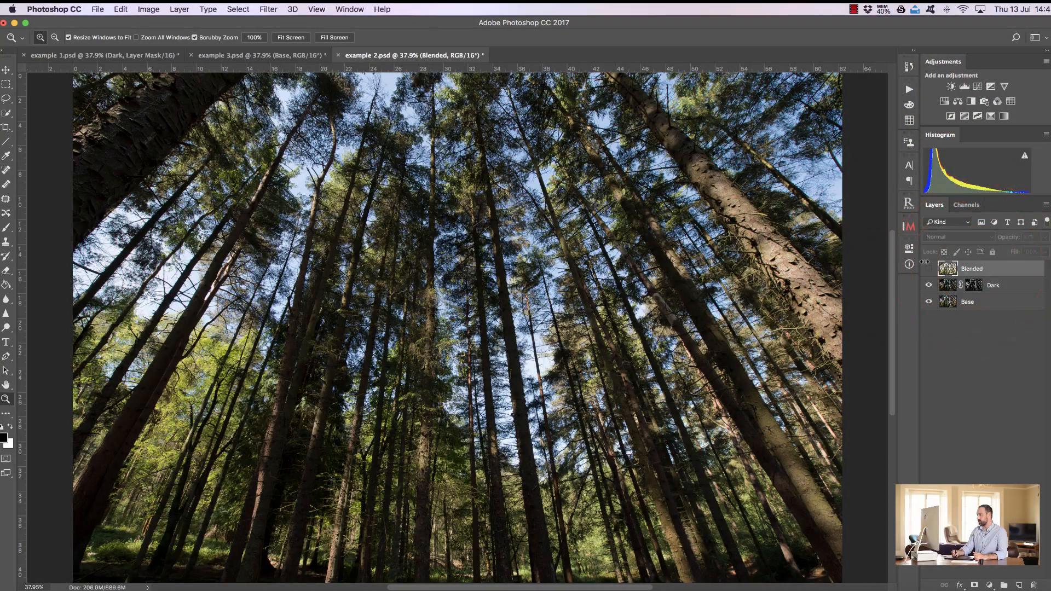
pyautogui.click(909, 91)
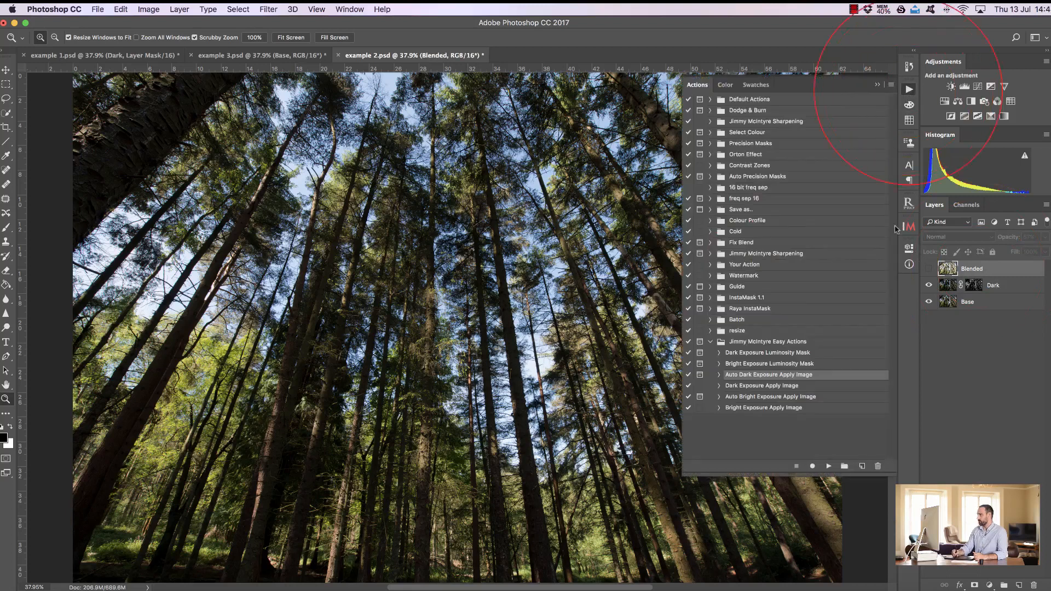
pyautogui.click(929, 268)
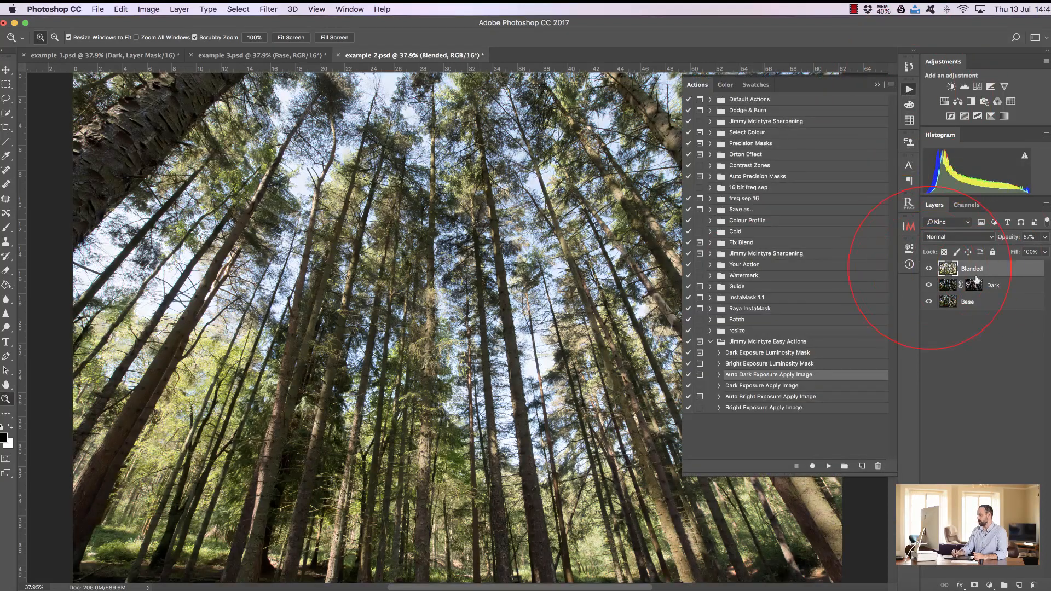
pyautogui.click(733, 410)
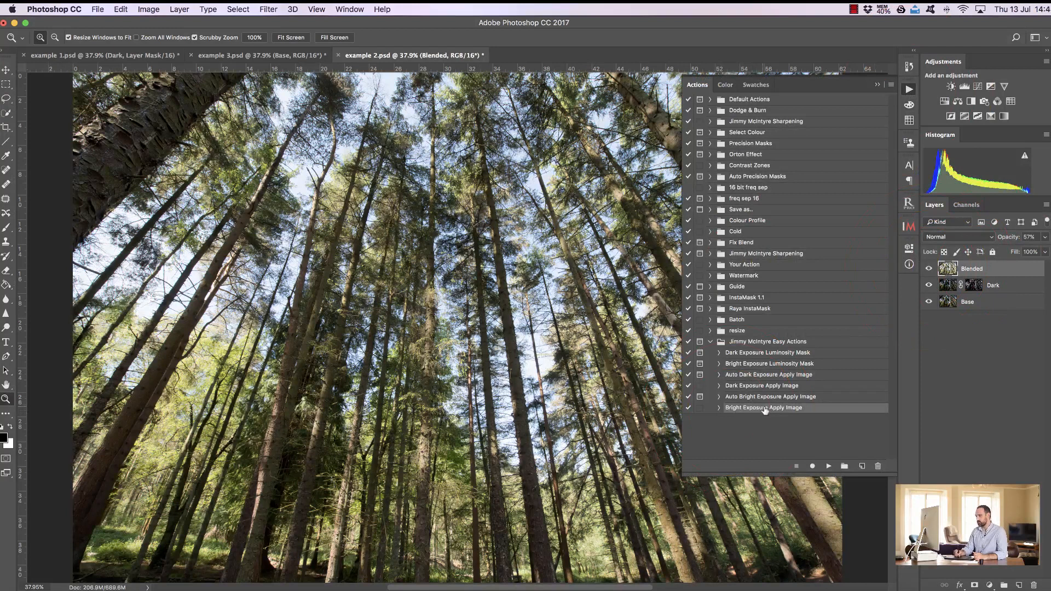
pyautogui.click(829, 466)
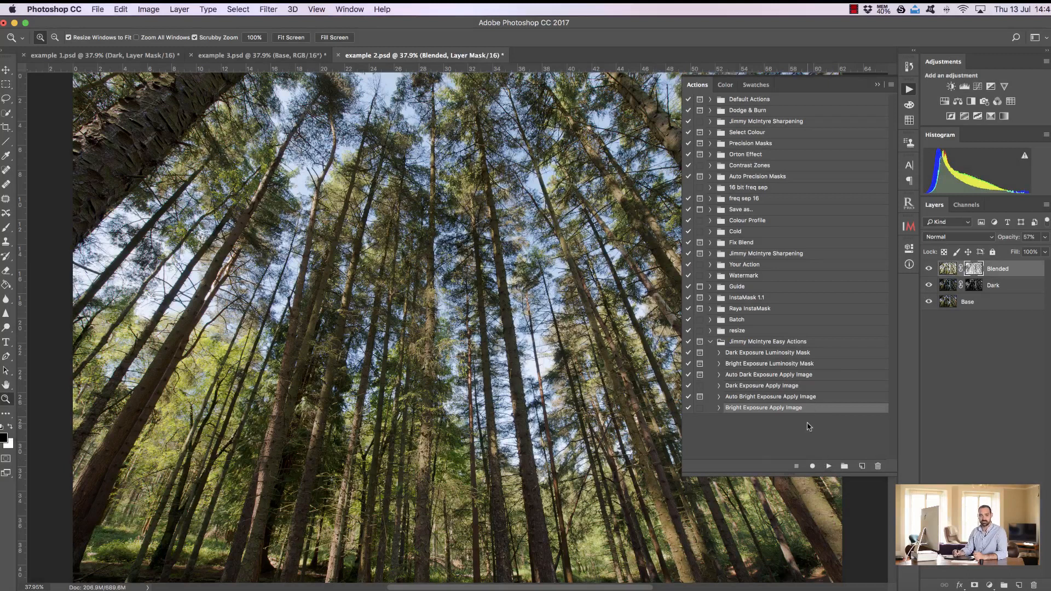
# Replace the top layer's mask using Auto Bright Exposure Apply Image, with Levels midtones at 0.70 and white input at 238
pyautogui.moveTo(978, 278); pyautogui.dragTo(1034, 585)
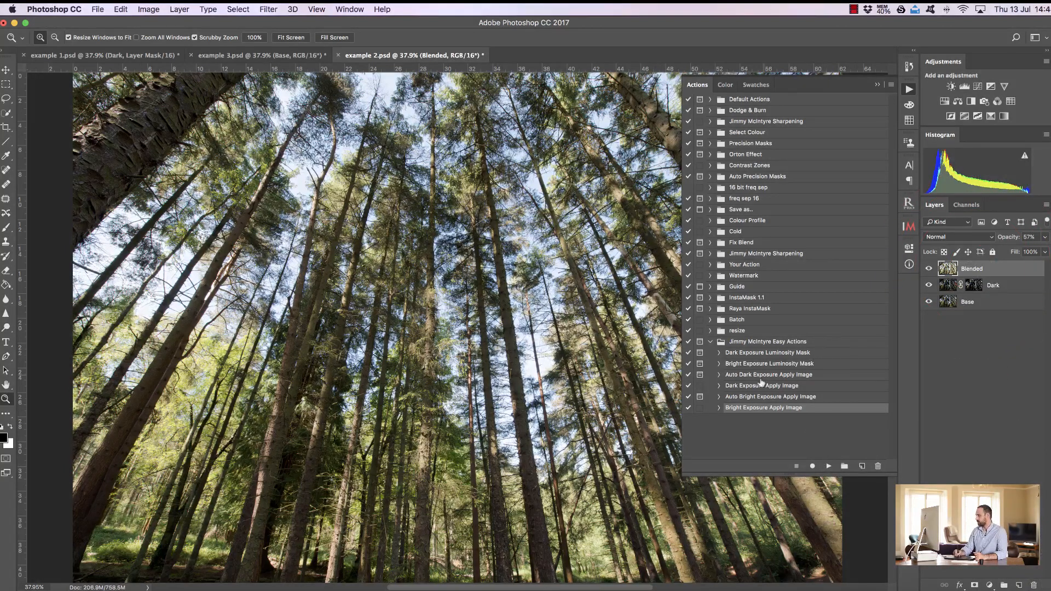
pyautogui.click(757, 399)
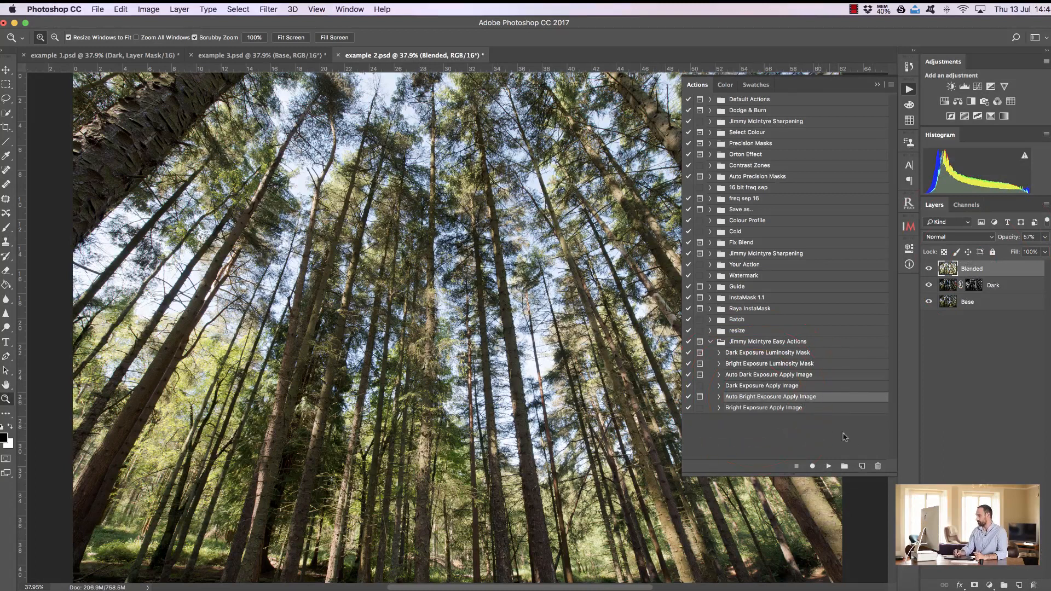
pyautogui.click(829, 467)
pyautogui.moveTo(820, 160); pyautogui.dragTo(879, 159)
pyautogui.click(888, 160)
pyautogui.click(929, 54)
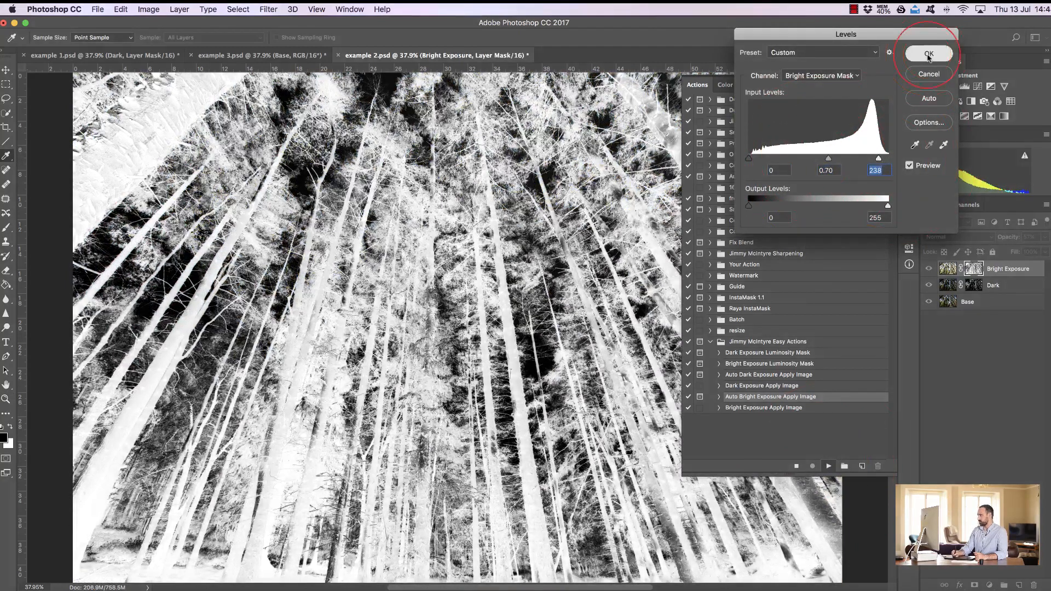
# Set the Bright layer's opacity to 48% and compare the blend with that layer off and on
pyautogui.moveTo(1015, 242); pyautogui.dragTo(1009, 243)
pyautogui.click(930, 273)
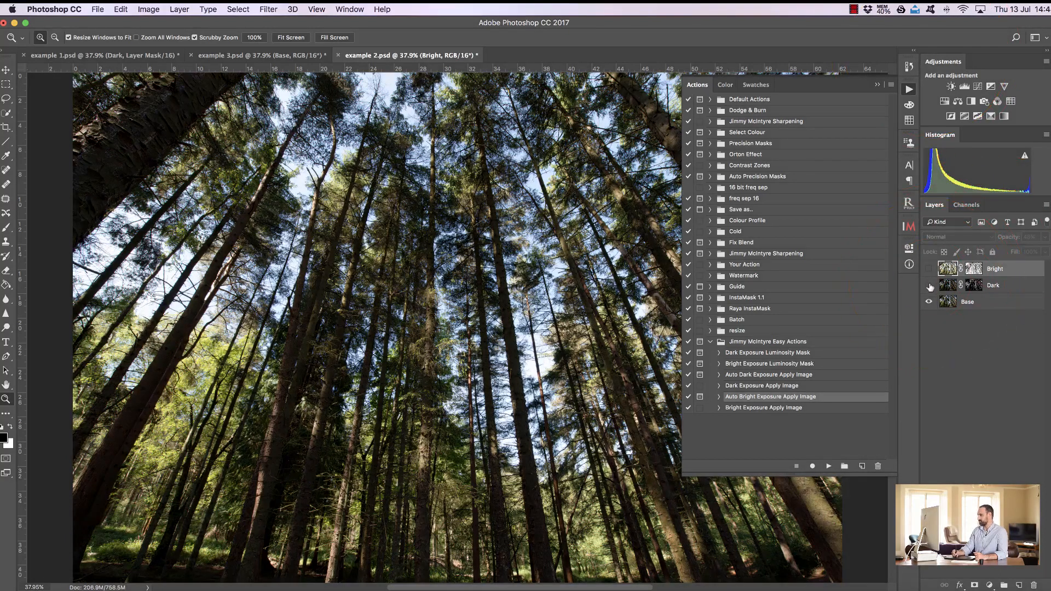
pyautogui.click(930, 269)
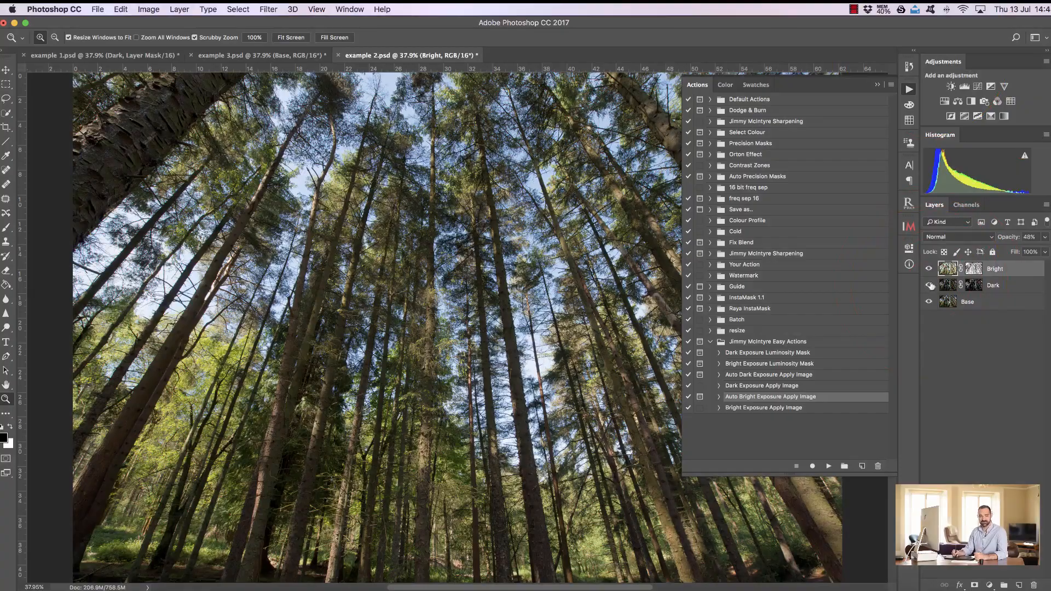
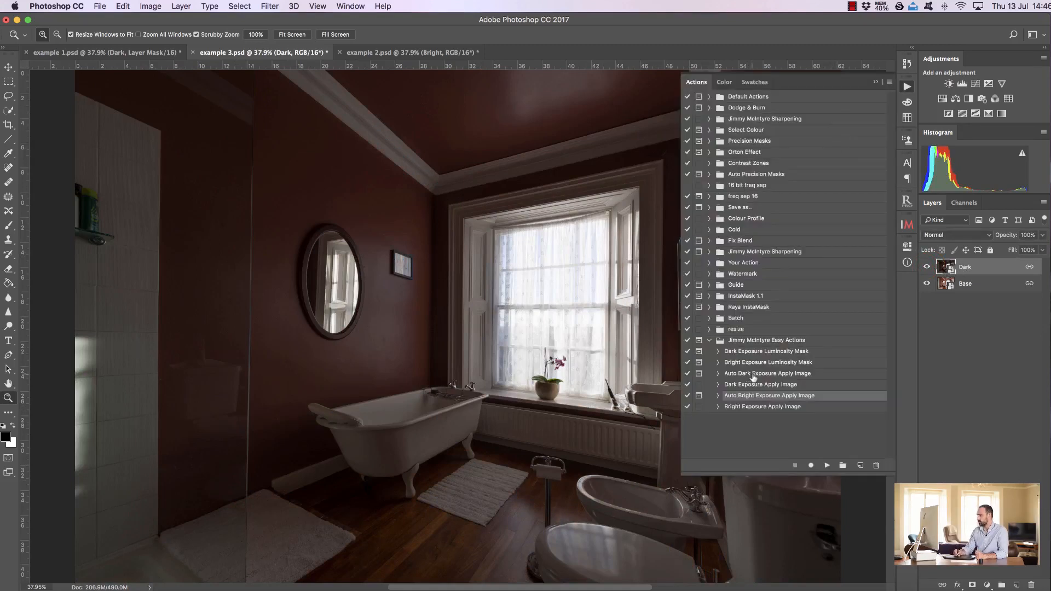
# Mask the Dark layer with the Auto Dark Exposure Apply Image action, setting the Levels midtones to 0.65
pyautogui.click(754, 374)
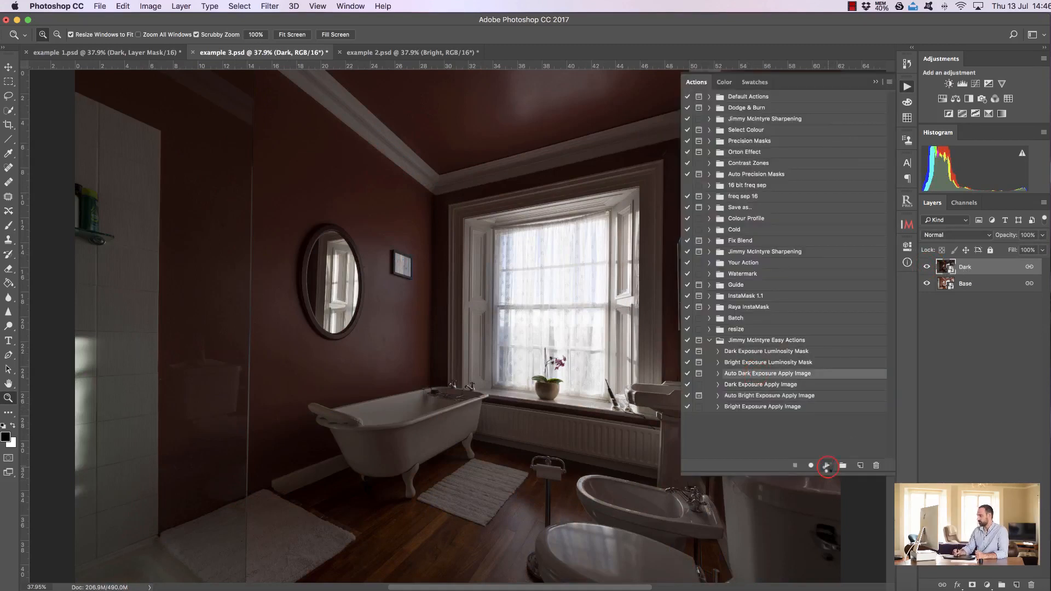
pyautogui.click(827, 466)
pyautogui.moveTo(817, 156); pyautogui.dragTo(836, 156)
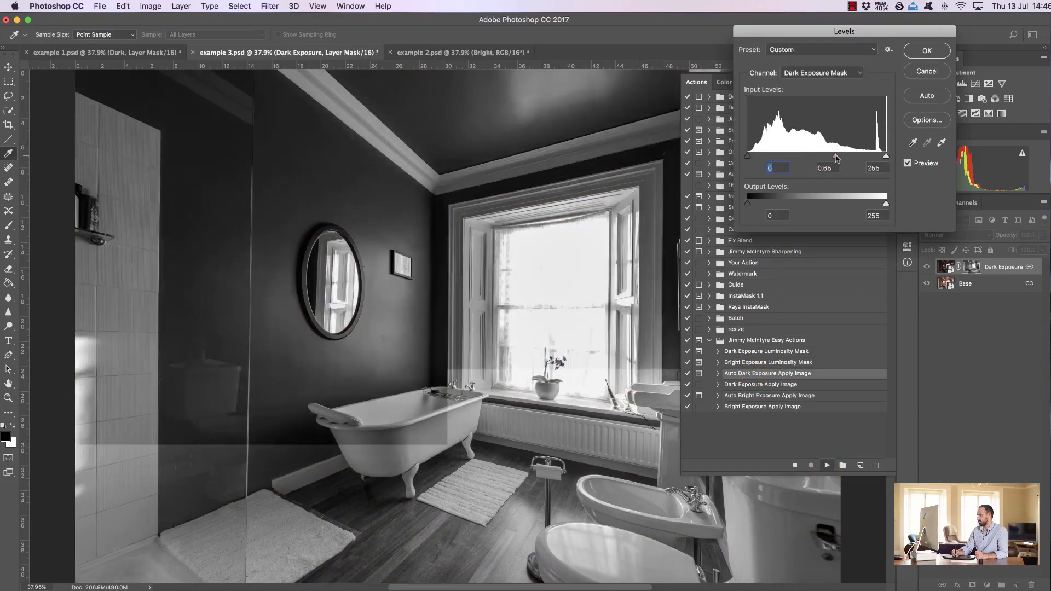
pyautogui.click(921, 53)
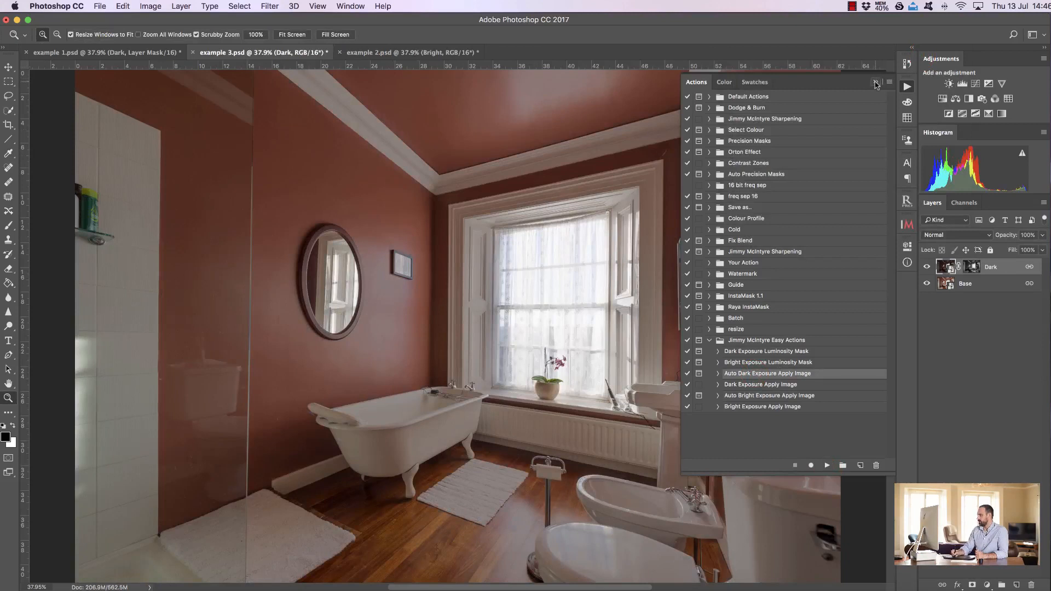
pyautogui.click(876, 83)
# Compare the bathroom blend with the masked Dark layer off and on, in full view and close up
pyautogui.click(929, 268)
pyautogui.click(928, 268)
pyautogui.click(927, 267)
pyautogui.click(925, 267)
pyautogui.click(925, 267)
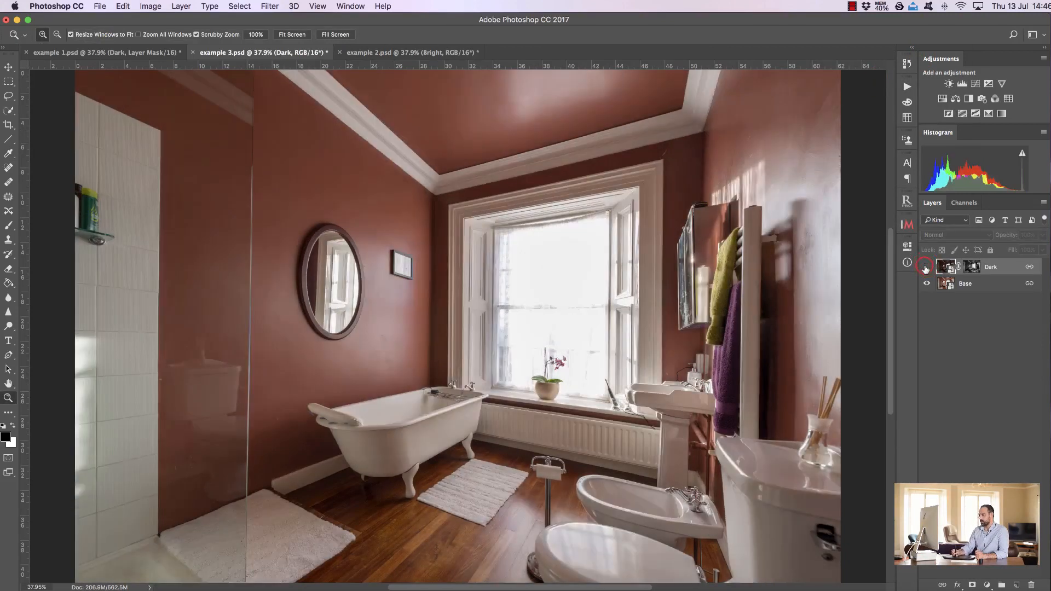
pyautogui.click(923, 268)
pyautogui.click(924, 267)
pyautogui.click(803, 280)
pyautogui.click(927, 268)
pyautogui.click(927, 267)
# Inspect the wall, shower glass and mirror up close with the Dark layer off and on
pyautogui.click(292, 34)
pyautogui.click(111, 329)
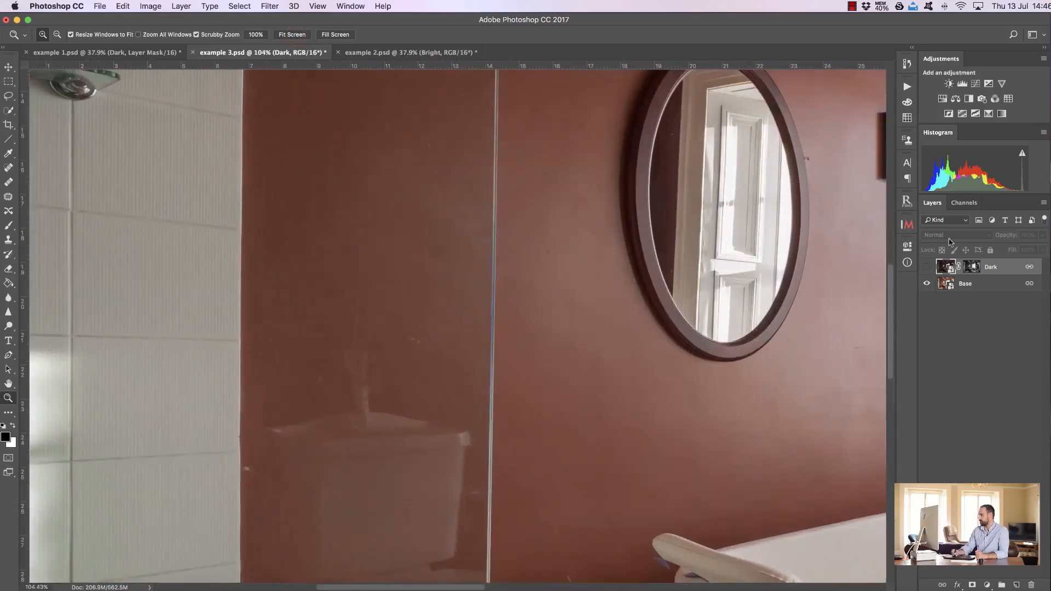
pyautogui.click(926, 268)
pyautogui.click(927, 267)
pyautogui.click(925, 269)
pyautogui.click(925, 270)
pyautogui.click(290, 34)
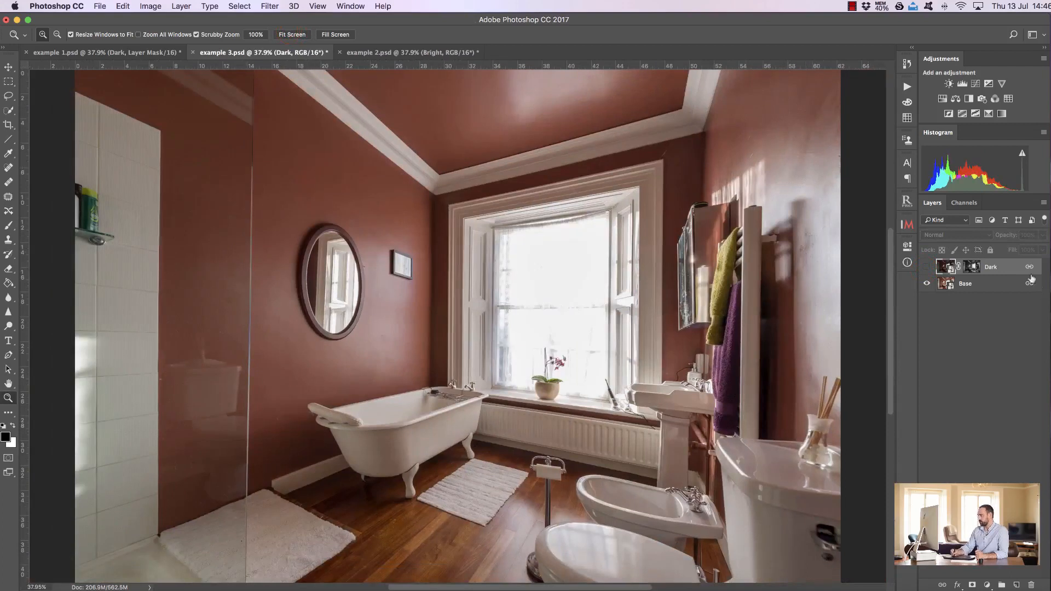
# Delete the layer mask from the hidden Dark layer
pyautogui.click(972, 267)
pyautogui.moveTo(971, 267); pyautogui.dragTo(1032, 585)
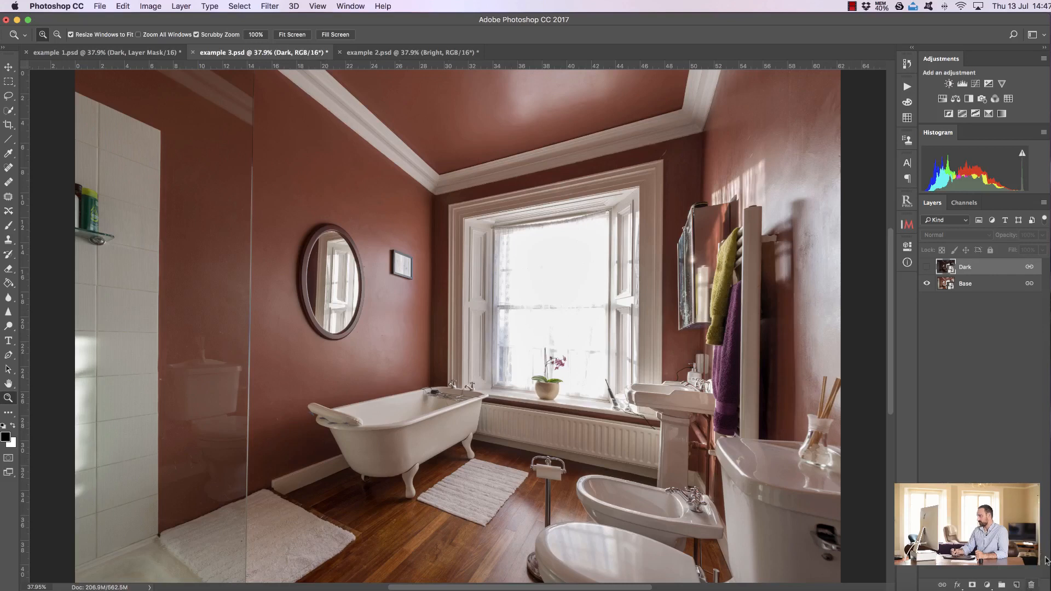
pyautogui.click(927, 267)
# Add a Curves adjustment layer and fill its mask using Apply Image with the merged RGB channel, Multiply blending and 100% opacity
pyautogui.click(975, 84)
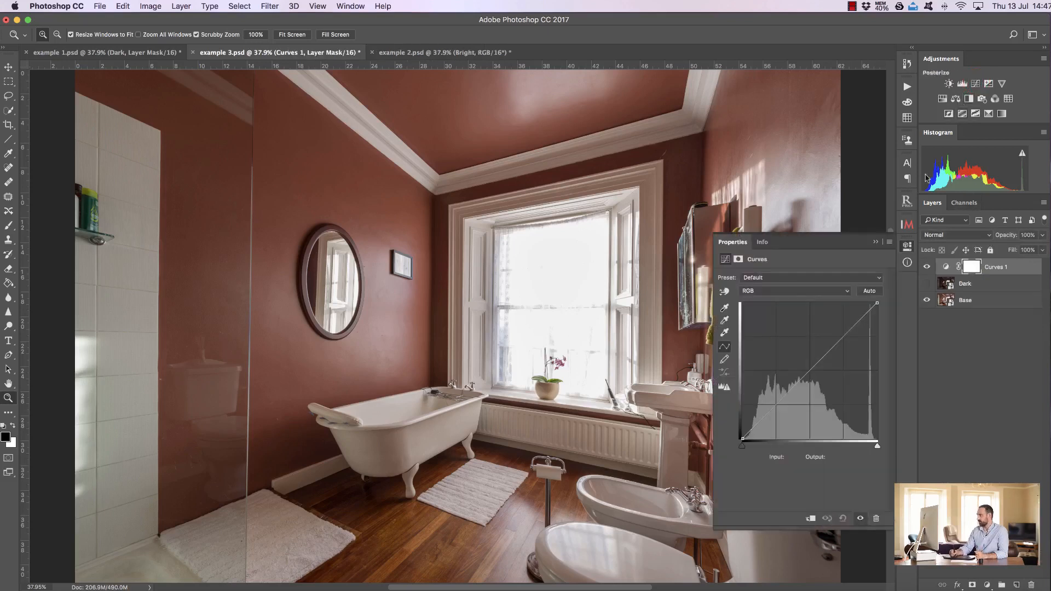
pyautogui.click(875, 241)
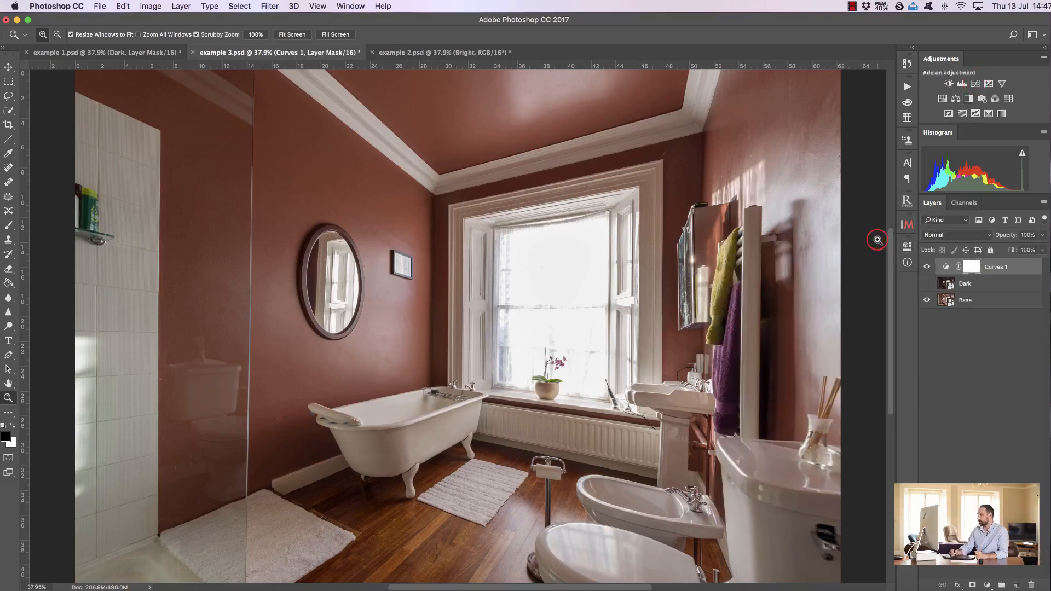
pyautogui.click(147, 6)
pyautogui.click(170, 172)
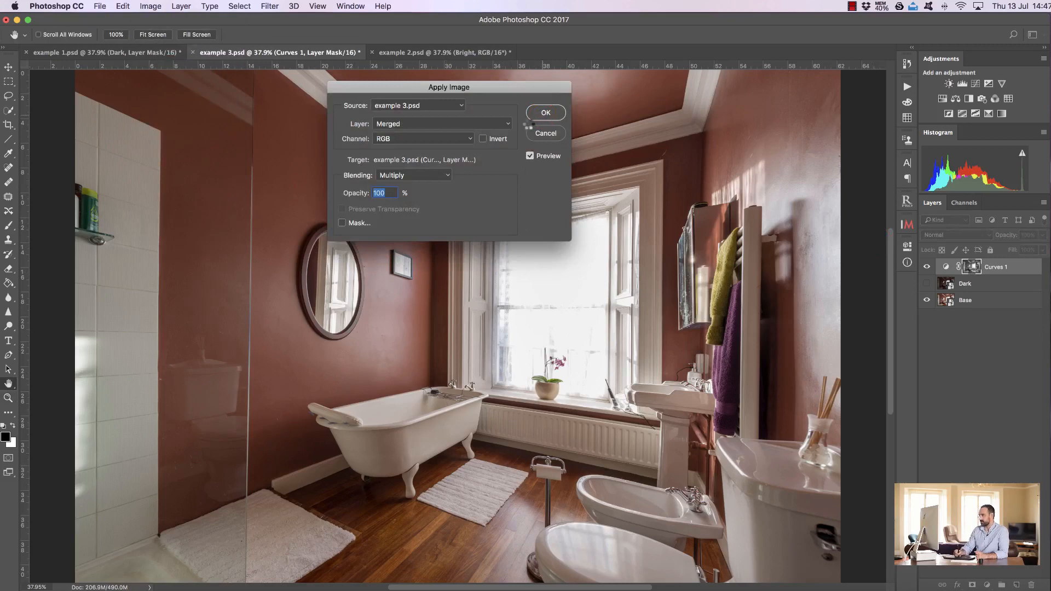
pyautogui.press('Return')
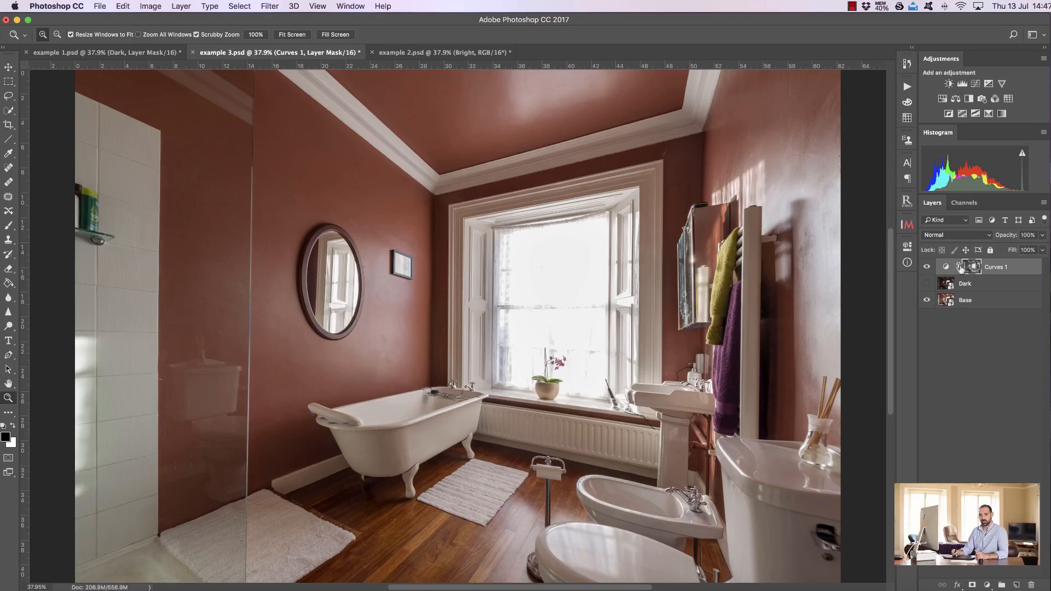
# Add a black layer mask to the Dark layer and make the layer visible
pyautogui.click(968, 284)
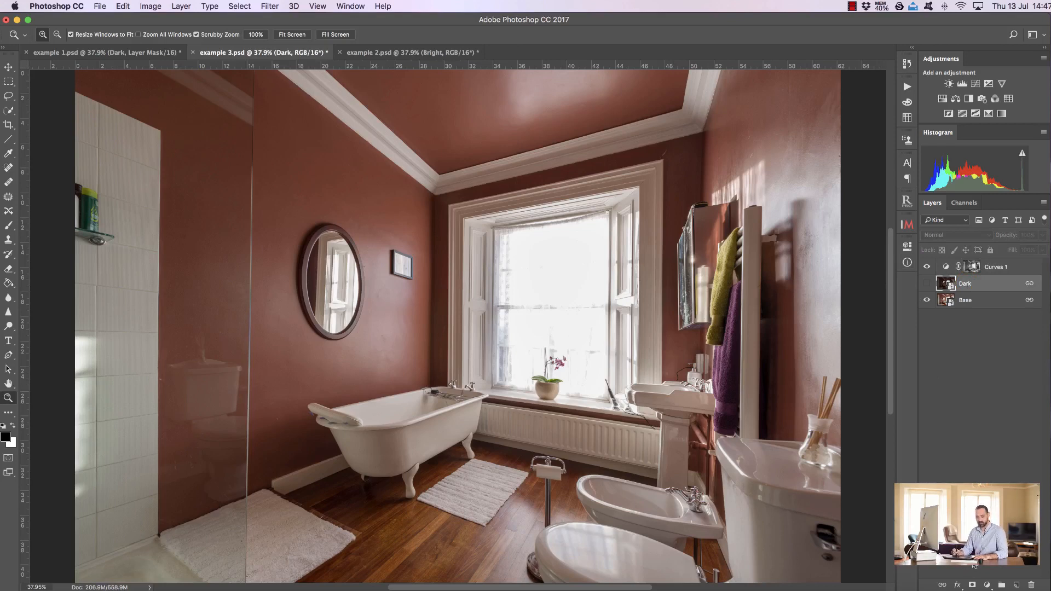
pyautogui.press('alt')
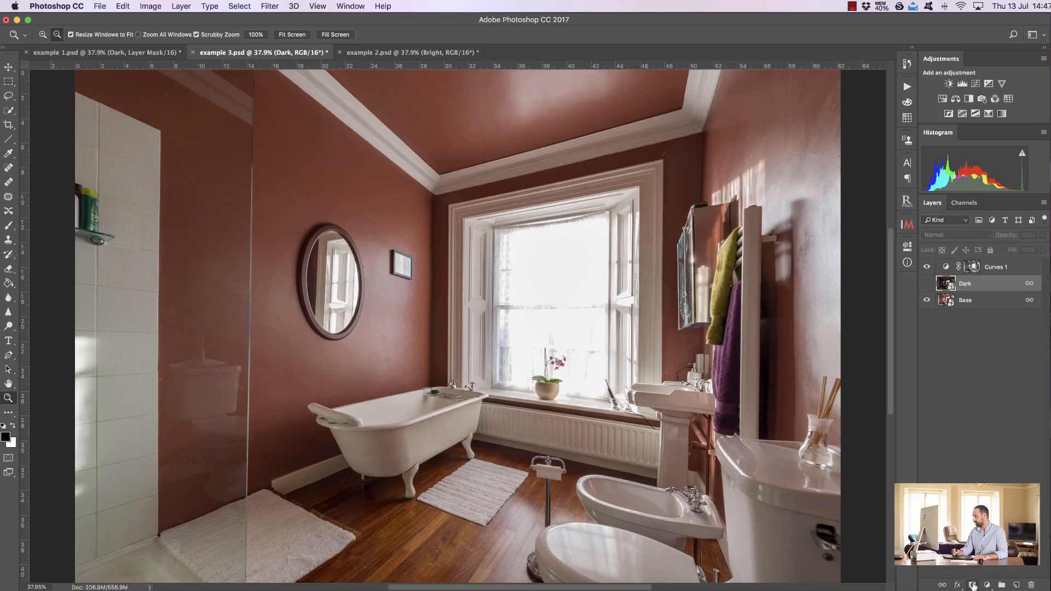
pyautogui.keyDown('alt'); pyautogui.click(973, 585); pyautogui.keyUp('alt')
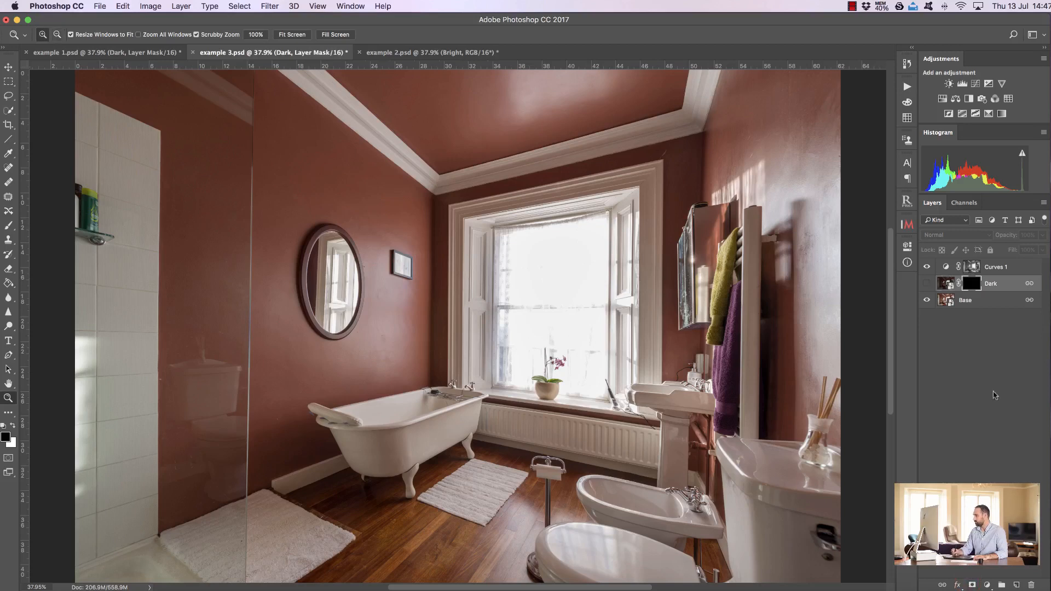
pyautogui.click(927, 283)
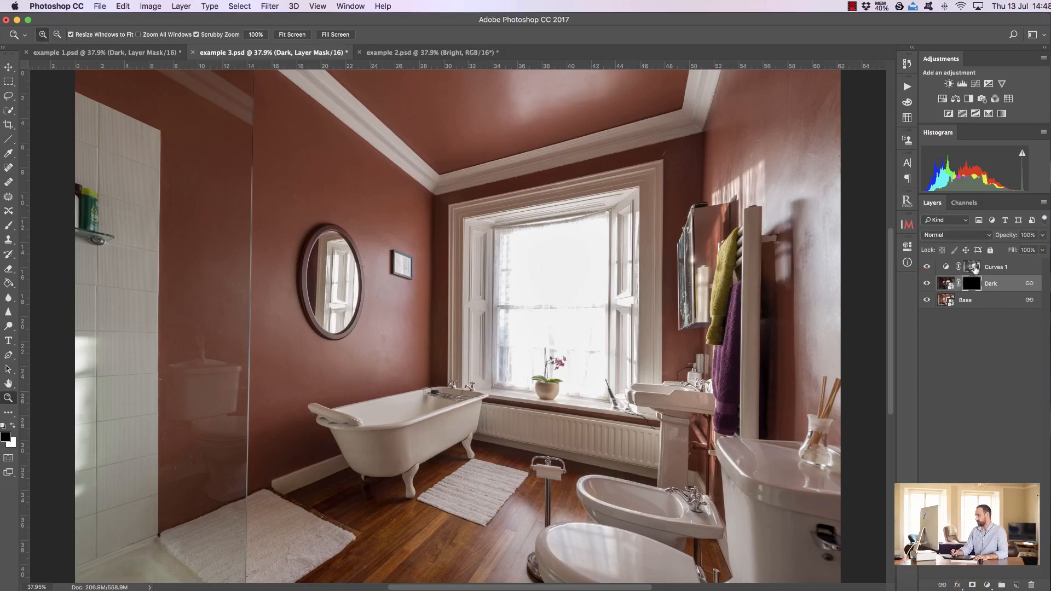
# Load the Curves 1 layer mask as a selection and hide the selection outline
pyautogui.click(973, 269)
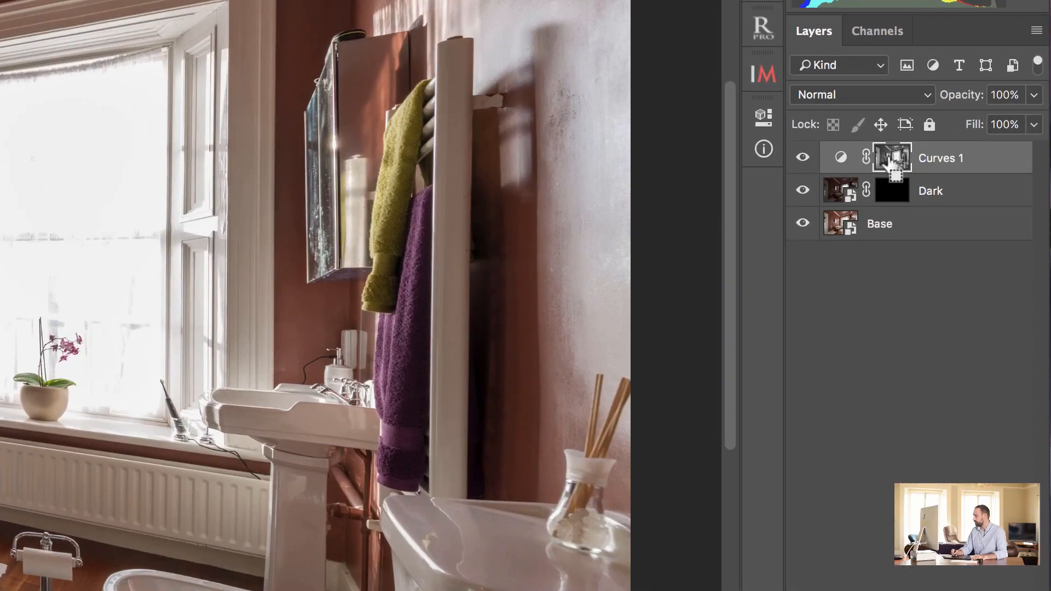
pyautogui.keyDown('super'); pyautogui.click(896, 163); pyautogui.keyUp('super')
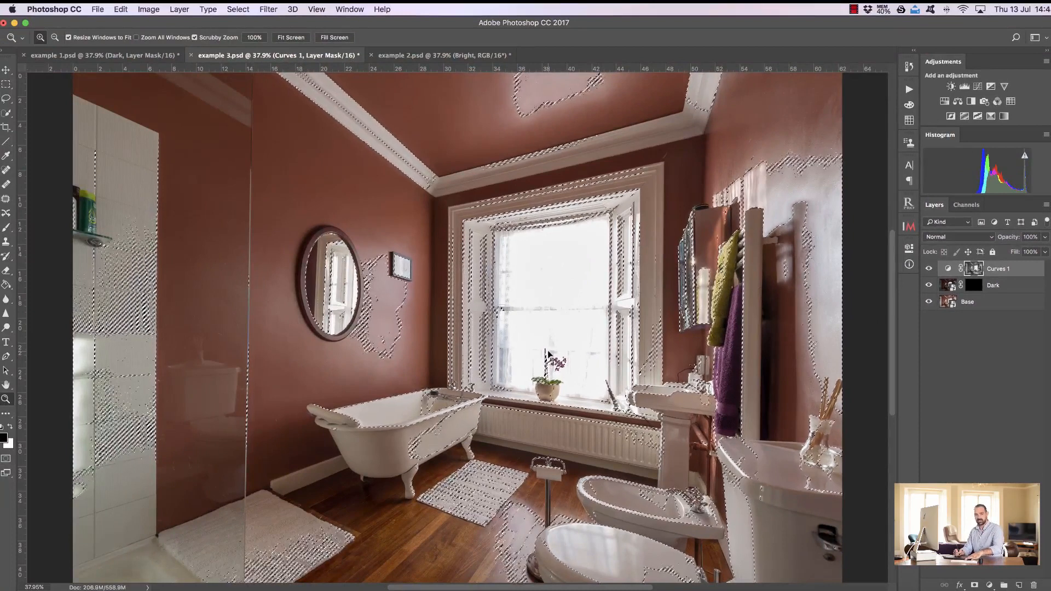
pyautogui.press('super+d')
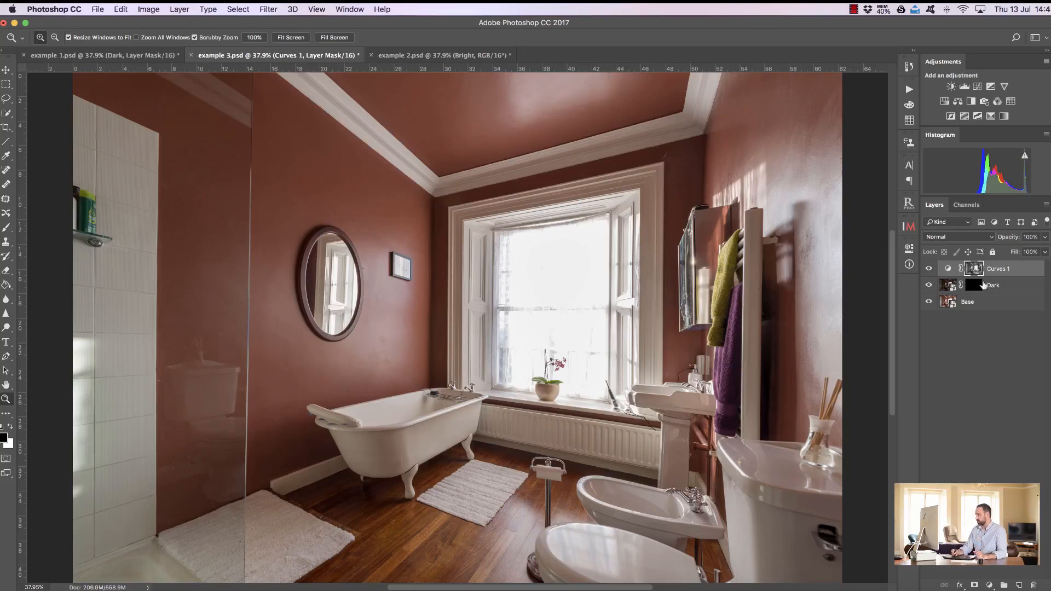
# Paint white over the window on the Dark layer's mask through the active highlights selection
pyautogui.click(973, 285)
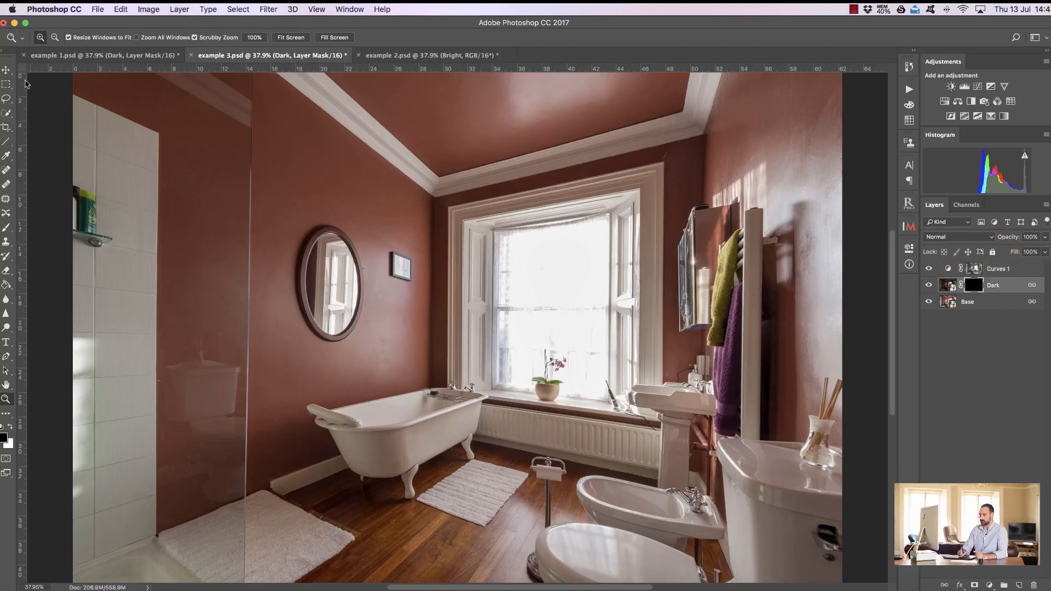
pyautogui.click(6, 226)
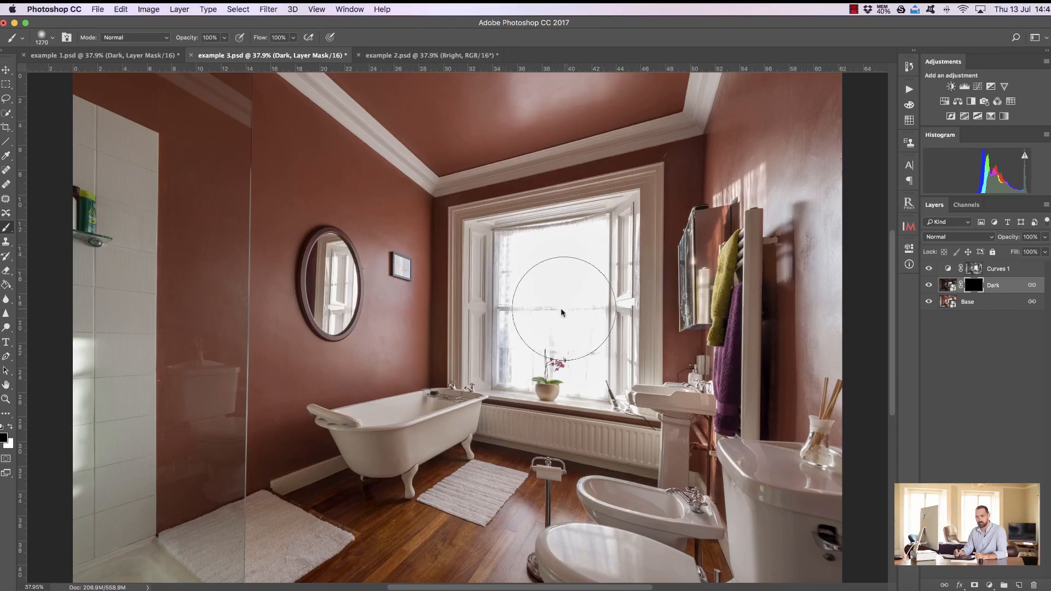
pyautogui.click(10, 428)
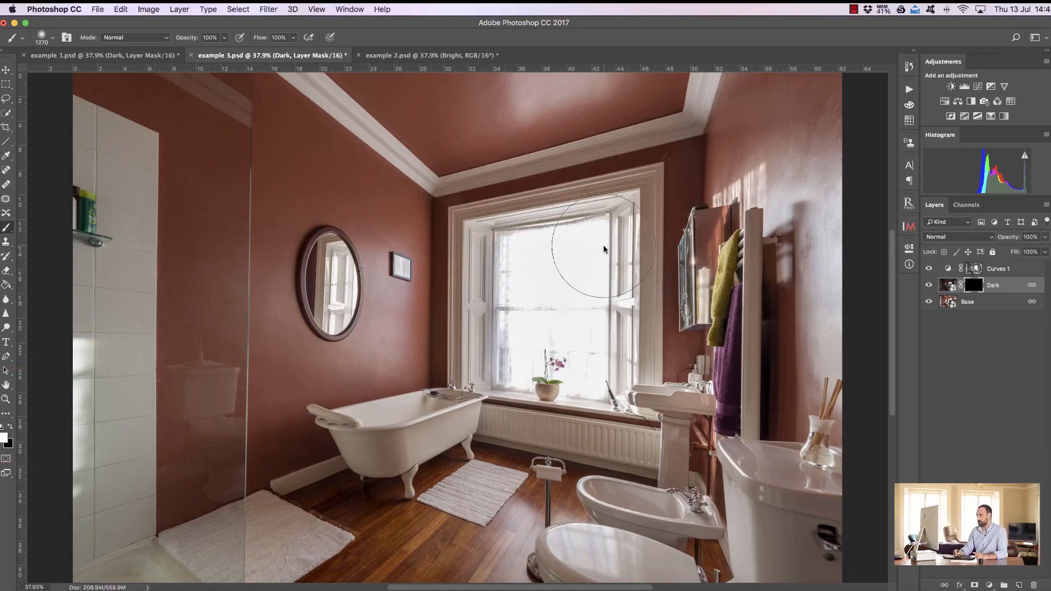
pyautogui.moveTo(602, 246)
pyautogui.mouseDown()
pyautogui.moveTo(525, 257)
pyautogui.moveTo(591, 235)
pyautogui.moveTo(532, 276)
pyautogui.moveTo(542, 290)
pyautogui.moveTo(585, 290)
pyautogui.moveTo(526, 328)
pyautogui.moveTo(579, 336)
pyautogui.moveTo(585, 370)
pyautogui.moveTo(518, 367)
pyautogui.moveTo(597, 387)
pyautogui.moveTo(519, 383)
pyautogui.moveTo(534, 287)
pyautogui.moveTo(520, 248)
pyautogui.moveTo(592, 239)
pyautogui.moveTo(575, 362)
pyautogui.mouseUp()
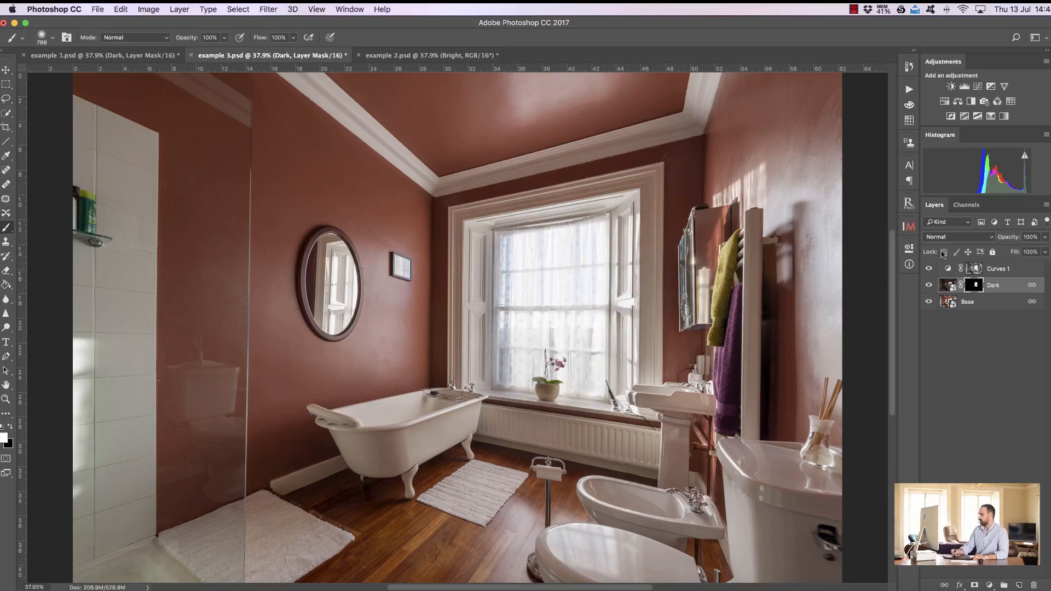
# Lower the Dark layer's opacity to 75% and compare the window with that layer off and on
pyautogui.moveTo(1011, 238); pyautogui.dragTo(991, 247)
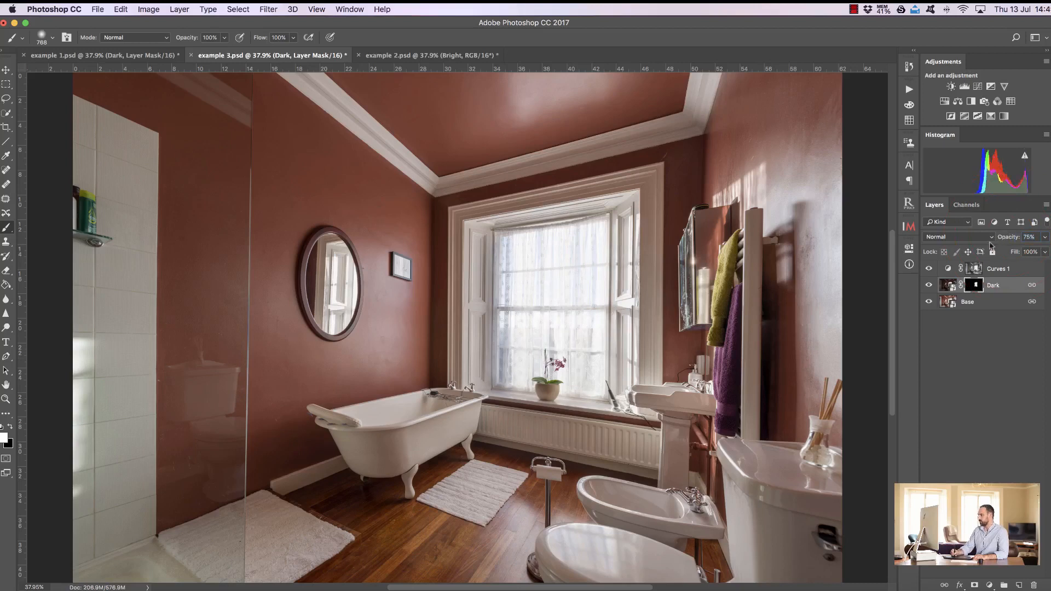
pyautogui.click(929, 285)
pyautogui.click(929, 285)
pyautogui.click(929, 285)
pyautogui.click(929, 285)
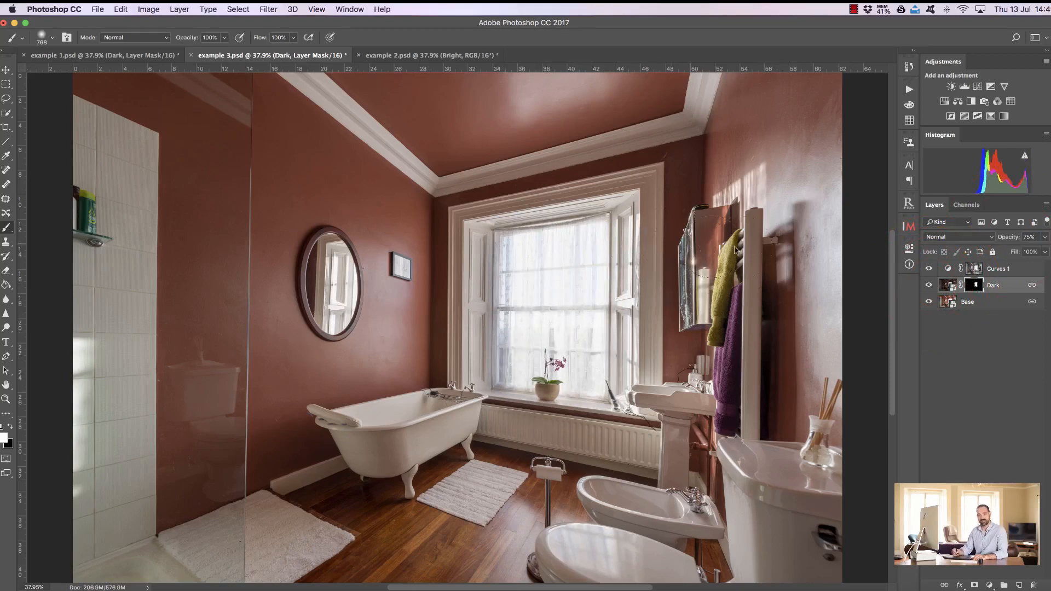
# Delete the Dark layer's mask and the Curves 1 layer, and restore the Dark layer's opacity to 100%
pyautogui.moveTo(974, 285); pyautogui.dragTo(1034, 585)
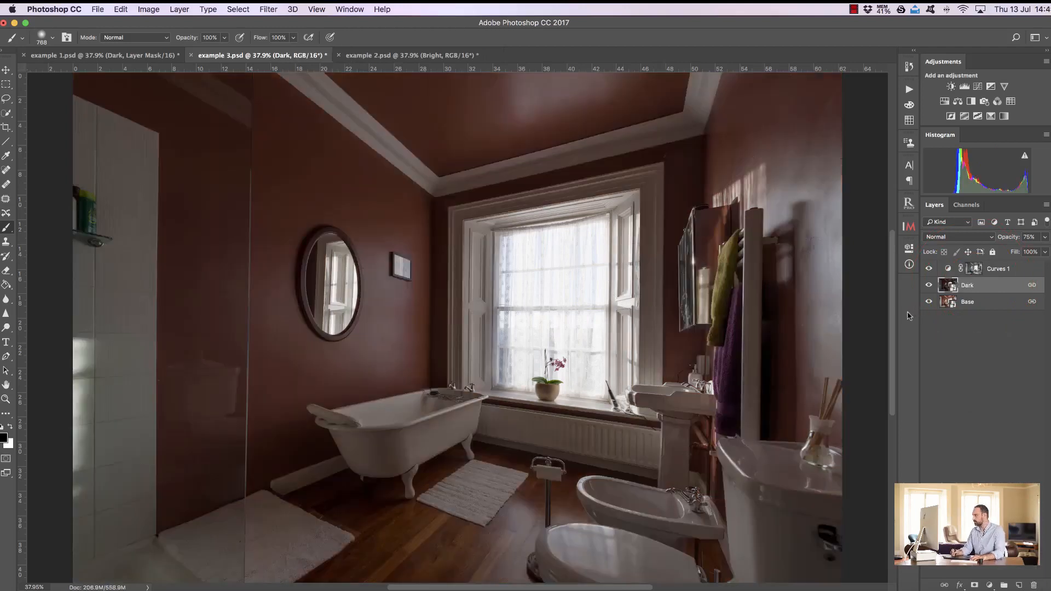
pyautogui.moveTo(1007, 274); pyautogui.dragTo(1034, 586)
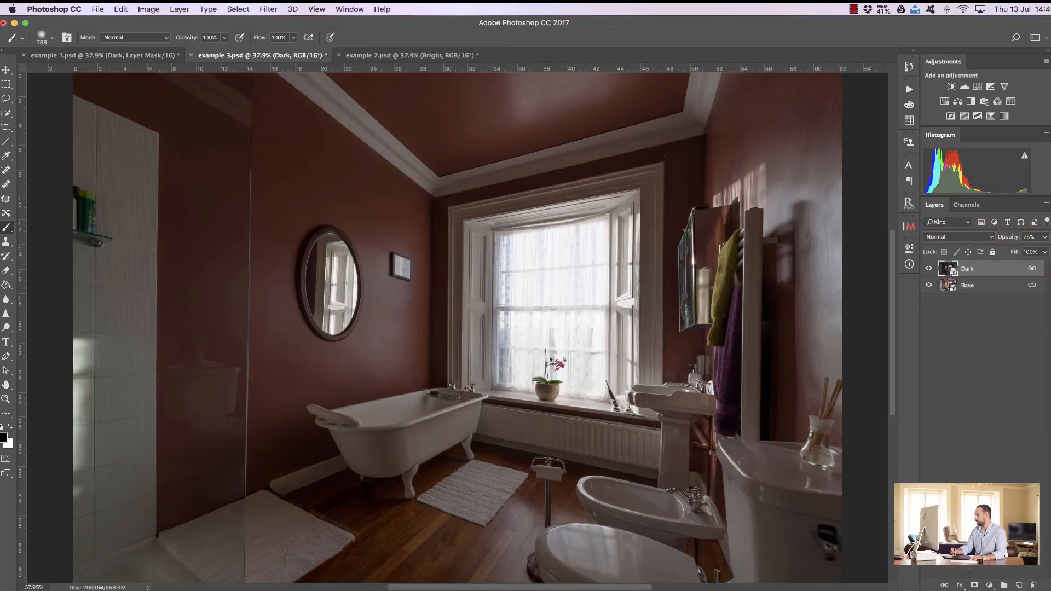
pyautogui.moveTo(1002, 238); pyautogui.dragTo(1025, 236)
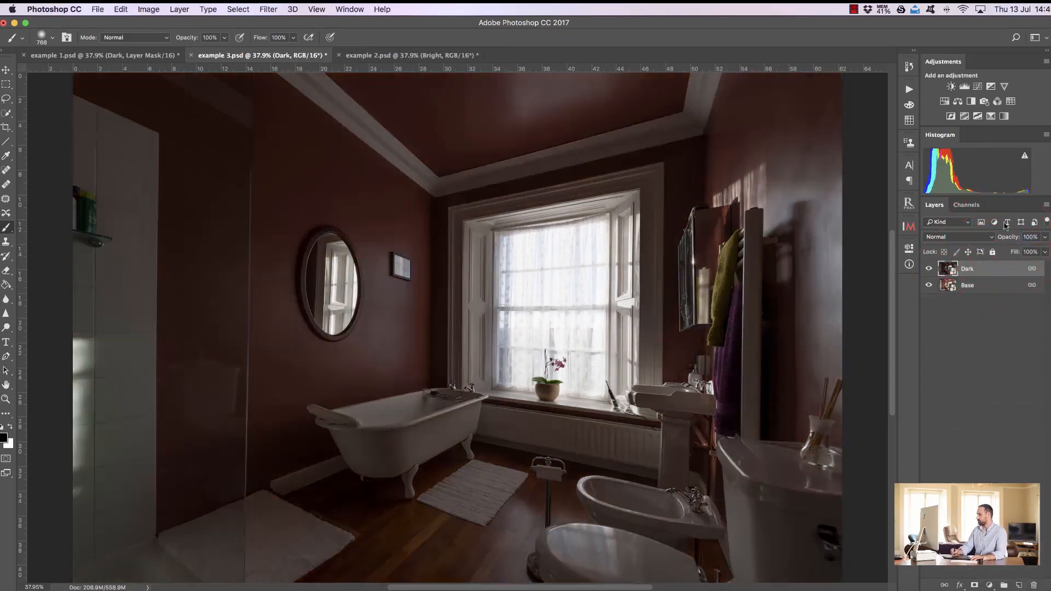
# With the Dark layer hidden, create InstaMask's B1 luminosity mask at midtones 61 and load it as a selection with its outline hidden
pyautogui.click(910, 228)
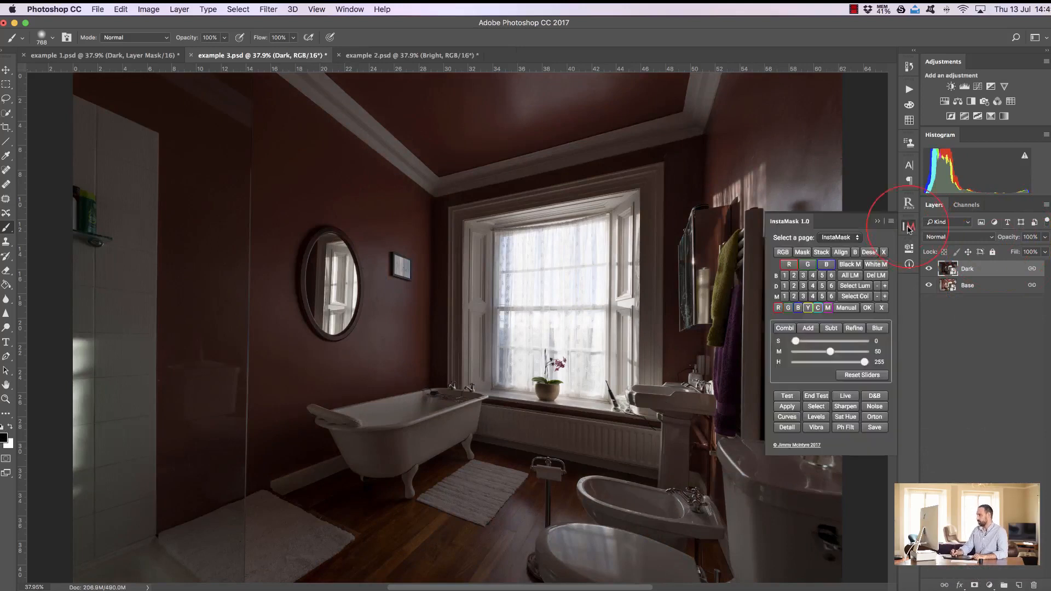
pyautogui.click(929, 269)
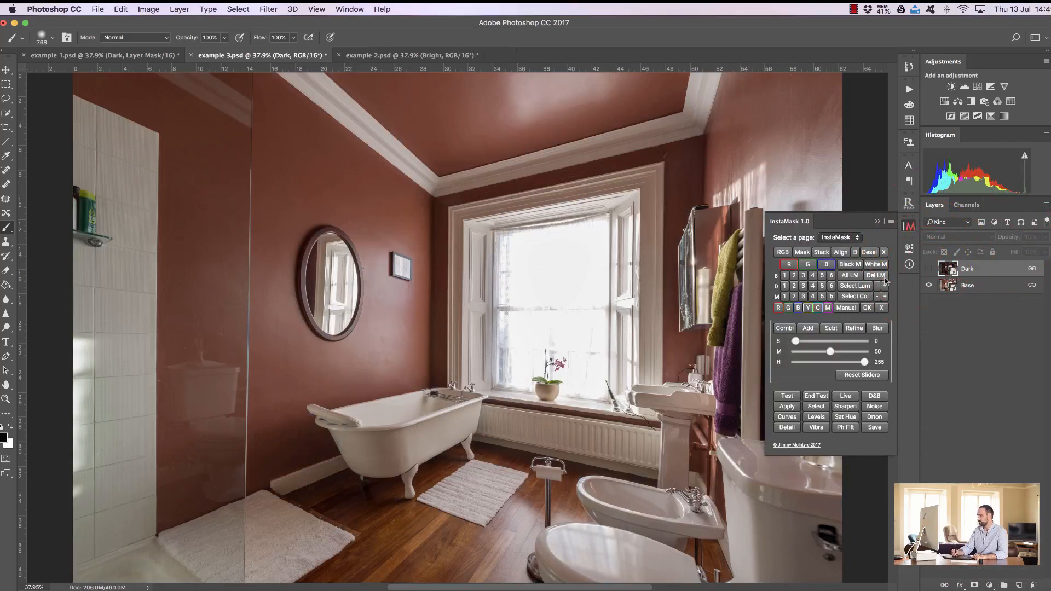
pyautogui.click(784, 277)
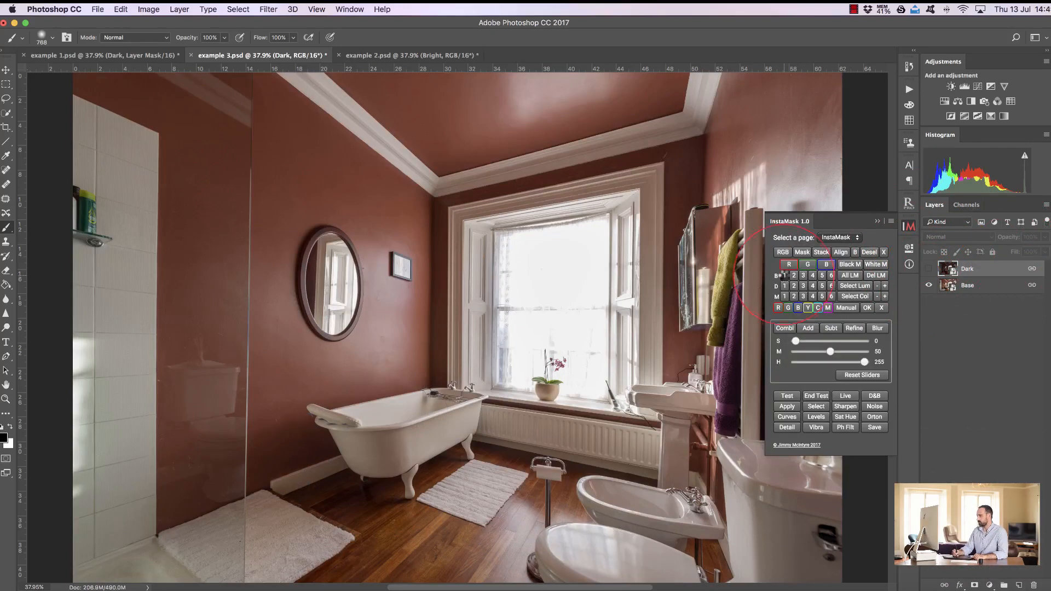
pyautogui.moveTo(831, 352); pyautogui.dragTo(838, 352)
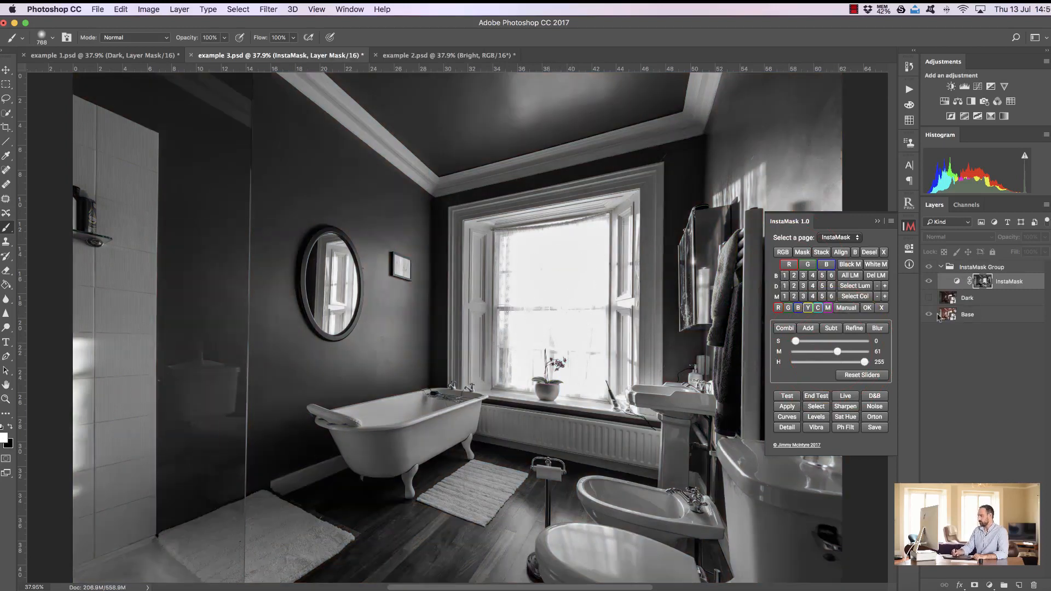
pyautogui.click(820, 407)
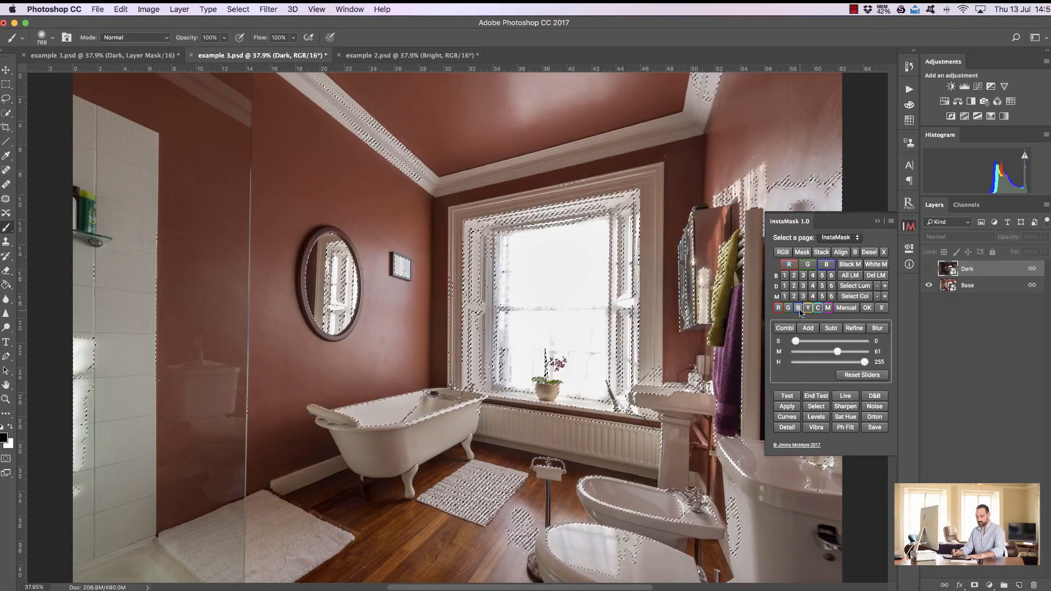
pyautogui.press('super+d')
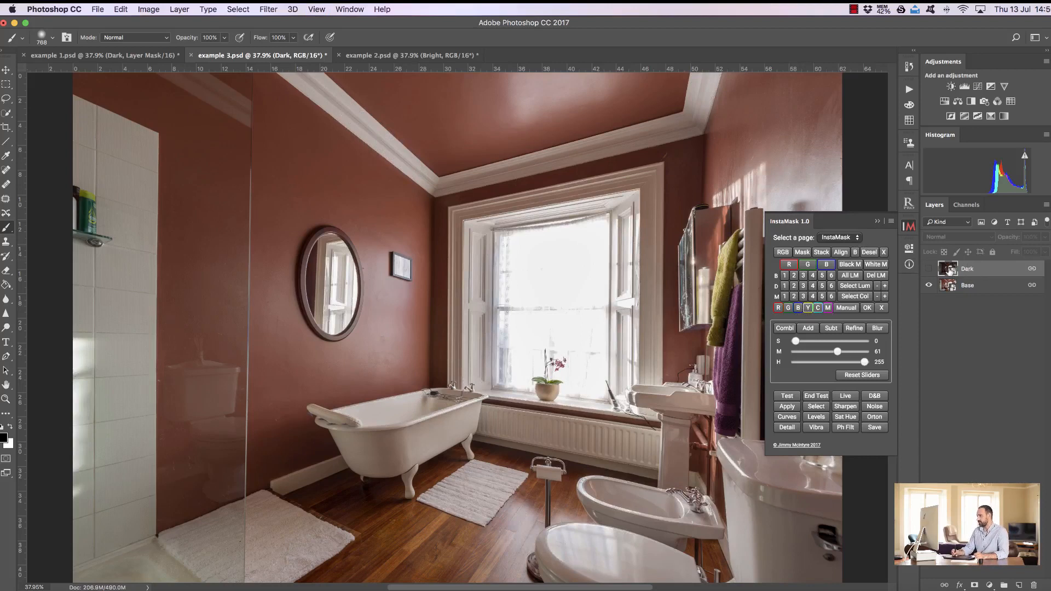
# Add an InstaMask black mask to the Dark layer and paint white over the window through the selection
pyautogui.click(851, 265)
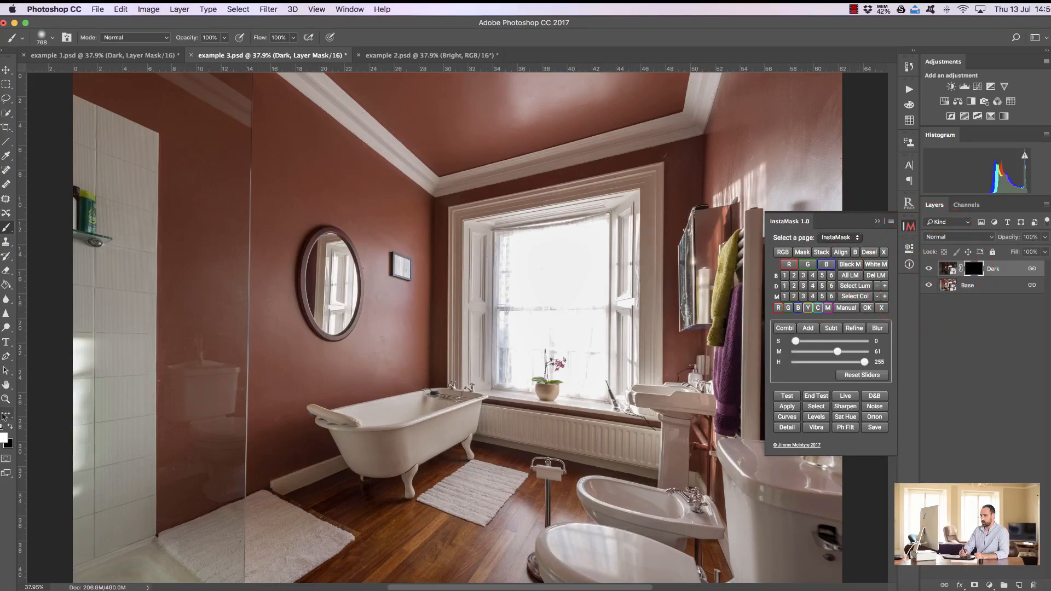
pyautogui.moveTo(535, 251)
pyautogui.mouseDown()
pyautogui.moveTo(577, 242)
pyautogui.moveTo(592, 377)
pyautogui.moveTo(569, 338)
pyautogui.moveTo(580, 279)
pyautogui.moveTo(567, 248)
pyautogui.moveTo(523, 279)
pyautogui.moveTo(531, 337)
pyautogui.moveTo(545, 359)
pyautogui.moveTo(595, 336)
pyautogui.mouseUp()
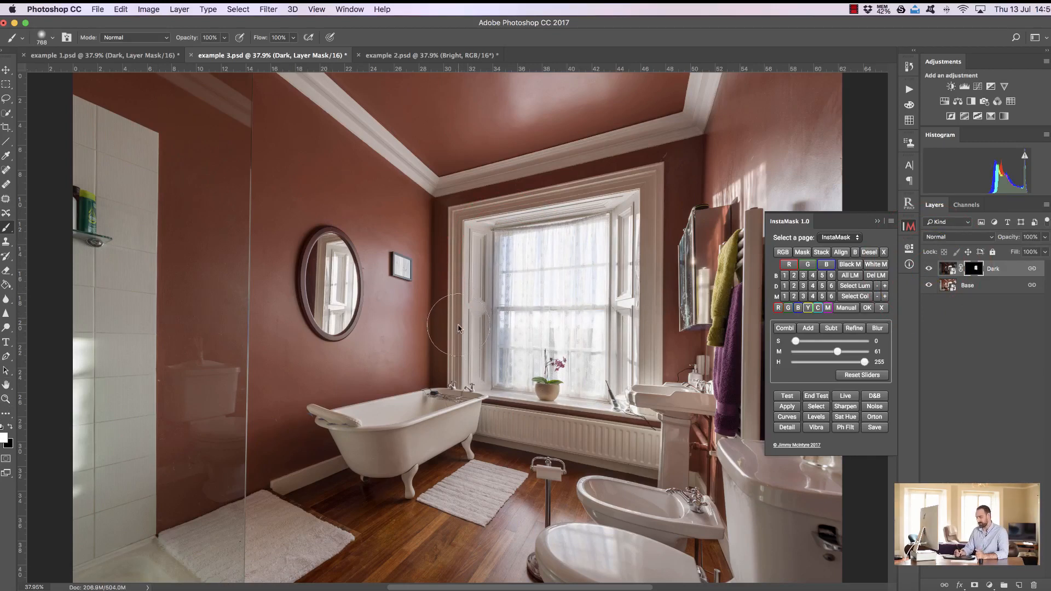
# Put the InstaMask controls away and delete the painted mask from the Dark layer
pyautogui.click(877, 221)
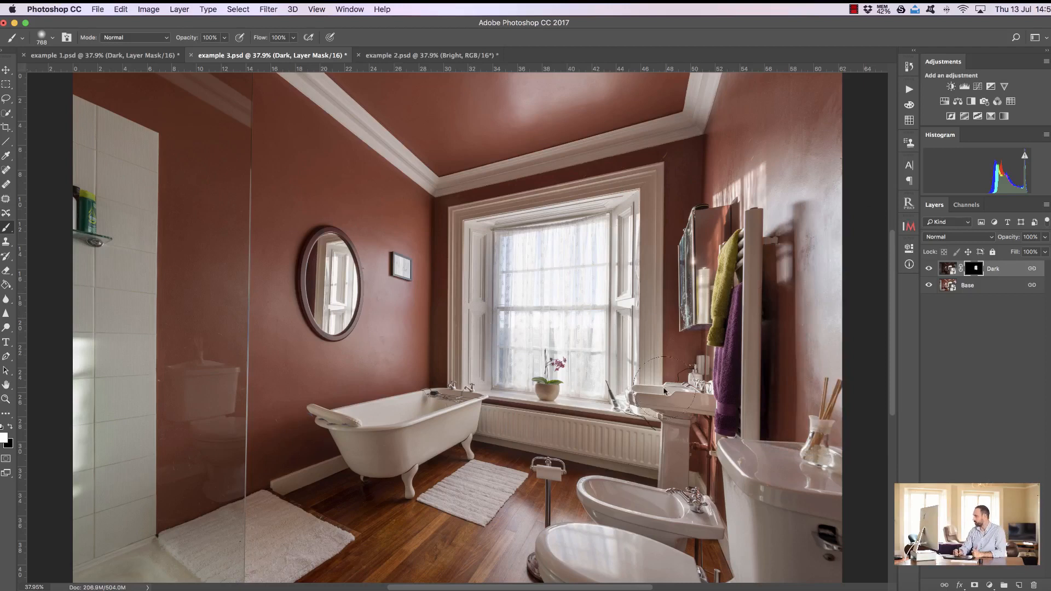
pyautogui.moveTo(972, 269); pyautogui.dragTo(1033, 584)
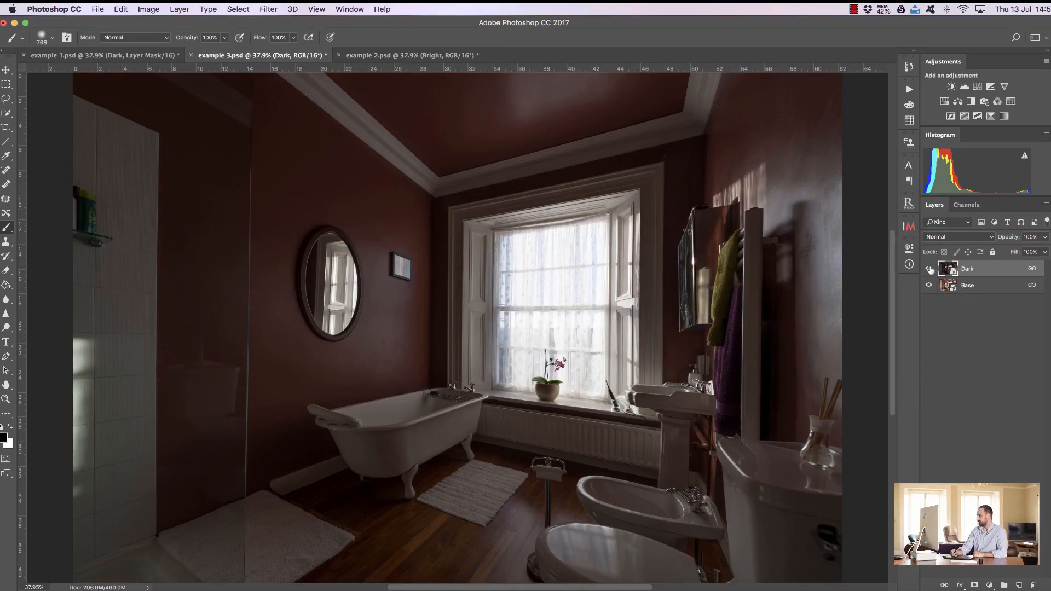
pyautogui.press('j')
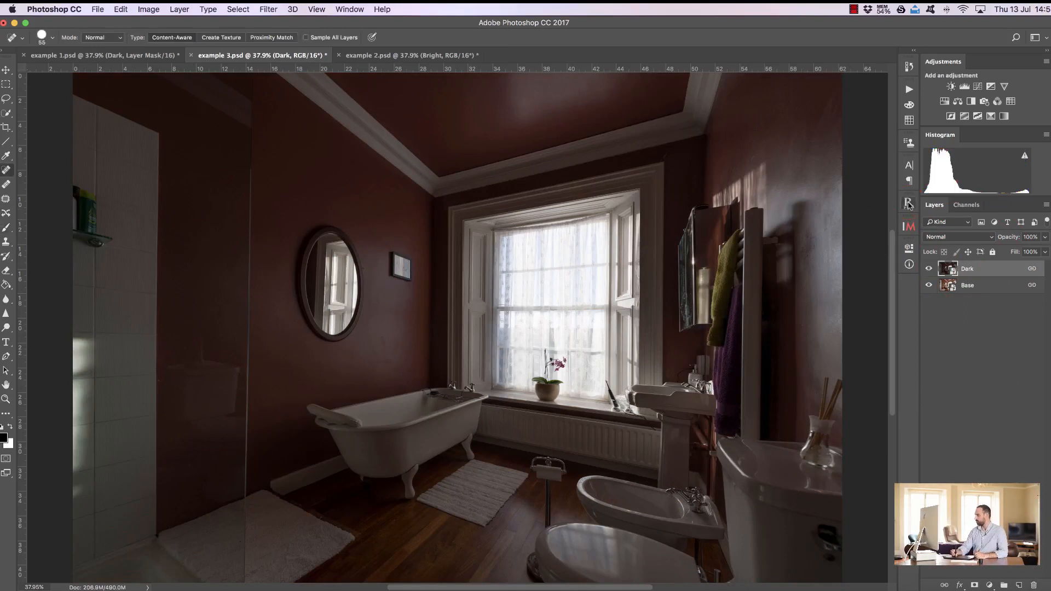
# Bring up Raya Pro's Luminosity Masks options, hide the Dark layer and add a black mask to it
pyautogui.click(909, 205)
pyautogui.click(828, 298)
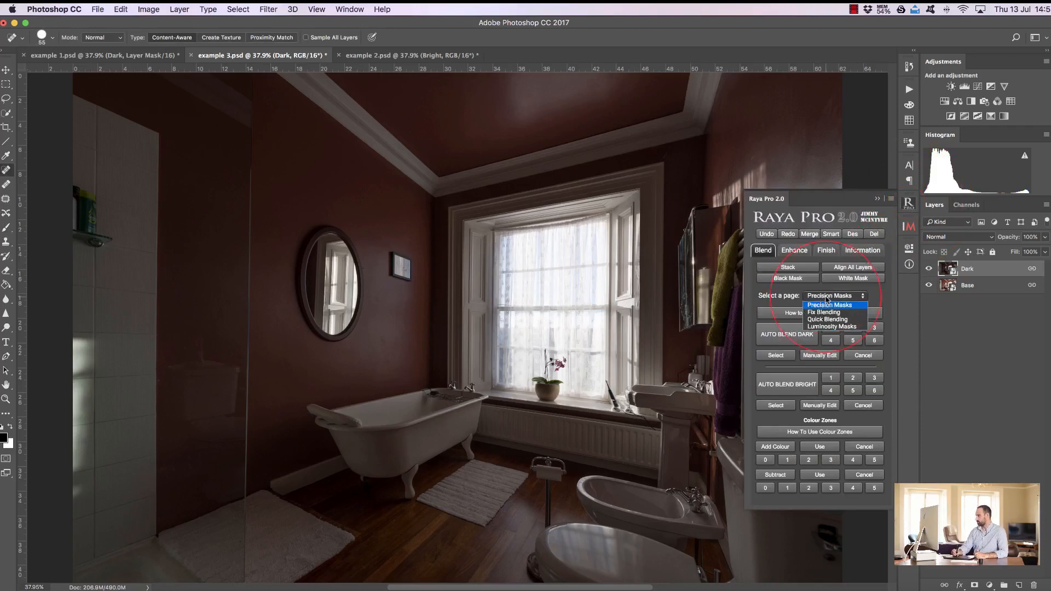
pyautogui.click(822, 327)
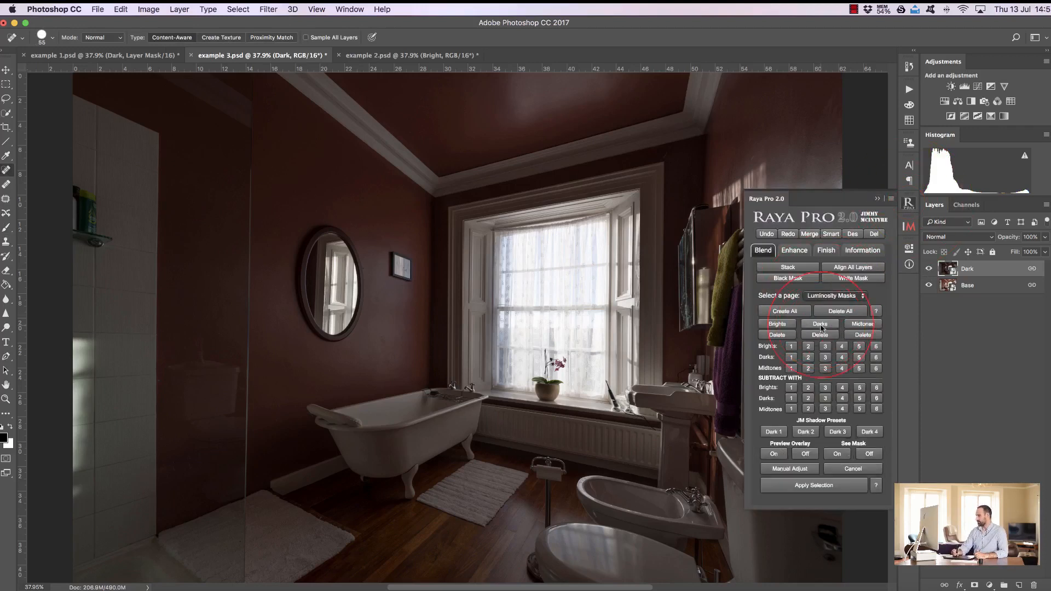
pyautogui.click(929, 269)
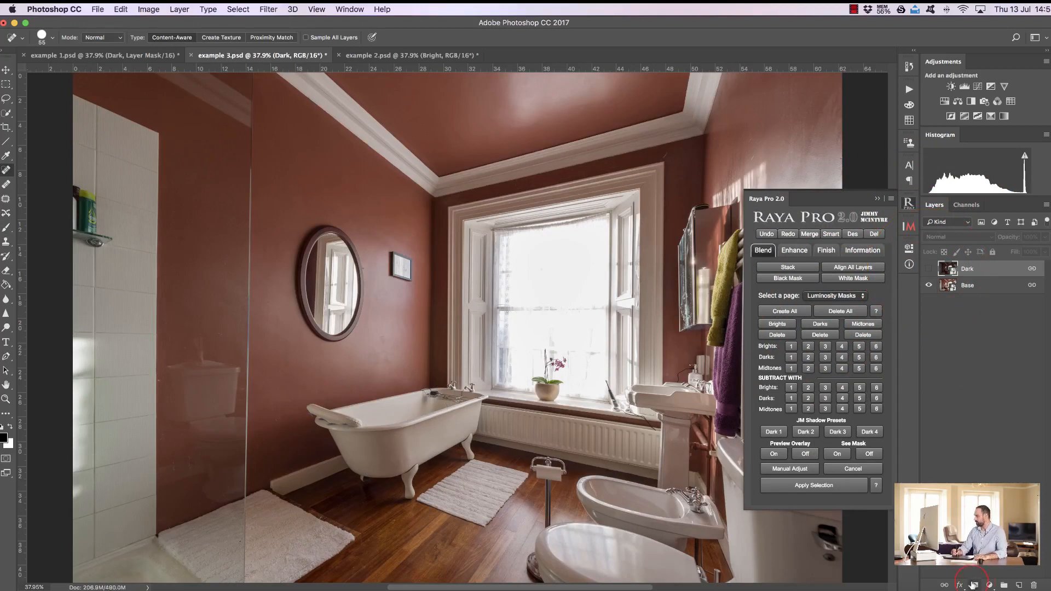
pyautogui.keyDown('alt'); pyautogui.click(973, 585); pyautogui.keyUp('alt')
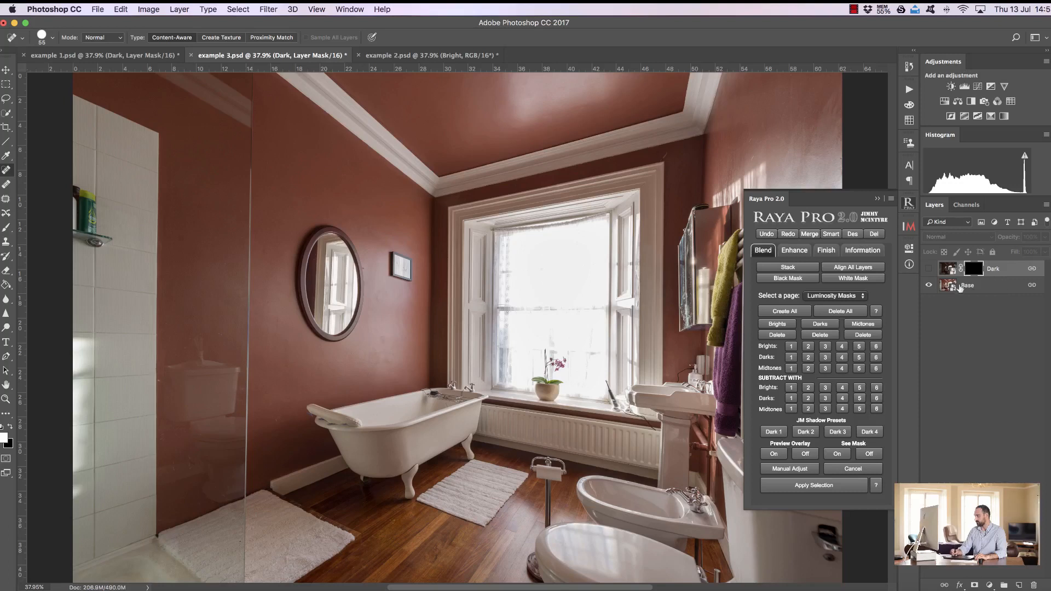
# Generate Raya Pro's Brights luminosity selection and manually adjust its midtones to 0.70
pyautogui.click(779, 324)
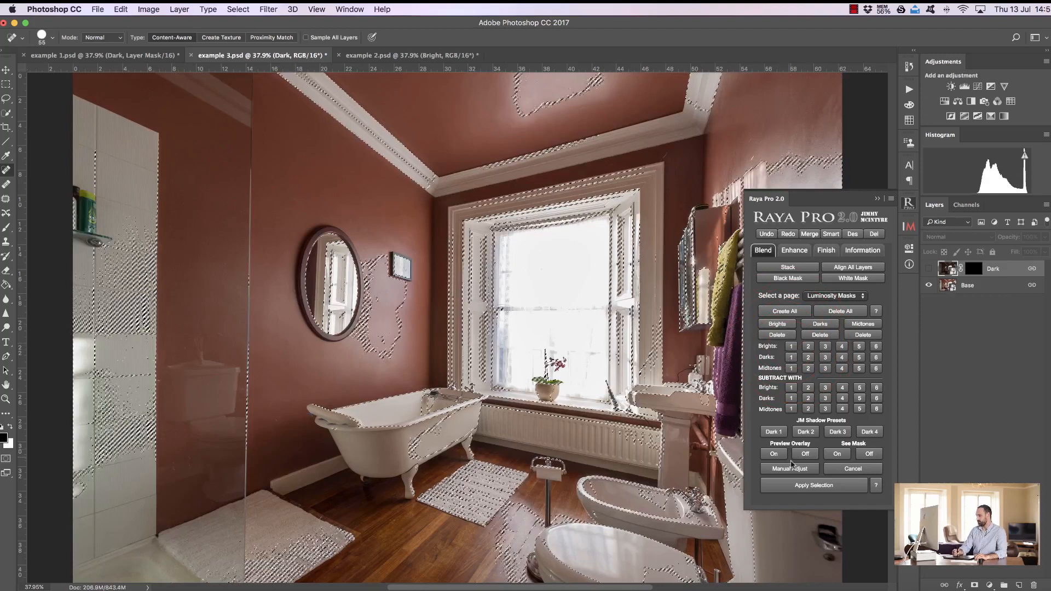
pyautogui.click(790, 465)
pyautogui.moveTo(814, 159); pyautogui.dragTo(834, 159)
pyautogui.click(930, 53)
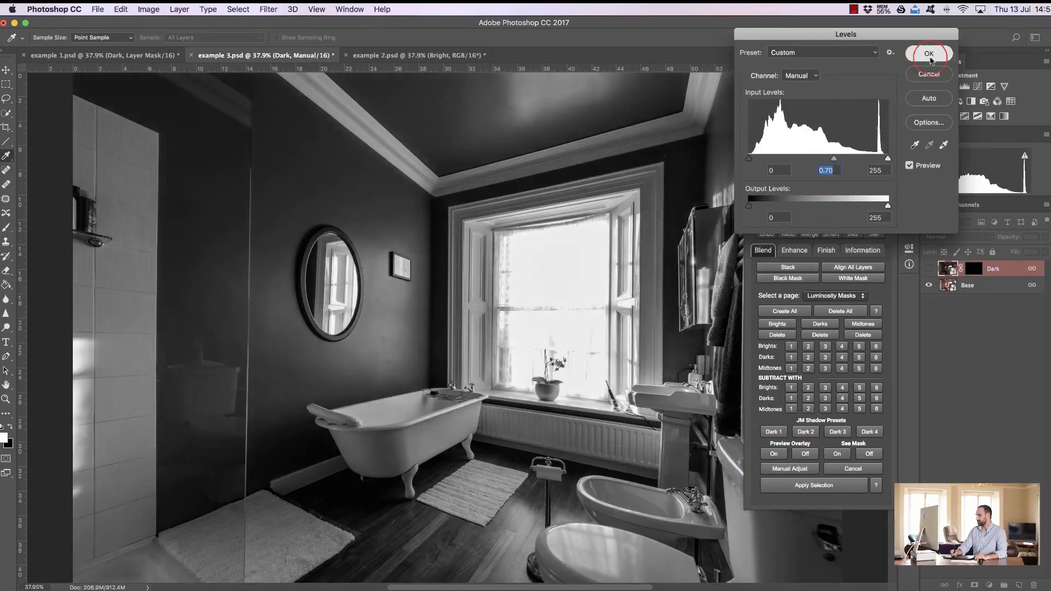
# Show the Dark layer, hide the selection outline and paint white on the layer's mask over the window
pyautogui.click(929, 268)
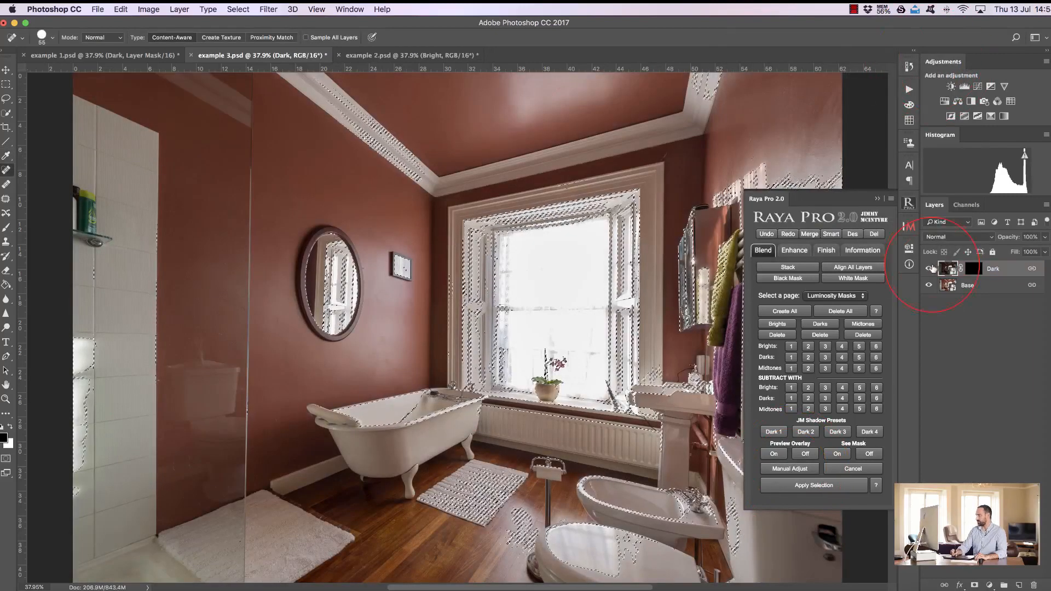
pyautogui.click(877, 199)
pyautogui.hotkey('ctrl', 'd')
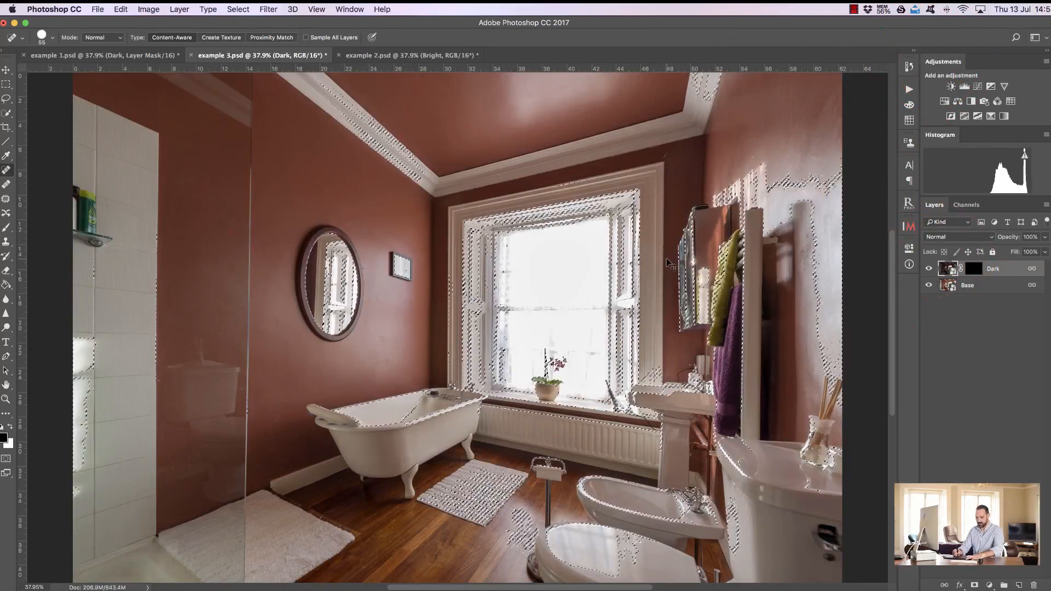
pyautogui.click(974, 269)
pyautogui.press('x')
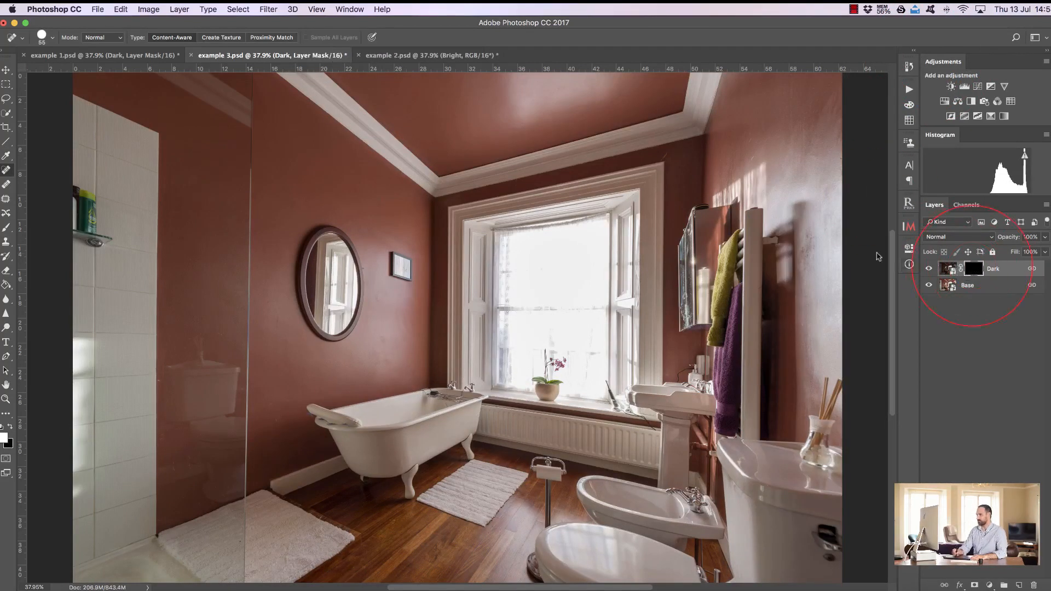
pyautogui.click(6, 228)
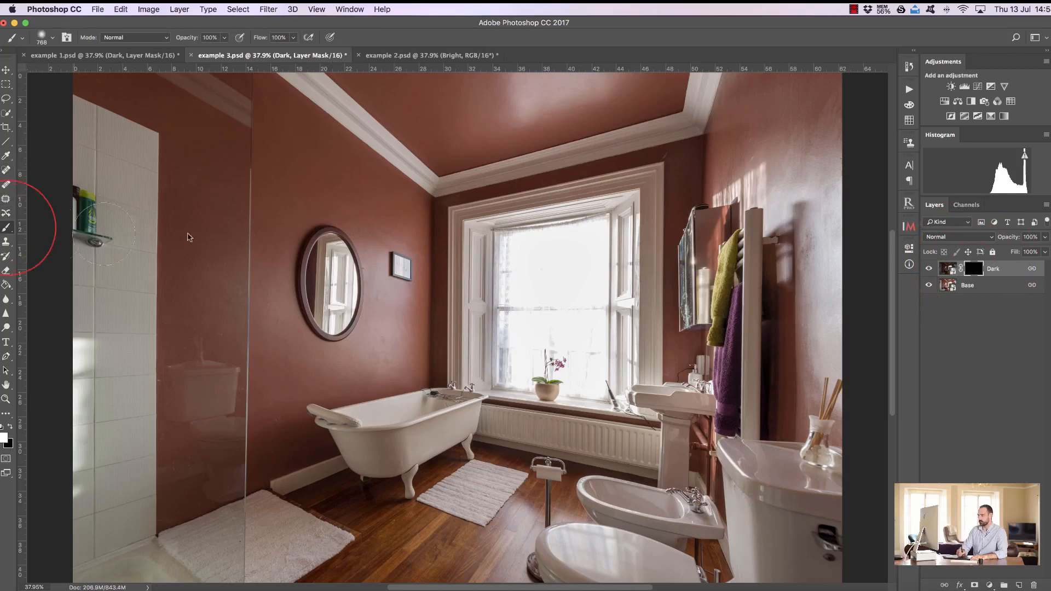
pyautogui.moveTo(482, 257)
pyautogui.mouseDown()
pyautogui.moveTo(526, 238)
pyautogui.moveTo(580, 351)
pyautogui.moveTo(537, 334)
pyautogui.moveTo(577, 383)
pyautogui.moveTo(587, 316)
pyautogui.moveTo(528, 257)
pyautogui.moveTo(554, 239)
pyautogui.mouseUp()
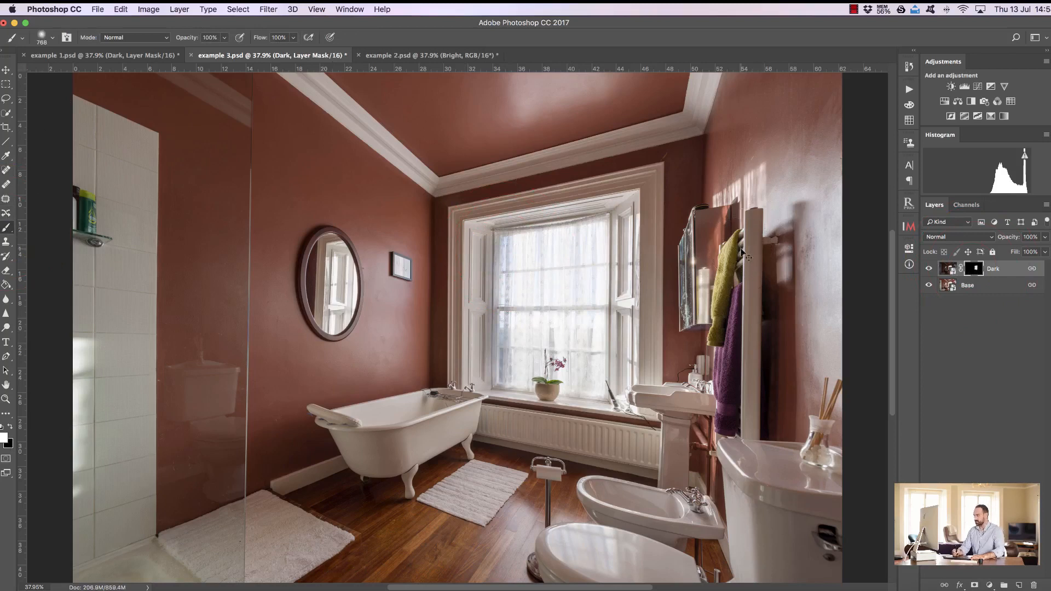
# Delete Raya Pro's Brights masks and the Dark layer's mask, and close Raya Pro
pyautogui.click(909, 204)
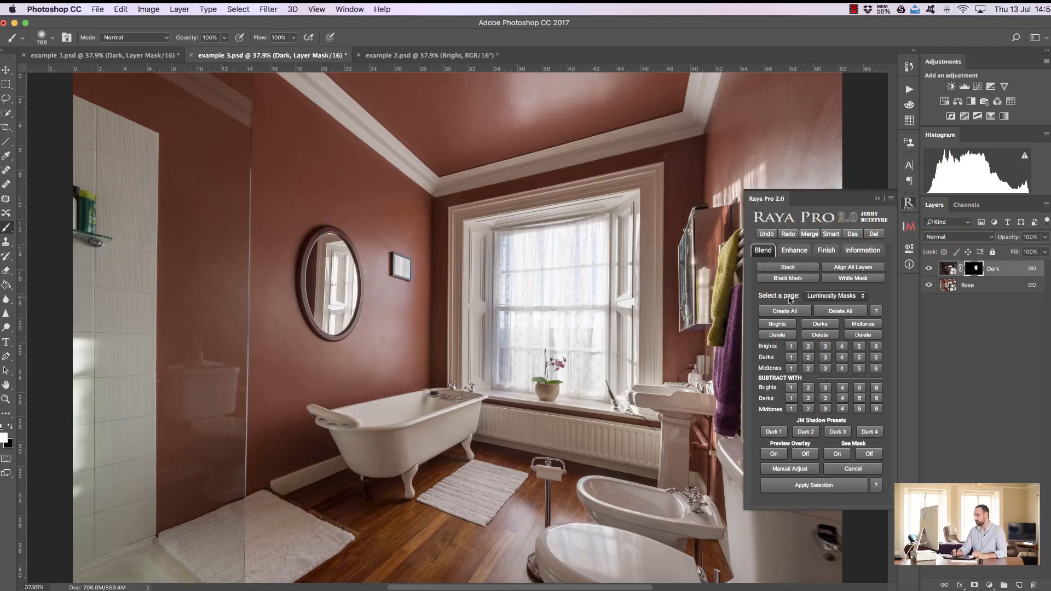
pyautogui.click(789, 335)
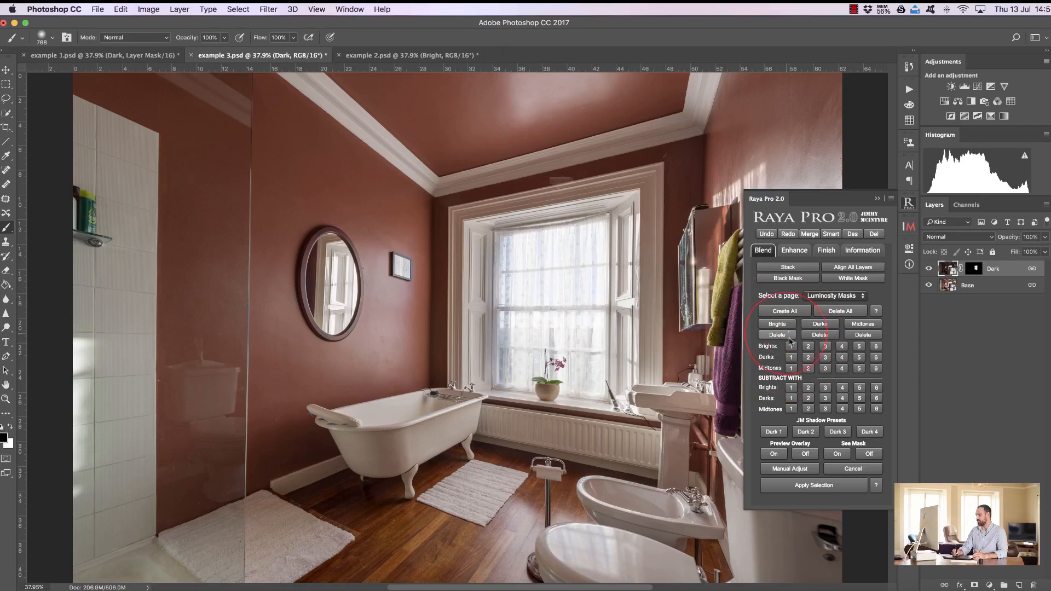
pyautogui.click(978, 272)
pyautogui.moveTo(973, 269); pyautogui.dragTo(1000, 484)
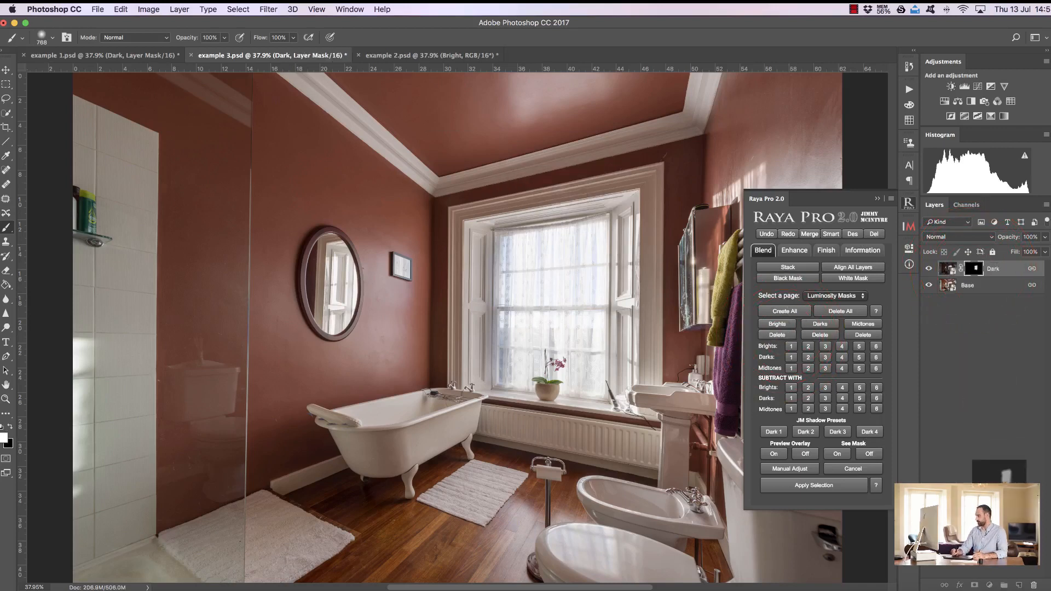
pyautogui.moveTo(999, 484); pyautogui.dragTo(1034, 585)
pyautogui.click(877, 199)
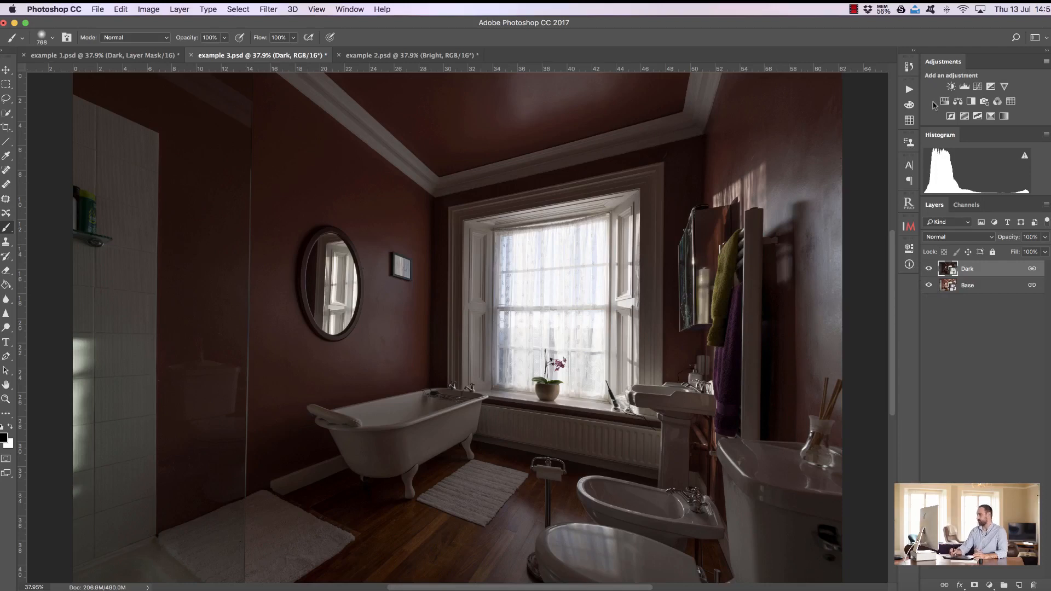
# Run the Dark Exposure Luminosity Mask action from Jimmy McIntyre Easy Actions with the mask's midtones set to 0.71
pyautogui.click(909, 91)
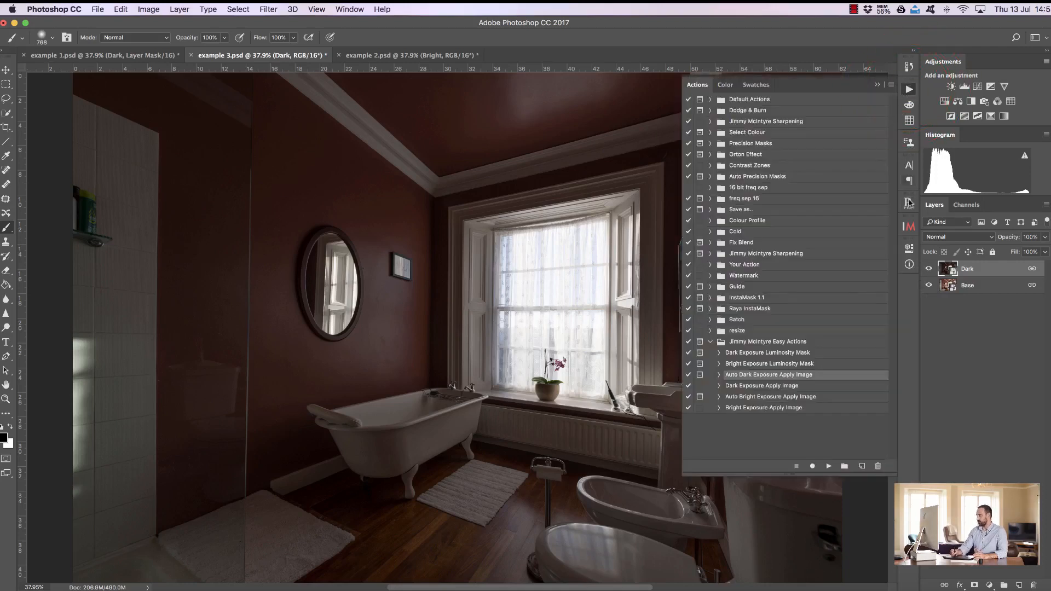
pyautogui.click(756, 354)
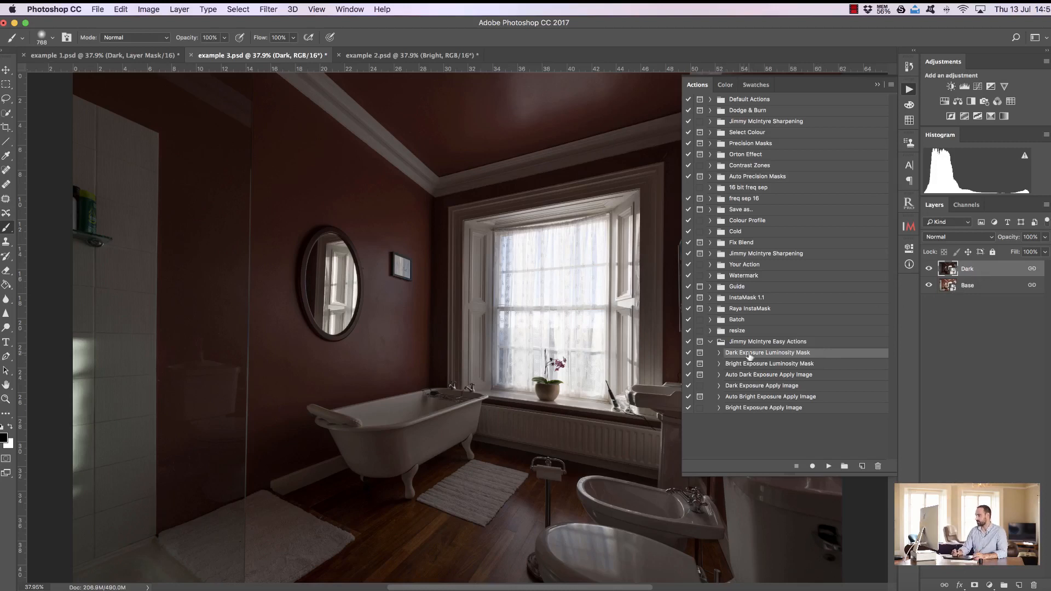
pyautogui.click(830, 466)
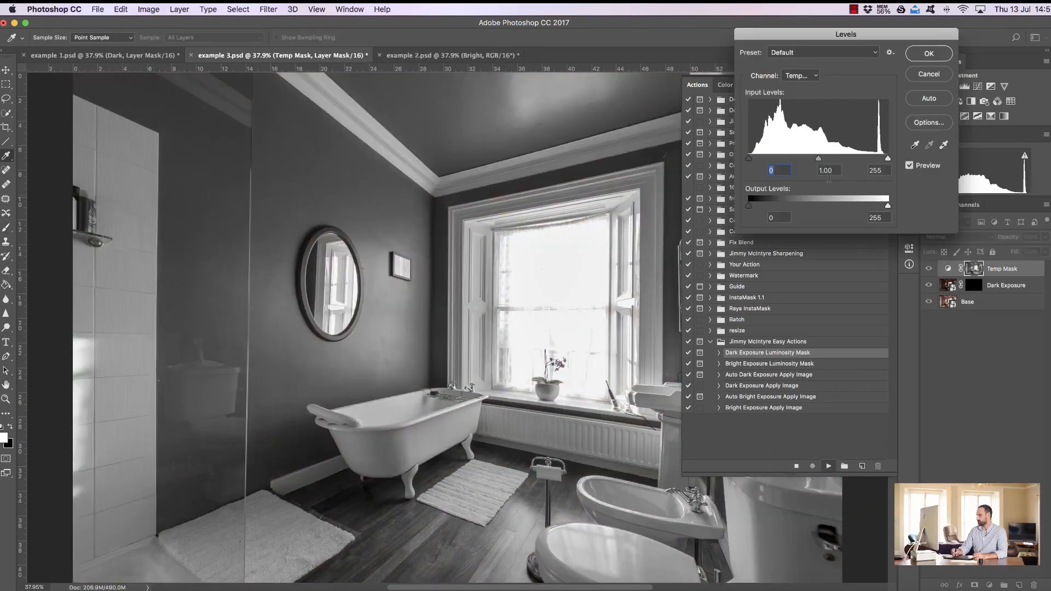
pyautogui.moveTo(820, 159); pyautogui.dragTo(835, 159)
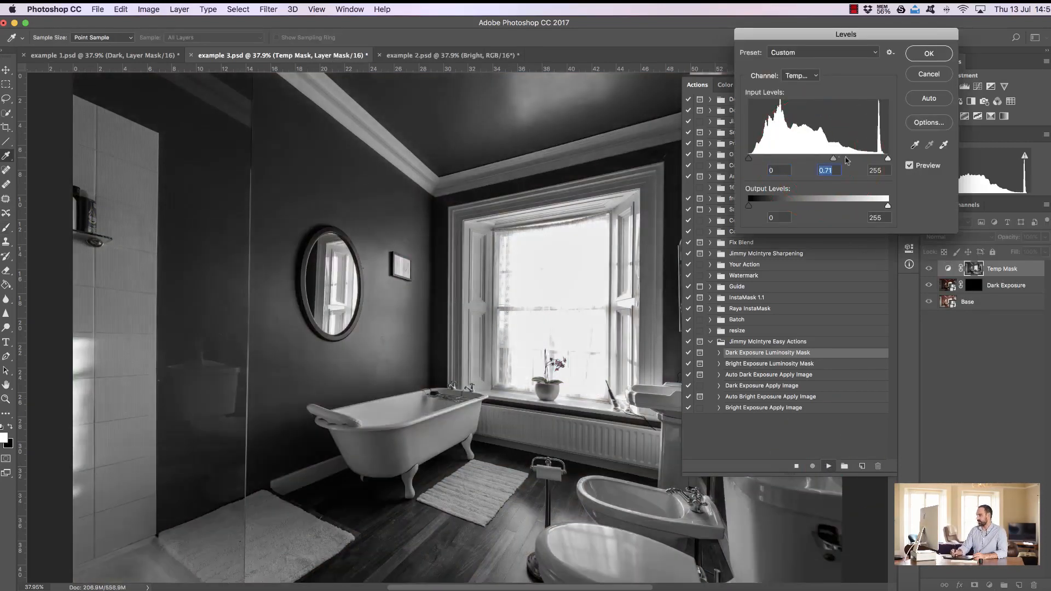
pyautogui.click(920, 54)
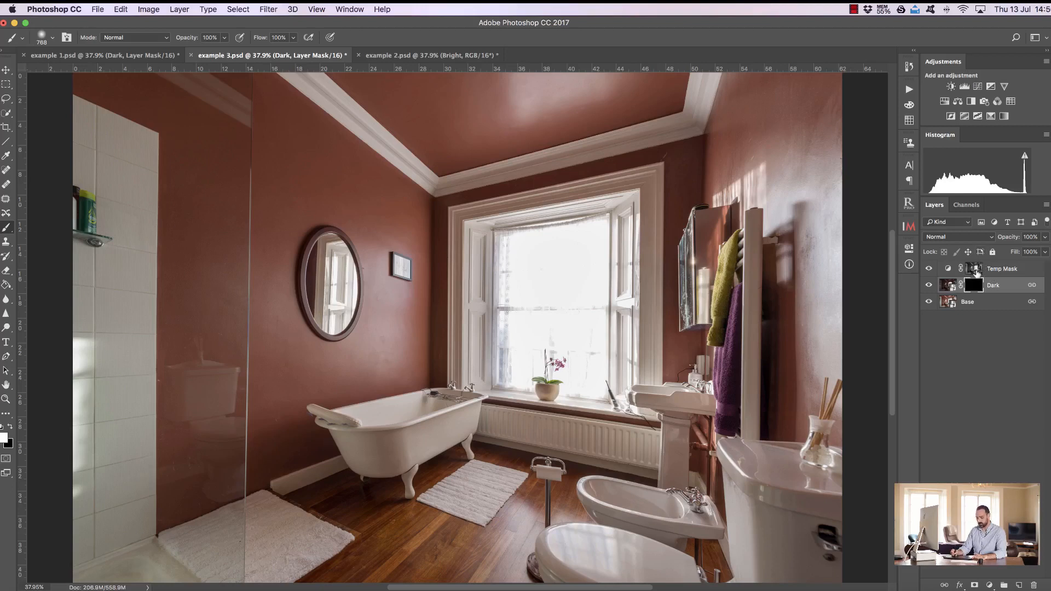
# Load the Temp Mask as a selection, hide its outline, paint white over the window on the Dark layer's mask, and deselect
pyautogui.moveTo(978, 272); pyautogui.dragTo(978, 276)
pyautogui.keyDown('super'); pyautogui.click(972, 268); pyautogui.keyUp('super')
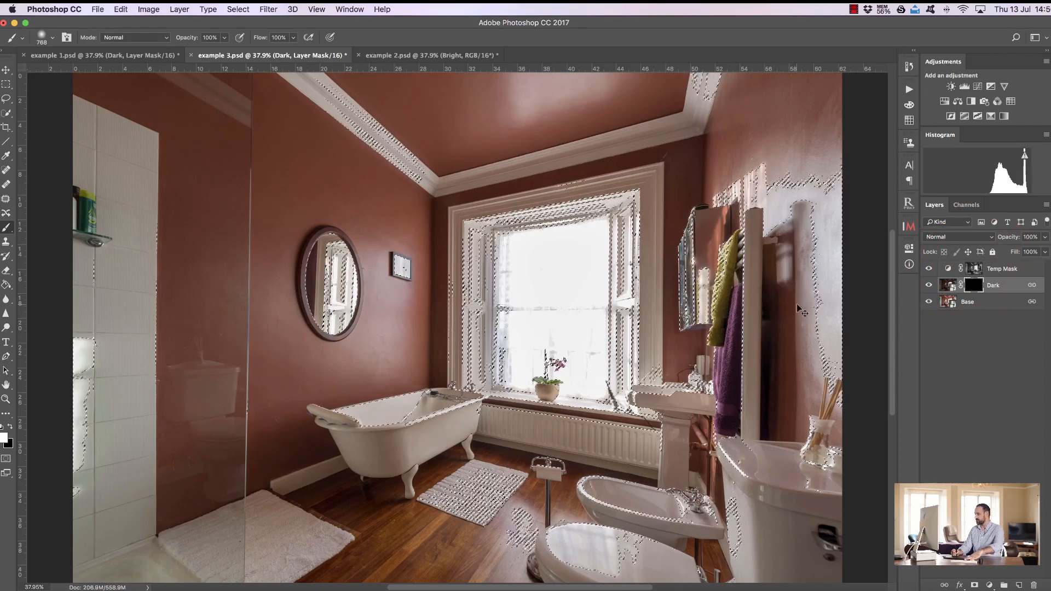
pyautogui.press('super+d')
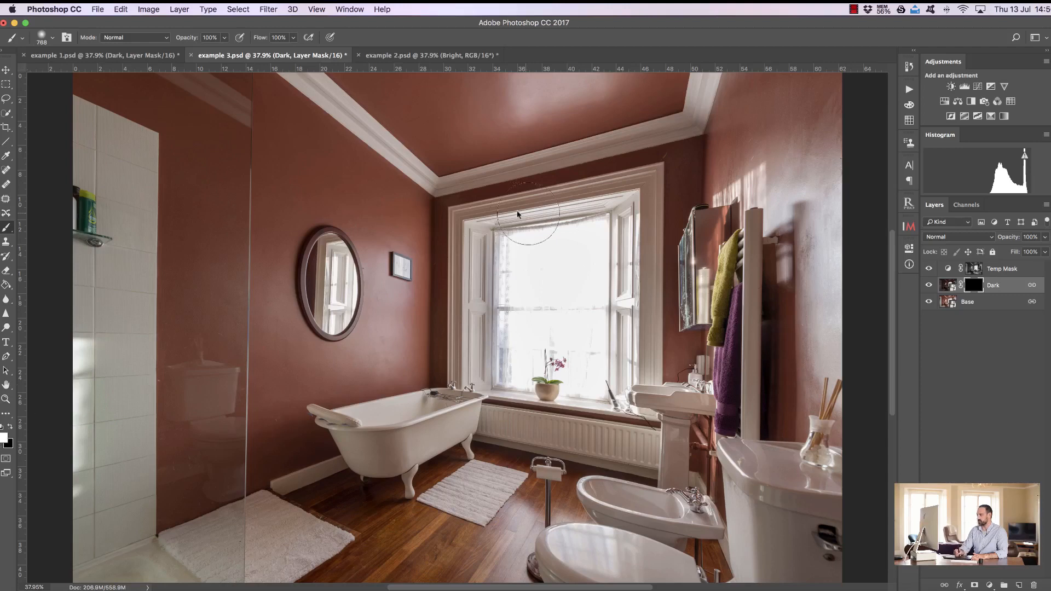
pyautogui.moveTo(499, 242)
pyautogui.mouseDown()
pyautogui.moveTo(553, 248)
pyautogui.moveTo(594, 241)
pyautogui.moveTo(571, 322)
pyautogui.moveTo(543, 281)
pyautogui.moveTo(539, 295)
pyautogui.moveTo(566, 264)
pyautogui.moveTo(560, 309)
pyautogui.moveTo(526, 268)
pyautogui.mouseUp()
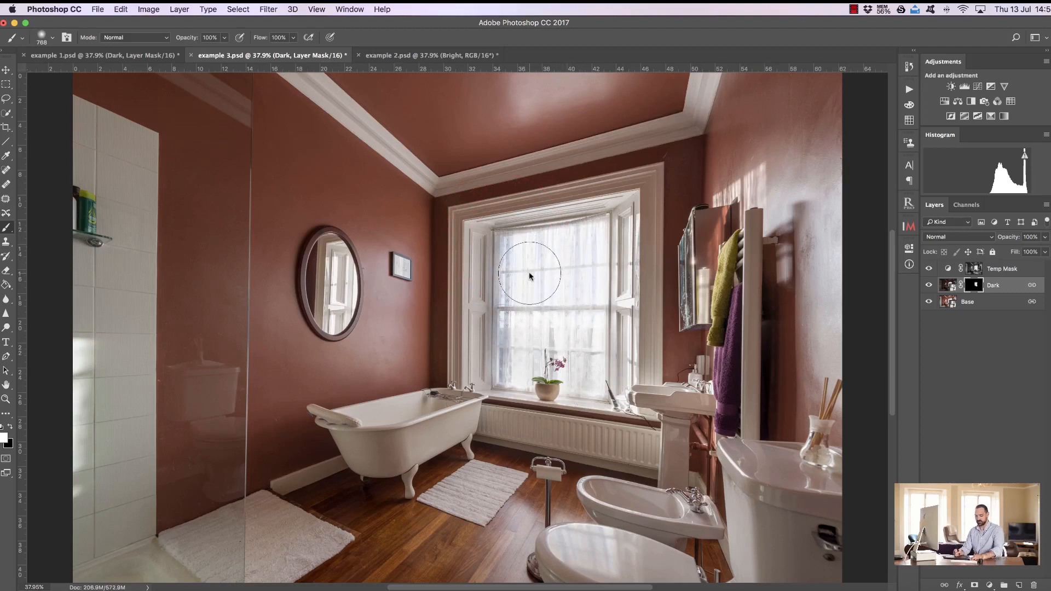
pyautogui.press('super+d')
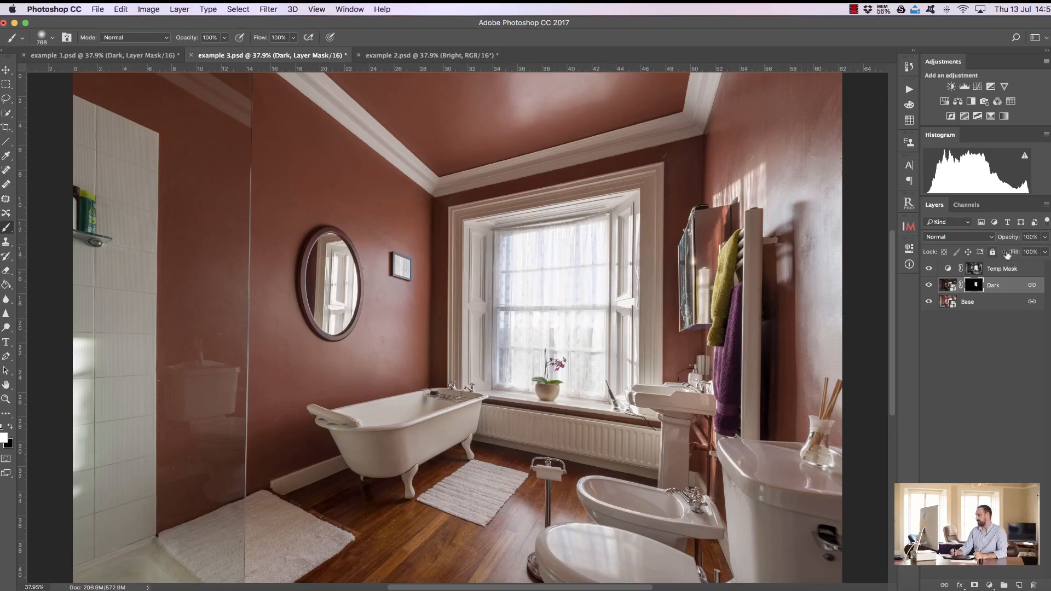
# Delete the Temp Mask layer and the Dark layer's mask
pyautogui.click(1013, 269)
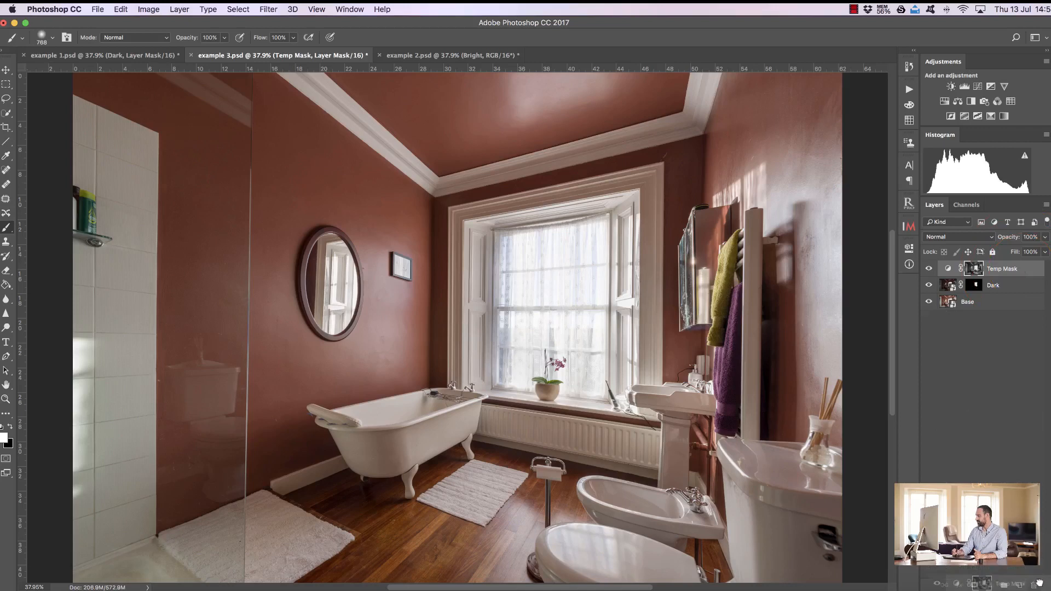
pyautogui.press('Delete')
pyautogui.click(975, 269)
pyautogui.moveTo(973, 268); pyautogui.dragTo(1034, 585)
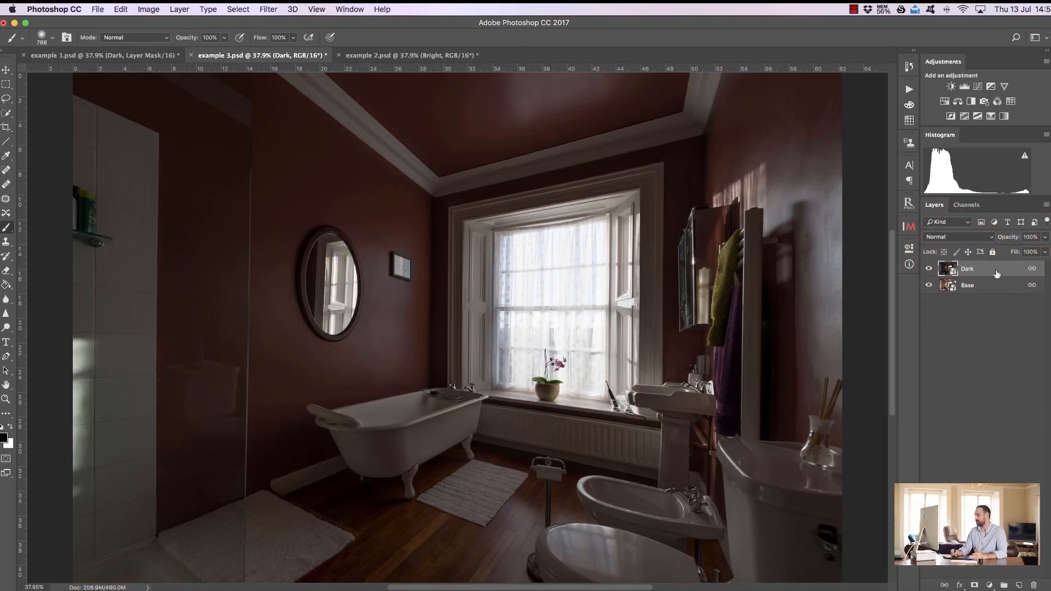
# Move the Dark layer below the Base layer and compare the exposures by hiding and showing Base
pyautogui.moveTo(988, 269); pyautogui.dragTo(983, 295)
pyautogui.click(977, 269)
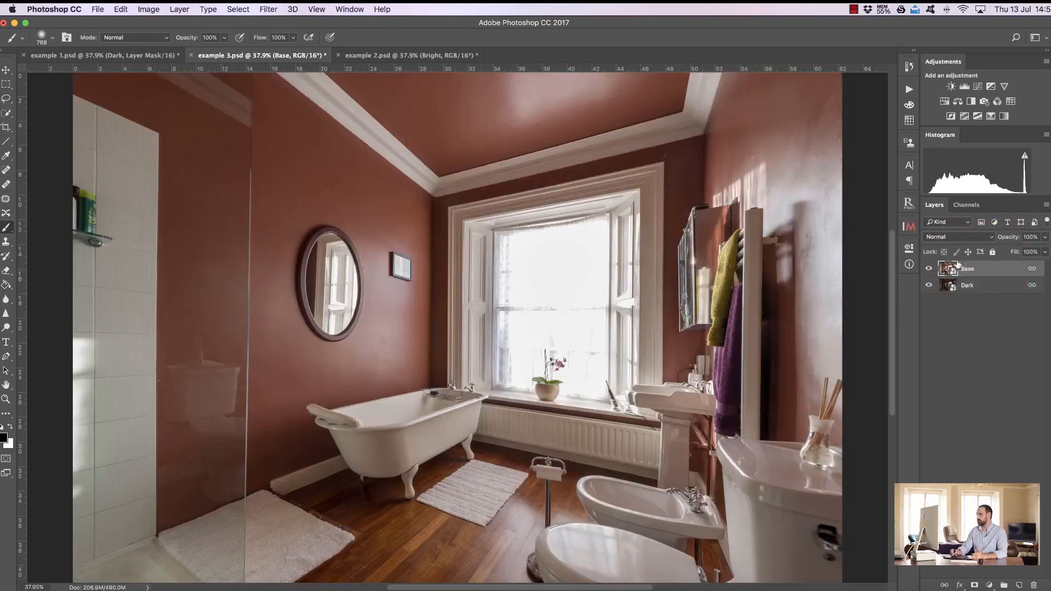
pyautogui.click(929, 268)
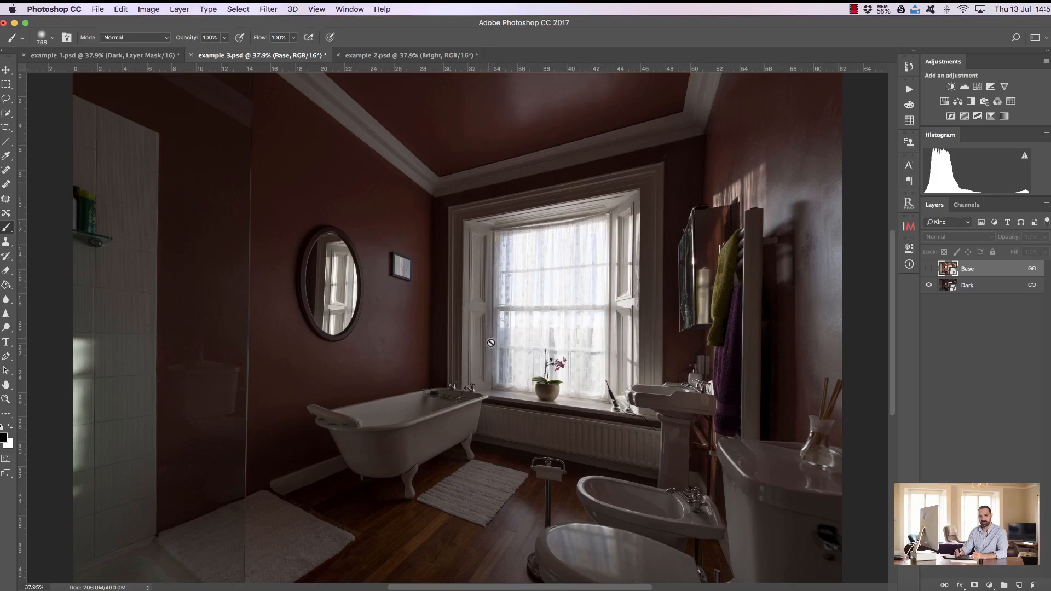
pyautogui.click(929, 269)
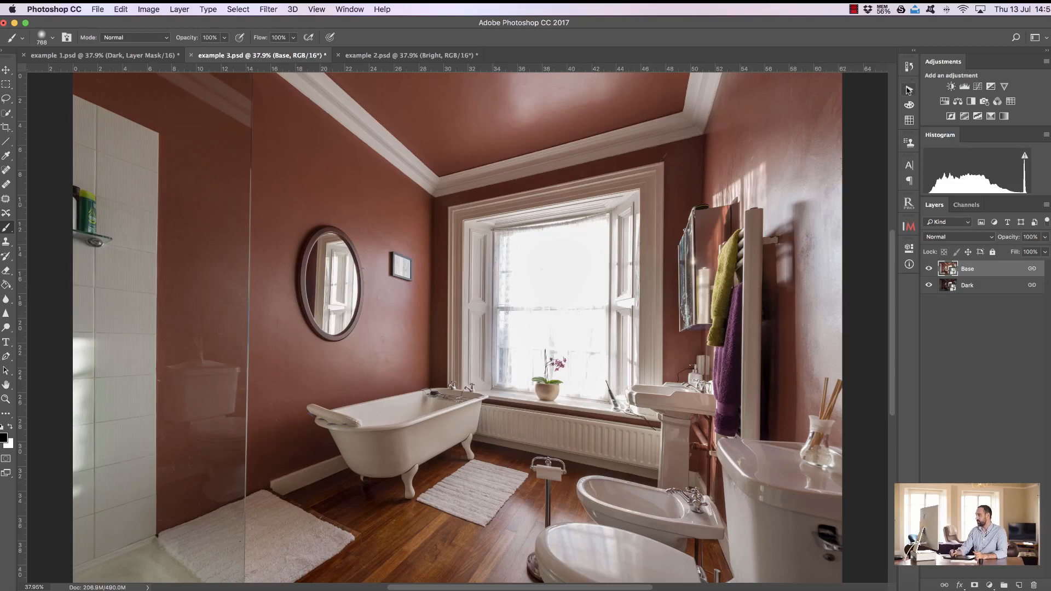
# Run the Bright Exposure Luminosity Mask action with the mask's black input level set to 23 and midtones to 2.04
pyautogui.click(909, 90)
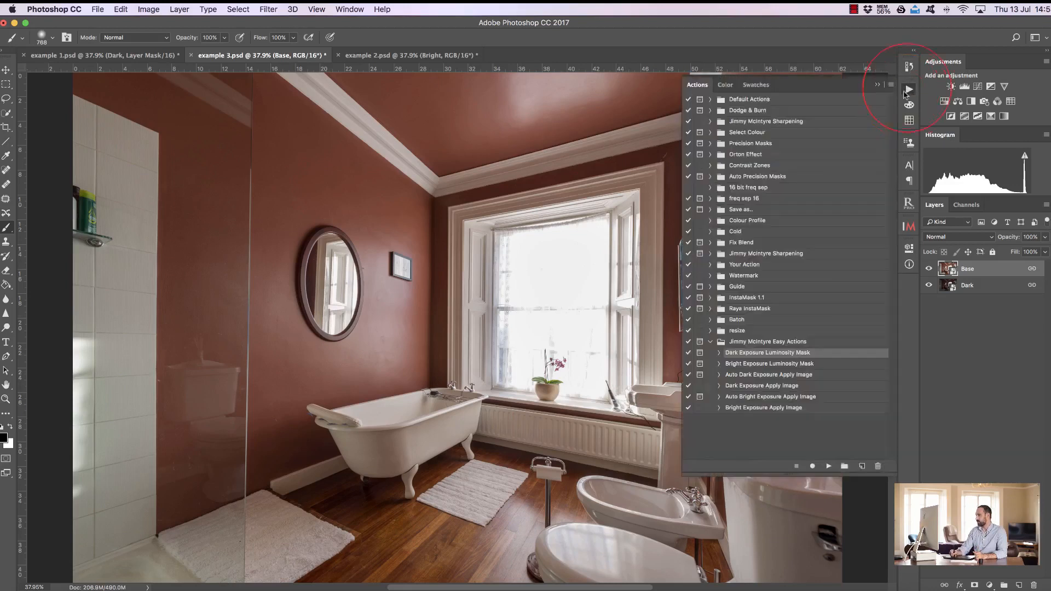
pyautogui.click(750, 365)
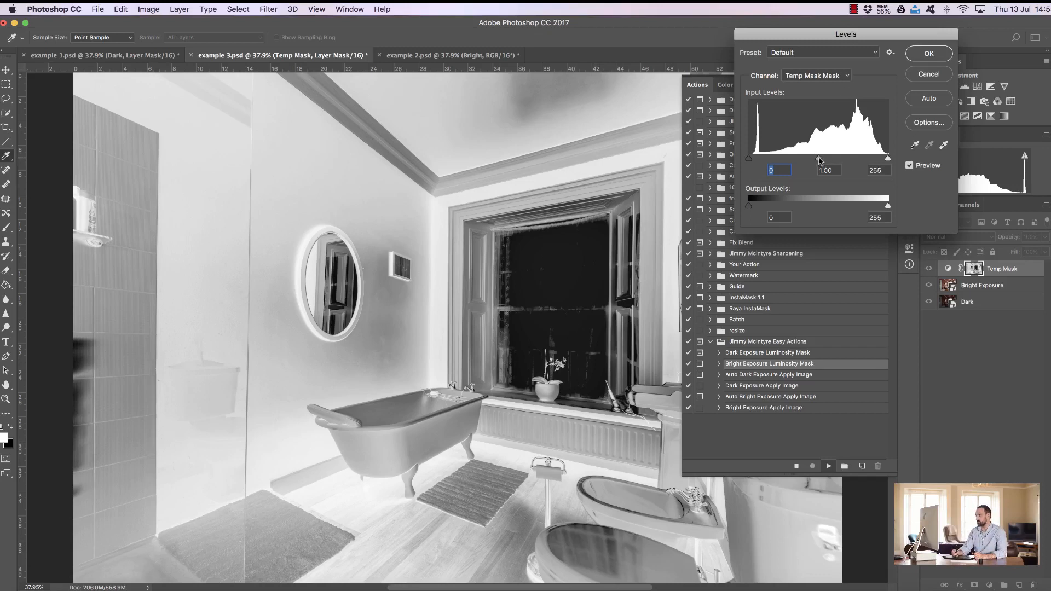
pyautogui.moveTo(819, 159); pyautogui.dragTo(789, 158)
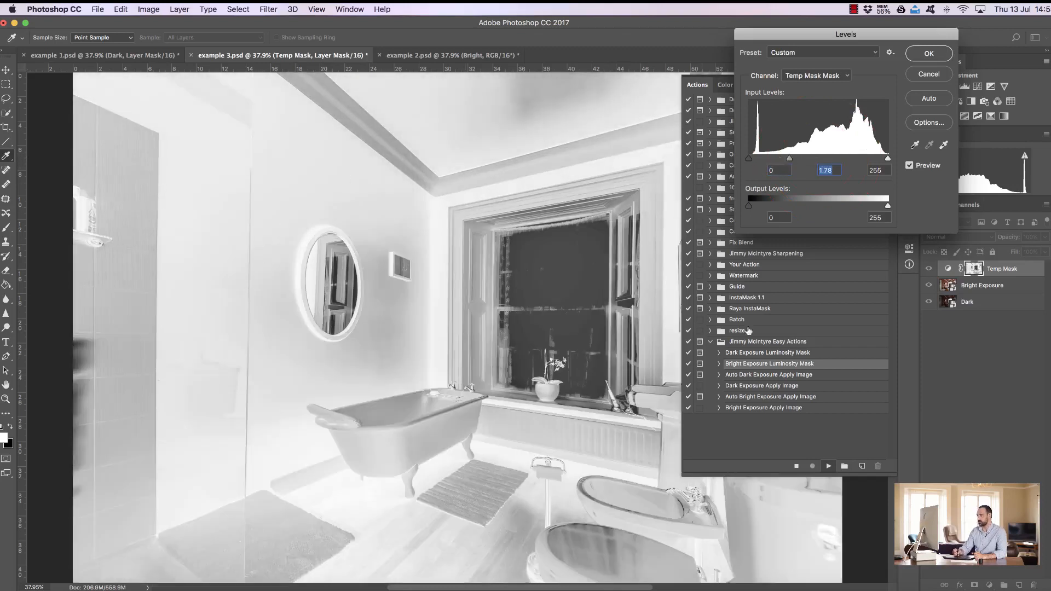
pyautogui.moveTo(790, 159); pyautogui.dragTo(782, 160)
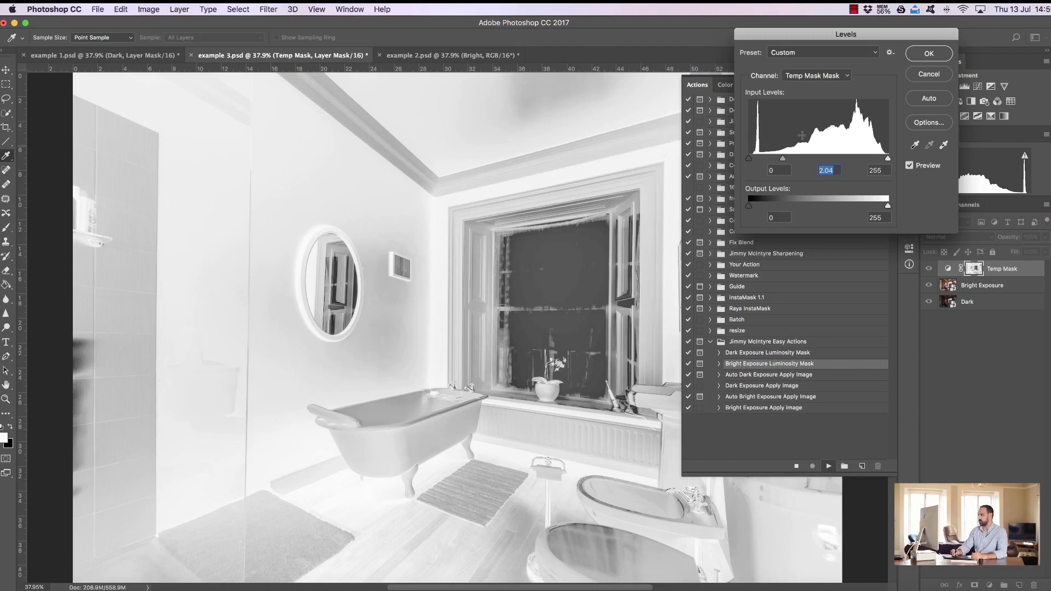
pyautogui.moveTo(751, 160); pyautogui.dragTo(750, 160)
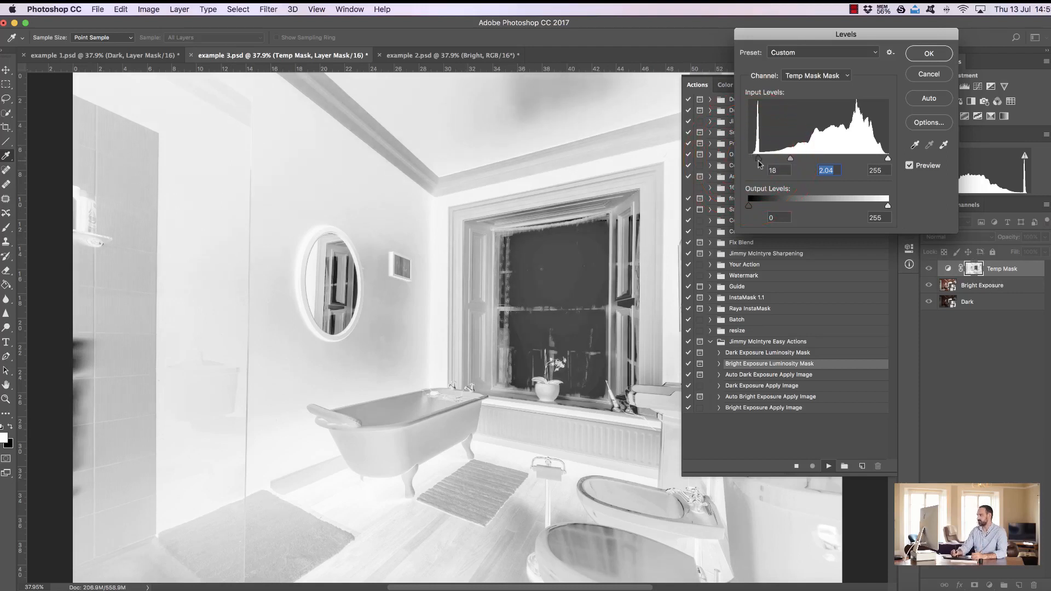
pyautogui.moveTo(759, 163); pyautogui.dragTo(759, 174)
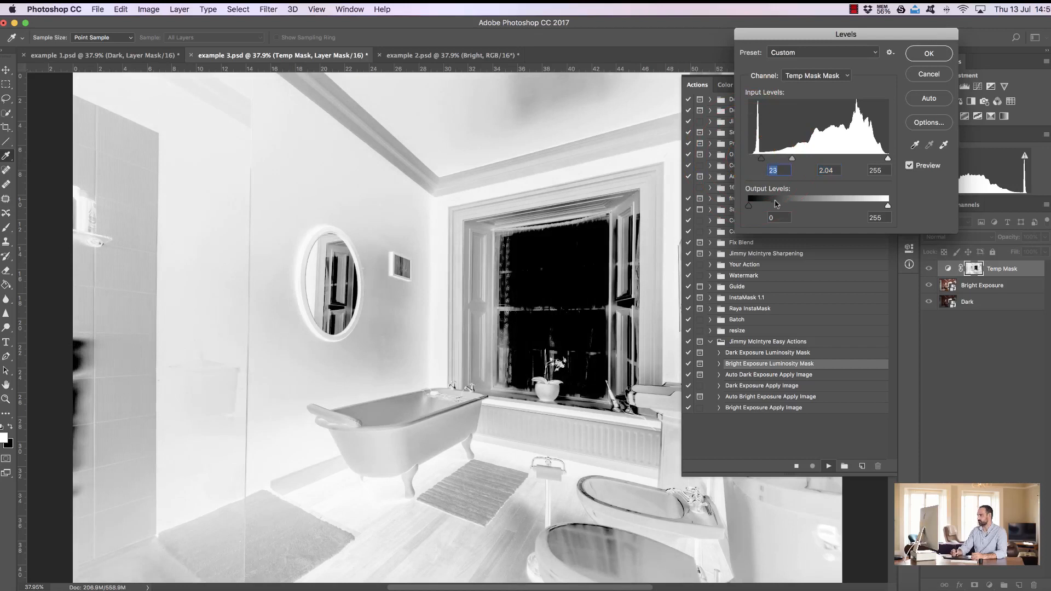
pyautogui.click(929, 57)
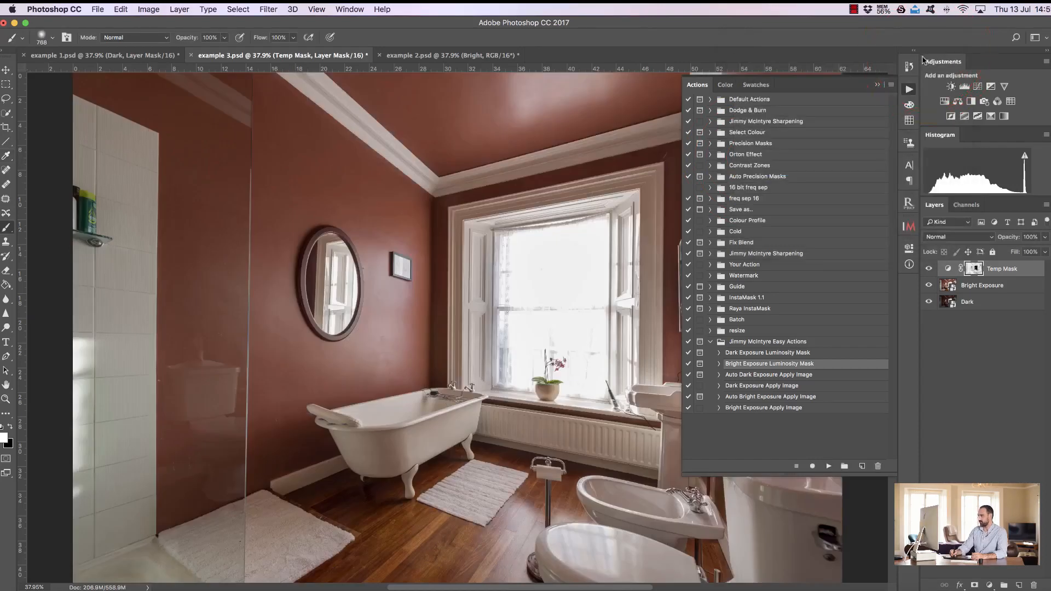
pyautogui.click(877, 87)
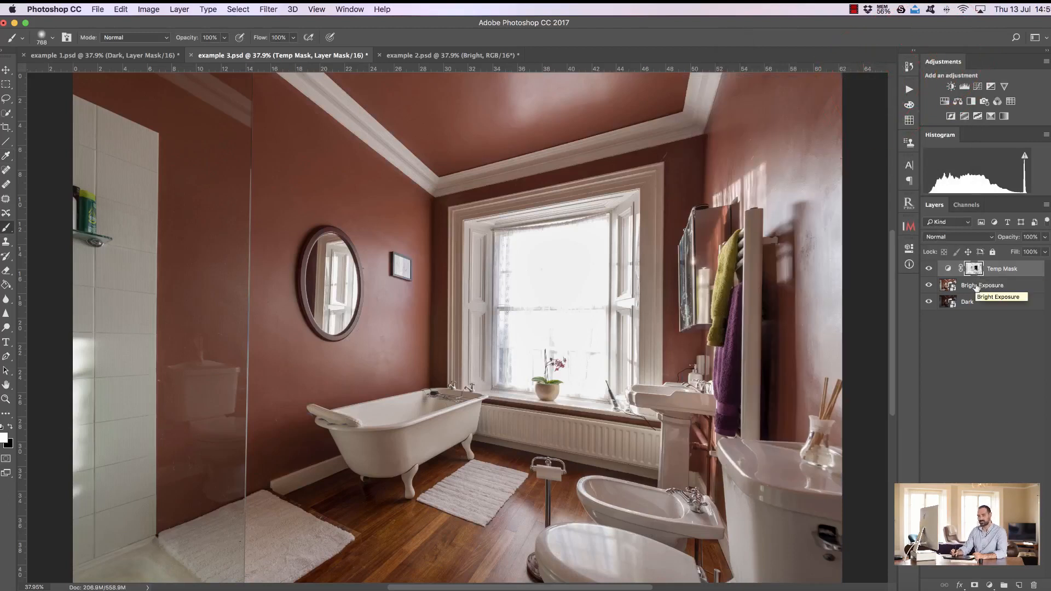
# Add a black mask to the Bright Exposure layer, load the Temp Mask as a selection and hide its outline
pyautogui.click(974, 290)
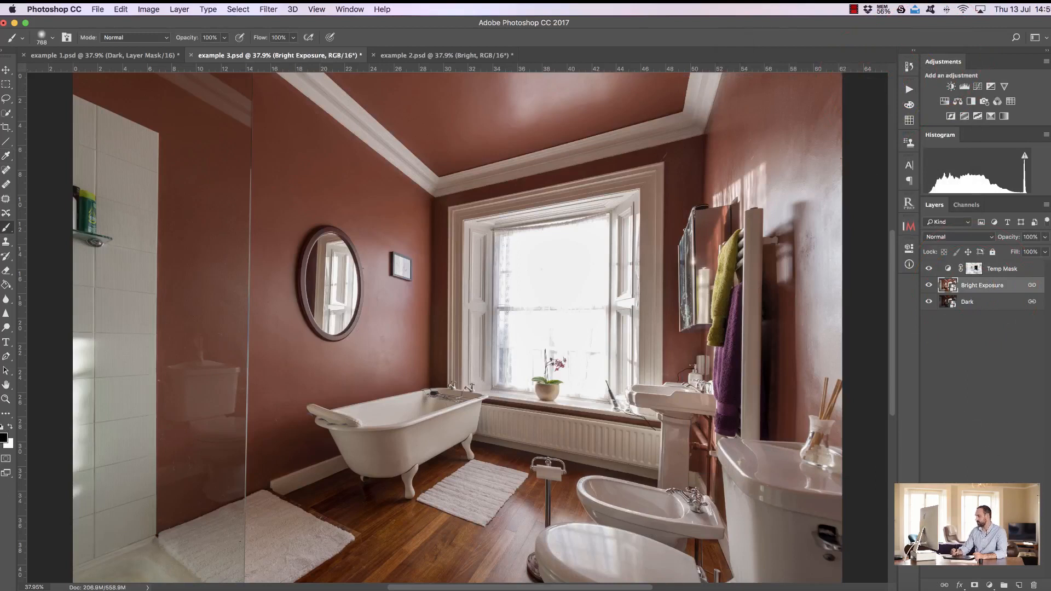
pyautogui.keyDown('alt'); pyautogui.click(974, 585); pyautogui.keyUp('alt')
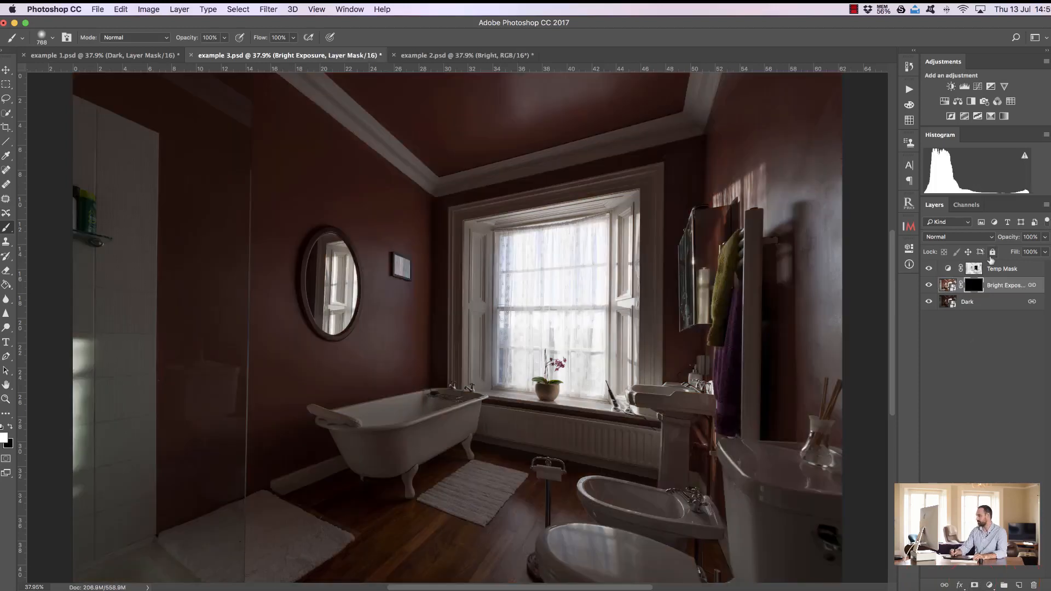
pyautogui.click(975, 269)
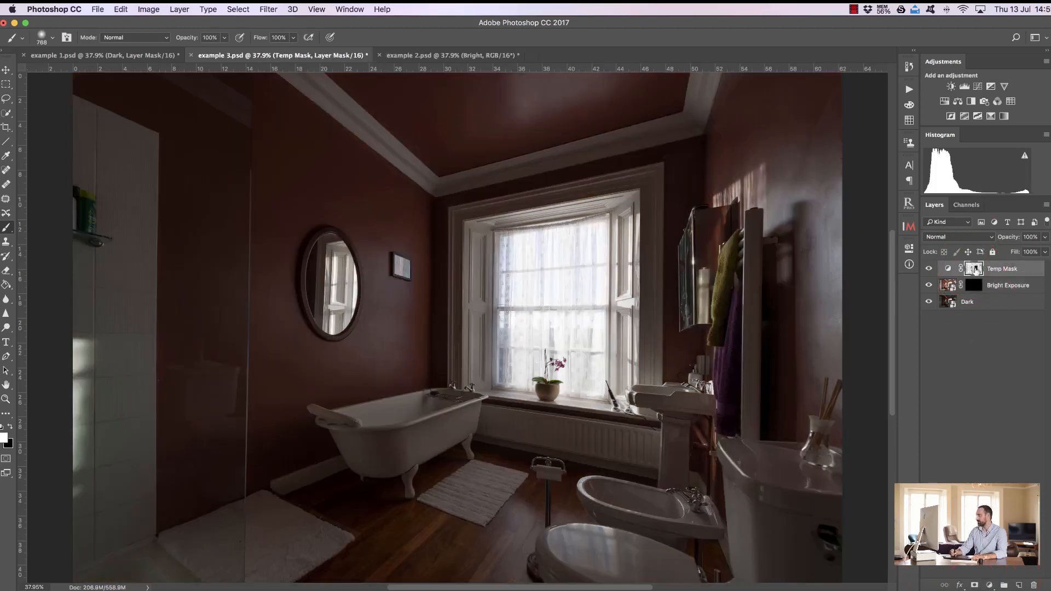
pyautogui.keyDown('super'); pyautogui.click(975, 270); pyautogui.keyUp('super')
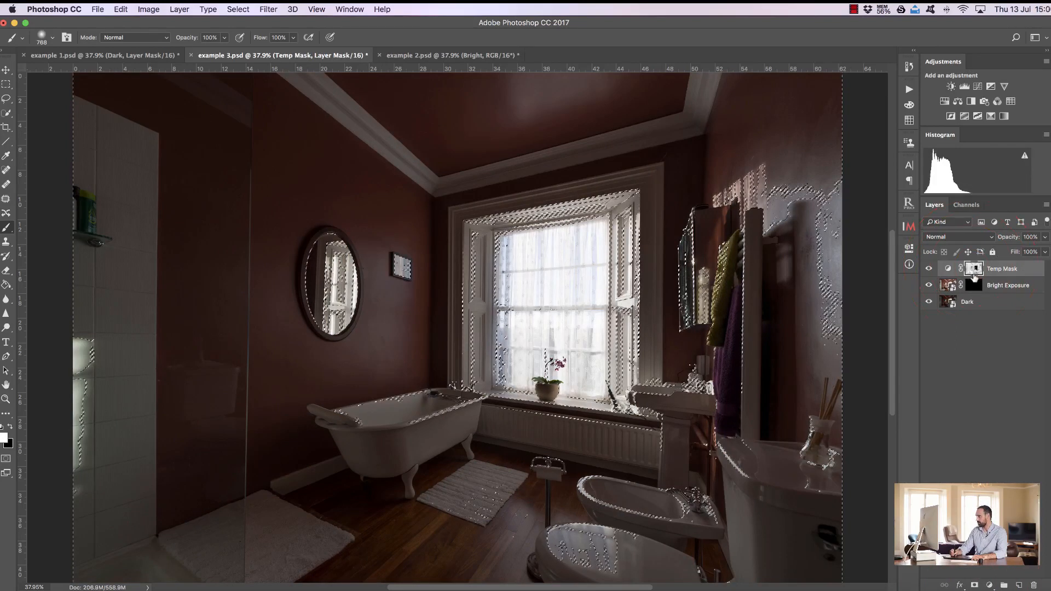
pyautogui.click(972, 284)
pyautogui.press('super+d')
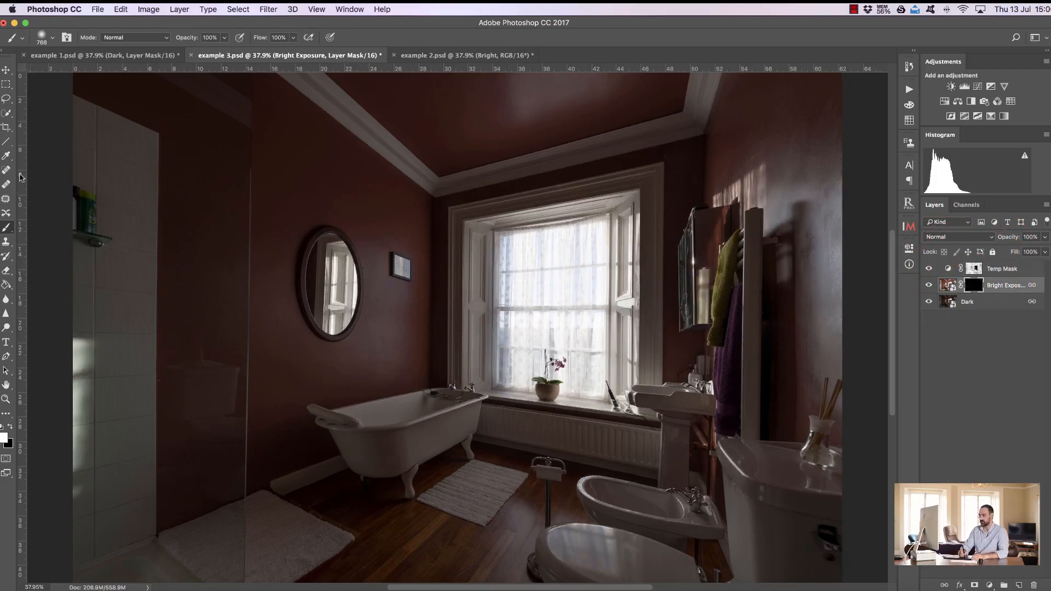
# Paint white over the whole room on the Bright Exposure layer's mask with a soft brush of size 3054
pyautogui.moveTo(279, 254); pyautogui.dragTo(383, 253)
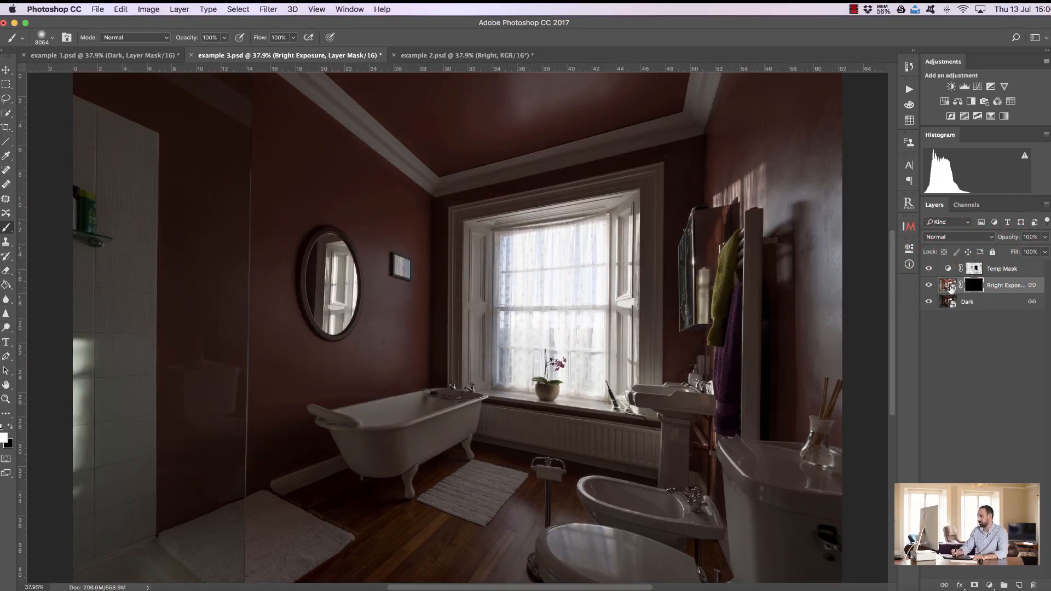
pyautogui.moveTo(117, 121)
pyautogui.mouseDown()
pyautogui.moveTo(451, 124)
pyautogui.moveTo(547, 159)
pyautogui.moveTo(722, 181)
pyautogui.moveTo(729, 416)
pyautogui.moveTo(296, 442)
pyautogui.moveTo(164, 520)
pyautogui.moveTo(120, 411)
pyautogui.moveTo(62, 200)
pyautogui.moveTo(364, 80)
pyautogui.moveTo(829, 411)
pyautogui.moveTo(826, 394)
pyautogui.mouseUp()
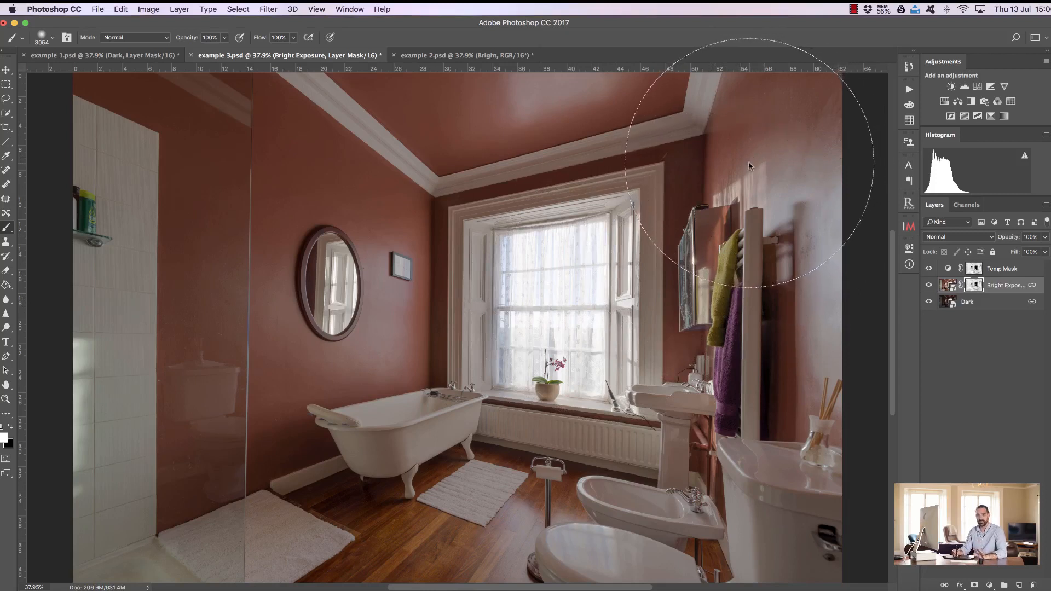
pyautogui.moveTo(801, 128); pyautogui.dragTo(638, 99)
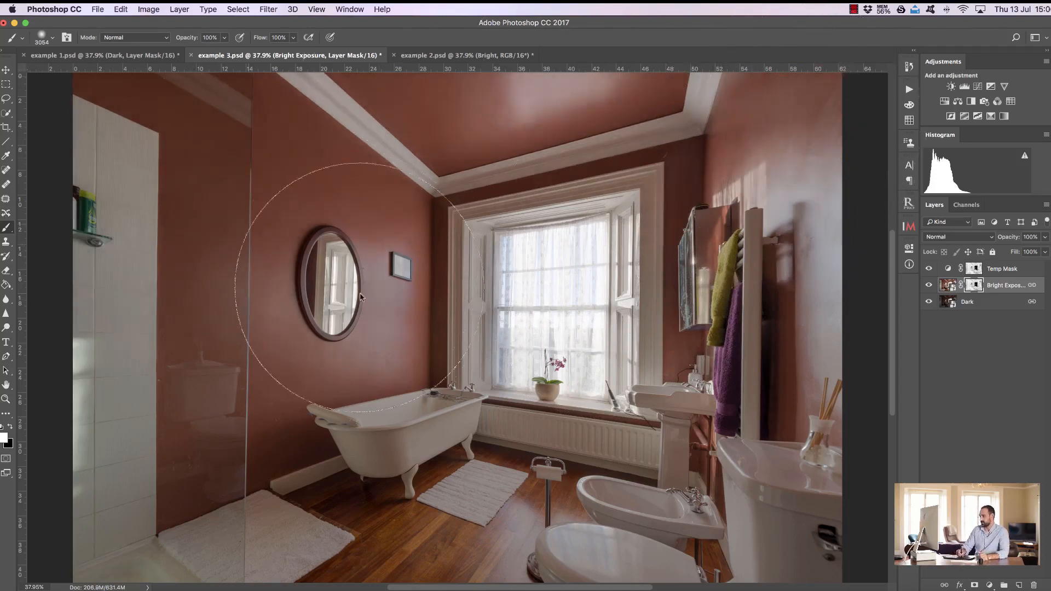
pyautogui.moveTo(127, 445)
pyautogui.mouseDown()
pyautogui.moveTo(294, 499)
pyautogui.moveTo(605, 514)
pyautogui.moveTo(764, 491)
pyautogui.moveTo(765, 425)
pyautogui.moveTo(681, 356)
pyautogui.moveTo(750, 220)
pyautogui.moveTo(715, 104)
pyautogui.mouseUp()
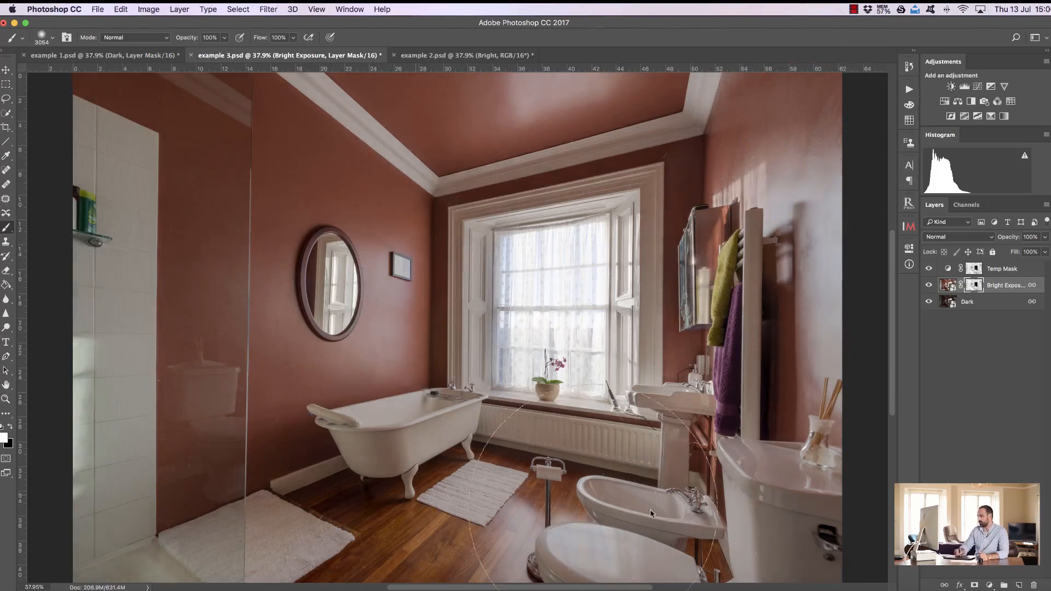
pyautogui.moveTo(805, 142); pyautogui.dragTo(680, 127)
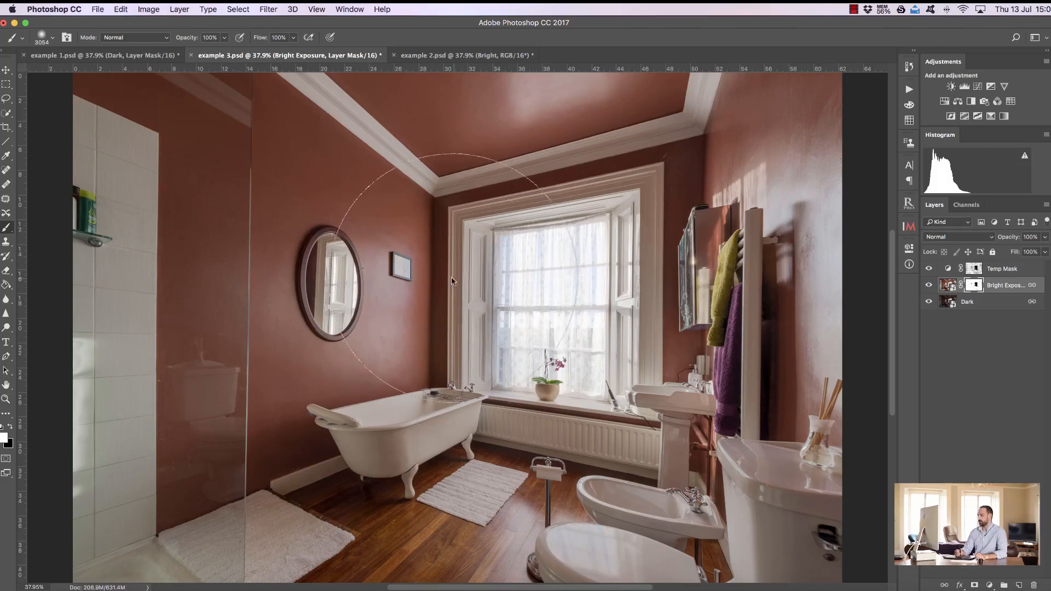
# Switch to example 1.psd, inspect the masked Dark layer's mask, and compare the blend by hiding and showing that layer
pyautogui.click(92, 55)
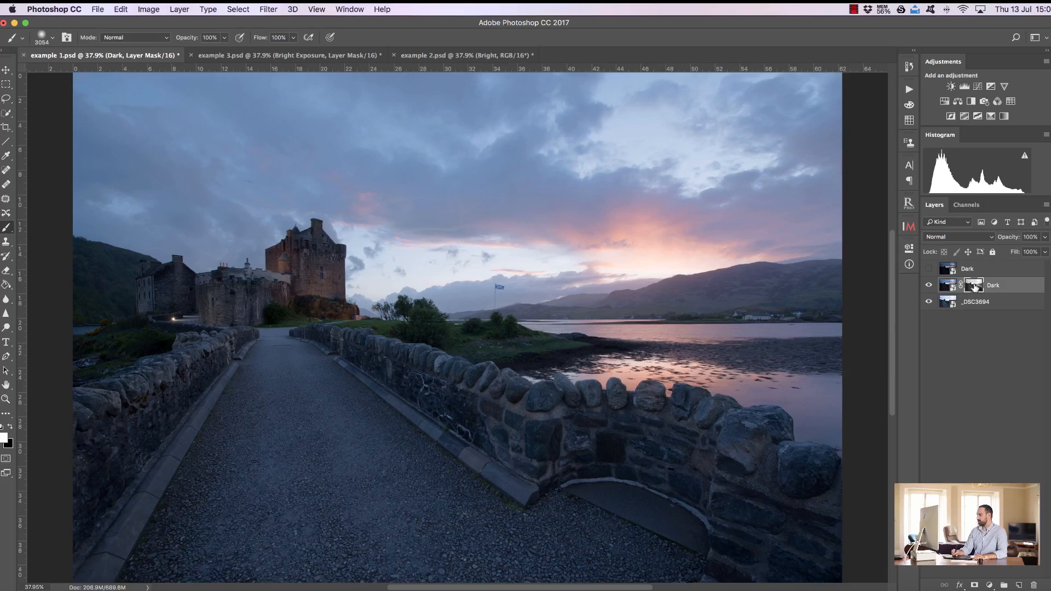
pyautogui.keyDown('alt'); pyautogui.click(974, 286); pyautogui.keyUp('alt')
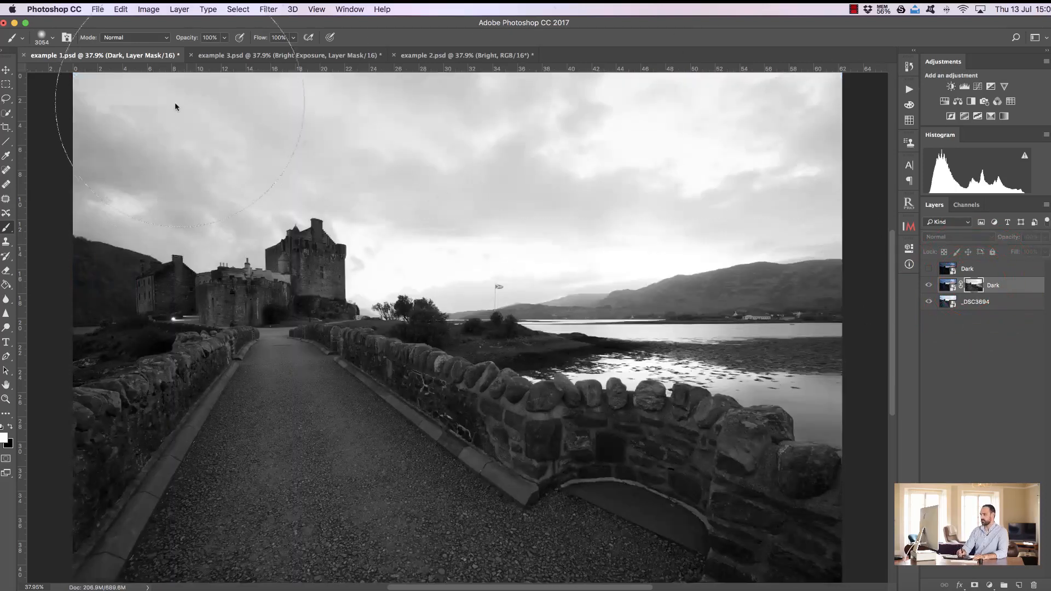
pyautogui.click(947, 288)
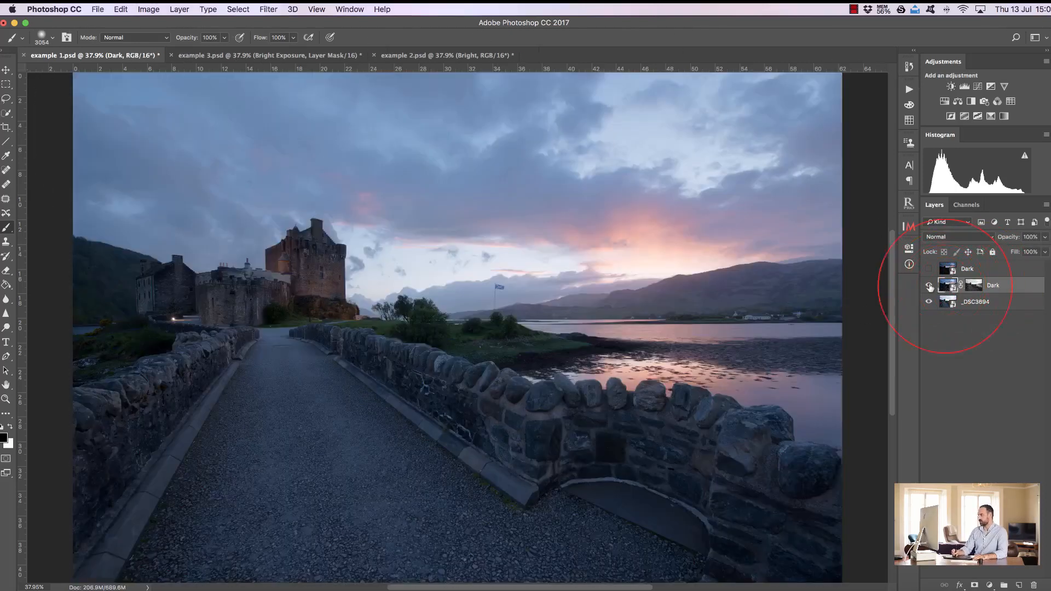
pyautogui.click(929, 285)
pyautogui.click(929, 285)
pyautogui.click(929, 285)
pyautogui.click(929, 285)
# View the Dark layer's mask on its own again, and compare the image with the mask disabled and re-enabled
pyautogui.click(974, 286)
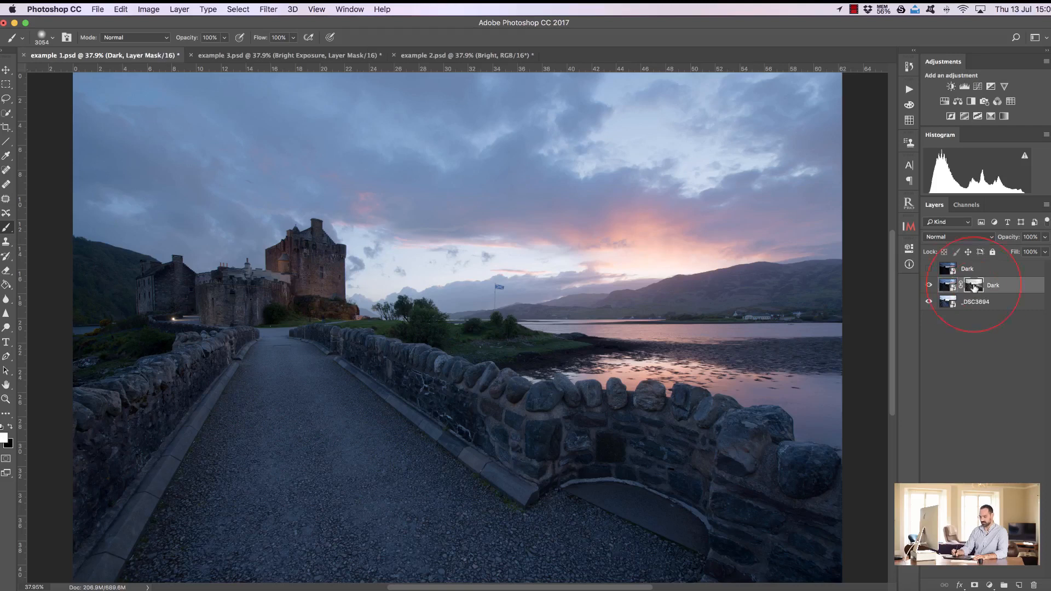
pyautogui.keyDown('alt'); pyautogui.click(975, 287); pyautogui.keyUp('alt')
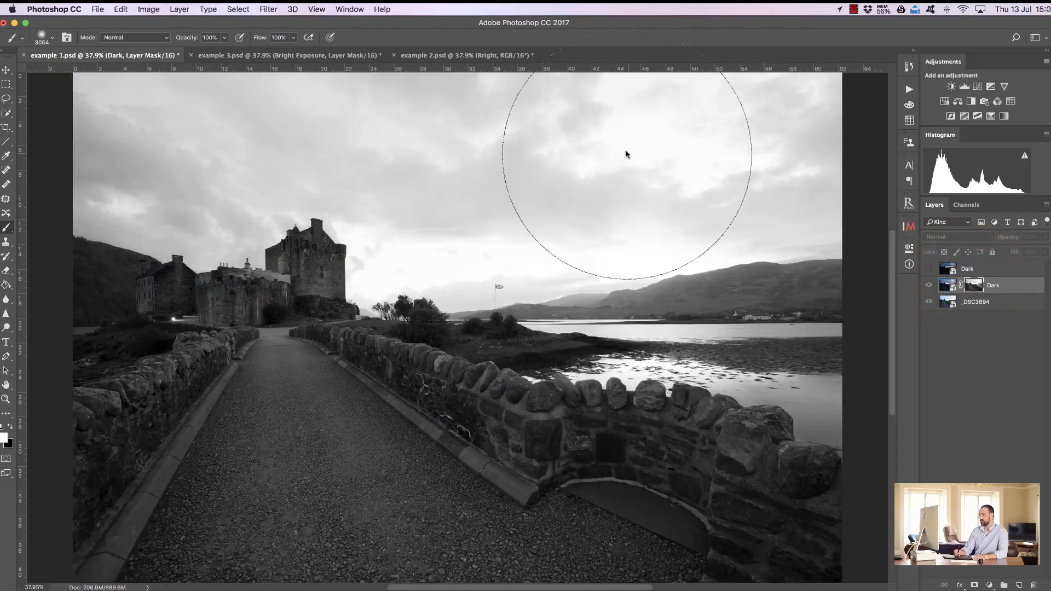
pyautogui.click(948, 285)
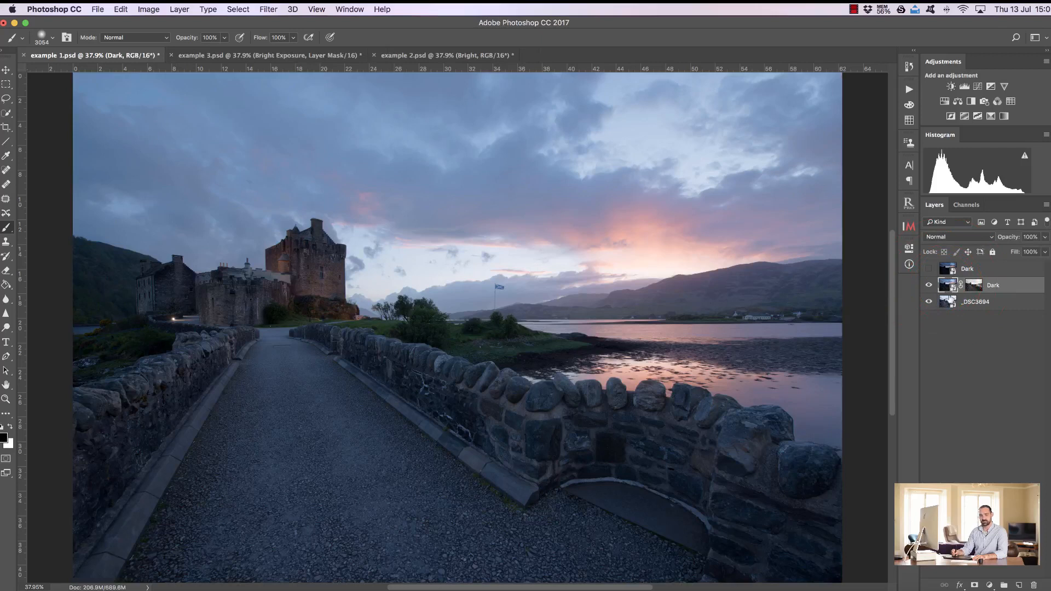
pyautogui.click(974, 285)
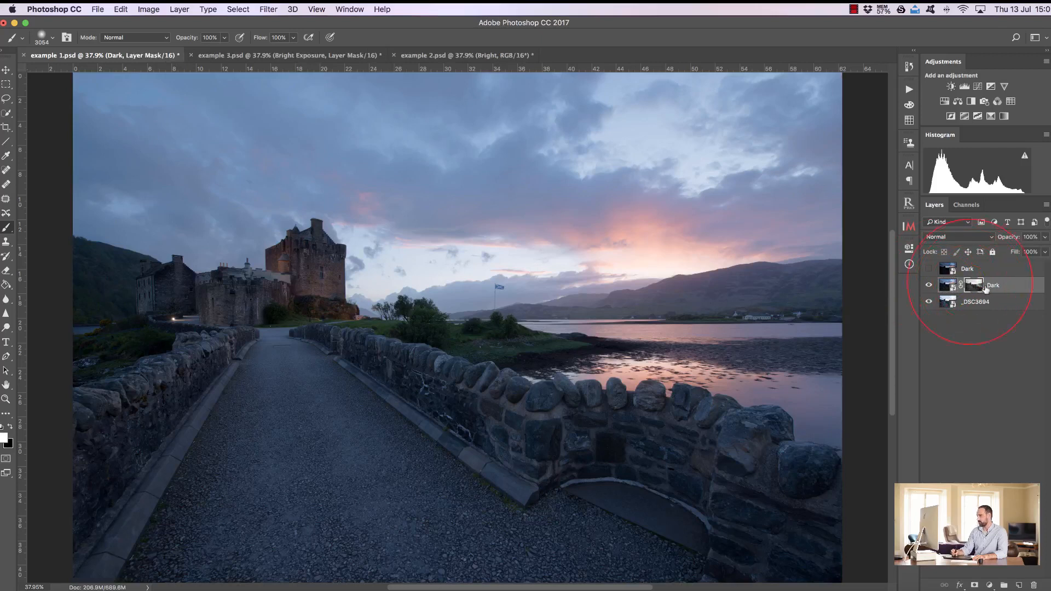
pyautogui.rightClick(978, 286)
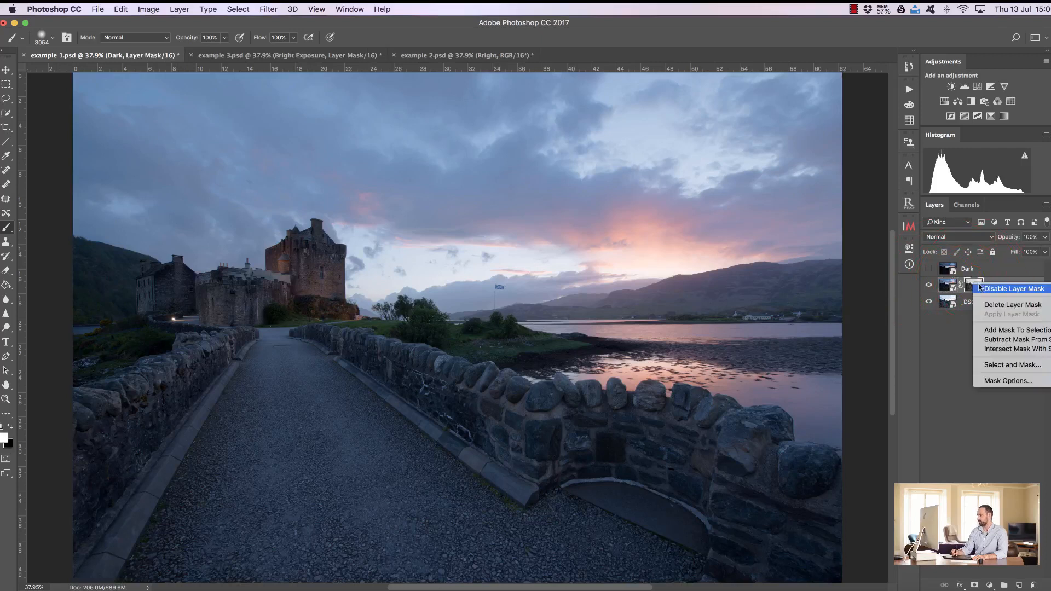
pyautogui.click(989, 290)
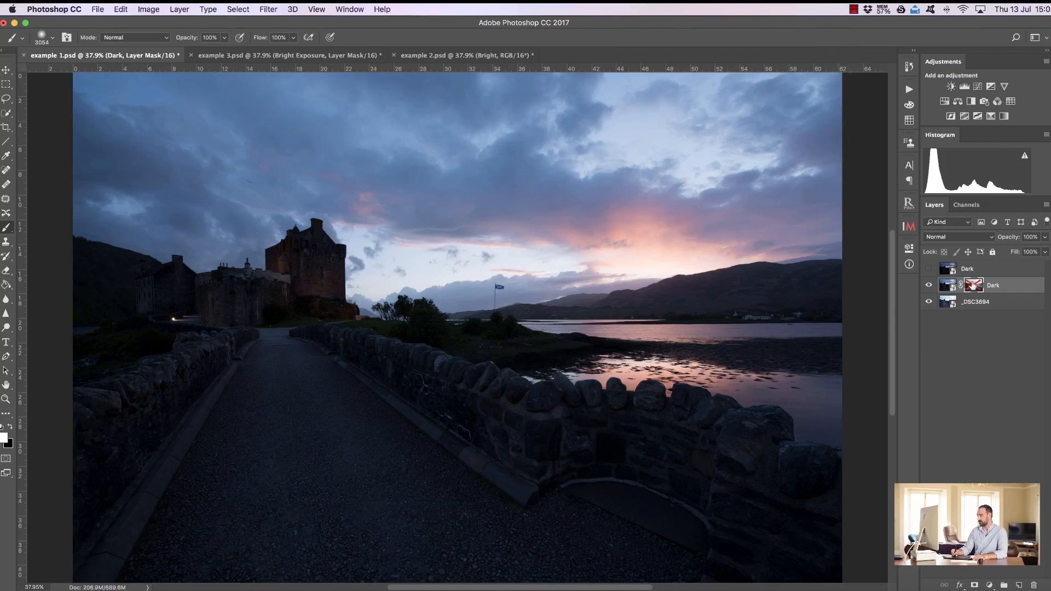
pyautogui.keyDown('shift'); pyautogui.click(982, 290); pyautogui.keyUp('shift')
pyautogui.click(974, 285)
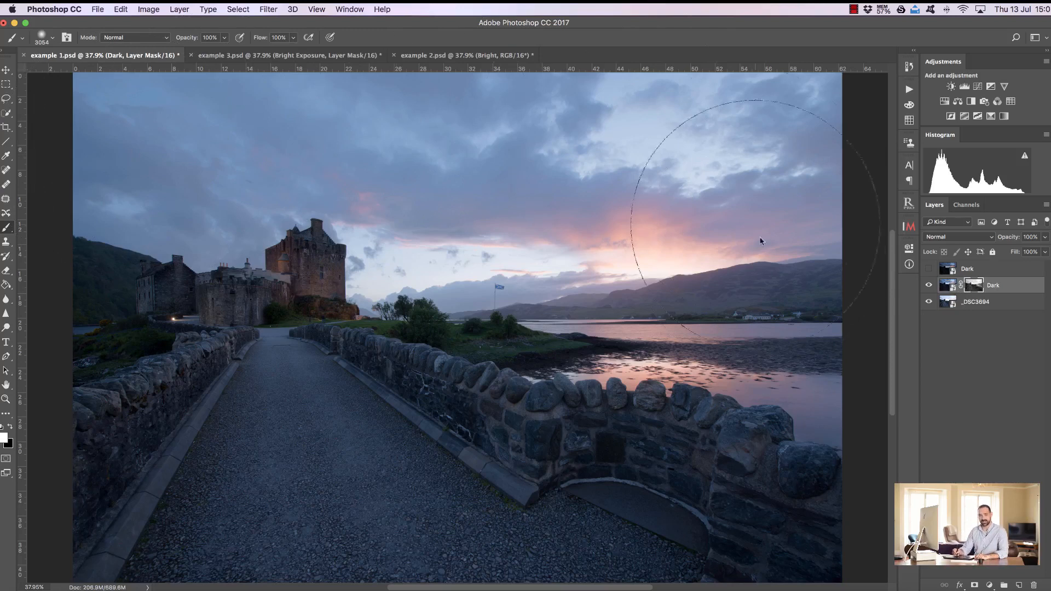
# Delete the mask from the Dark layer directly above _DSC3694 and hide that layer
pyautogui.moveTo(974, 284); pyautogui.dragTo(1033, 585)
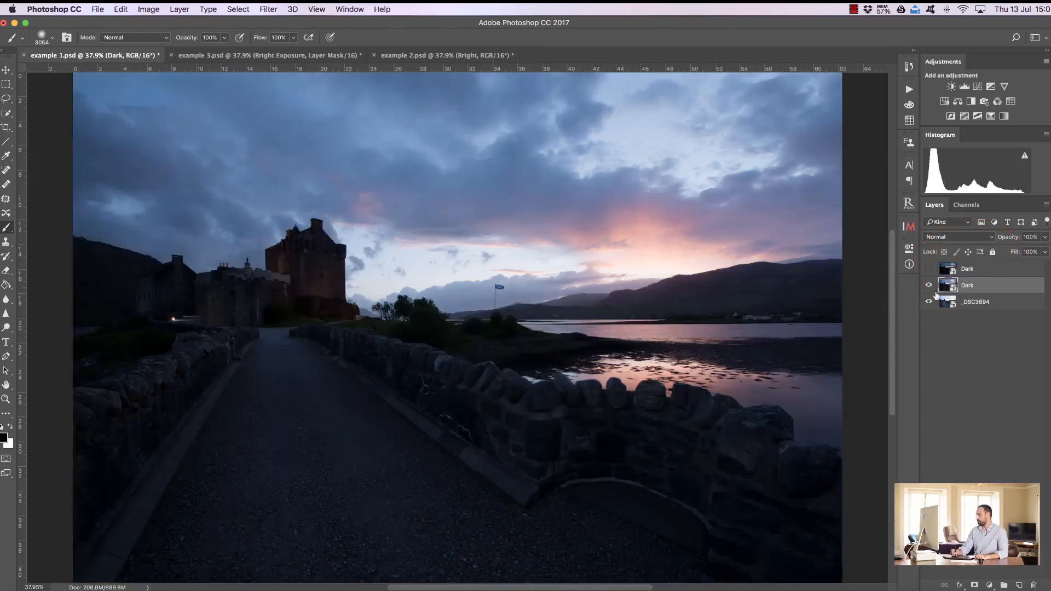
pyautogui.click(928, 285)
# Create a Brights 1 luminosity mask with InstaMask and adjust its M value to 55 and H value to 201
pyautogui.click(909, 229)
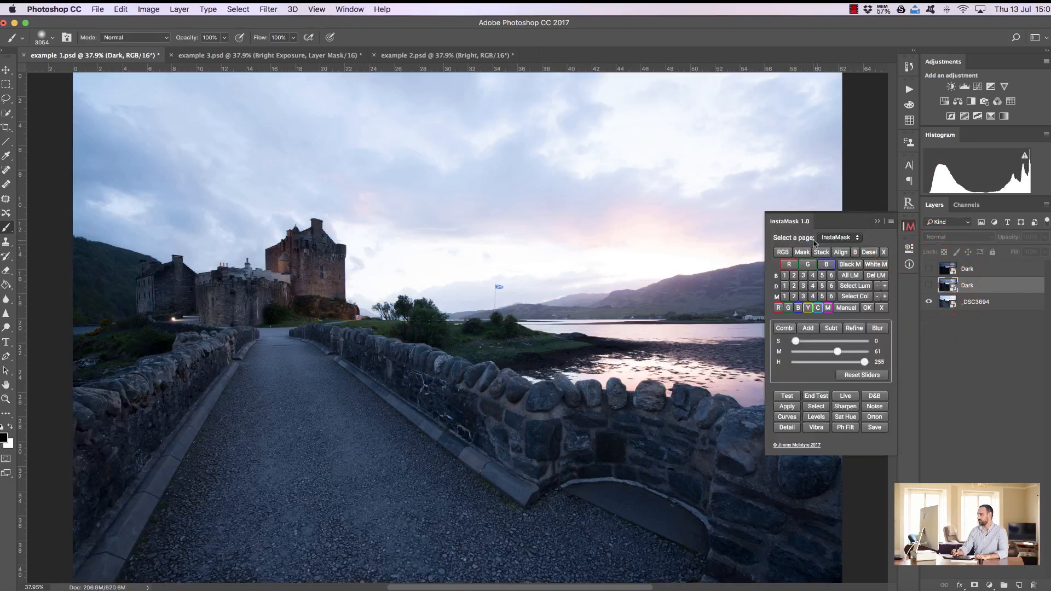
pyautogui.click(784, 277)
pyautogui.moveTo(865, 362); pyautogui.dragTo(851, 362)
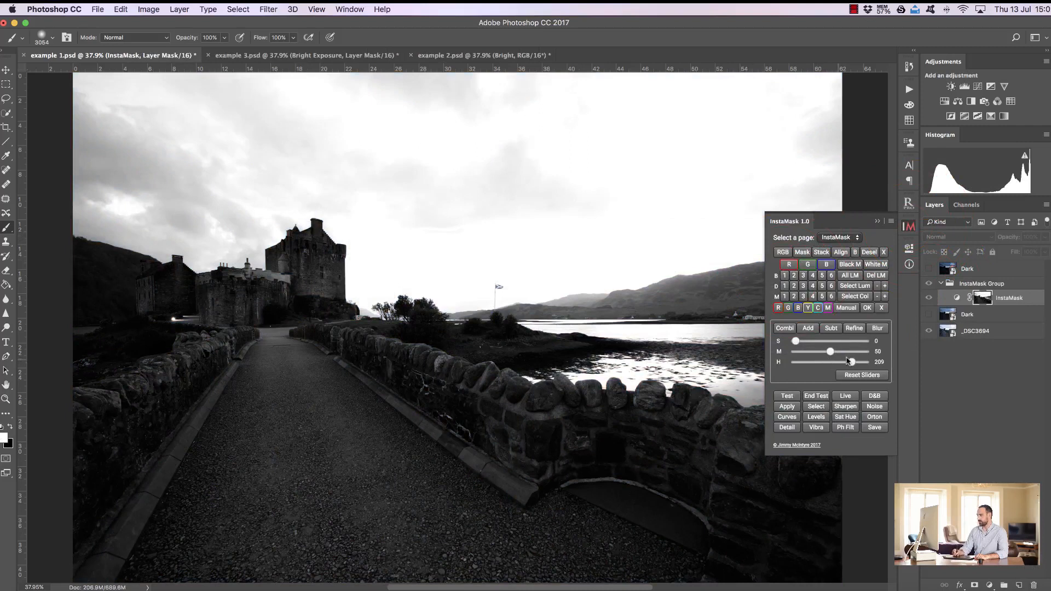
pyautogui.moveTo(849, 365); pyautogui.dragTo(832, 370)
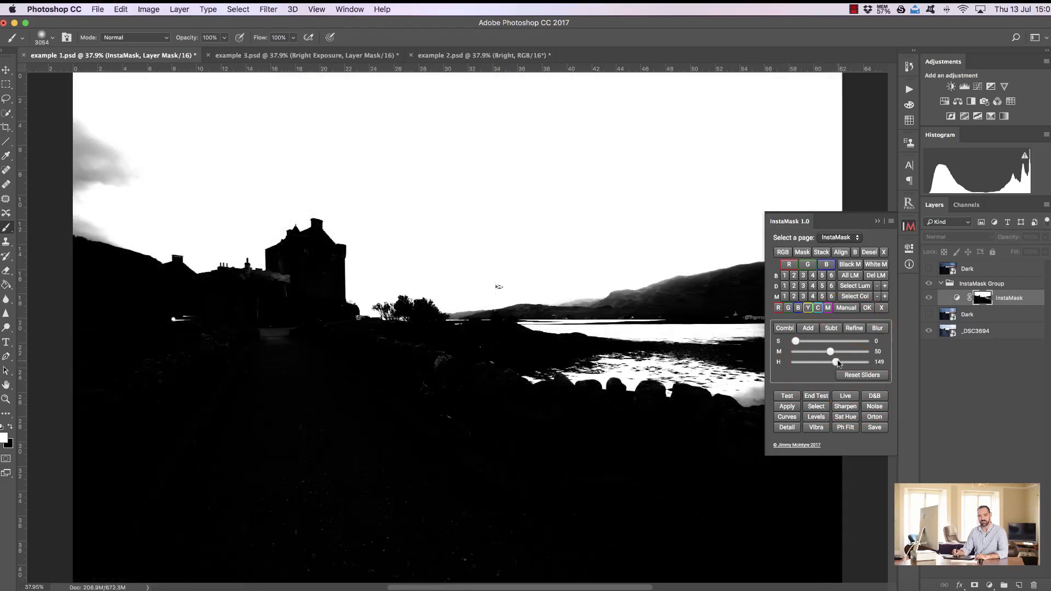
pyautogui.moveTo(837, 365)
pyautogui.mouseDown()
pyautogui.moveTo(850, 364)
pyautogui.moveTo(829, 353)
pyautogui.moveTo(851, 361)
pyautogui.moveTo(836, 355)
pyautogui.mouseUp()
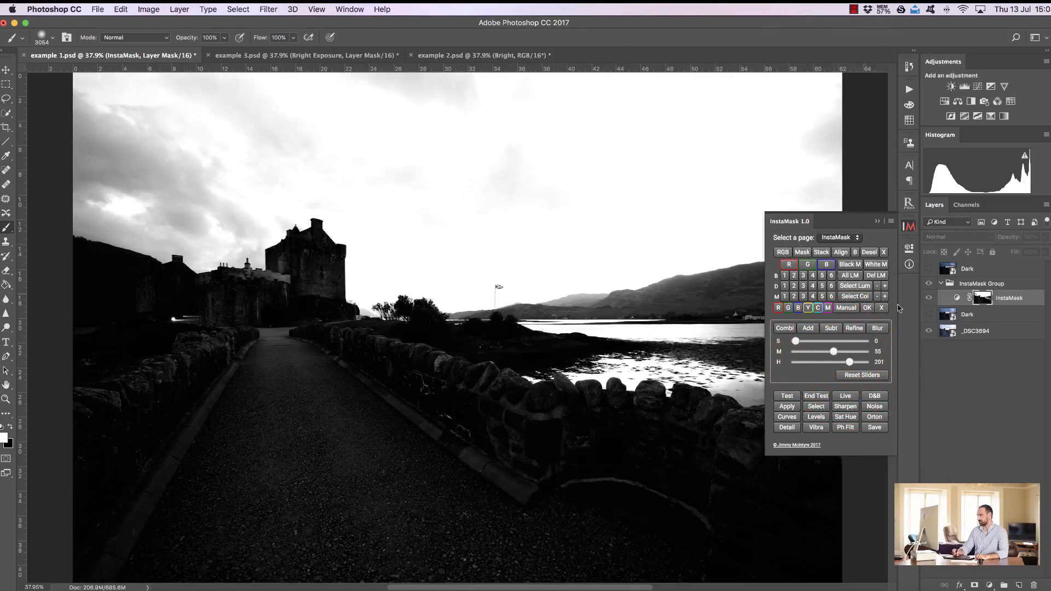
# Turn the InstaMask into a selection, add a black mask to the Dark layer above _DSC3694, and show that layer
pyautogui.click(816, 406)
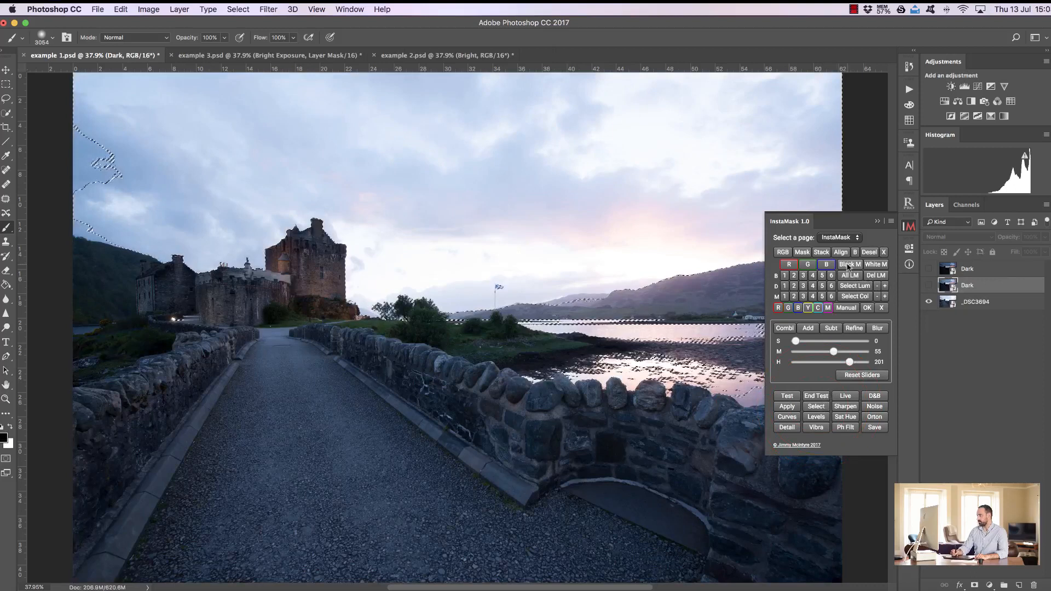
pyautogui.click(850, 265)
pyautogui.click(928, 285)
pyautogui.click(877, 221)
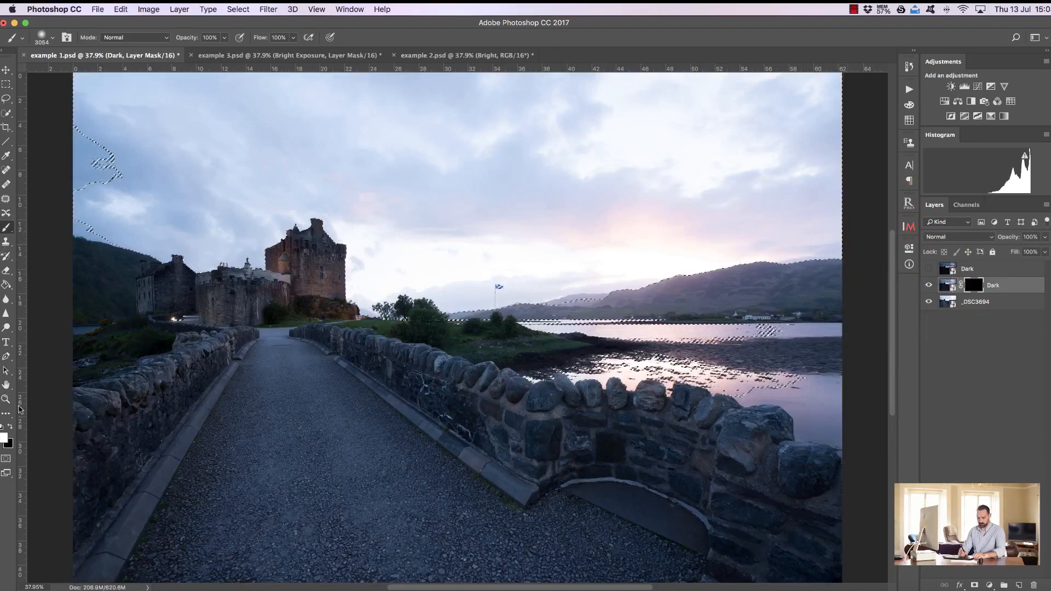
# Hide the selection outline, paint white over the sky on the Dark layer's mask, and compare the blend with that layer hidden and shown
pyautogui.press('super+h')
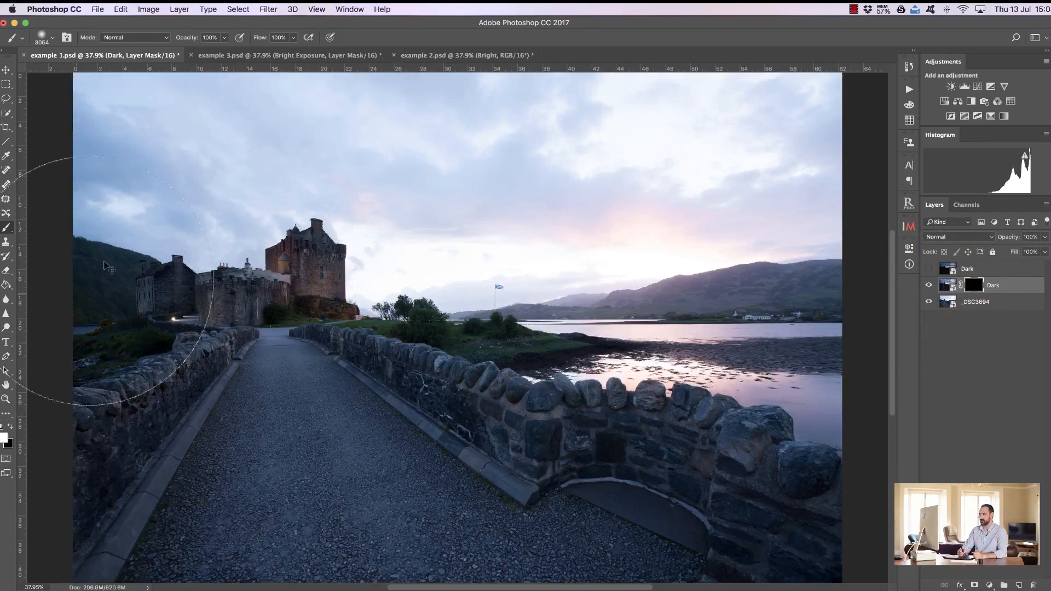
pyautogui.moveTo(291, 138)
pyautogui.mouseDown()
pyautogui.moveTo(675, 151)
pyautogui.moveTo(803, 139)
pyautogui.moveTo(608, 158)
pyautogui.moveTo(531, 190)
pyautogui.moveTo(388, 172)
pyautogui.moveTo(395, 177)
pyautogui.moveTo(248, 119)
pyautogui.moveTo(82, 120)
pyautogui.moveTo(126, 131)
pyautogui.mouseUp()
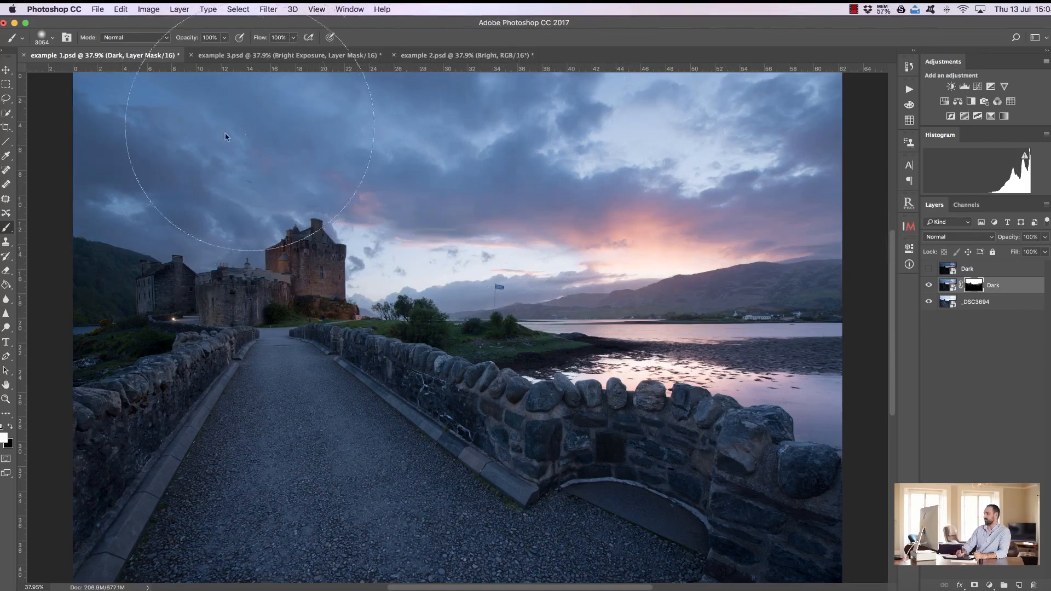
pyautogui.click(928, 286)
pyautogui.click(928, 286)
pyautogui.click(928, 286)
pyautogui.click(928, 286)
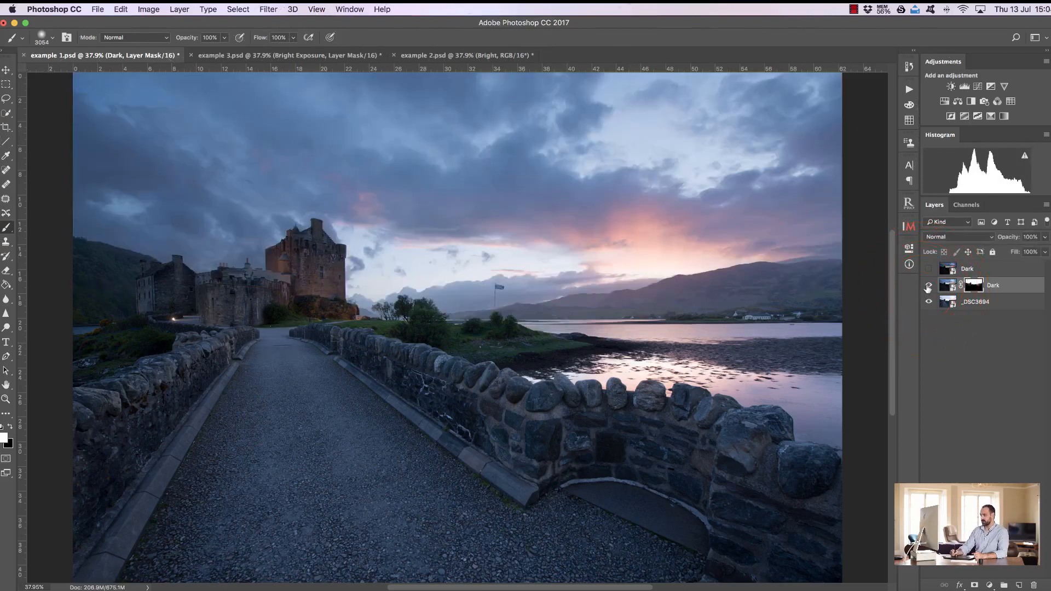
# Lower the masked Dark layer's opacity to 87% and compare the image with that layer hidden and shown
pyautogui.moveTo(1009, 240); pyautogui.dragTo(1005, 237)
pyautogui.click(929, 285)
pyautogui.click(929, 285)
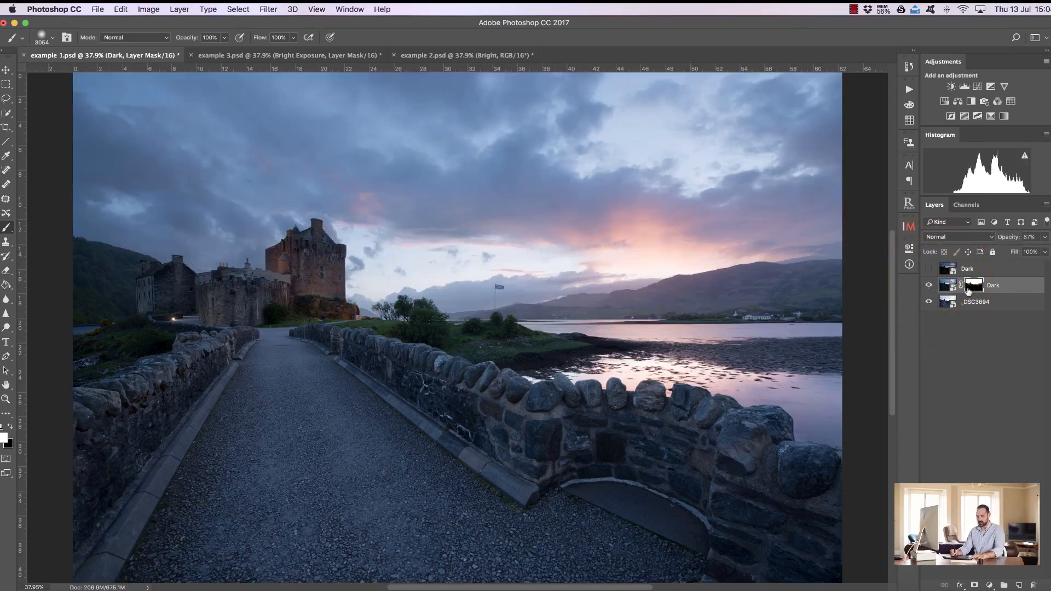
# Delete the mask from the Dark layer above _DSC3694, restore the layer's opacity to 100%, and hide it
pyautogui.moveTo(970, 291); pyautogui.dragTo(1033, 585)
pyautogui.moveTo(1007, 241); pyautogui.dragTo(1019, 244)
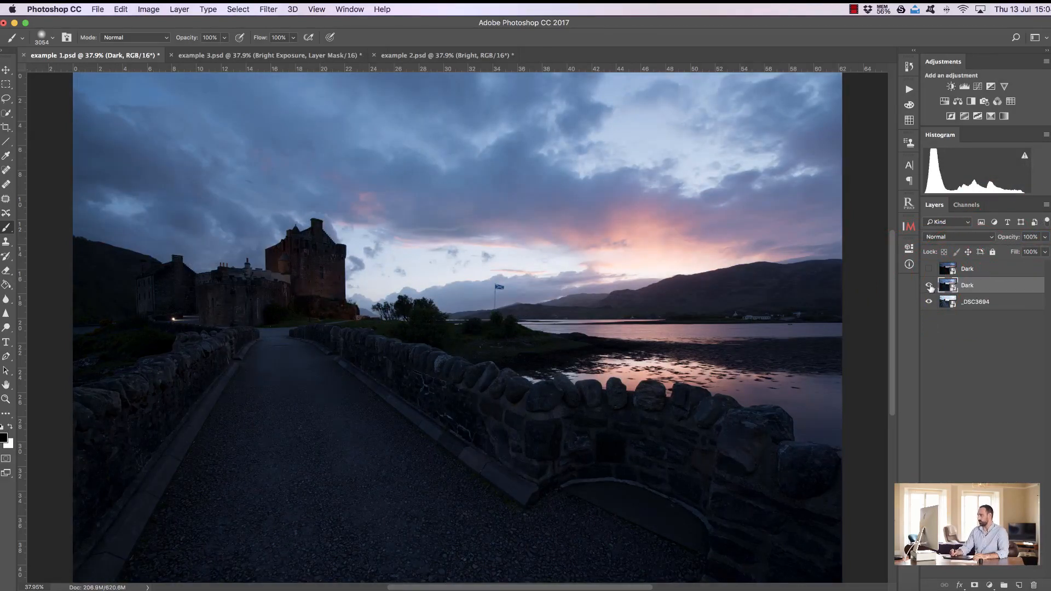
pyautogui.click(929, 286)
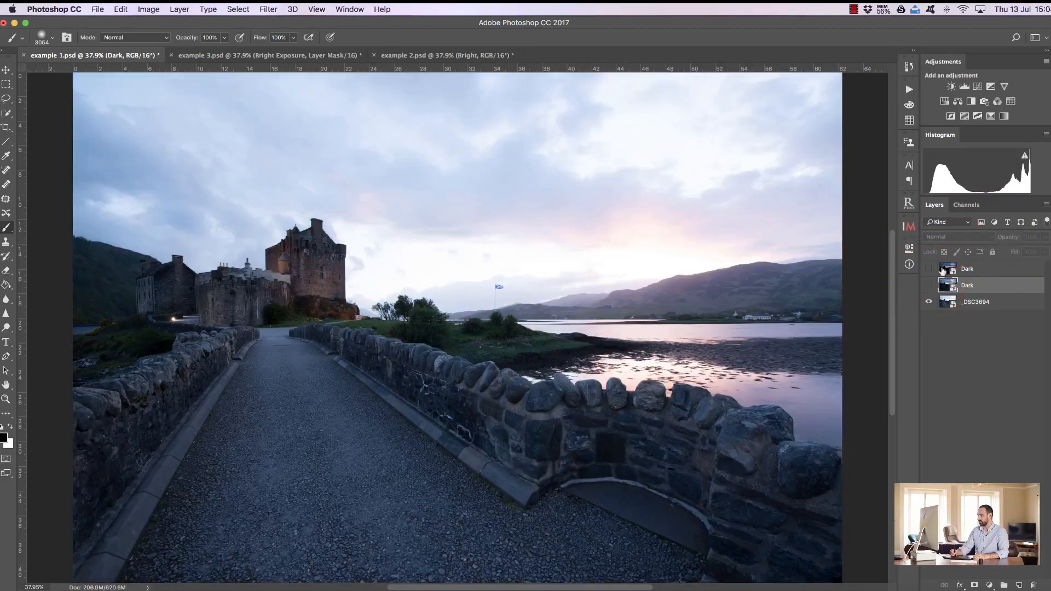
# Run the Dark Exposure Luminosity Mask action, setting the mask's Levels midtones to 0.73 and white input to 199
pyautogui.click(908, 91)
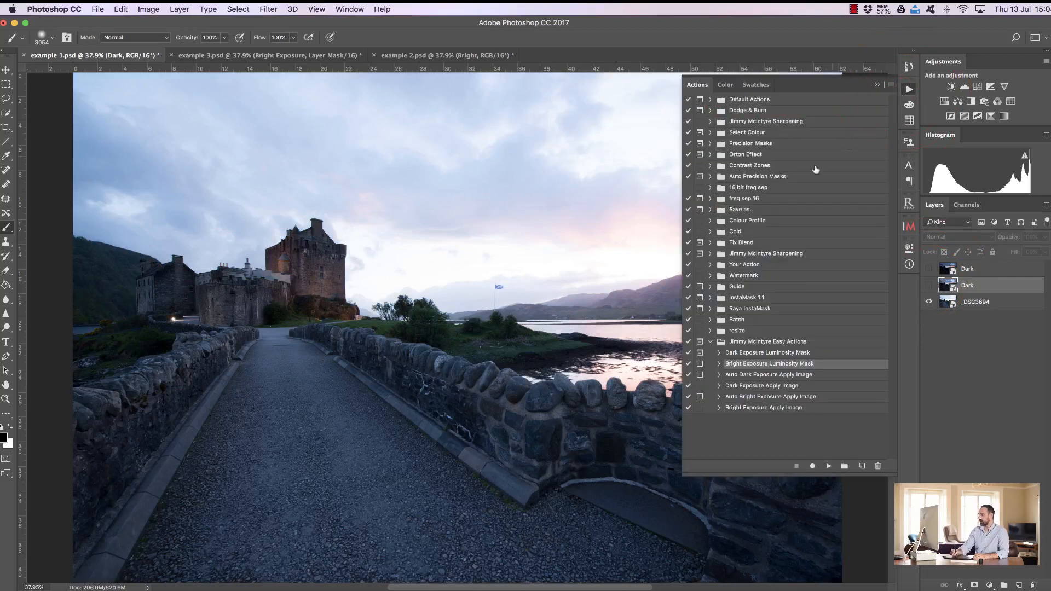
pyautogui.click(745, 355)
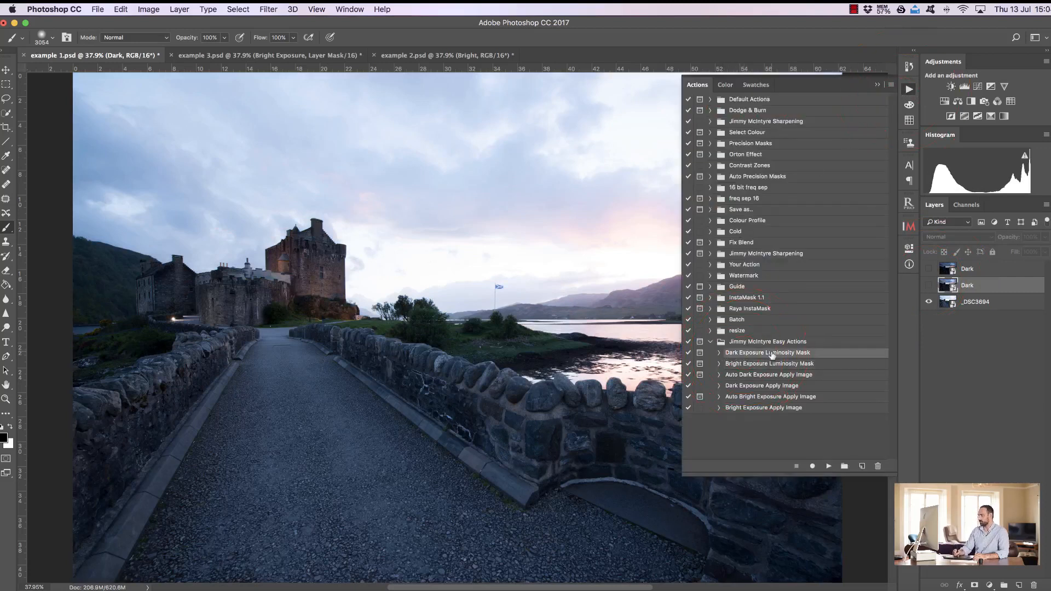
pyautogui.click(829, 466)
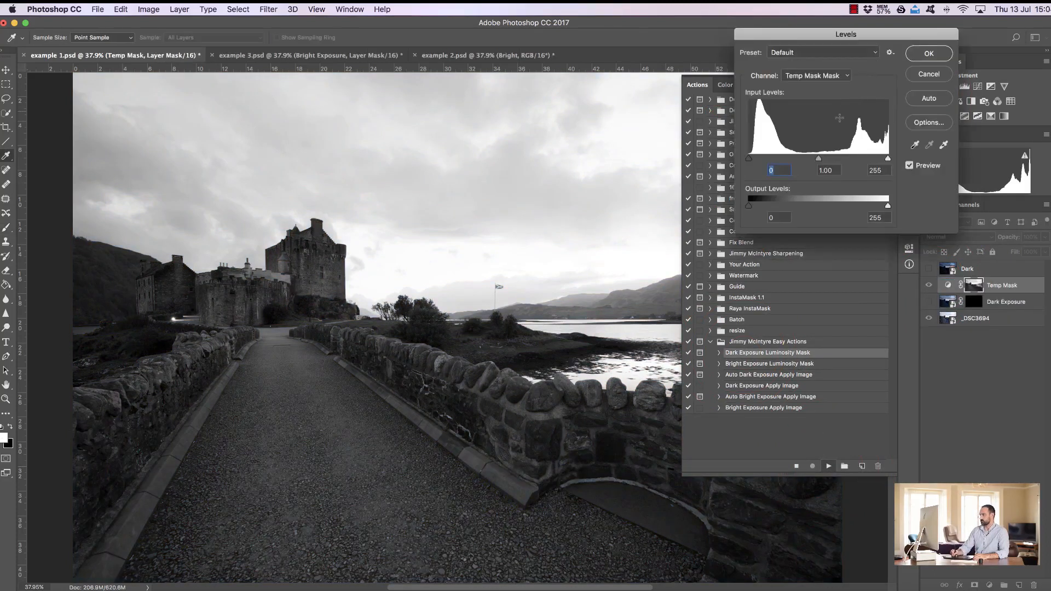
pyautogui.moveTo(821, 160); pyautogui.dragTo(858, 160)
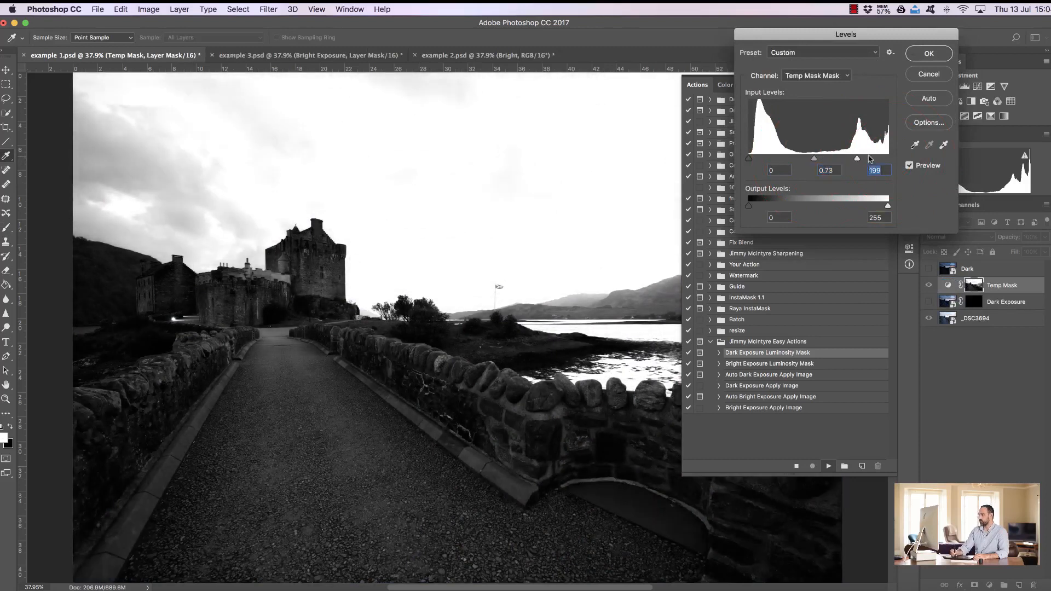
pyautogui.click(926, 54)
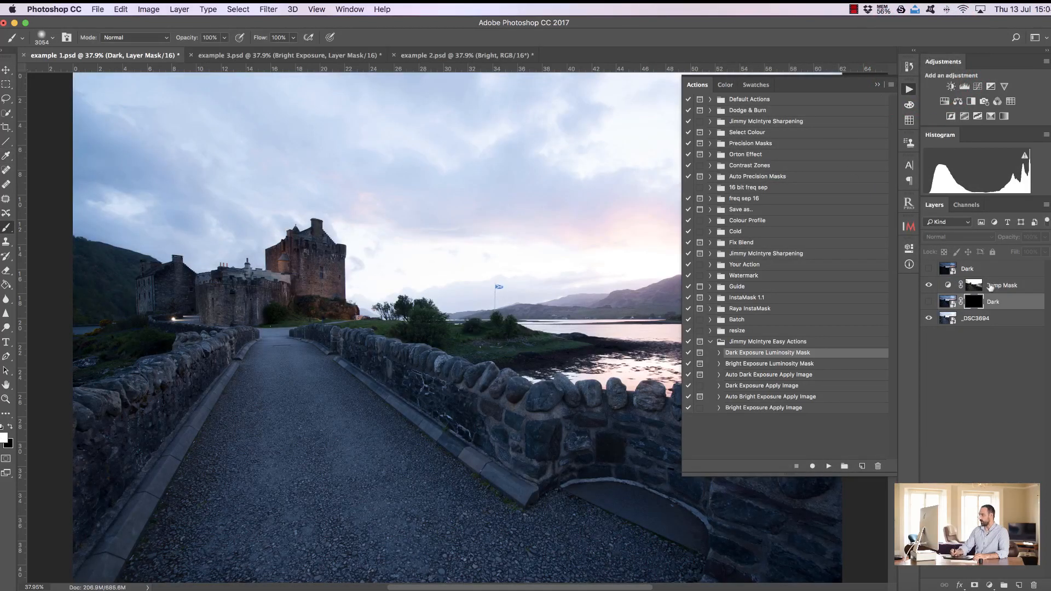
# Load the Temp Mask layer's mask as a selection, show and target the Dark layer below it, and hide the selection outline
pyautogui.click(972, 286)
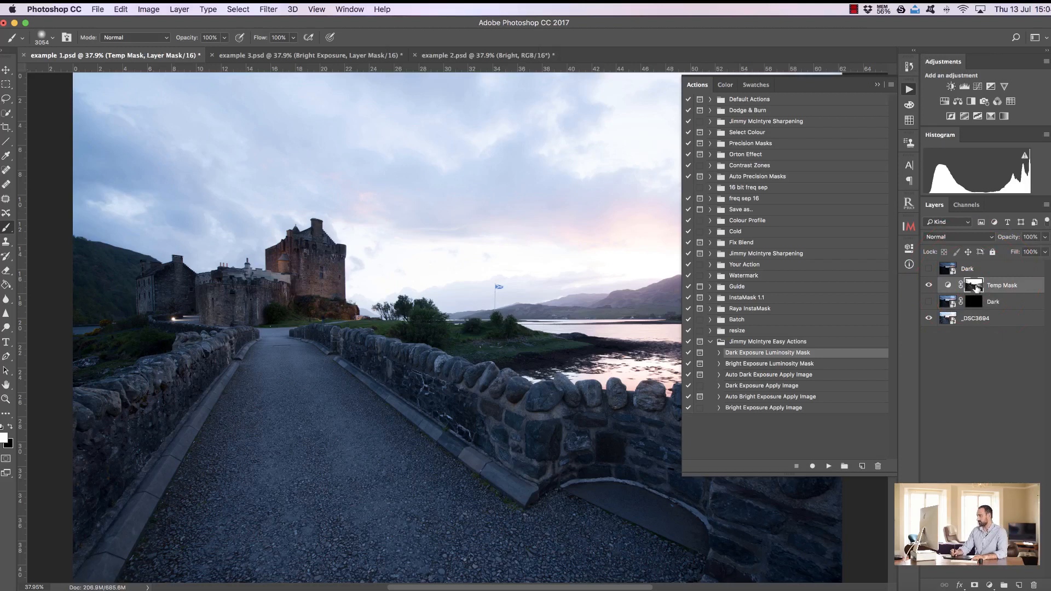
pyautogui.keyDown('super'); pyautogui.click(973, 286); pyautogui.keyUp('super')
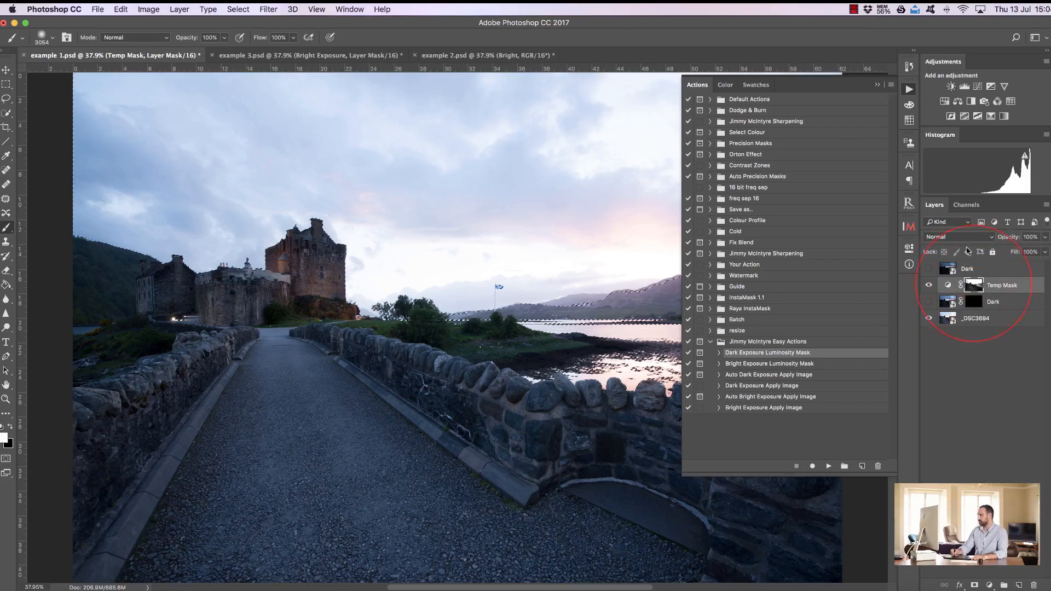
pyautogui.click(877, 84)
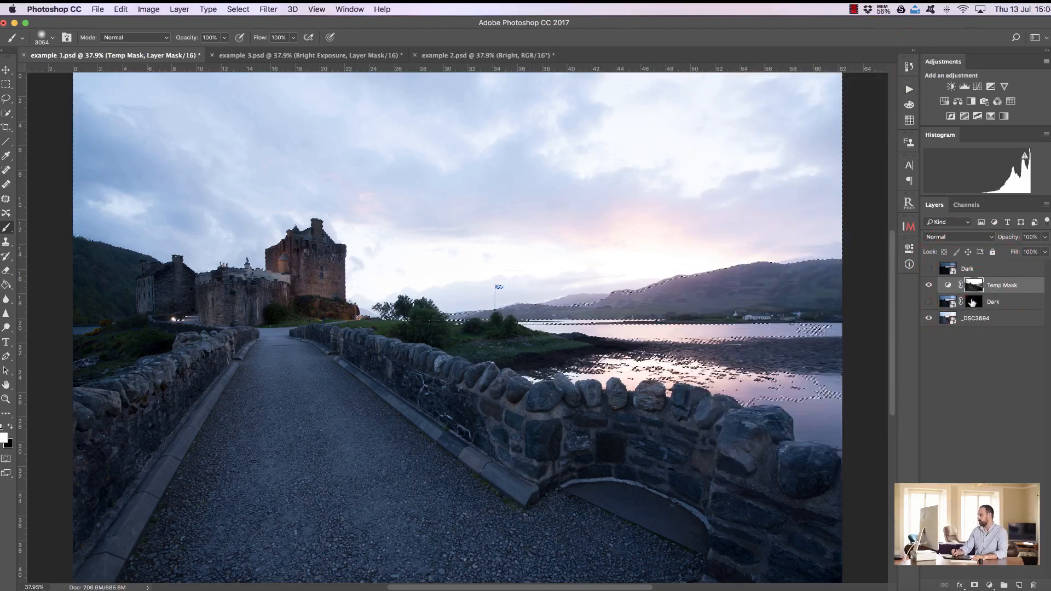
pyautogui.click(946, 302)
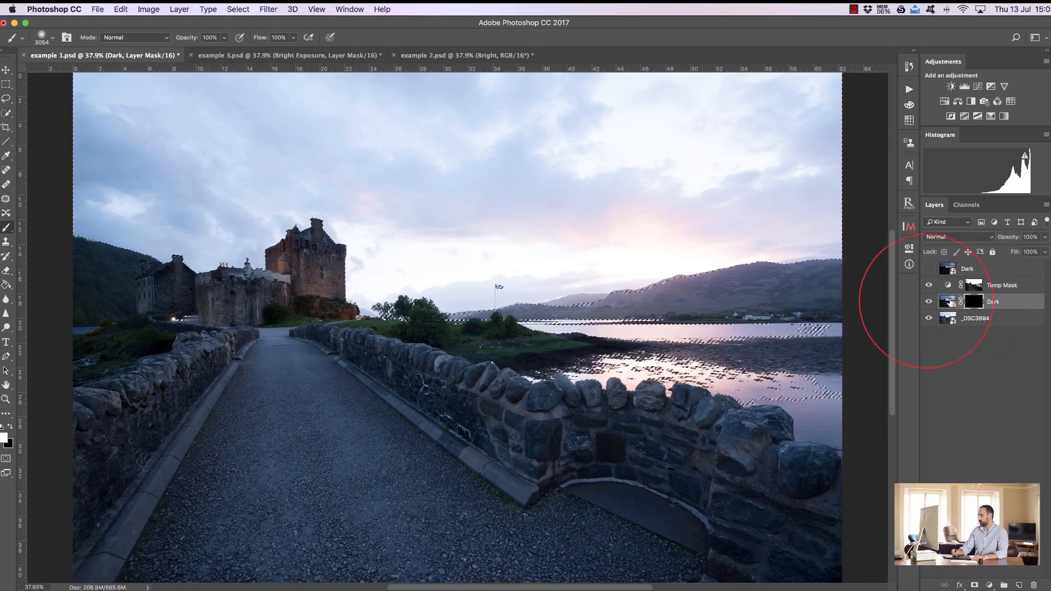
pyautogui.press('super+h')
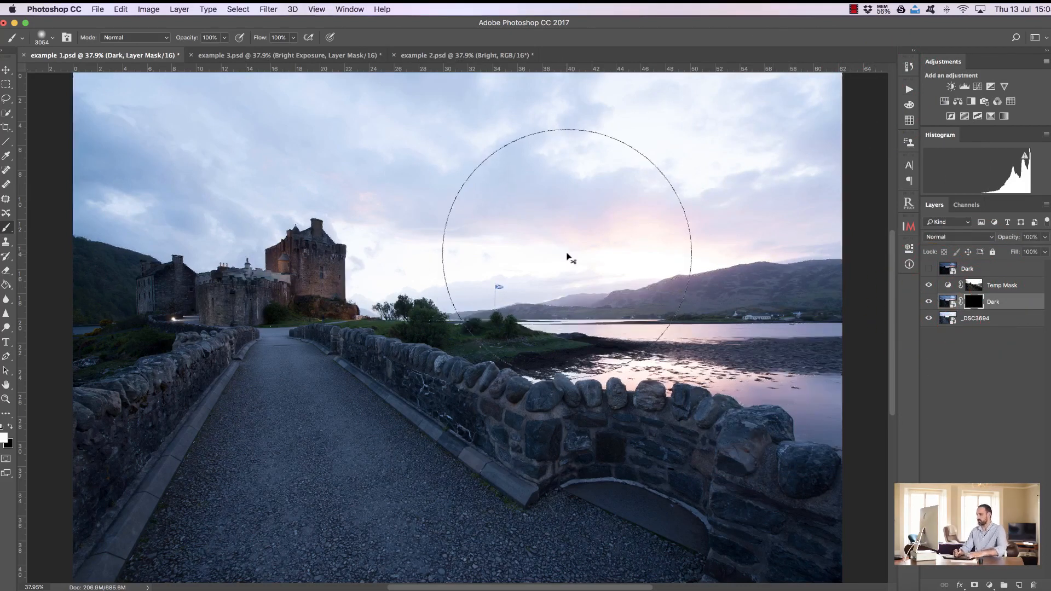
# Paint white over the sky on the lower Dark layer's mask through the selection, and compare the blend with the layer hidden and shown
pyautogui.moveTo(131, 121)
pyautogui.mouseDown()
pyautogui.moveTo(591, 121)
pyautogui.moveTo(802, 86)
pyautogui.moveTo(752, 128)
pyautogui.moveTo(827, 138)
pyautogui.moveTo(688, 139)
pyautogui.moveTo(622, 156)
pyautogui.moveTo(760, 136)
pyautogui.moveTo(613, 155)
pyautogui.moveTo(539, 192)
pyautogui.moveTo(377, 186)
pyautogui.moveTo(122, 133)
pyautogui.moveTo(66, 157)
pyautogui.moveTo(168, 101)
pyautogui.moveTo(142, 139)
pyautogui.mouseUp()
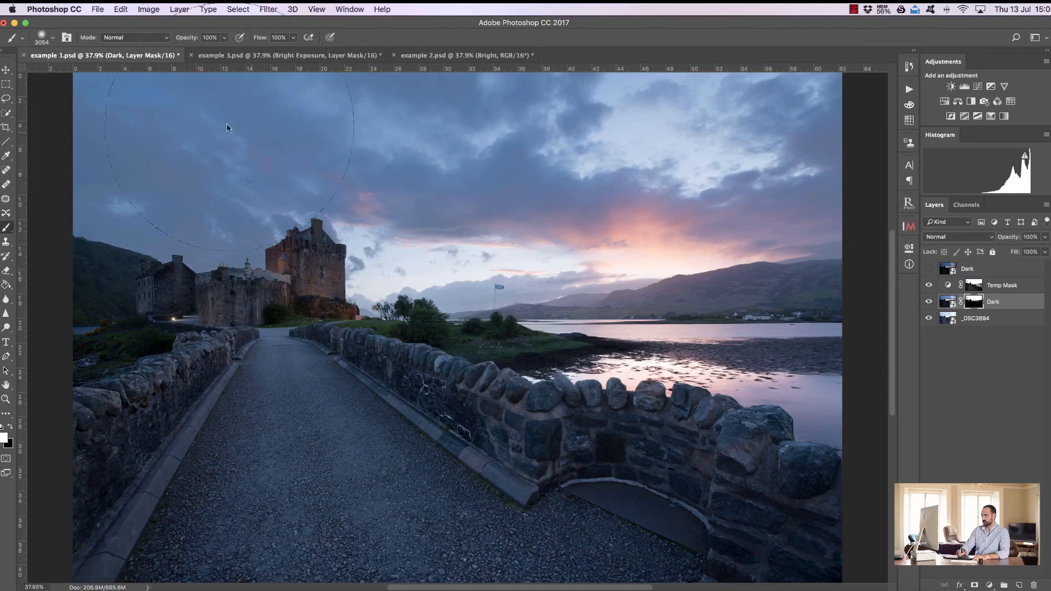
pyautogui.moveTo(137, 157)
pyautogui.mouseDown()
pyautogui.moveTo(187, 148)
pyautogui.moveTo(102, 172)
pyautogui.moveTo(157, 165)
pyautogui.mouseUp()
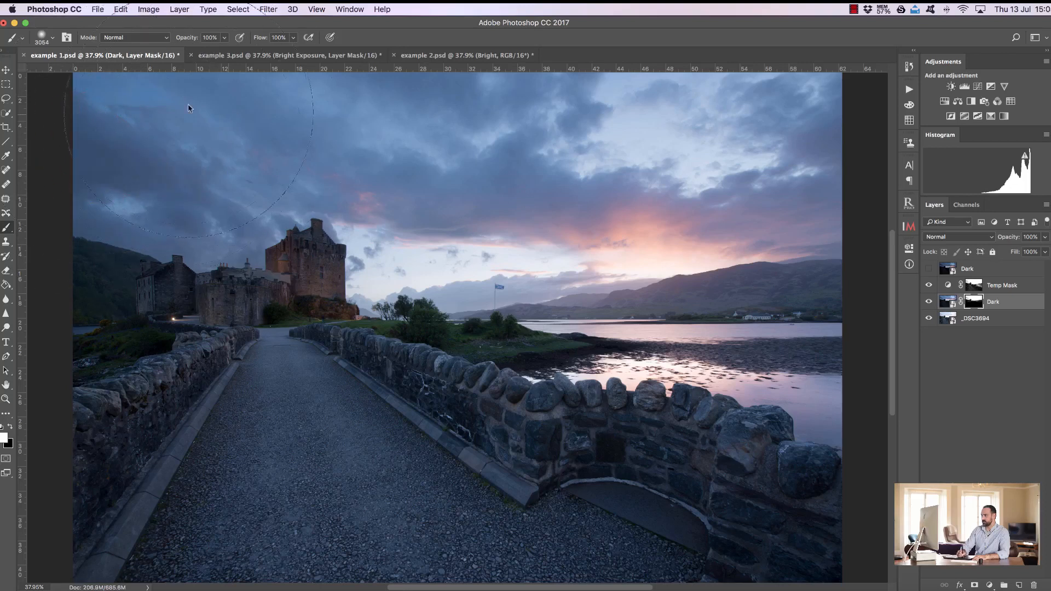
pyautogui.click(930, 305)
pyautogui.click(929, 304)
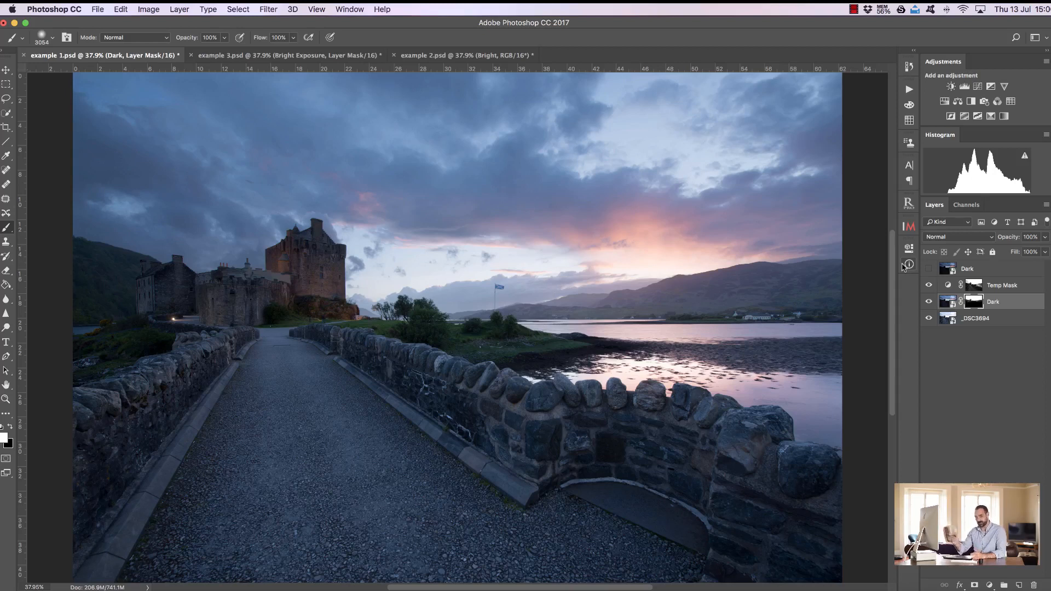
# Select the unmasked Dark layer at the top of the stack and compare the image with it shown and hidden
pyautogui.click(983, 269)
pyautogui.click(929, 269)
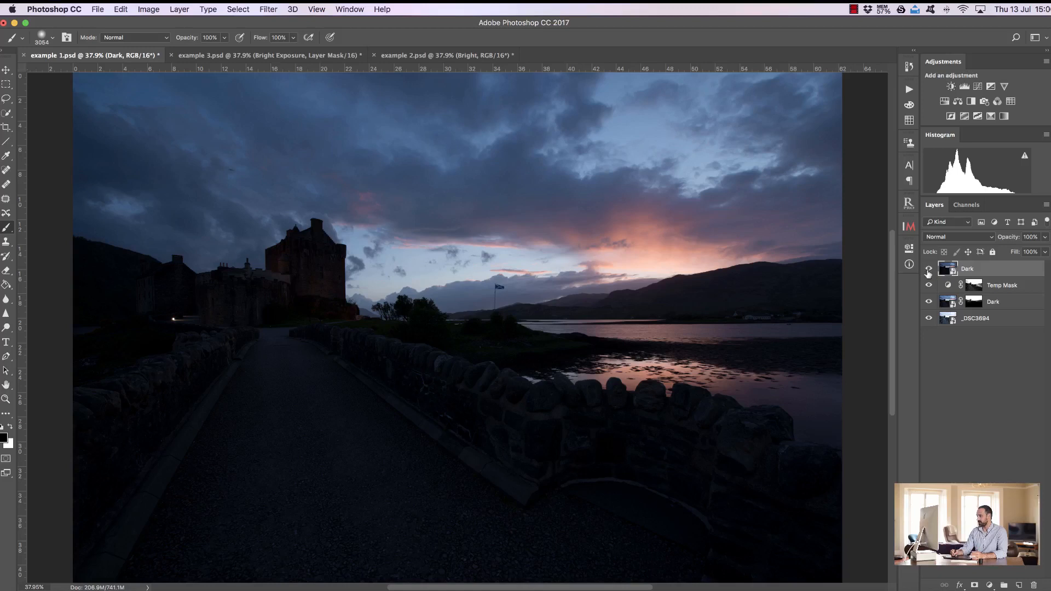
pyautogui.click(928, 270)
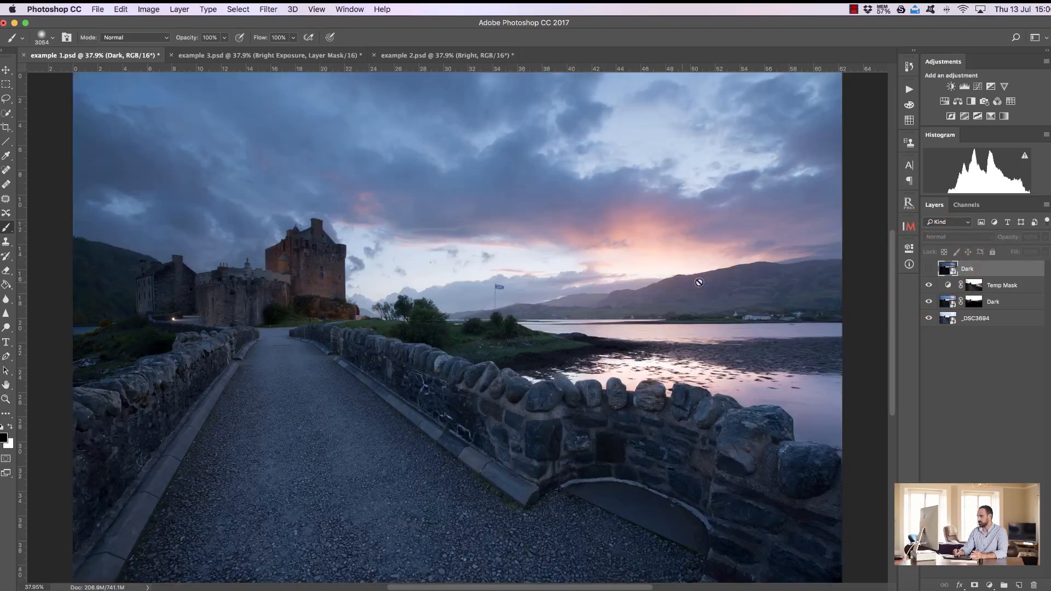
pyautogui.click(929, 268)
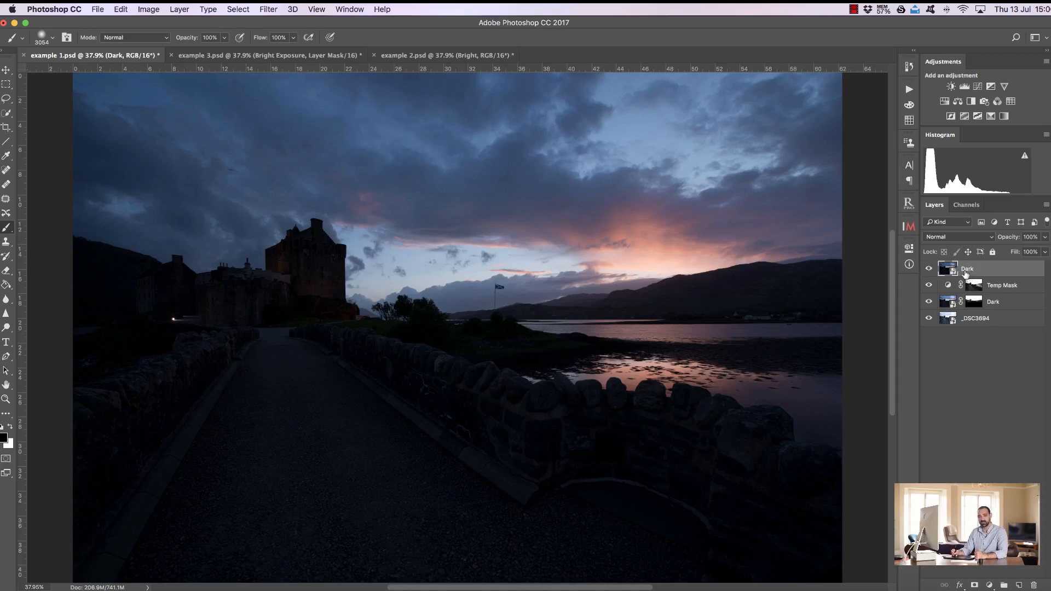
pyautogui.click(927, 270)
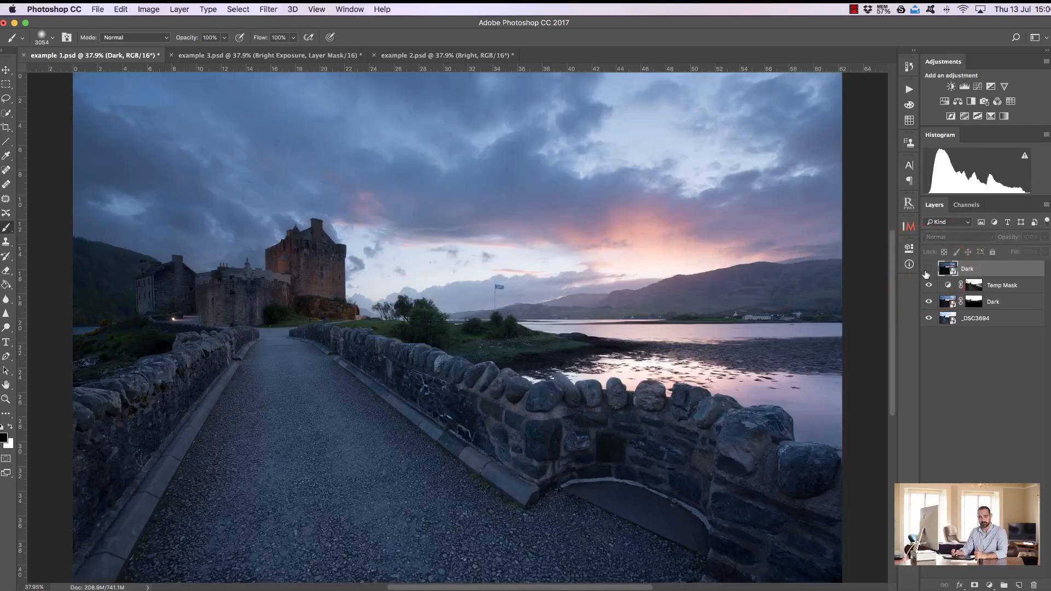
# Compare the image with the lower, masked Dark layer hidden and shown
pyautogui.click(930, 302)
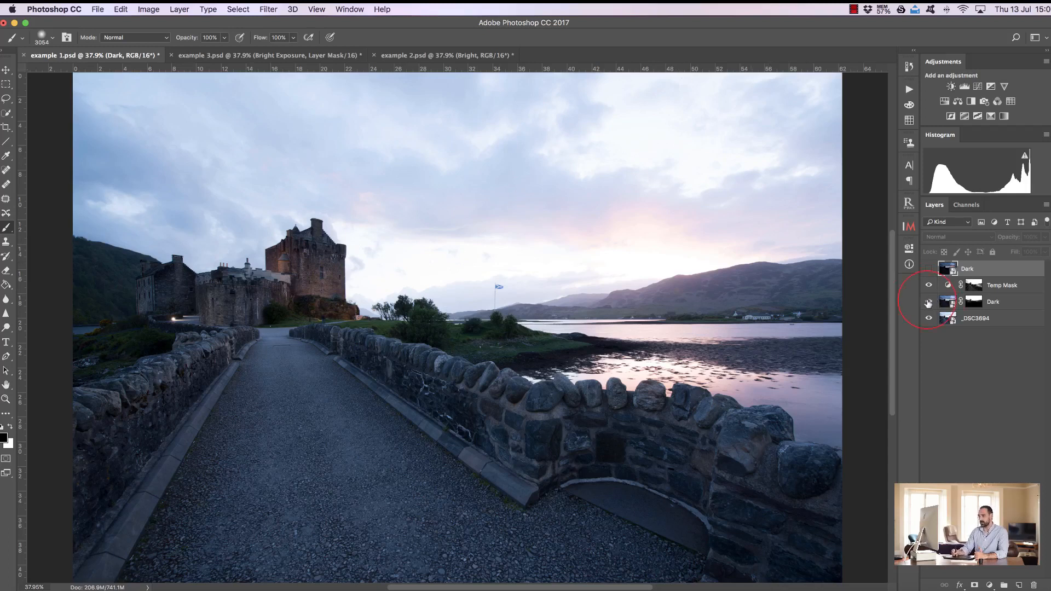
pyautogui.click(929, 301)
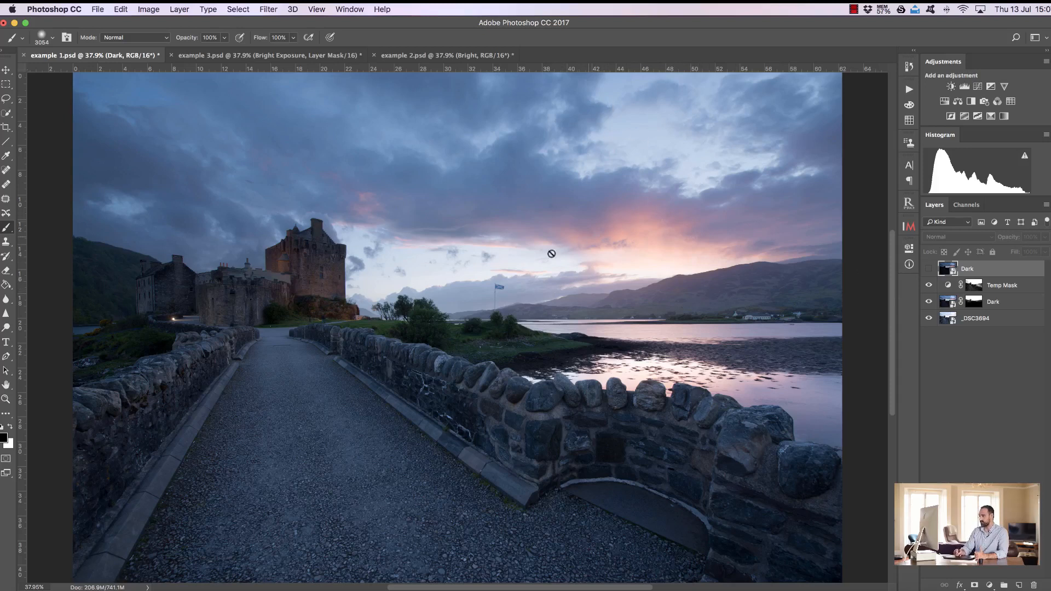
pyautogui.click(929, 302)
pyautogui.click(929, 301)
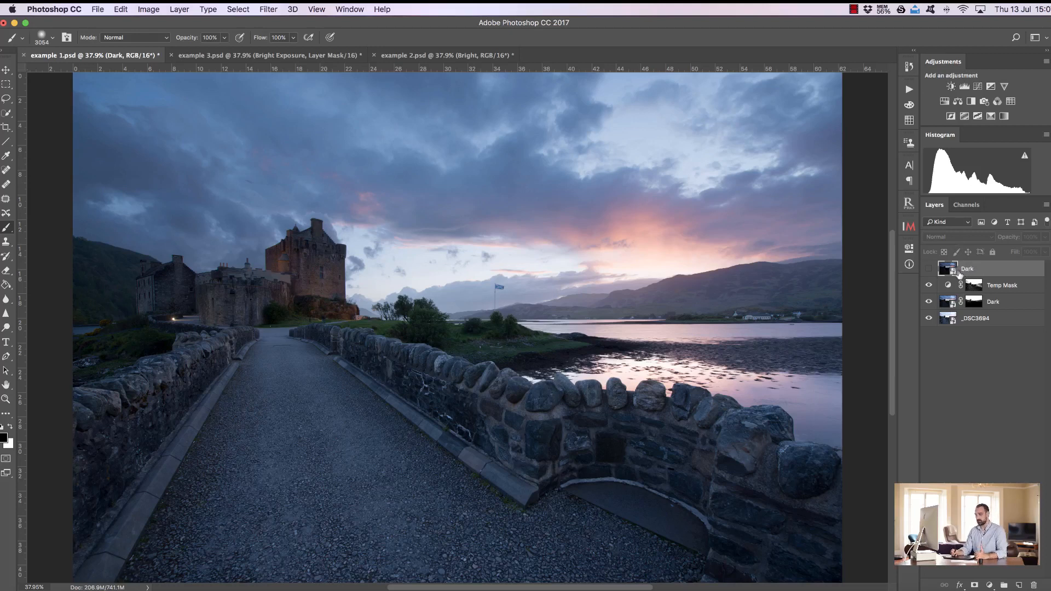
# With the uppermost Dark layer selected, create a Brights 2 InstaMask, set its H value to 224, and turn it into a selection
pyautogui.click(1001, 302)
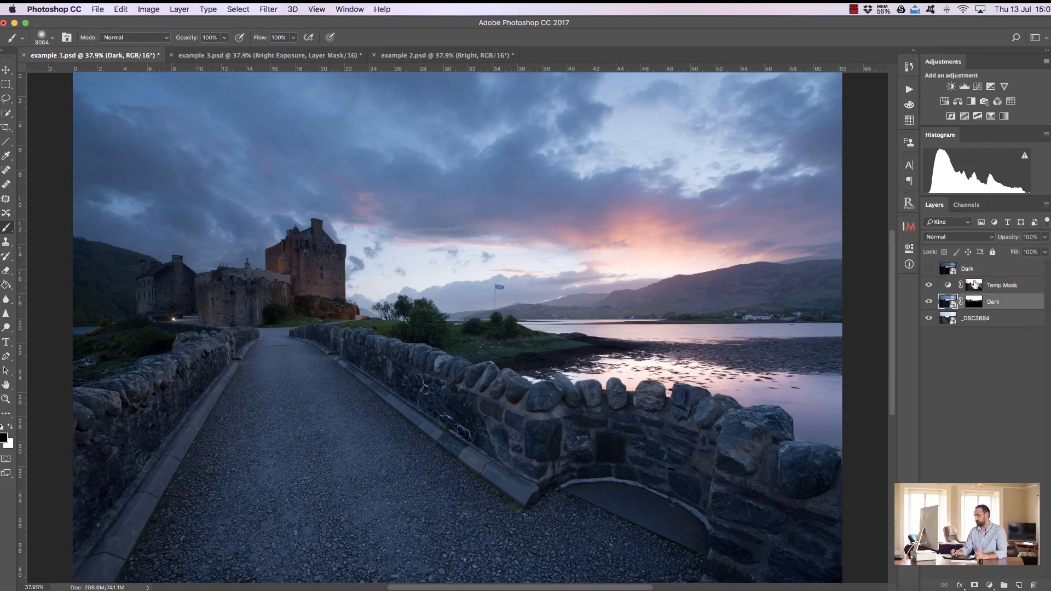
pyautogui.click(979, 268)
pyautogui.click(909, 225)
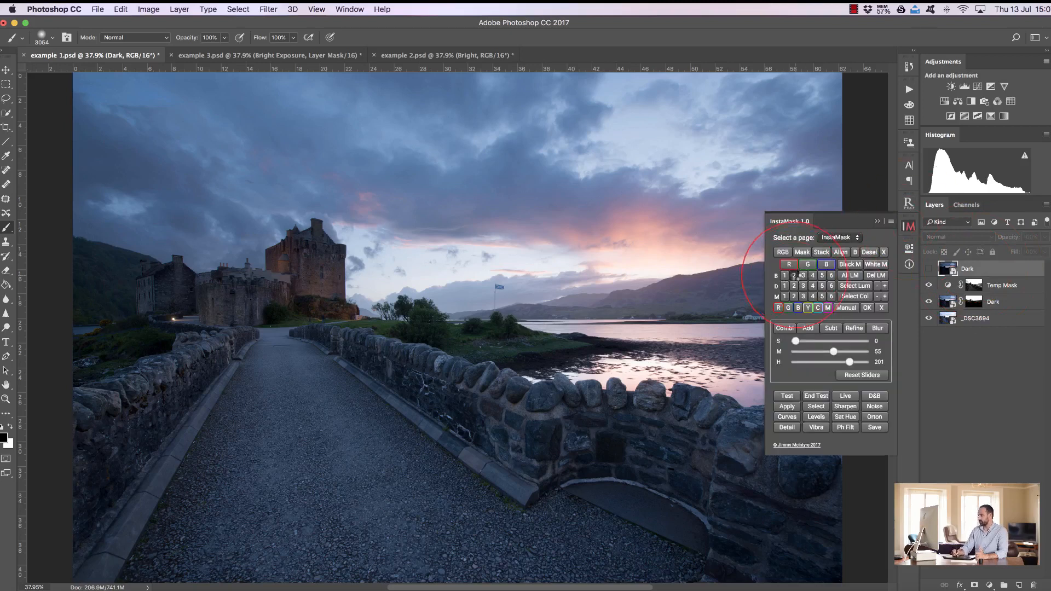
pyautogui.click(794, 276)
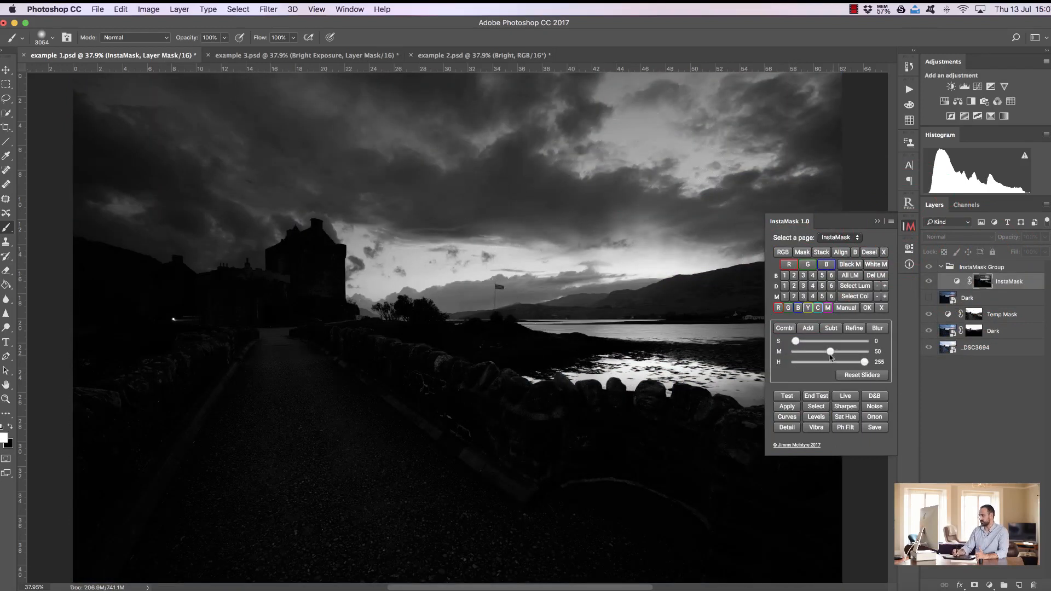
pyautogui.moveTo(867, 364); pyautogui.dragTo(856, 363)
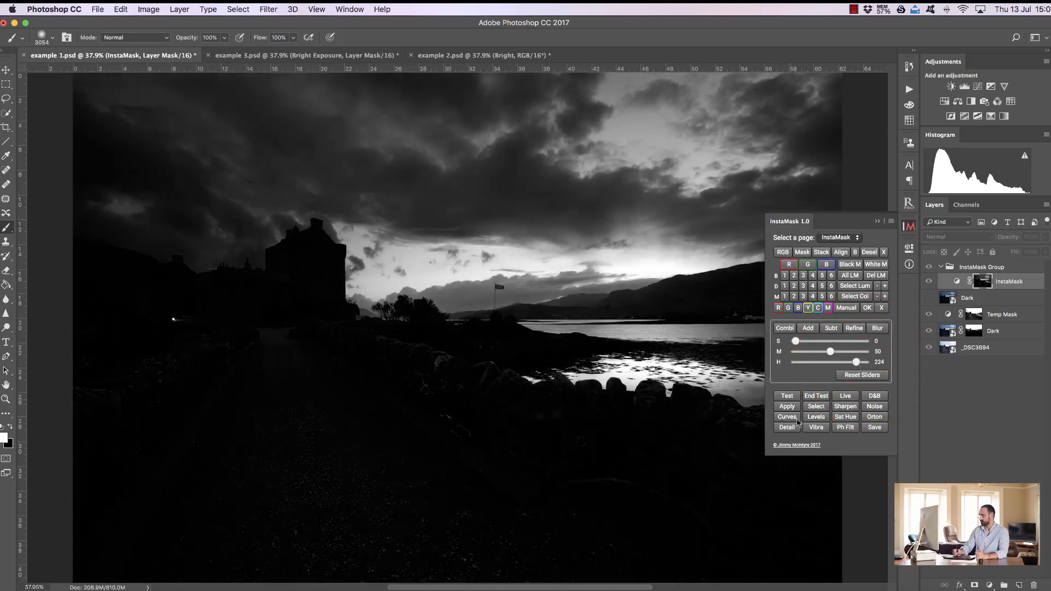
pyautogui.click(819, 406)
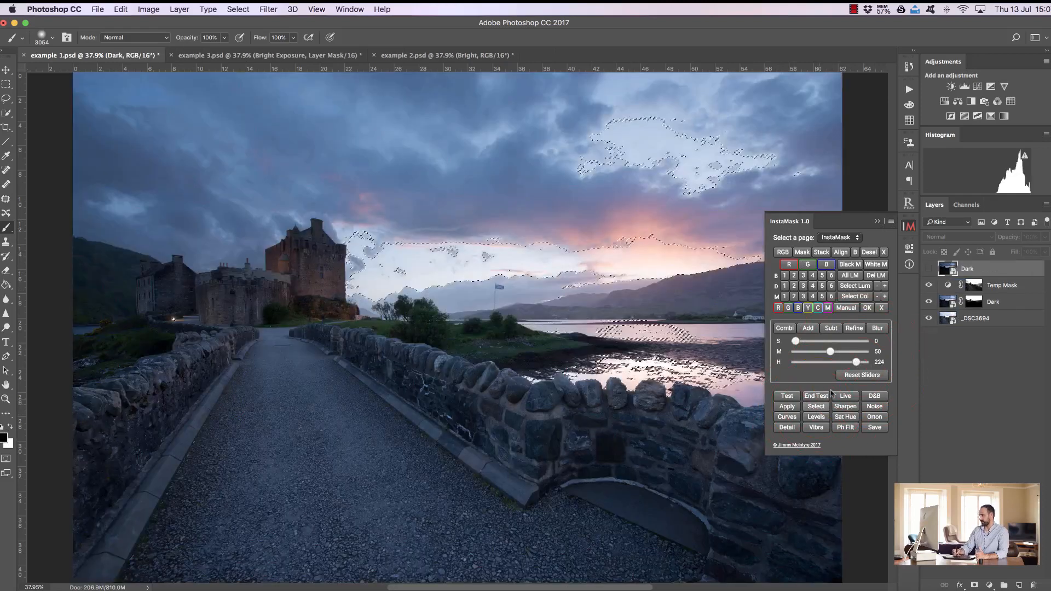
# Add a black mask to the uppermost Dark layer, hide the selection outline, and show that layer
pyautogui.click(855, 264)
pyautogui.click(877, 221)
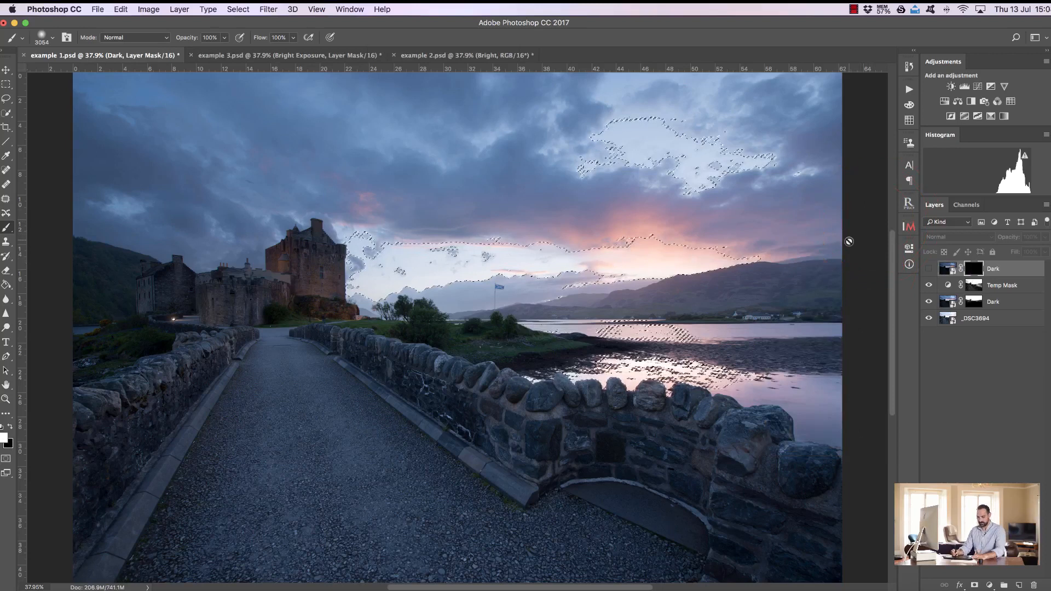
pyautogui.press('super+d')
pyautogui.click(931, 270)
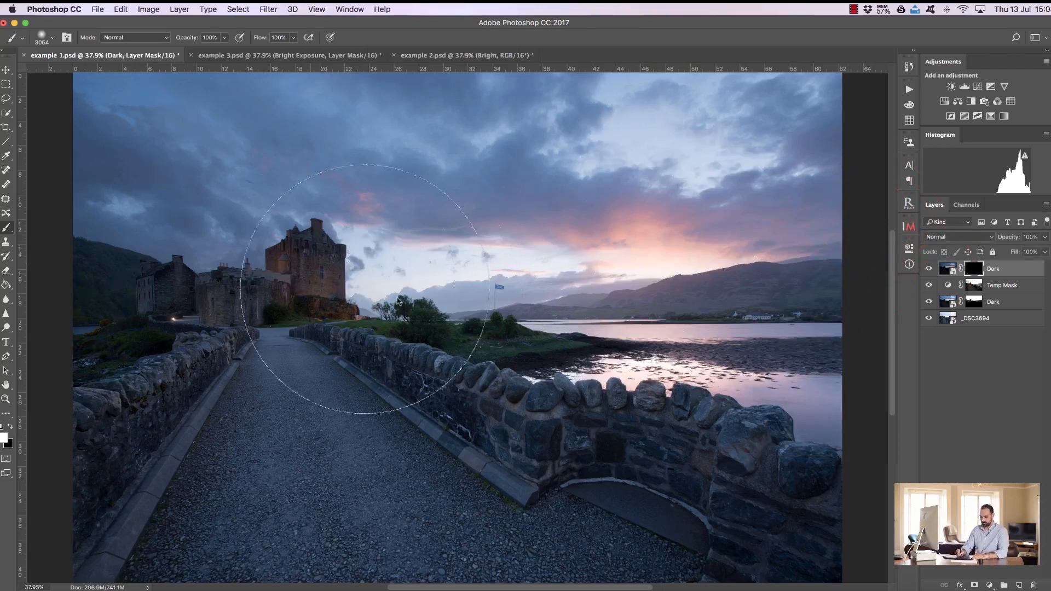
# Reduce the brush size to 1040 and paint white over the bright sky areas on the uppermost Dark layer's mask
pyautogui.moveTo(465, 288); pyautogui.dragTo(329, 290)
pyautogui.moveTo(770, 250)
pyautogui.mouseDown()
pyautogui.moveTo(613, 250)
pyautogui.moveTo(695, 248)
pyautogui.moveTo(383, 263)
pyautogui.mouseUp()
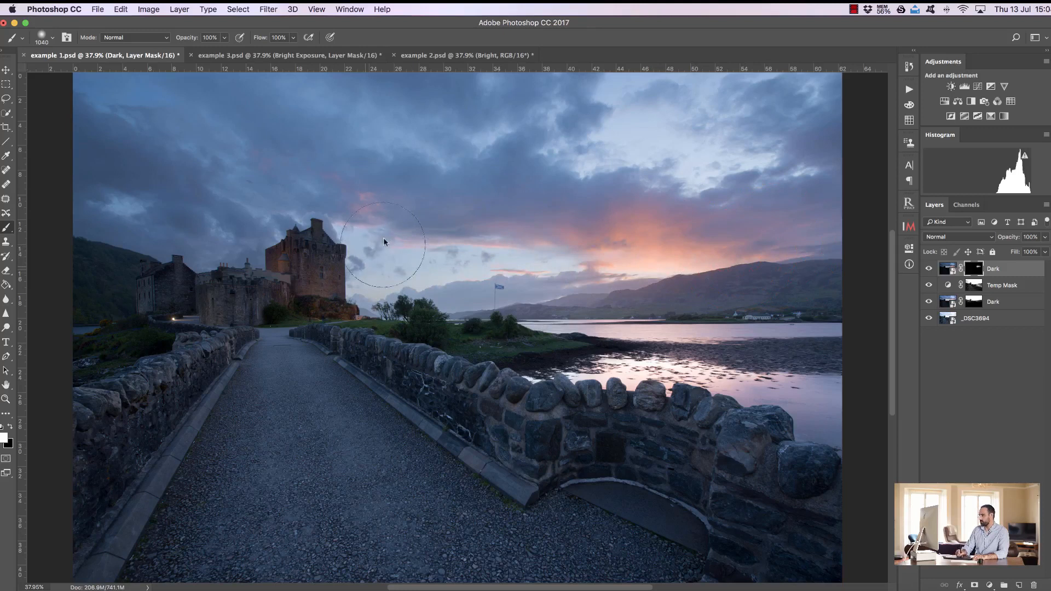
pyautogui.moveTo(587, 178)
pyautogui.mouseDown()
pyautogui.moveTo(668, 119)
pyautogui.moveTo(627, 82)
pyautogui.moveTo(747, 159)
pyautogui.mouseUp()
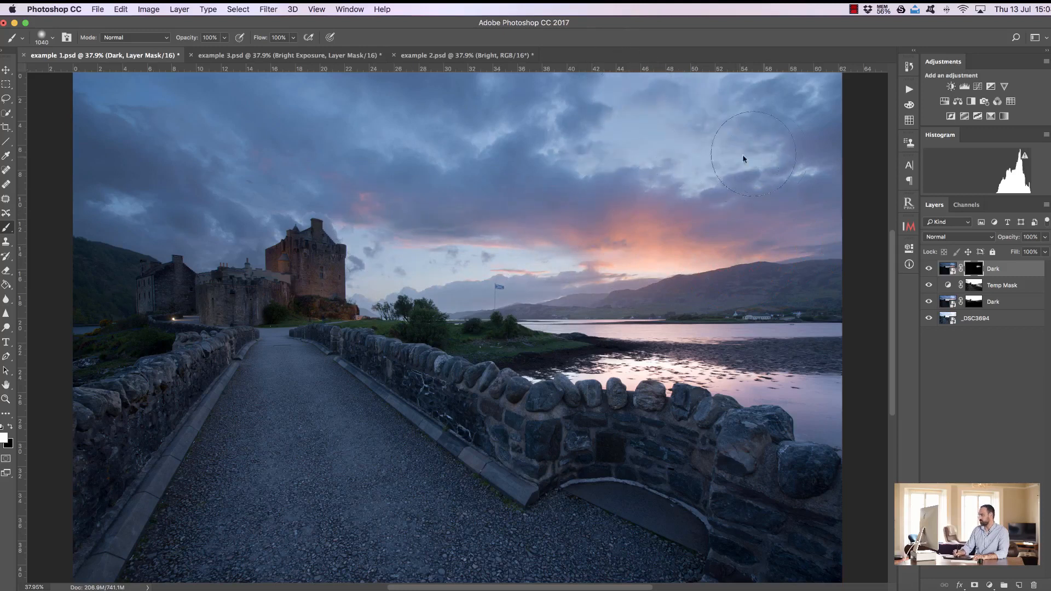
# Compare the image with the uppermost Dark layer hidden and shown
pyautogui.click(929, 269)
pyautogui.click(929, 271)
pyautogui.click(929, 271)
pyautogui.click(929, 271)
pyautogui.click(928, 272)
pyautogui.click(928, 270)
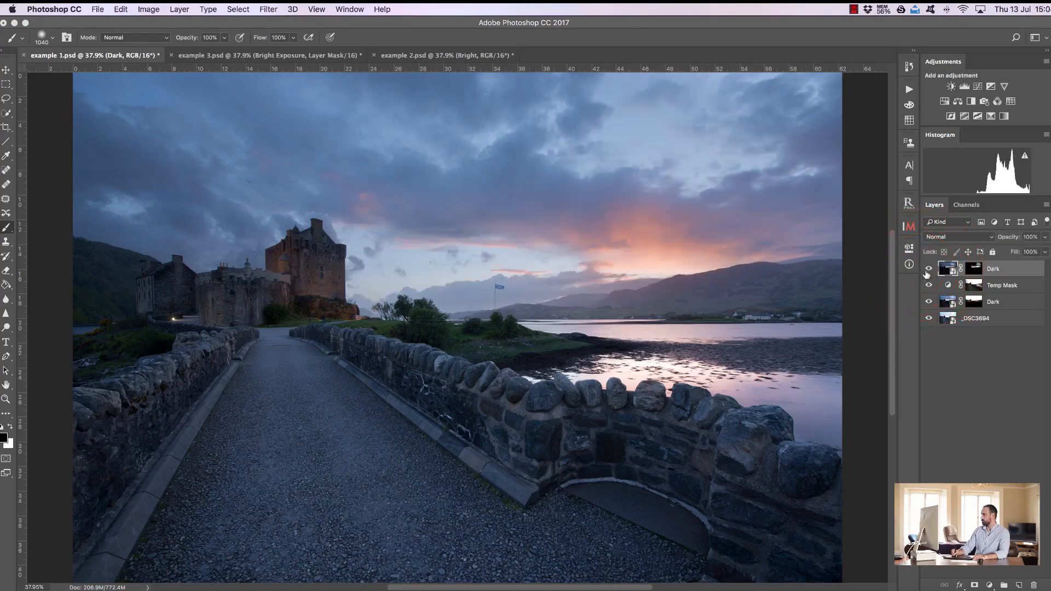
# Lower the uppermost Dark layer's opacity and compare the sky with that layer hidden and shown
pyautogui.moveTo(1021, 237); pyautogui.dragTo(993, 236)
pyautogui.click(928, 270)
pyautogui.click(928, 270)
pyautogui.click(928, 270)
pyautogui.click(928, 270)
pyautogui.click(927, 270)
pyautogui.click(927, 270)
# Delete the mask from the uppermost Dark layer and set the layer's opacity to 99%
pyautogui.click(974, 269)
pyautogui.moveTo(975, 270); pyautogui.dragTo(1033, 584)
pyautogui.moveTo(1010, 236)
pyautogui.mouseDown()
pyautogui.moveTo(1032, 237)
pyautogui.moveTo(1016, 235)
pyautogui.mouseUp()
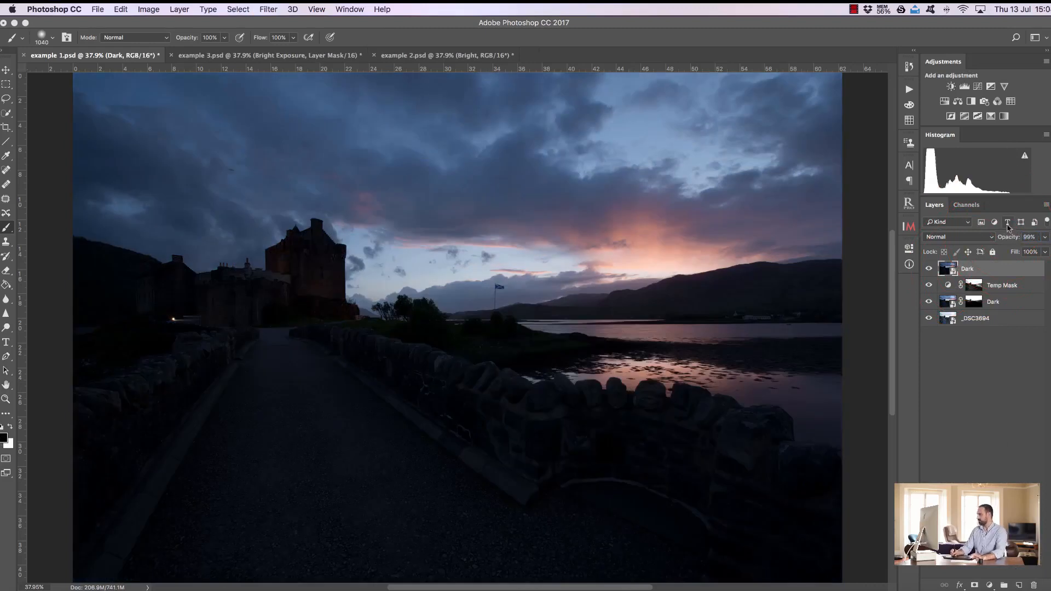
# Run the Dark Exposure Luminosity Mask action on the uppermost Dark layer, setting the mask's Levels midtone value to 0.39
pyautogui.click(909, 89)
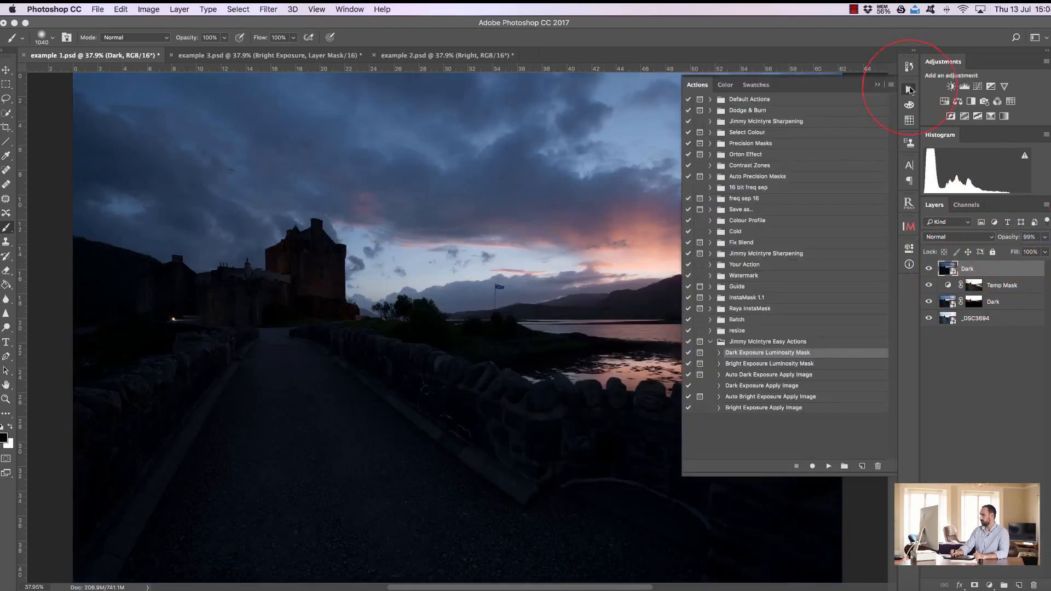
pyautogui.click(829, 467)
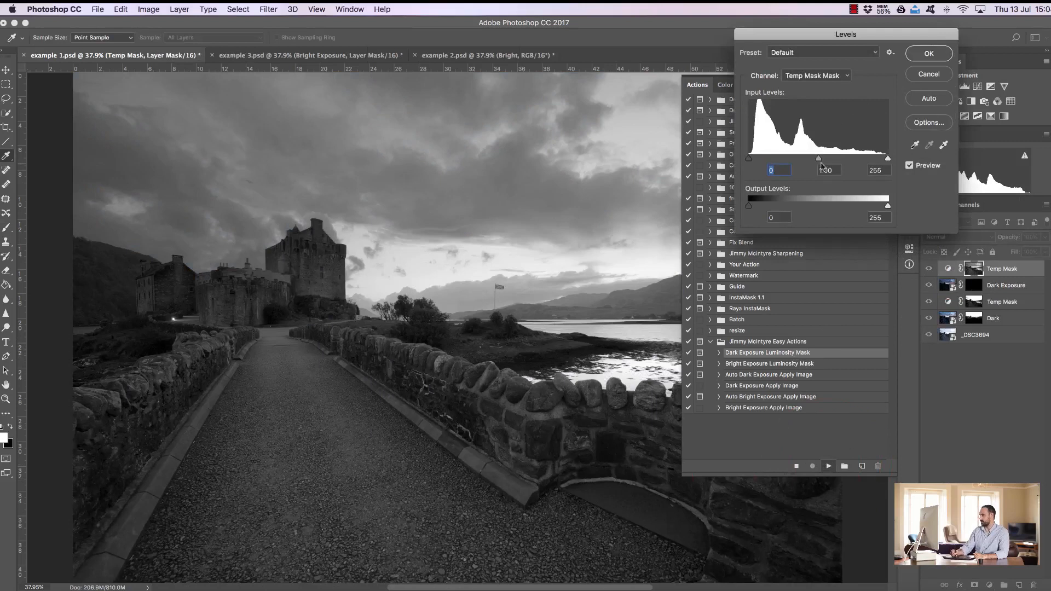
pyautogui.moveTo(819, 160); pyautogui.dragTo(853, 160)
pyautogui.moveTo(854, 43); pyautogui.dragTo(417, 109)
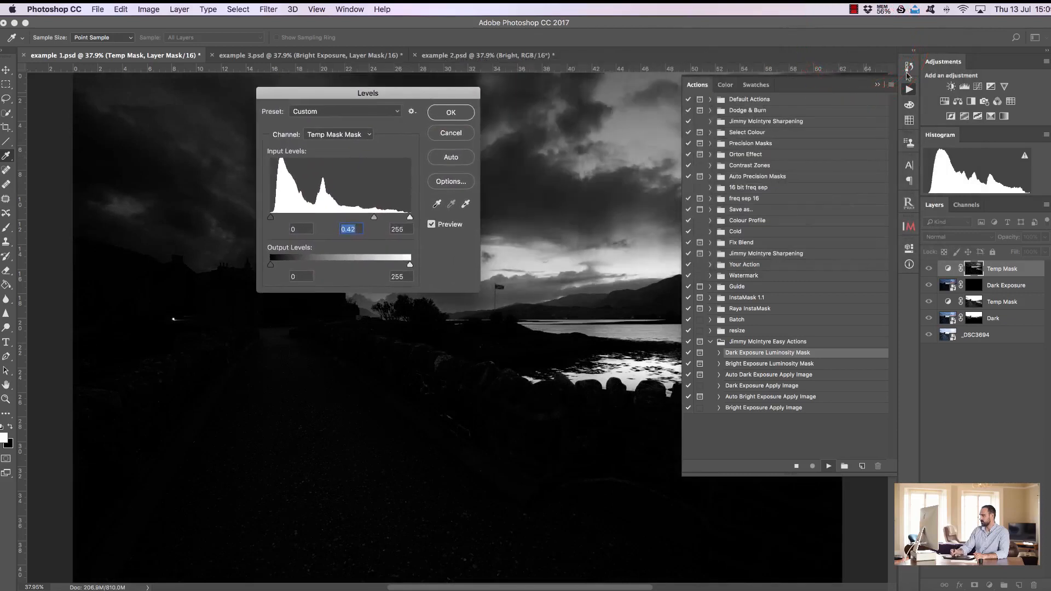
pyautogui.click(878, 86)
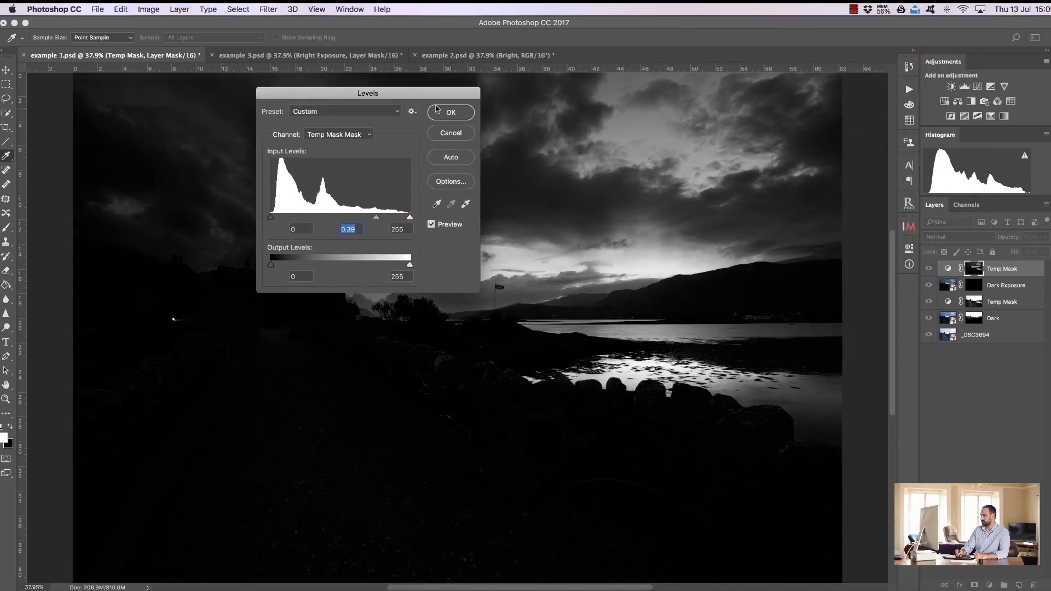
pyautogui.click(451, 112)
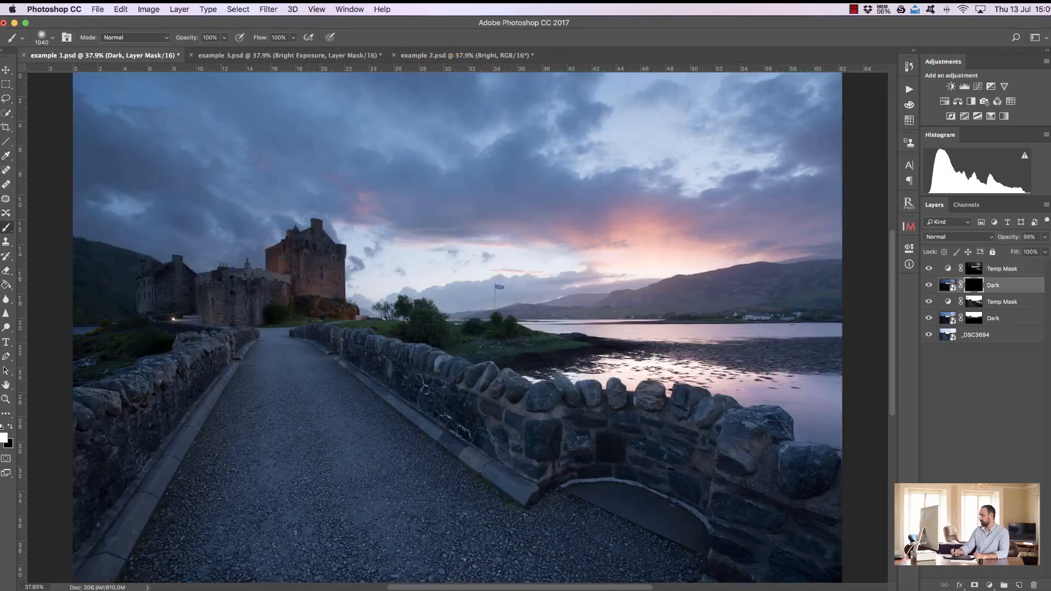
# Load the uppermost Temp Mask as a selection, hide its outline, and paint white over the bright sky on the Dark layer's mask below it
pyautogui.keyDown('super'); pyautogui.click(973, 268); pyautogui.keyUp('super')
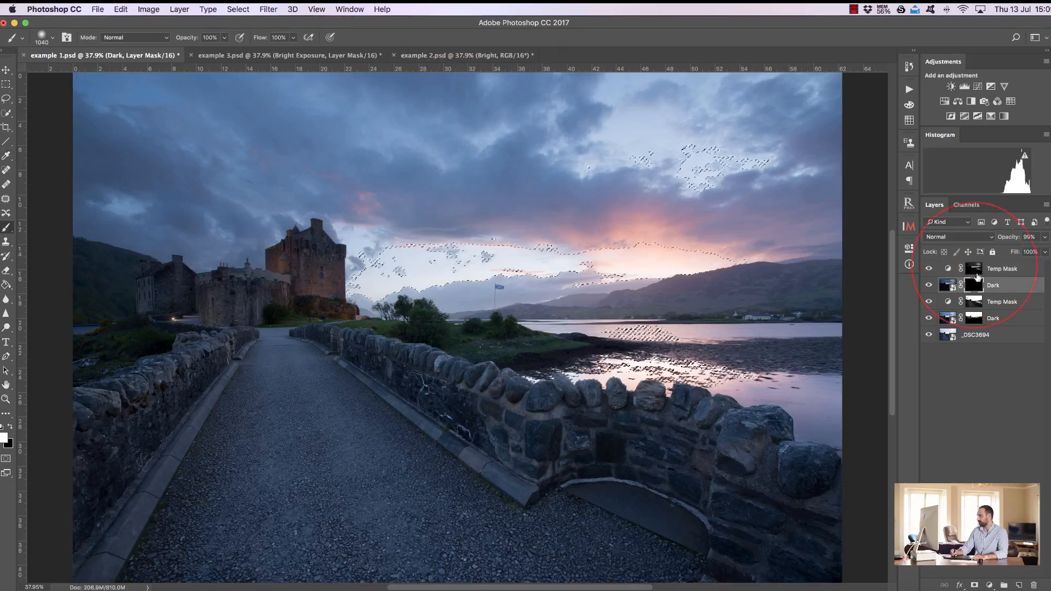
pyautogui.press('super+d')
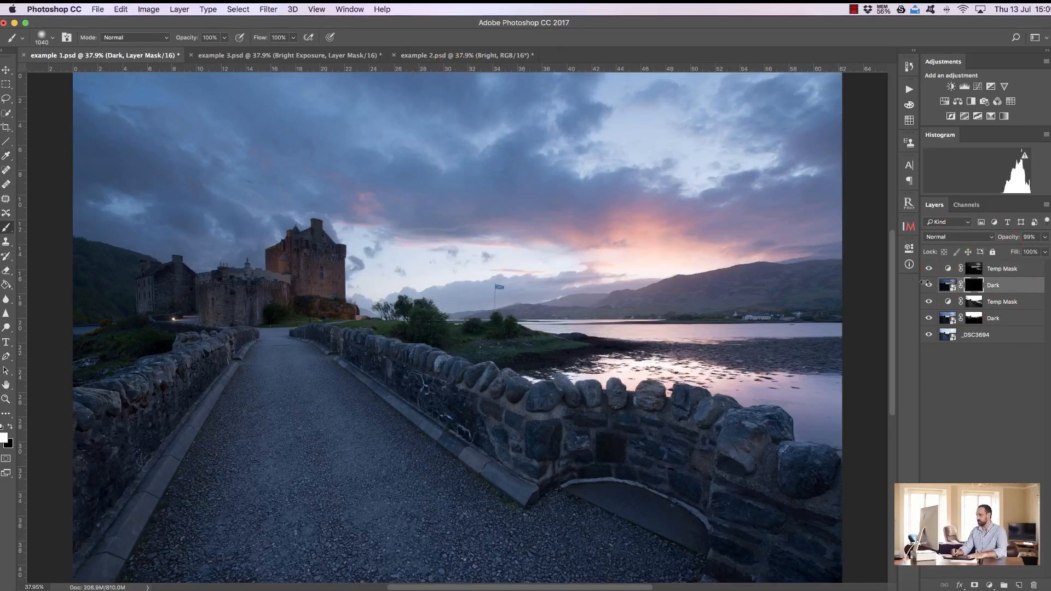
pyautogui.moveTo(734, 259)
pyautogui.mouseDown()
pyautogui.moveTo(666, 261)
pyautogui.moveTo(626, 246)
pyautogui.moveTo(598, 271)
pyautogui.moveTo(505, 256)
pyautogui.moveTo(429, 272)
pyautogui.mouseUp()
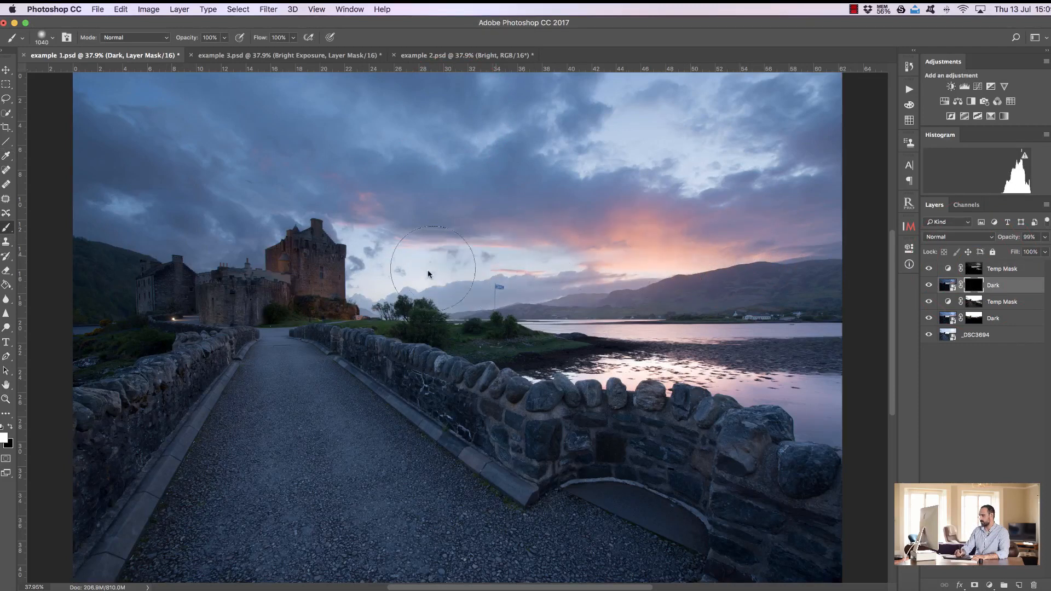
pyautogui.moveTo(363, 232)
pyautogui.mouseDown()
pyautogui.moveTo(664, 106)
pyautogui.moveTo(636, 103)
pyautogui.moveTo(707, 113)
pyautogui.mouseUp()
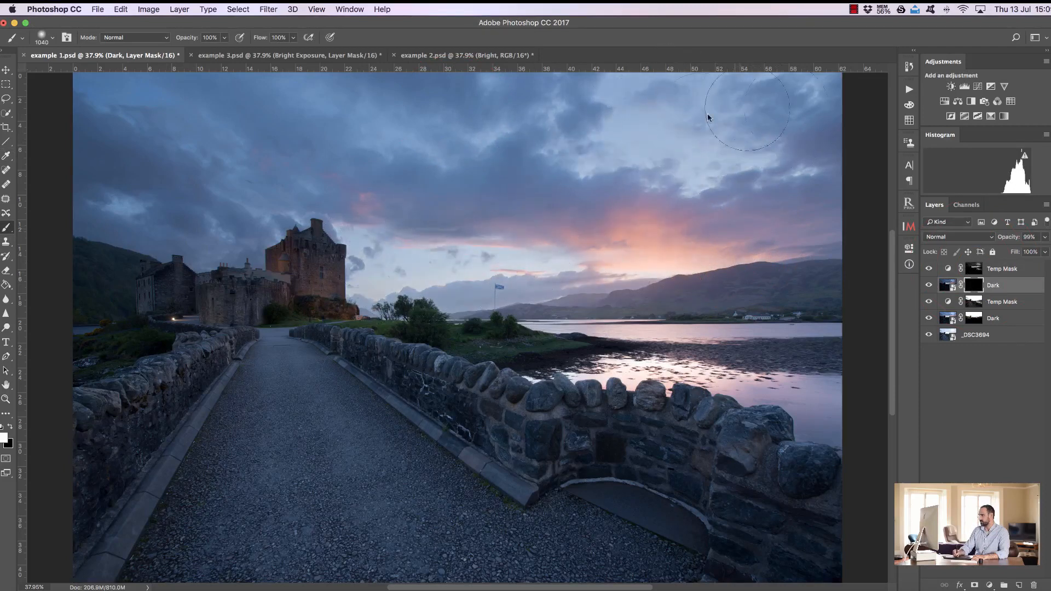
pyautogui.moveTo(704, 260); pyautogui.dragTo(635, 270)
# Paint over the water, undo that stroke, and repaint the bright reflections in white at 30% brush opacity on the uppermost Dark layer's mask
pyautogui.moveTo(635, 368)
pyautogui.mouseDown()
pyautogui.moveTo(602, 370)
pyautogui.moveTo(737, 382)
pyautogui.moveTo(807, 402)
pyautogui.mouseUp()
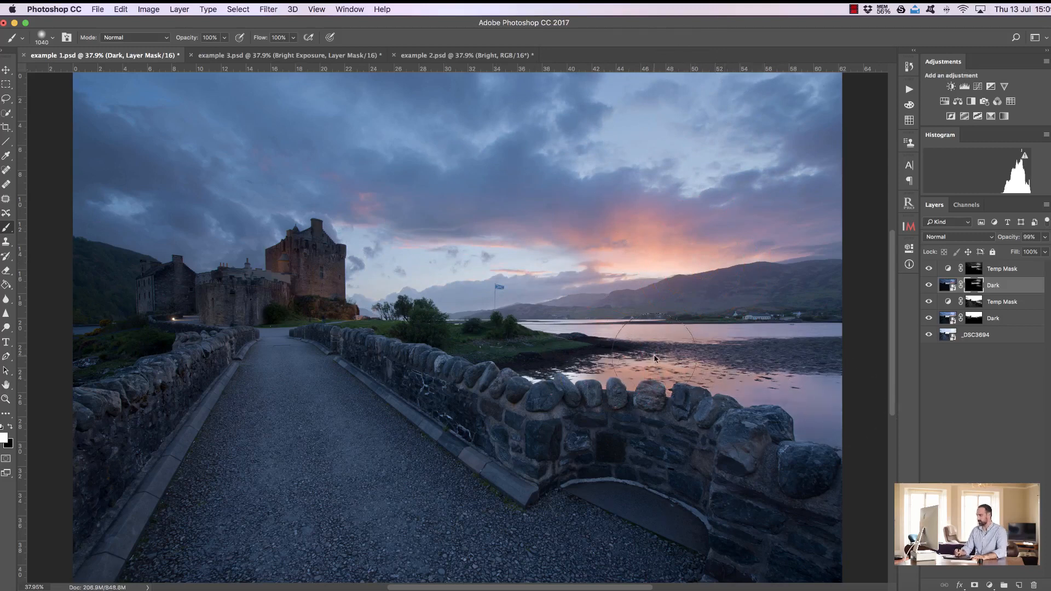
pyautogui.press('super+z')
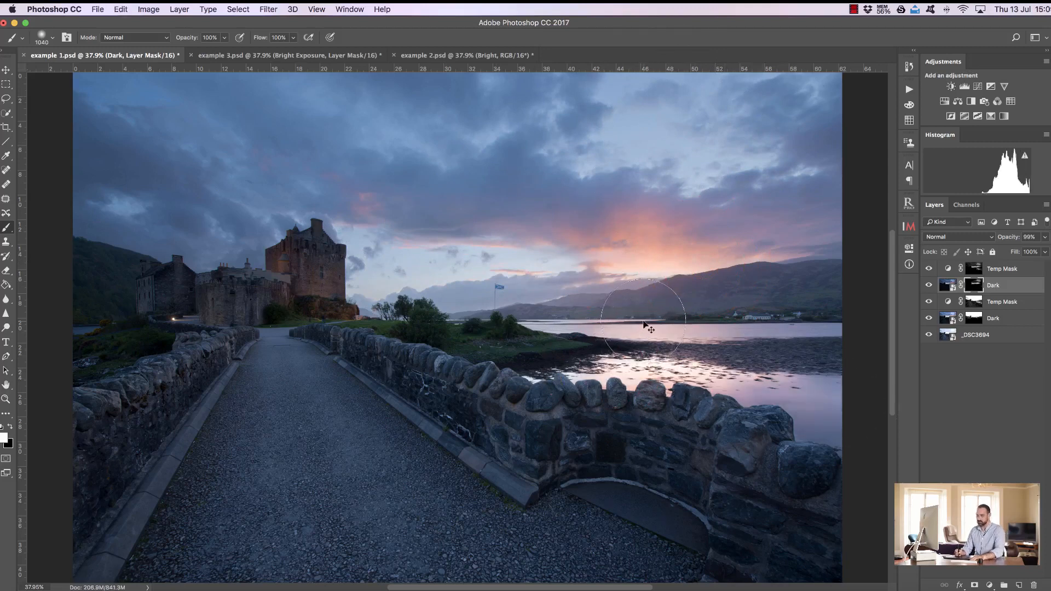
pyautogui.press('3')
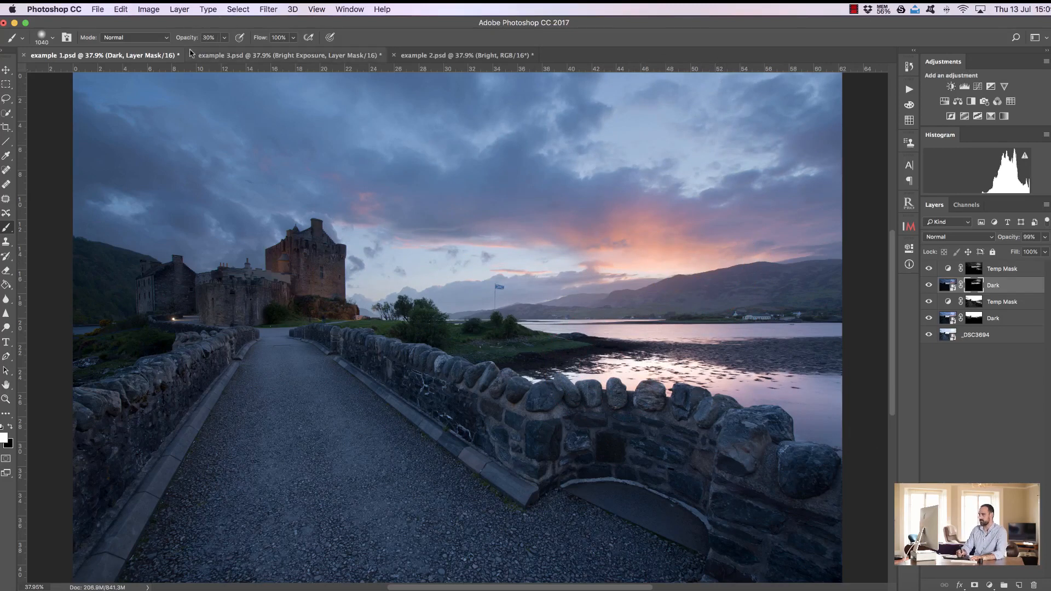
pyautogui.moveTo(696, 389); pyautogui.dragTo(718, 382)
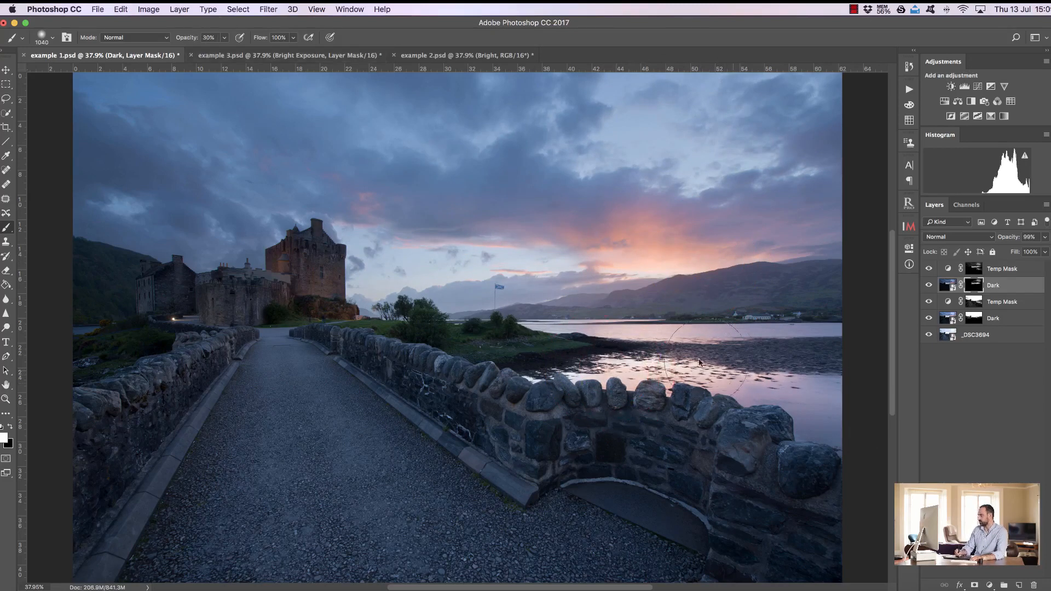
pyautogui.moveTo(583, 367); pyautogui.dragTo(720, 374)
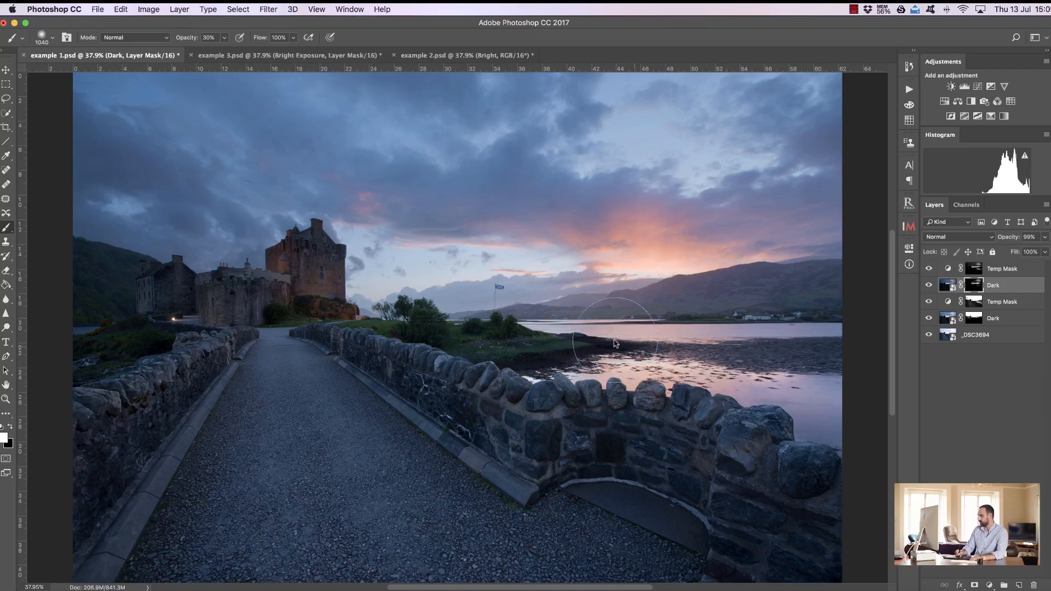
pyautogui.click(692, 237)
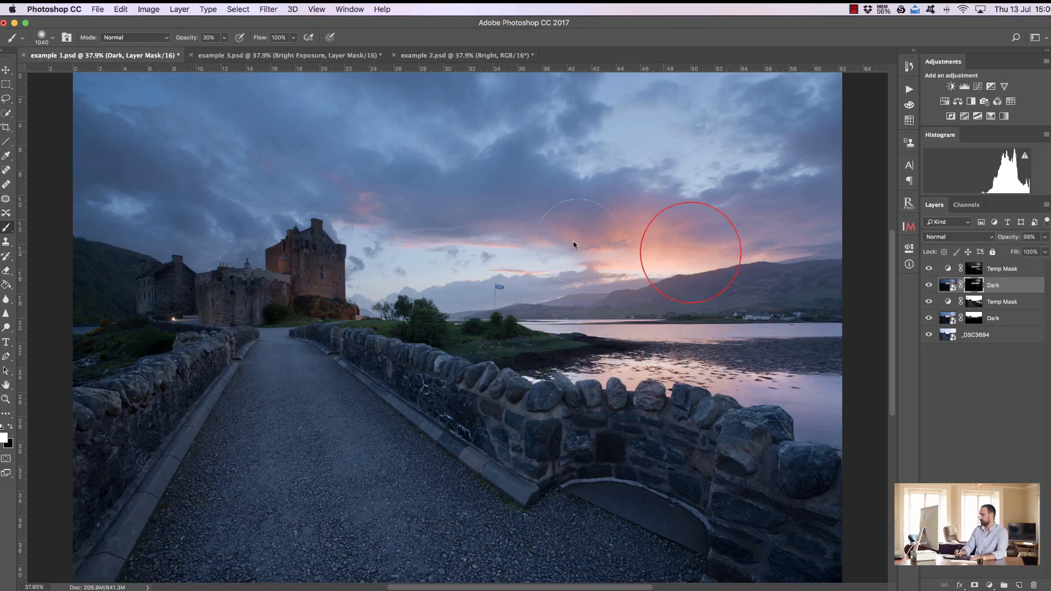
# Compare the painted sky and water with the uppermost Dark layer hidden and shown
pyautogui.click(929, 285)
pyautogui.click(929, 286)
pyautogui.click(929, 286)
pyautogui.click(929, 285)
# Delete both Temp Mask adjustment layers
pyautogui.click(1001, 270)
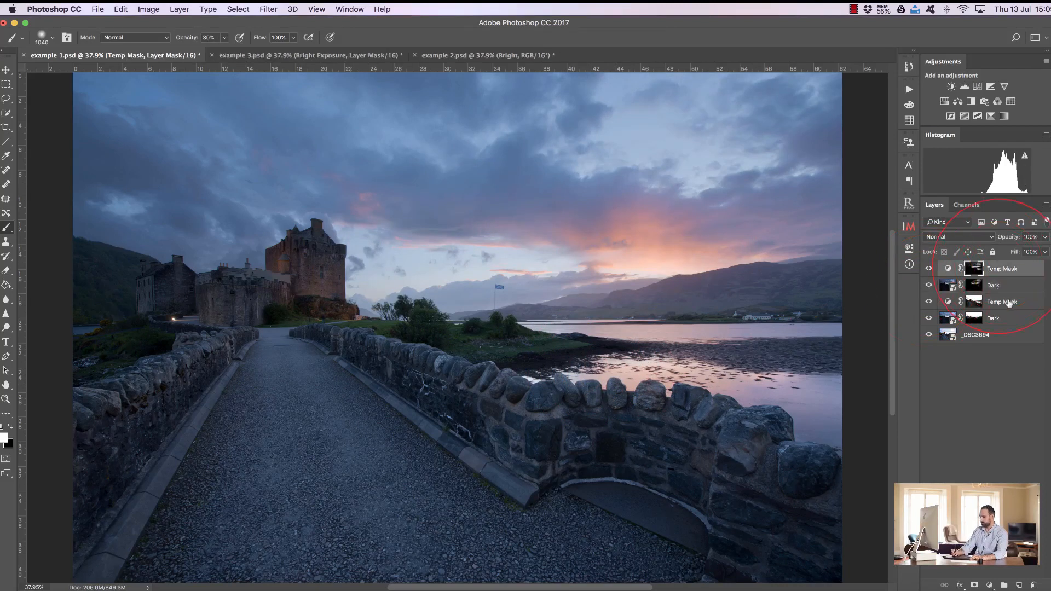
pyautogui.keyDown('super'); pyautogui.click(1006, 303); pyautogui.keyUp('super')
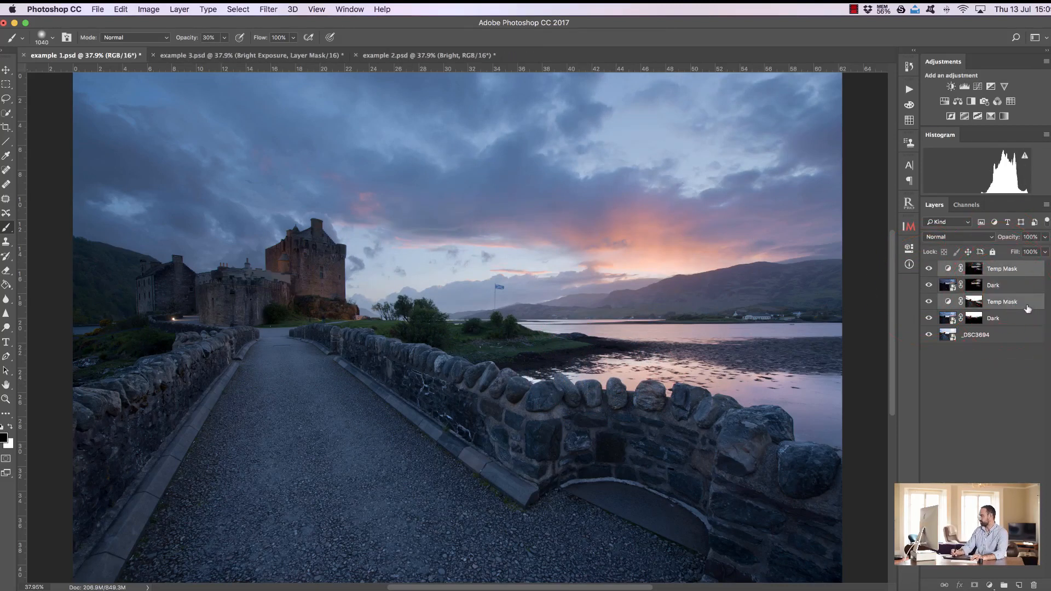
pyautogui.moveTo(1022, 304); pyautogui.dragTo(1034, 585)
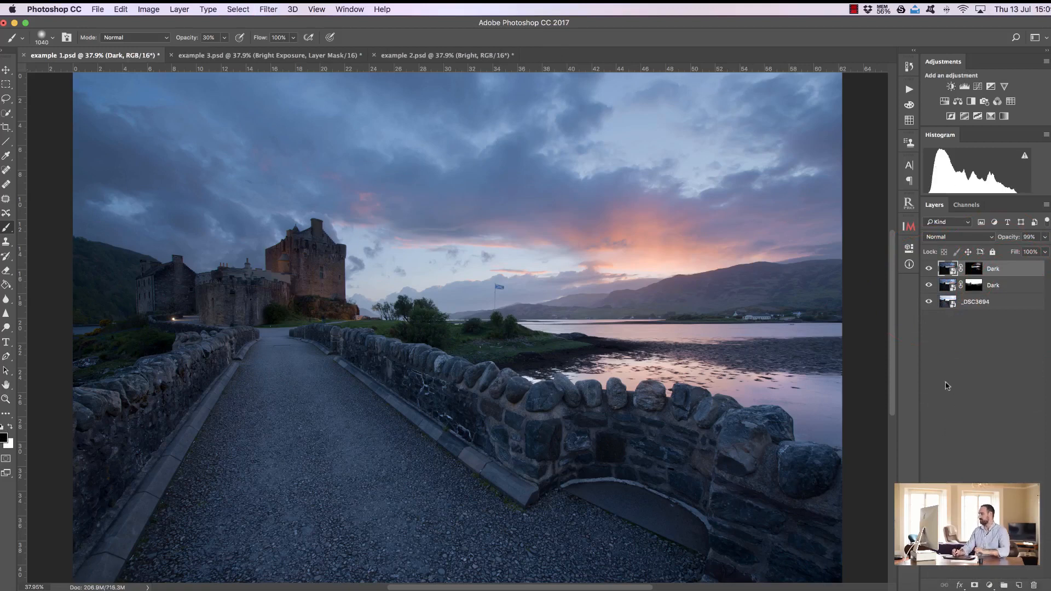
# Compare the base exposure with the blend by hiding both Dark layers and showing them again one at a time
pyautogui.click(929, 269)
pyautogui.click(928, 269)
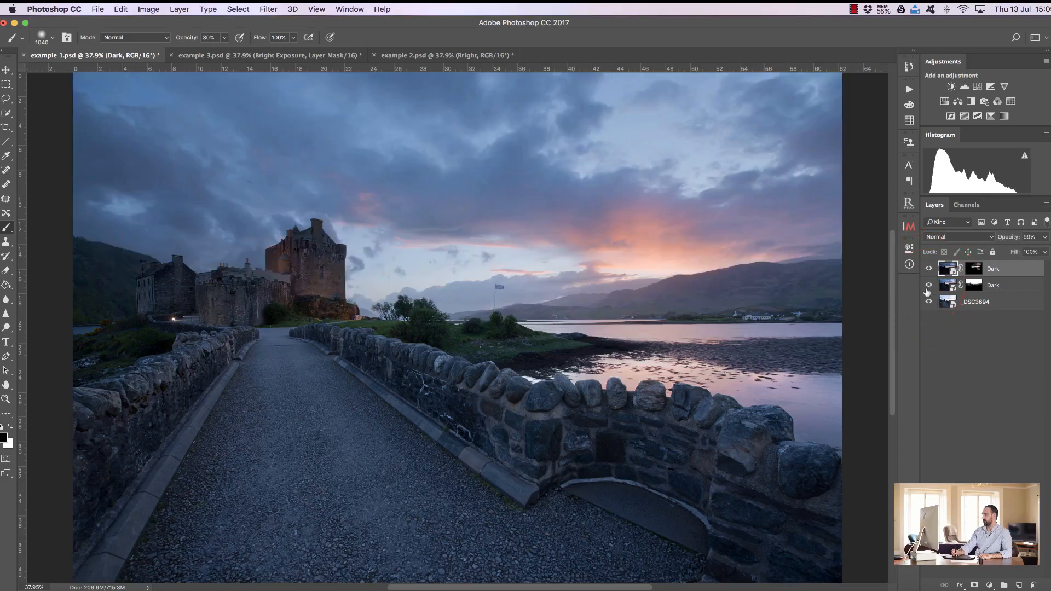
pyautogui.click(930, 268)
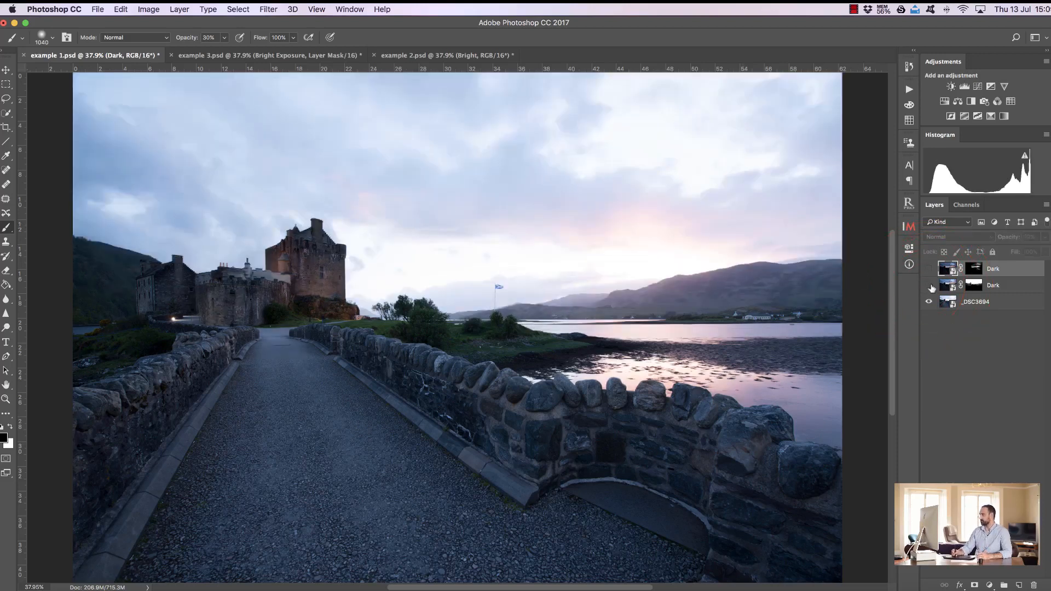
pyautogui.click(928, 285)
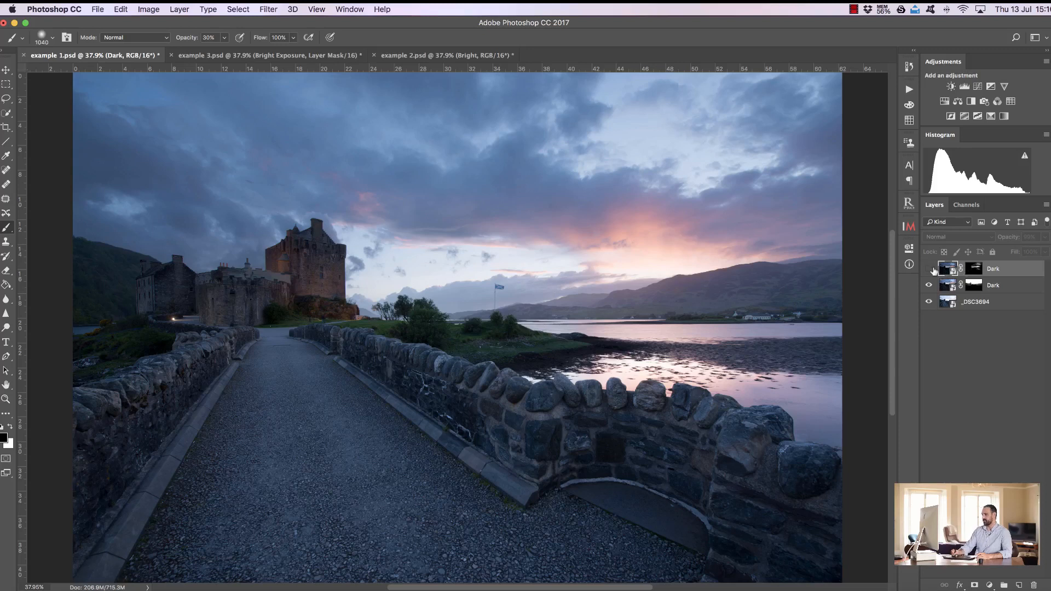
pyautogui.click(930, 269)
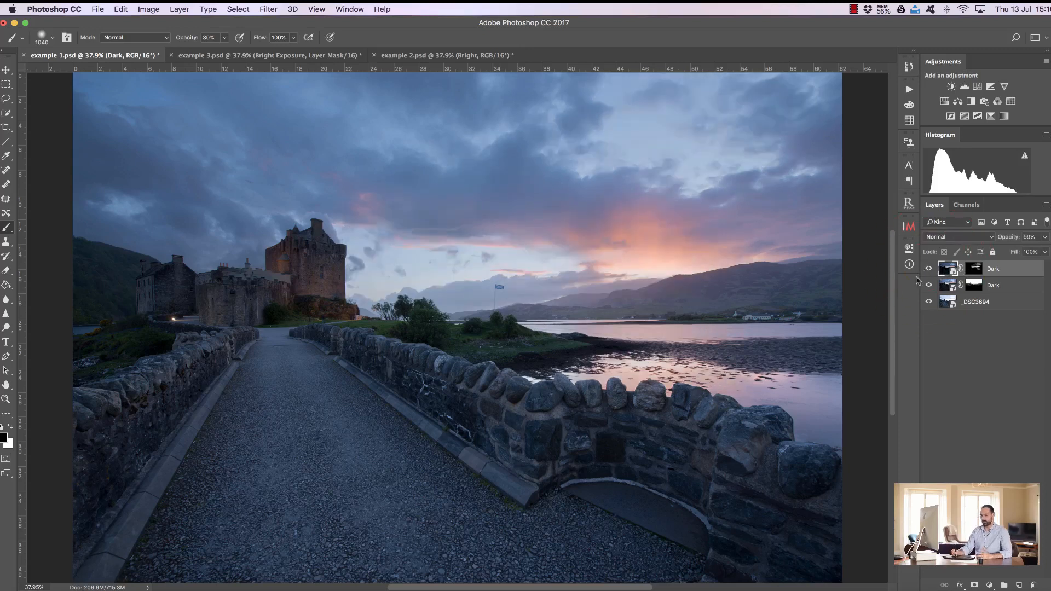